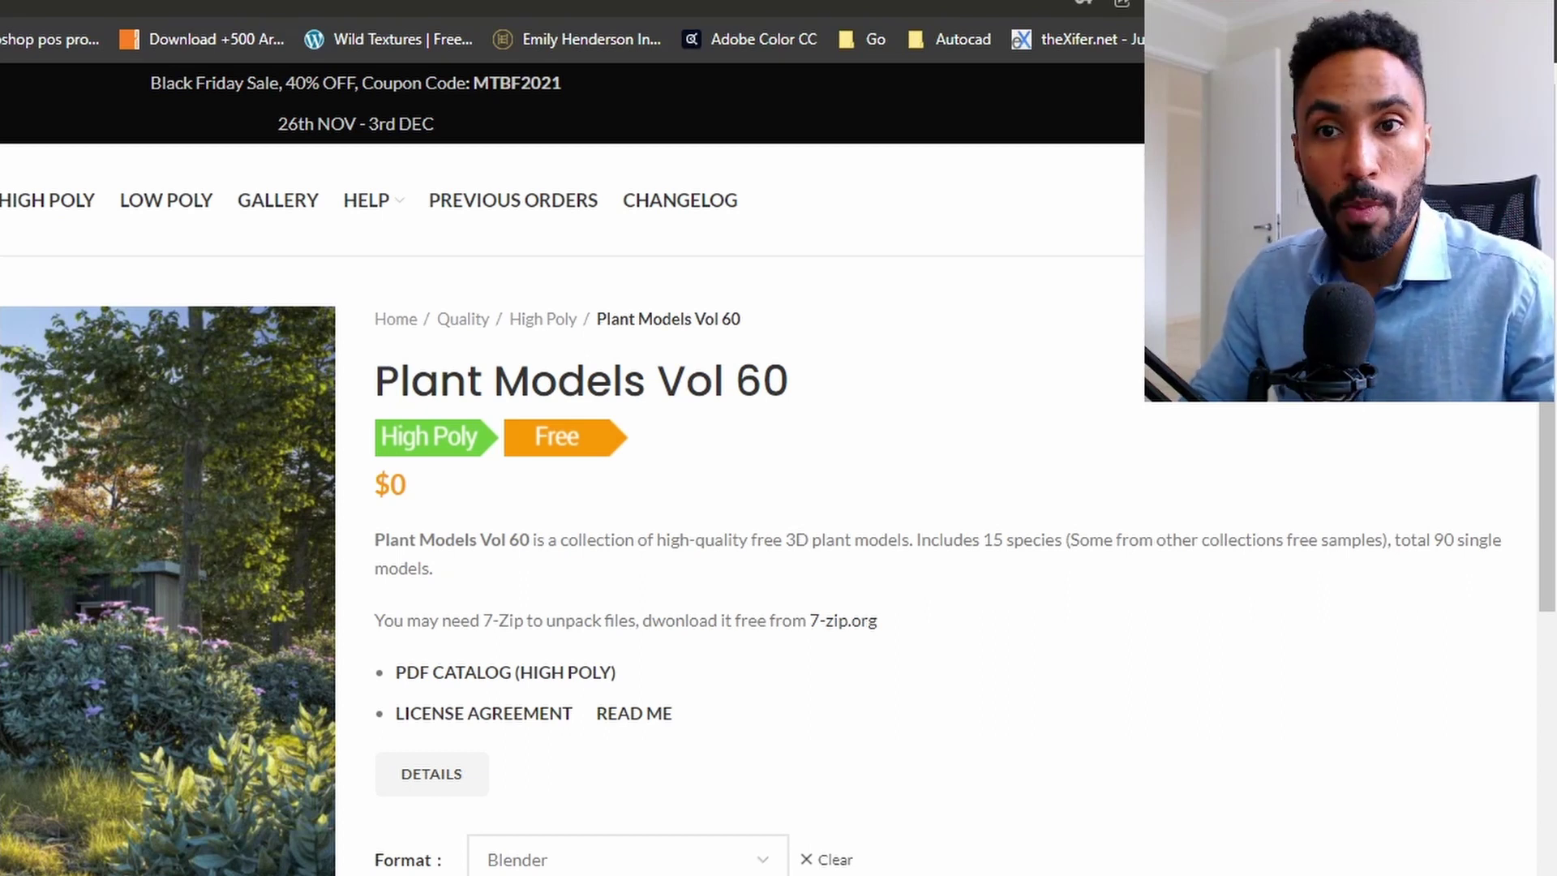
Pick Blender from the Format list on the free $0 Plant Models Vol 60 page
click(660, 859)
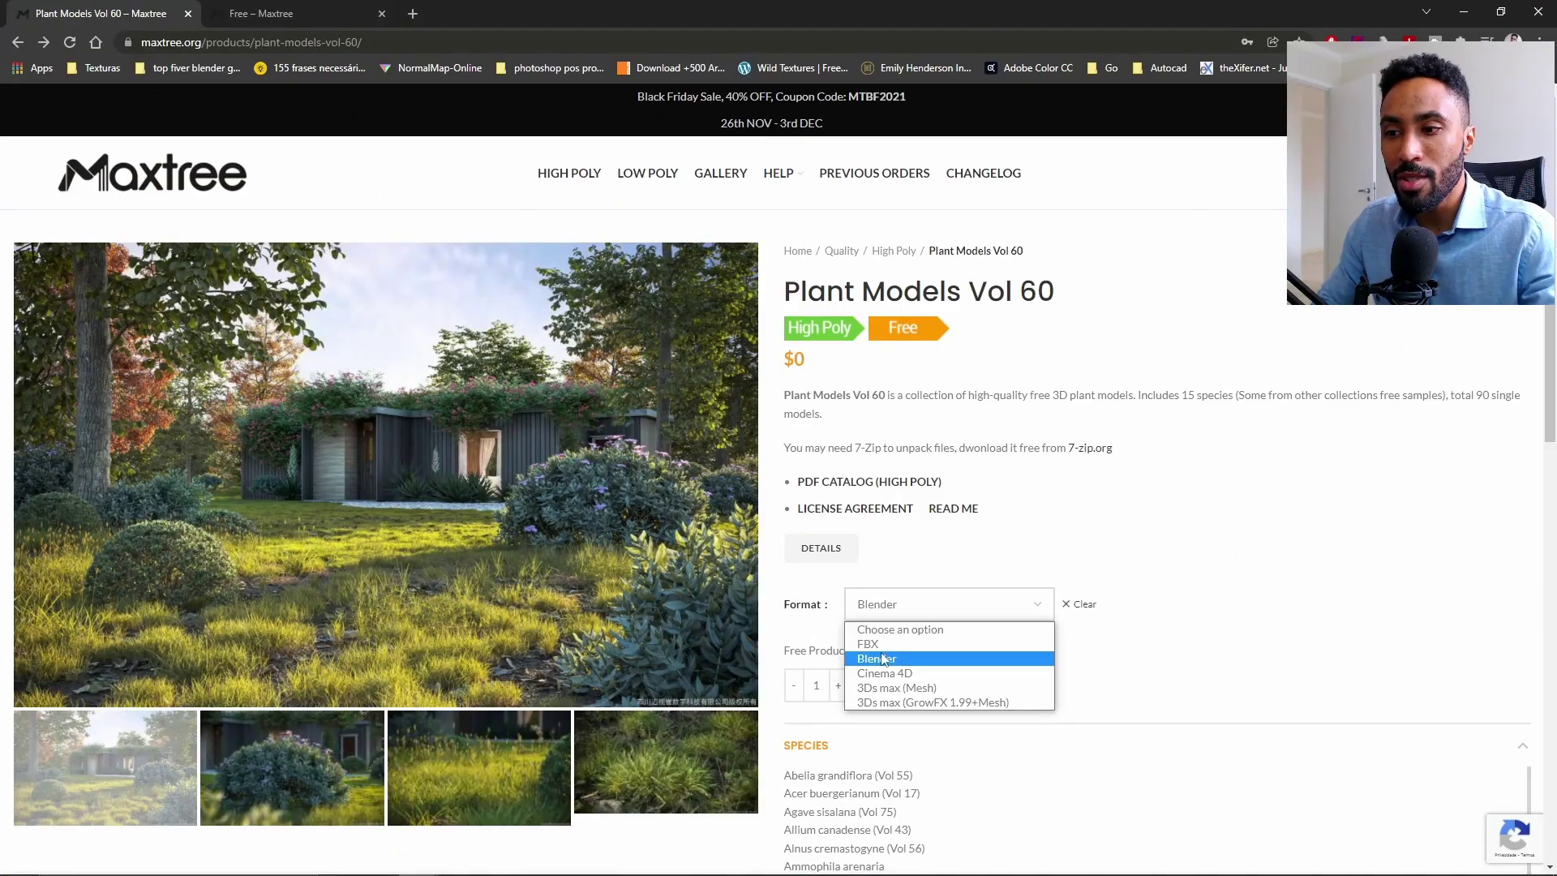
click(881, 659)
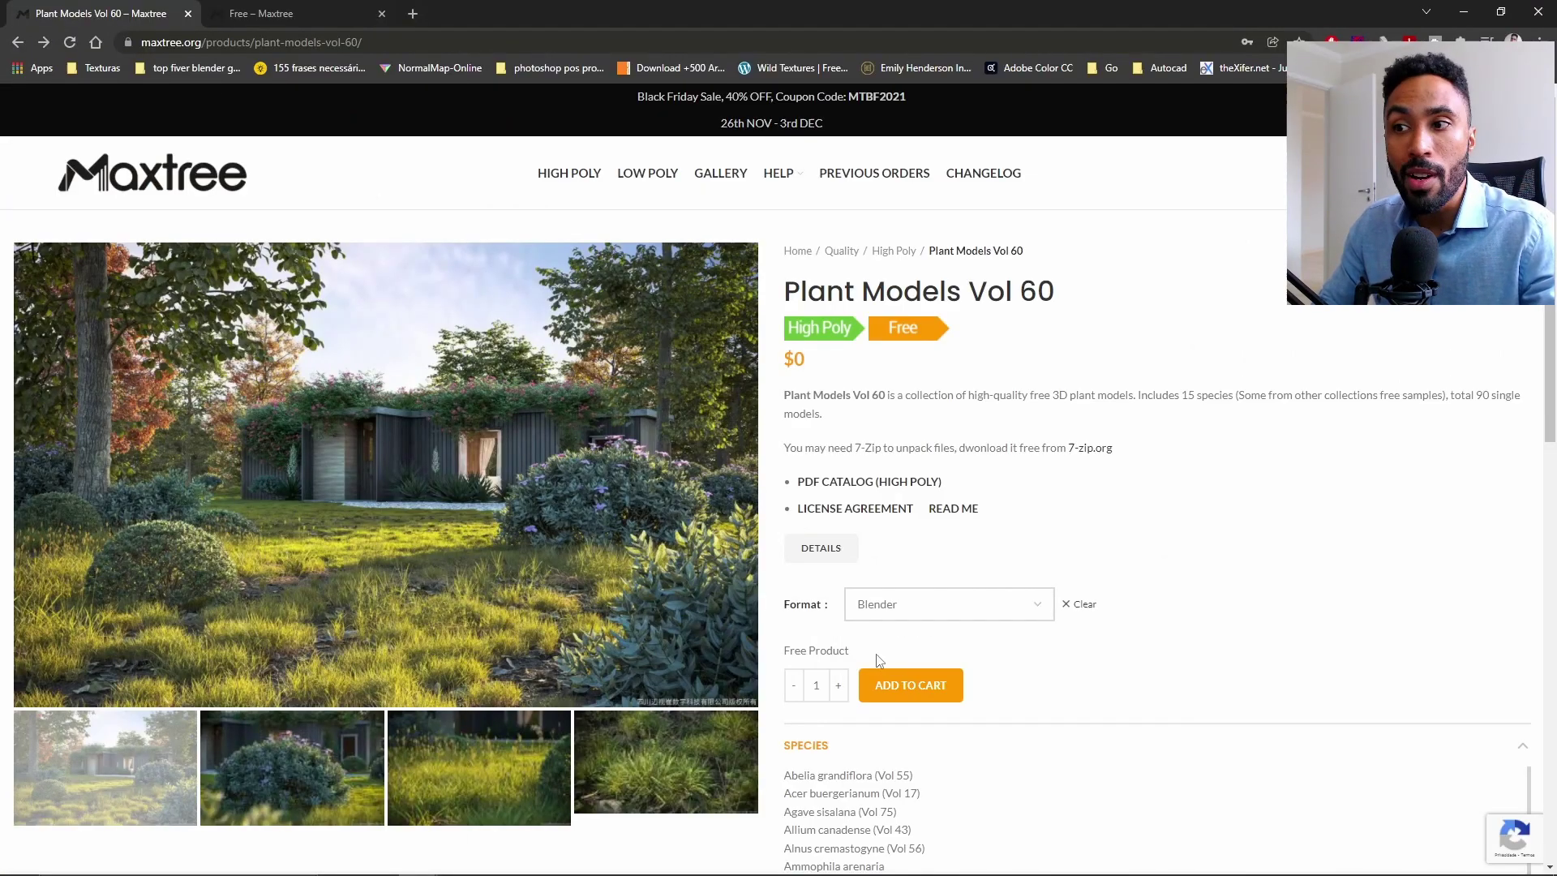
double_click(811, 365)
click(857, 412)
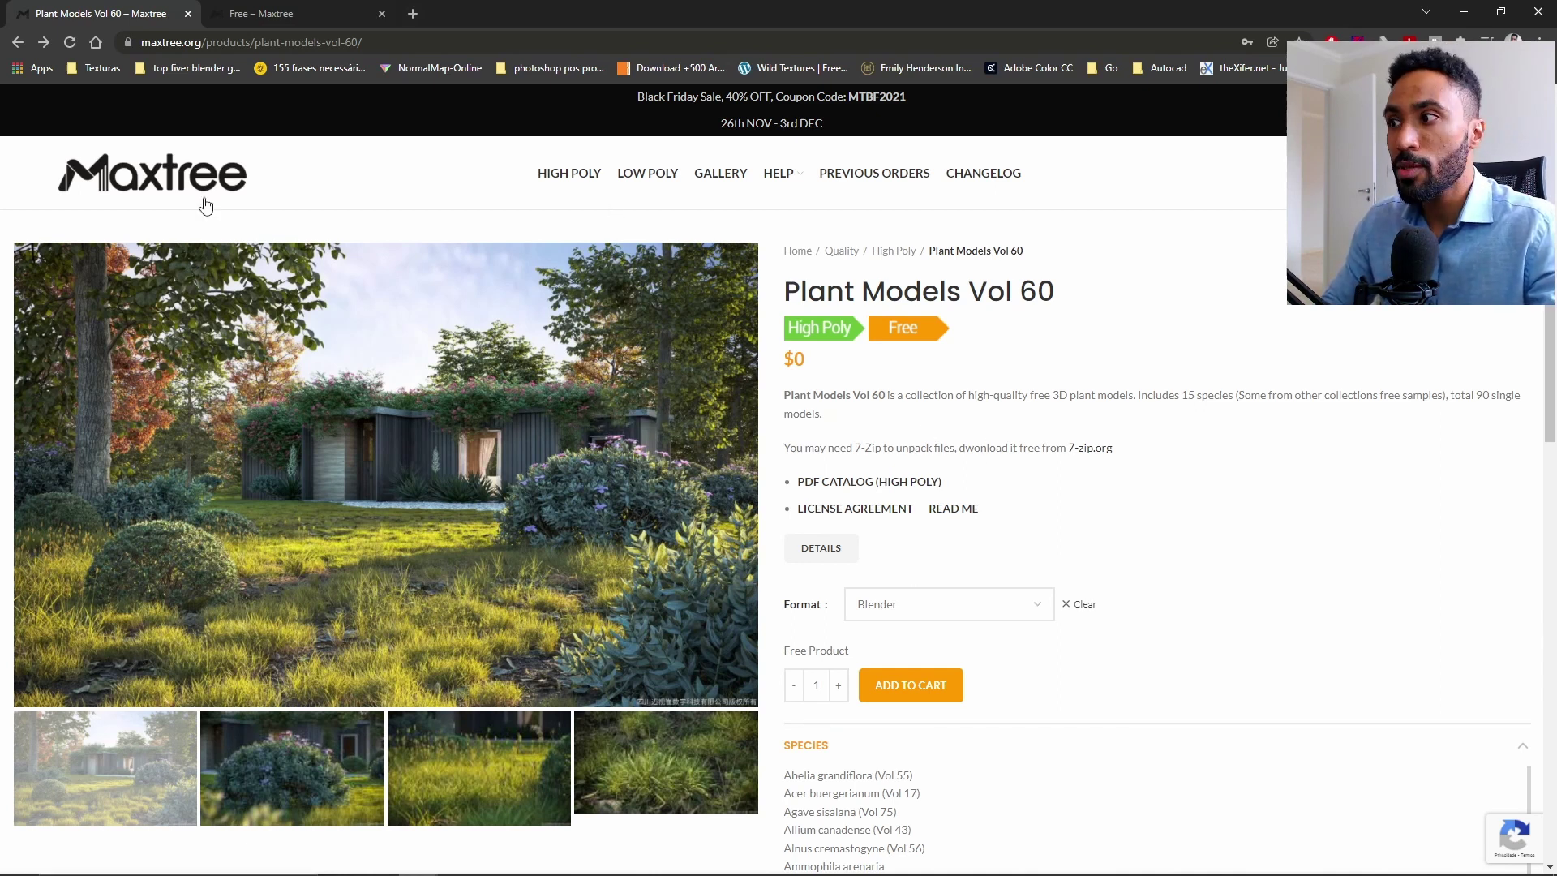
Browse the Maxtree shop filtered to Free products
click(283, 8)
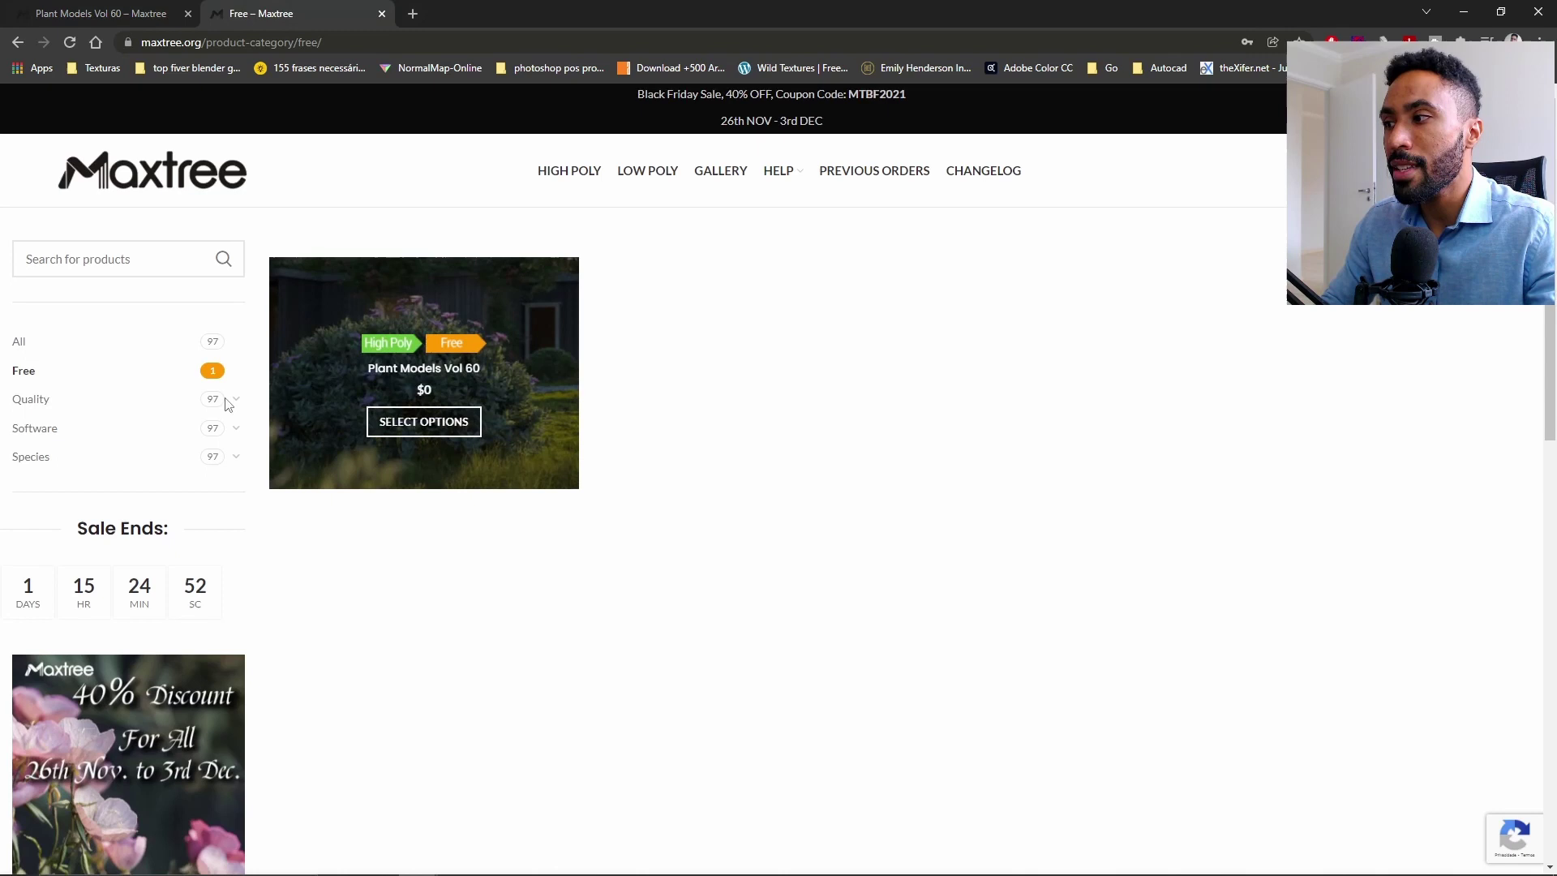
click(25, 375)
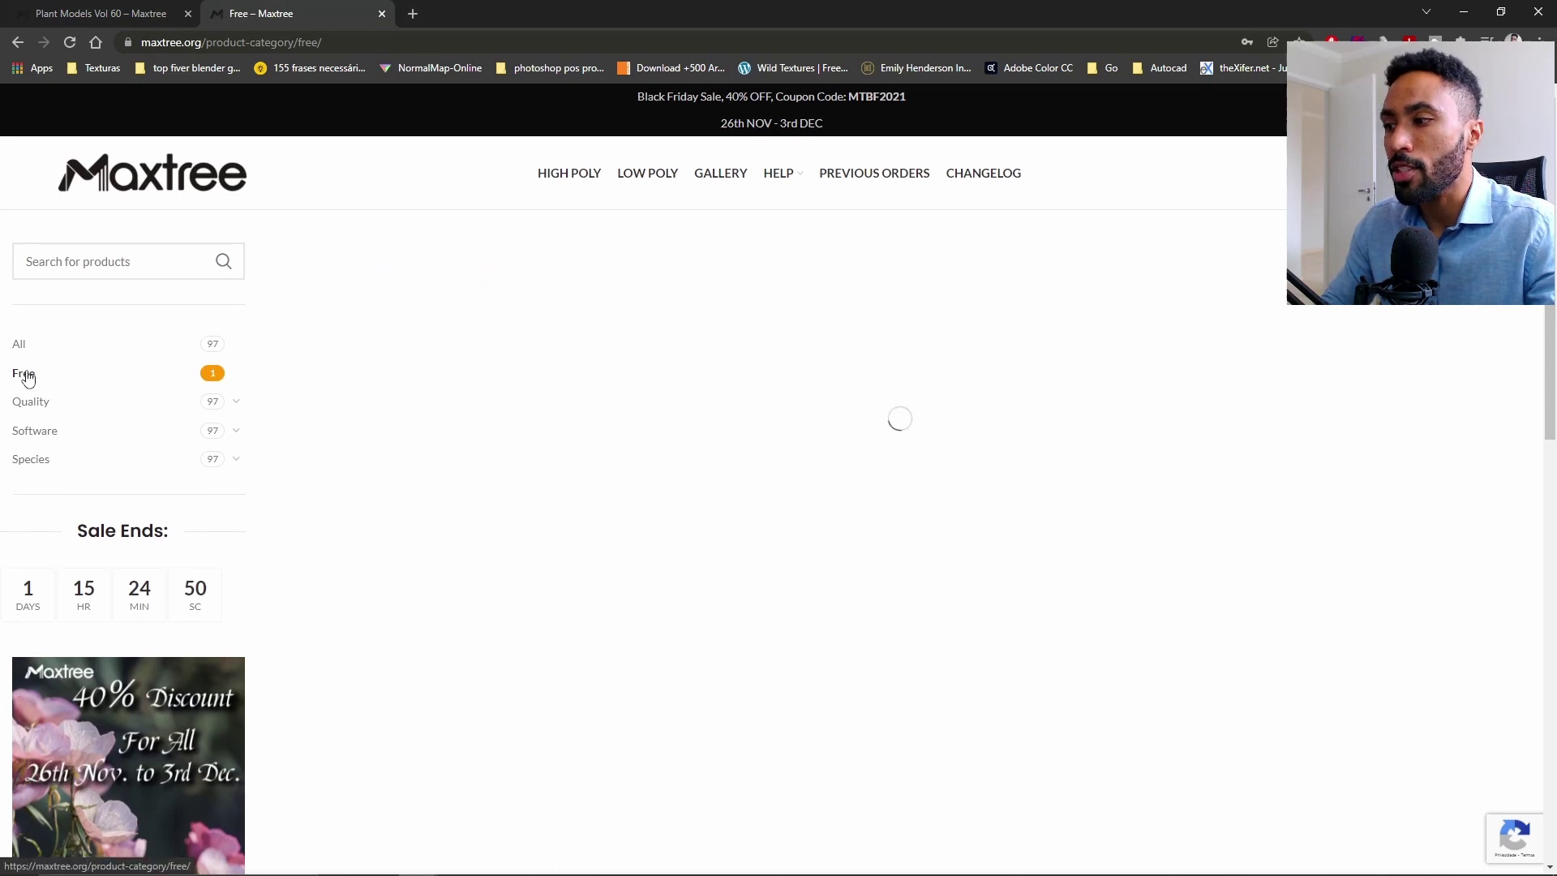
mouse_move(372, 452)
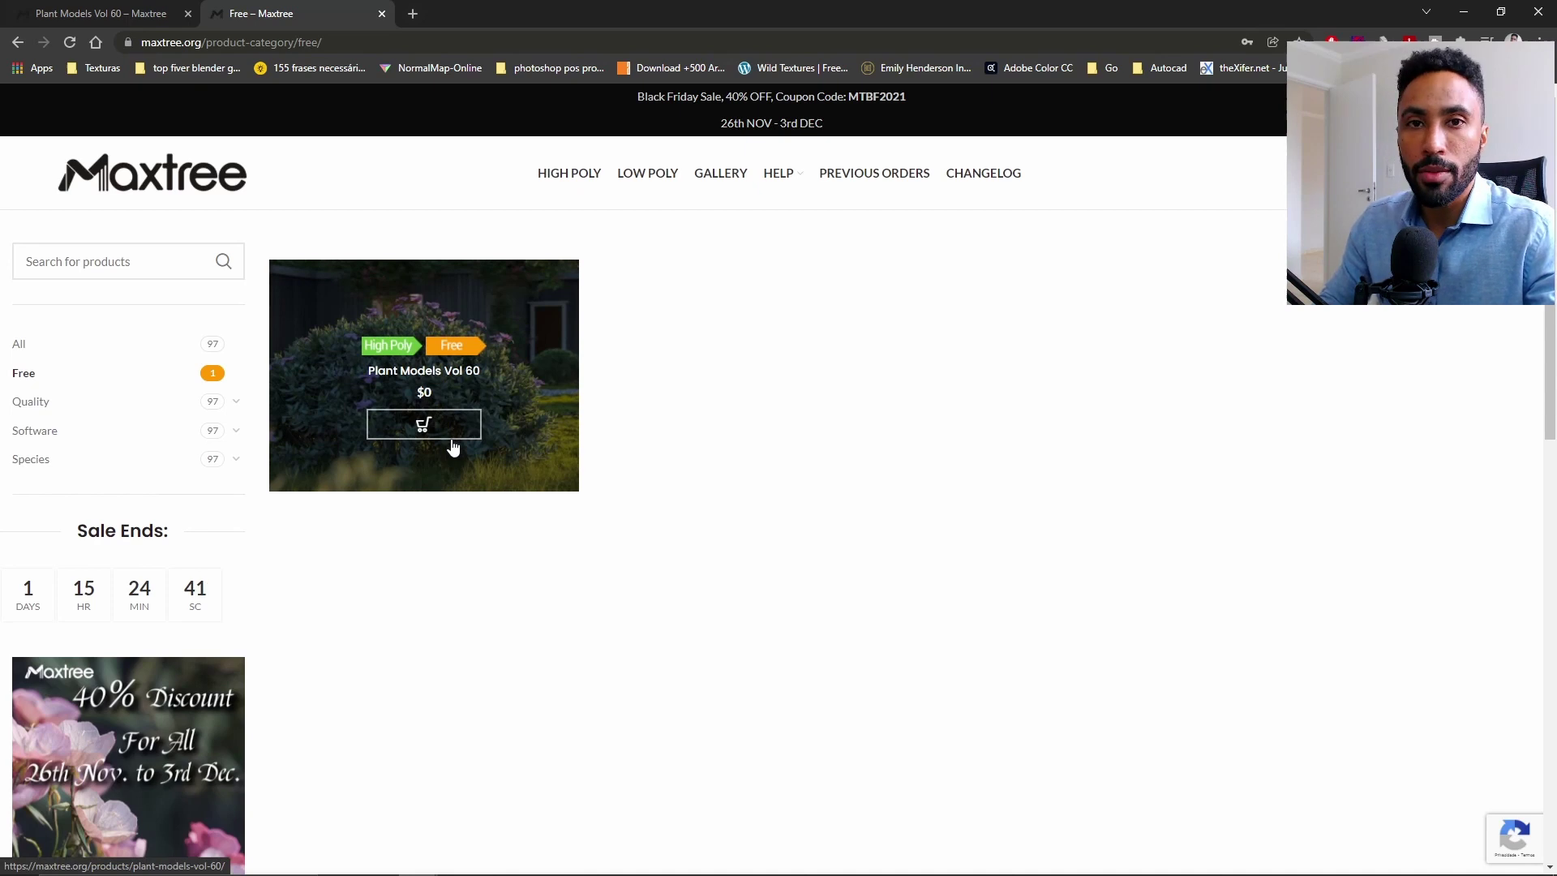
Back on Plant Models Vol 60, keep Blender format, add it to the cart and check out
click(87, 11)
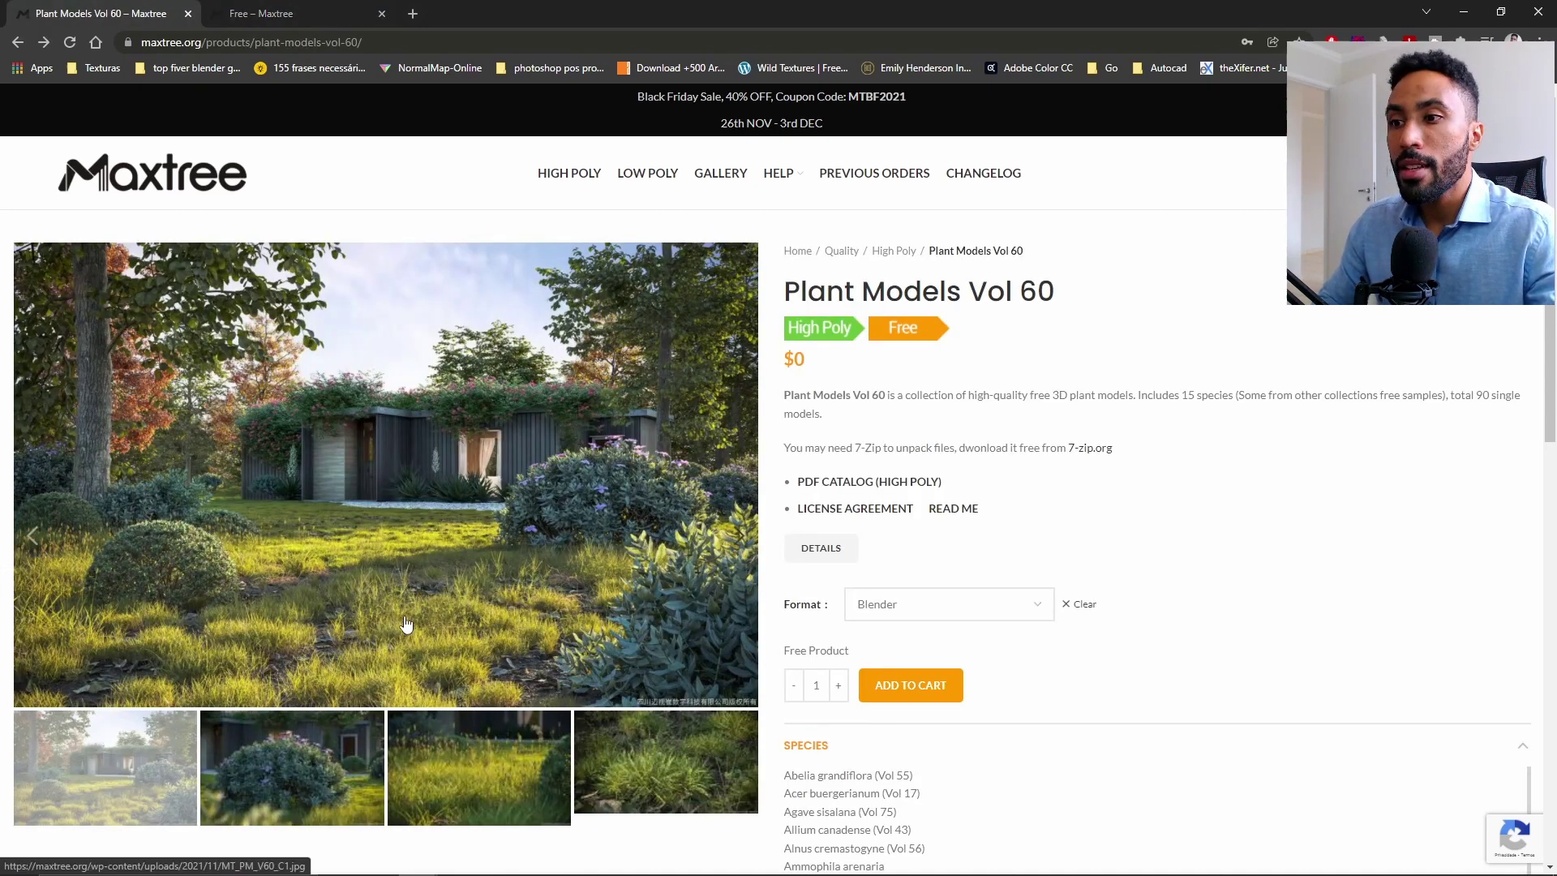
double_click(794, 359)
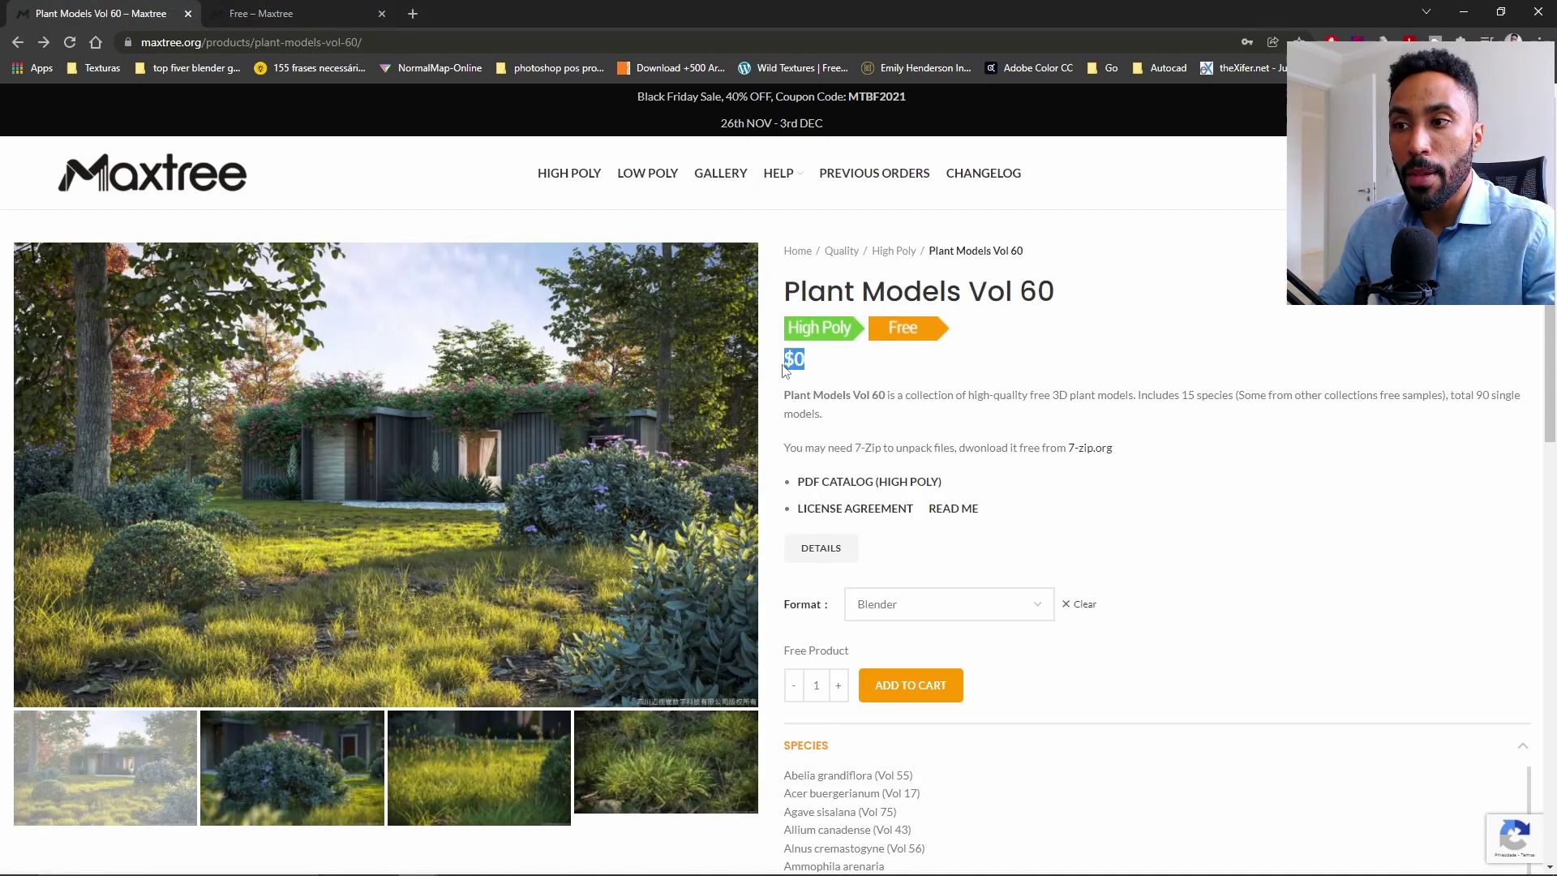
click(871, 371)
click(923, 617)
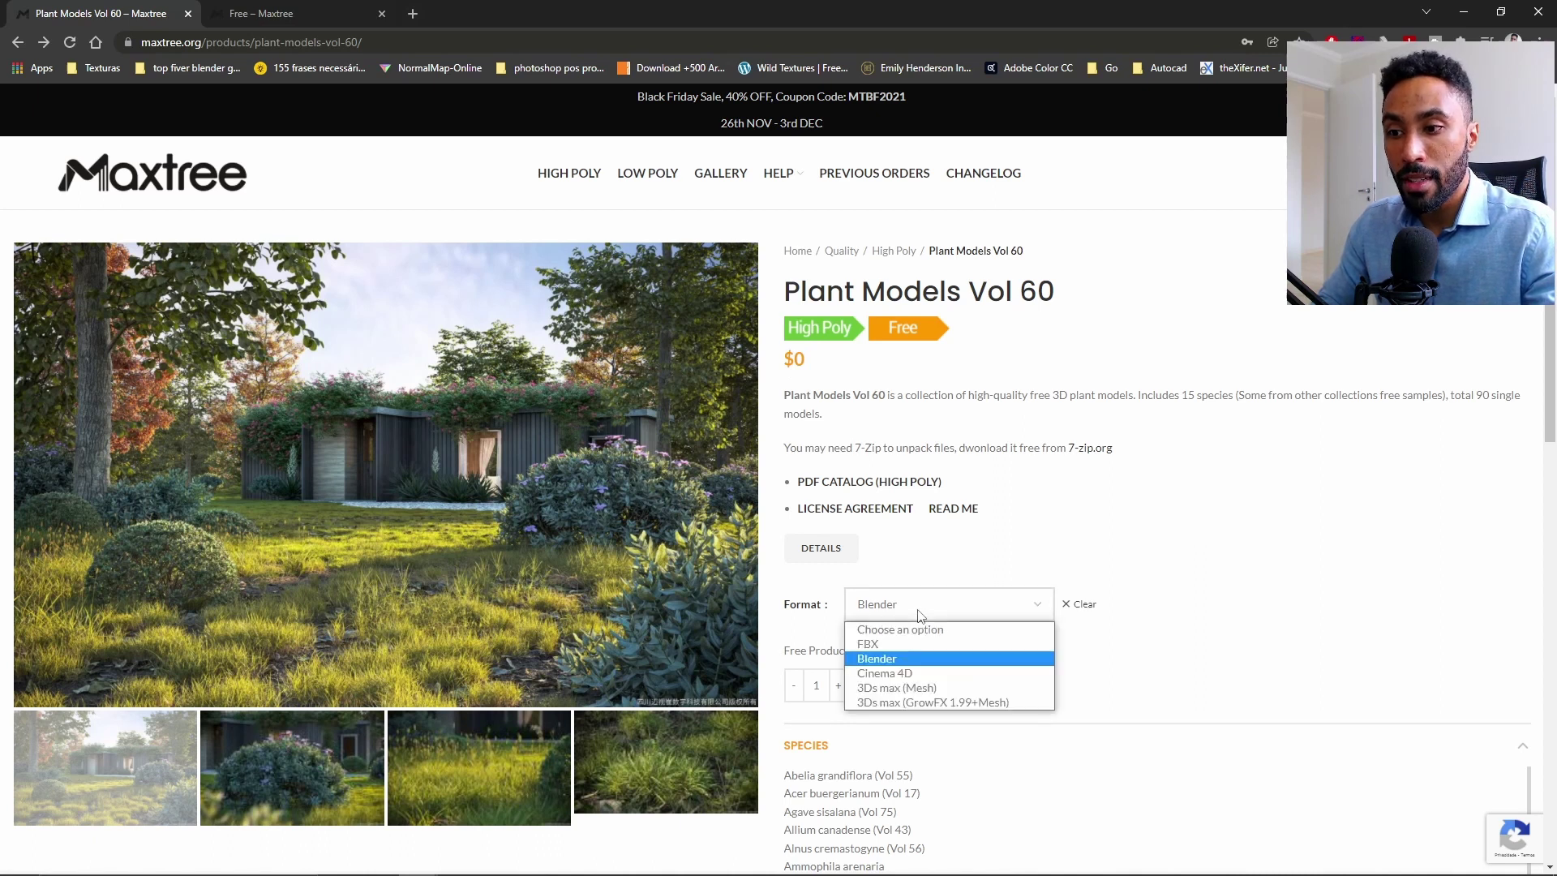
click(892, 659)
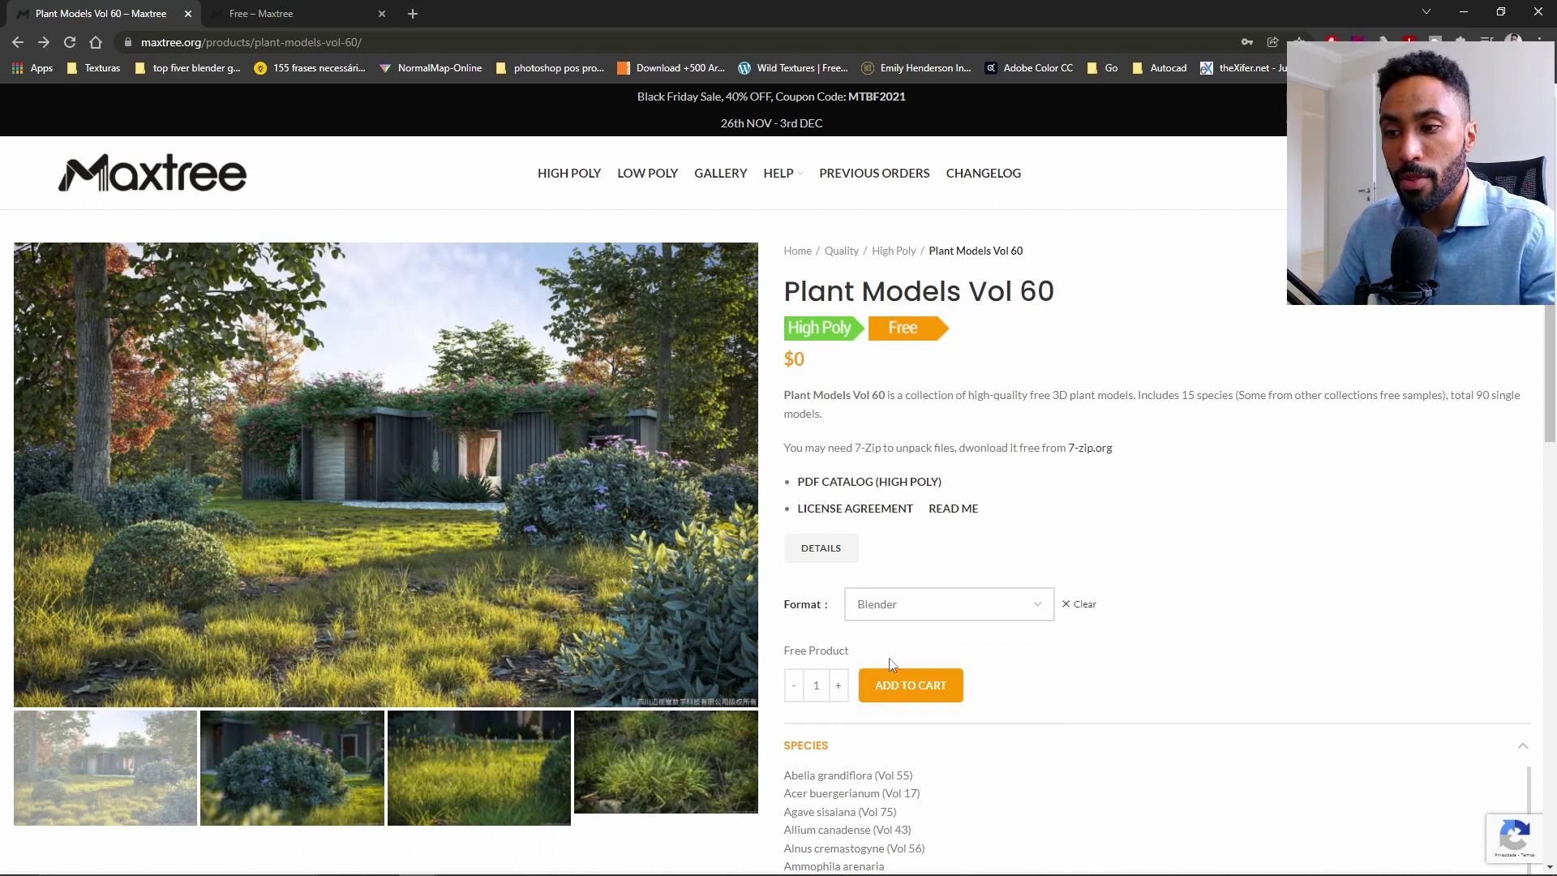
click(927, 696)
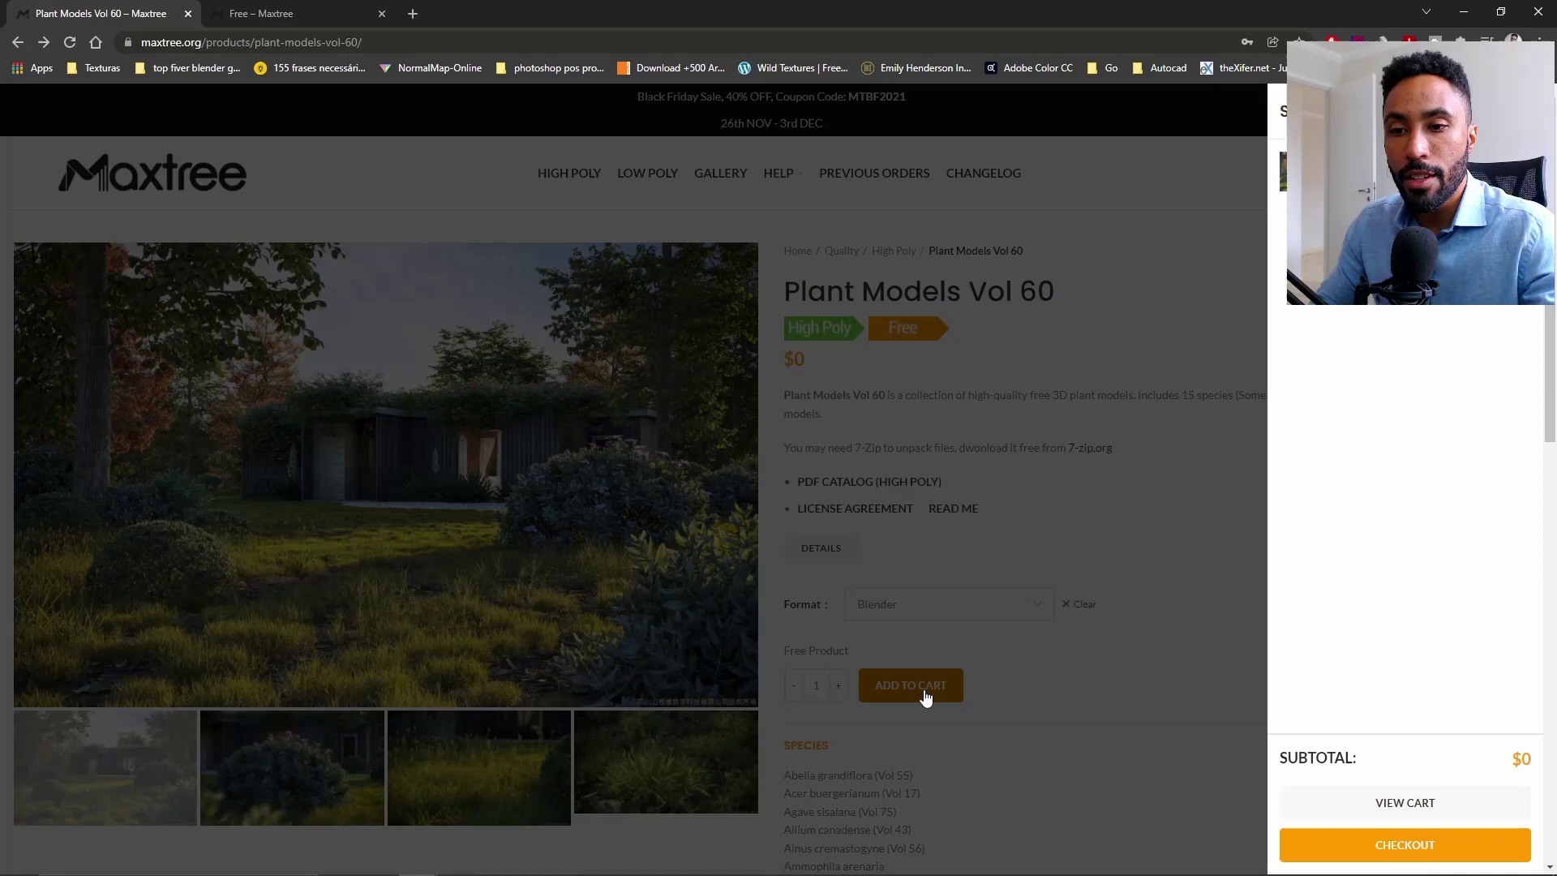
click(1412, 846)
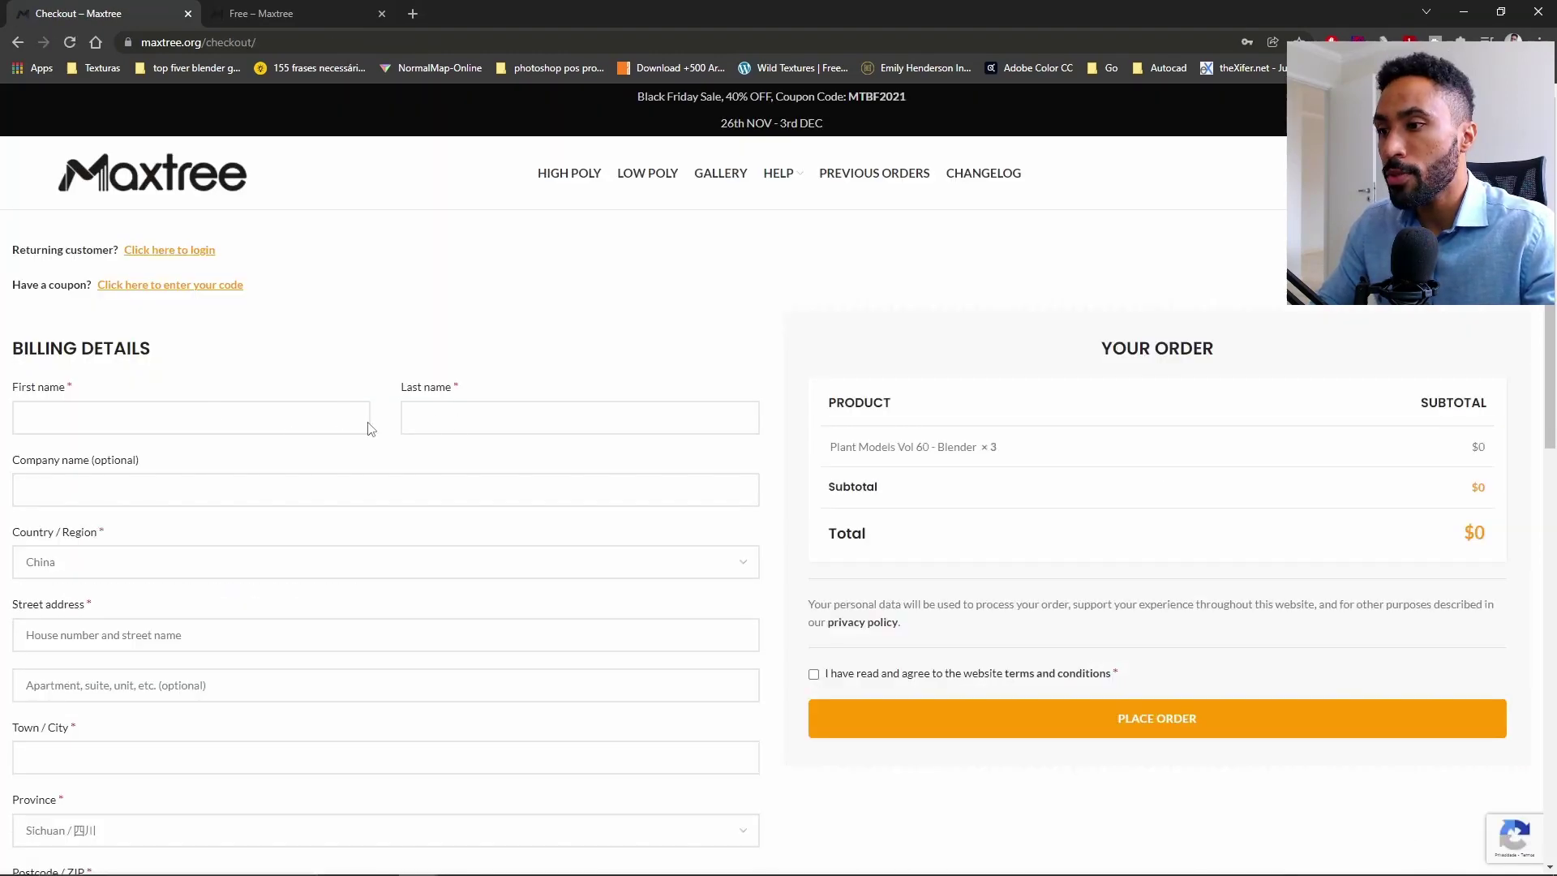
Scroll through the $0 checkout form, then go back to the Plant Models Vol 60 page
scroll(321, 551, down, 3)
scroll(321, 551, up, 3)
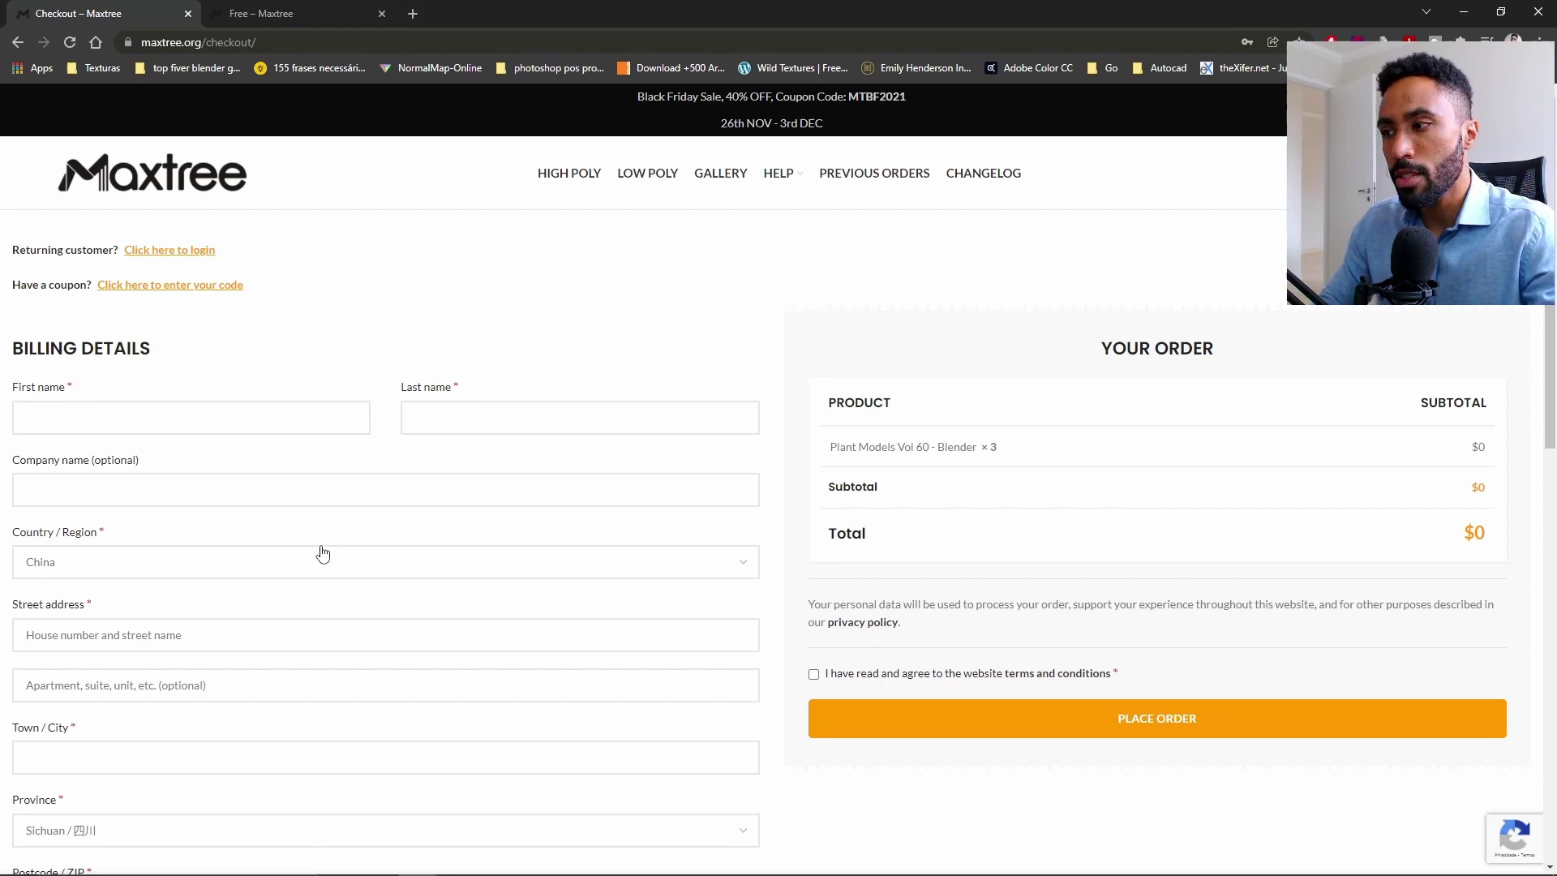
scroll(373, 568, down, 4)
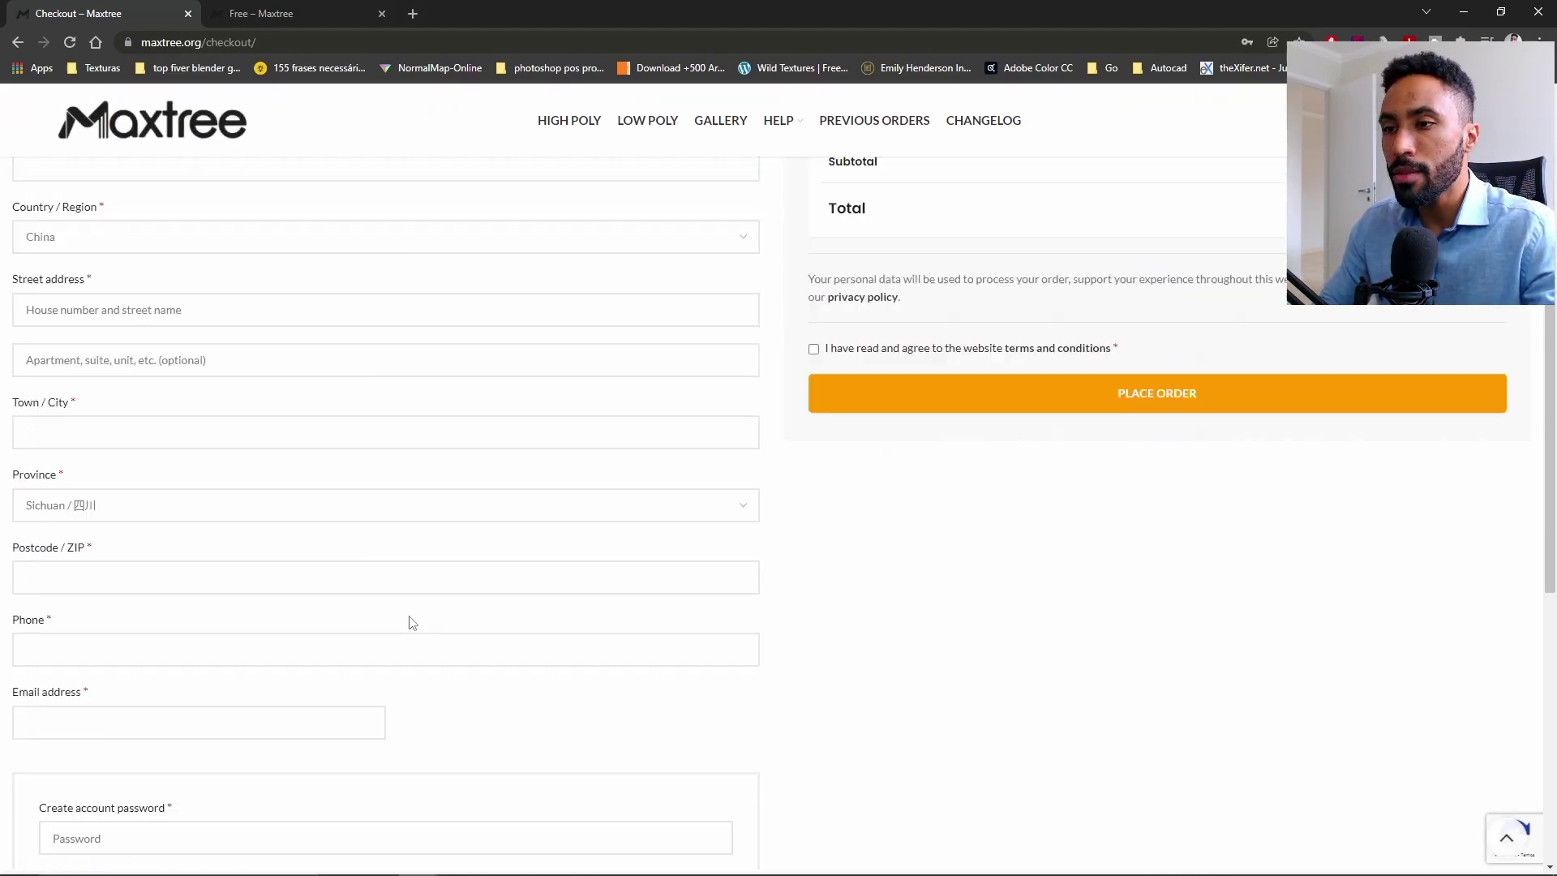
scroll(412, 623, up, 3)
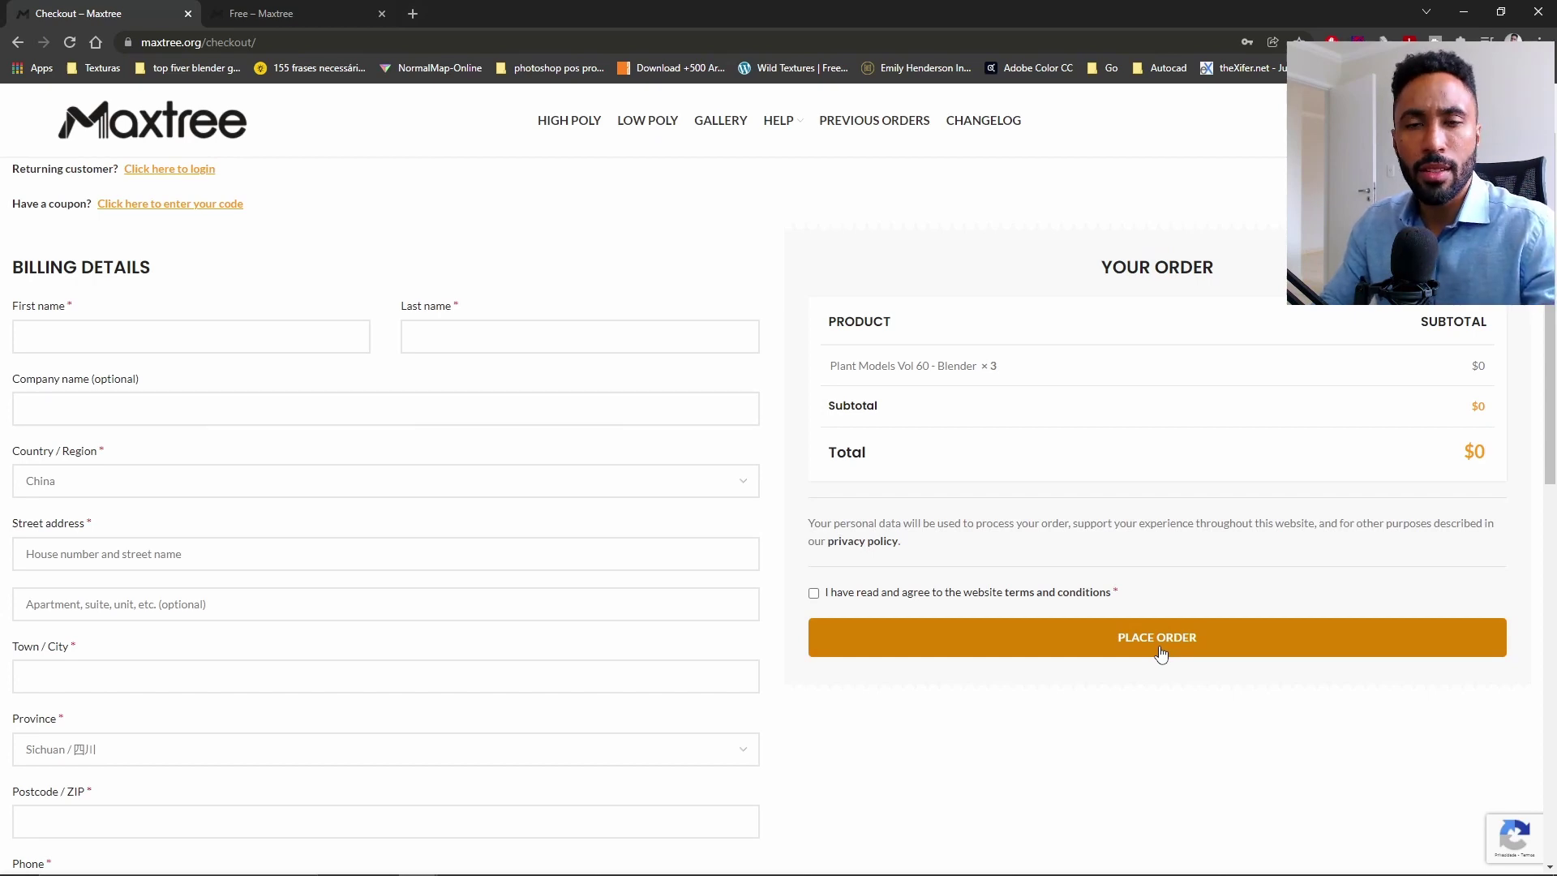
click(17, 41)
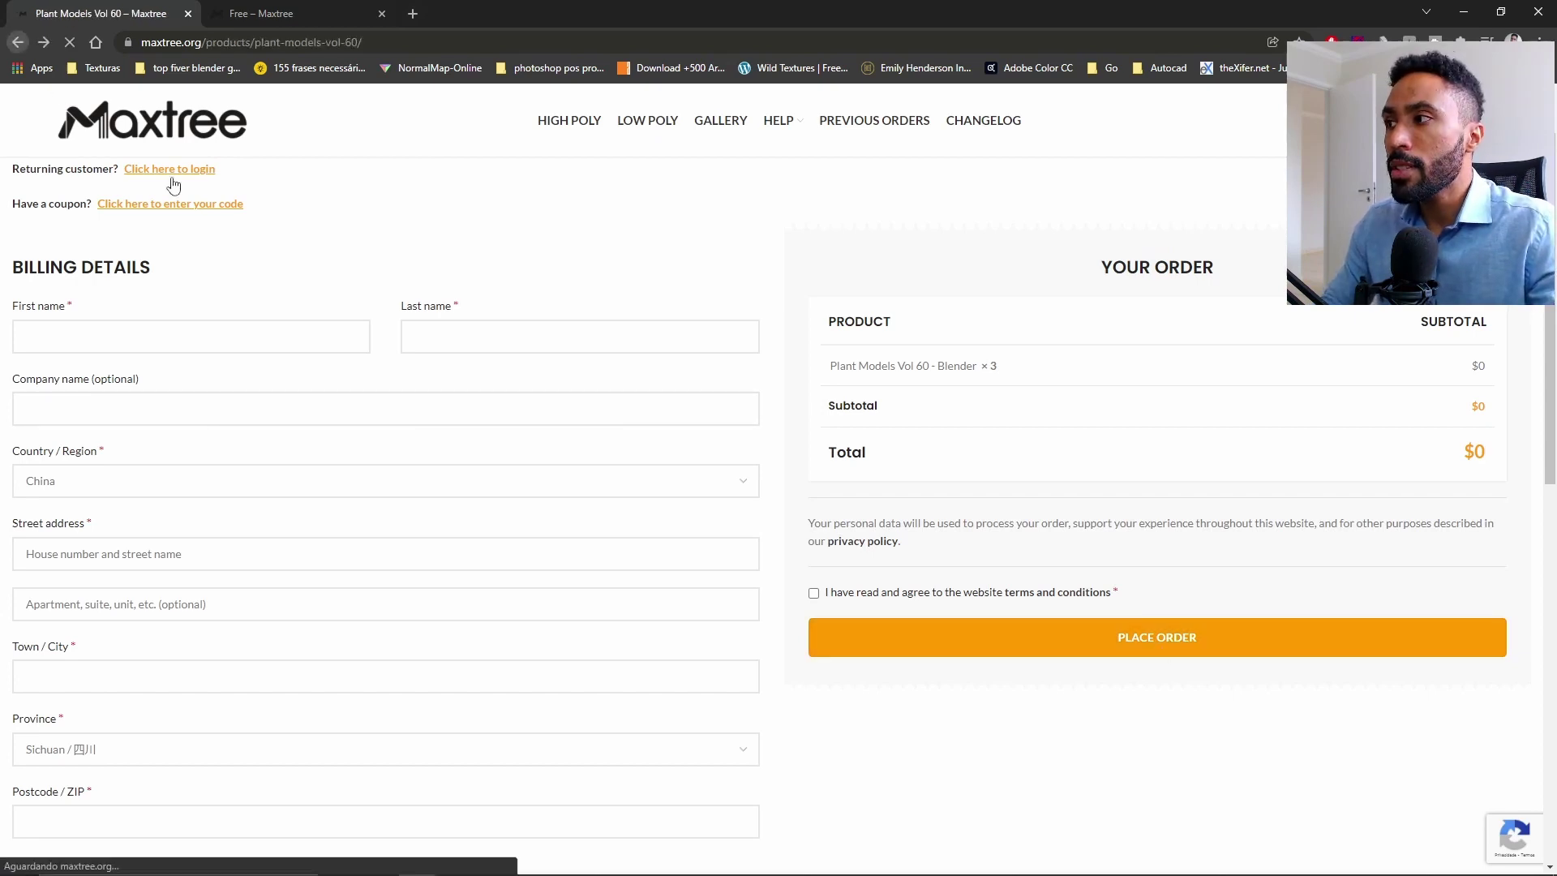
Look over the Abelia grandiflora .blend files and preview image in the plant folder, then return to Blender
key(alt+Tab)
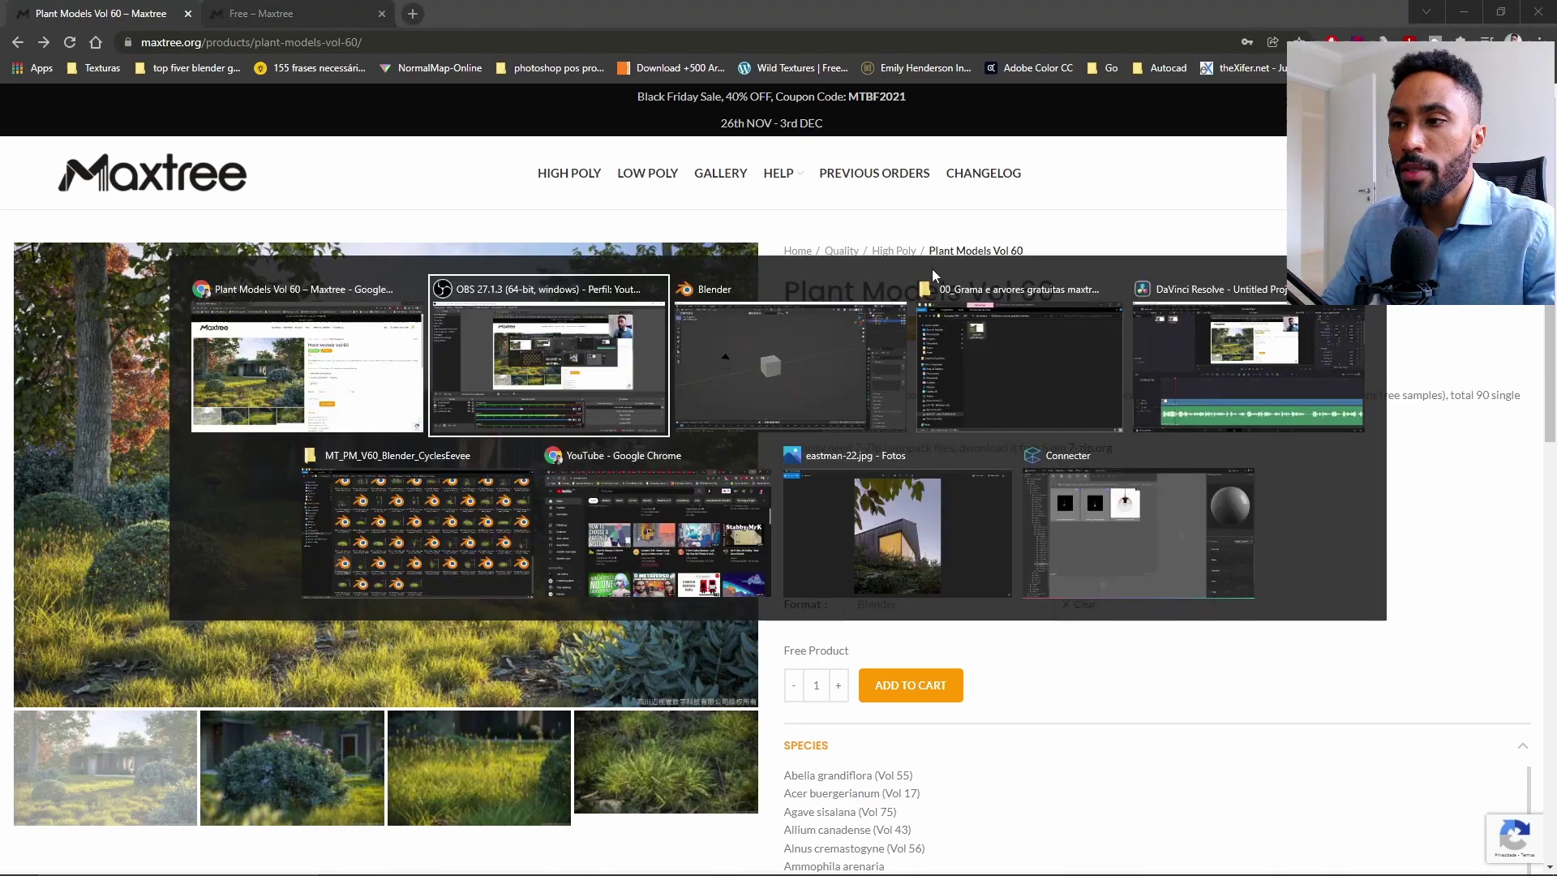
click(523, 494)
scroll(624, 422, up, 15)
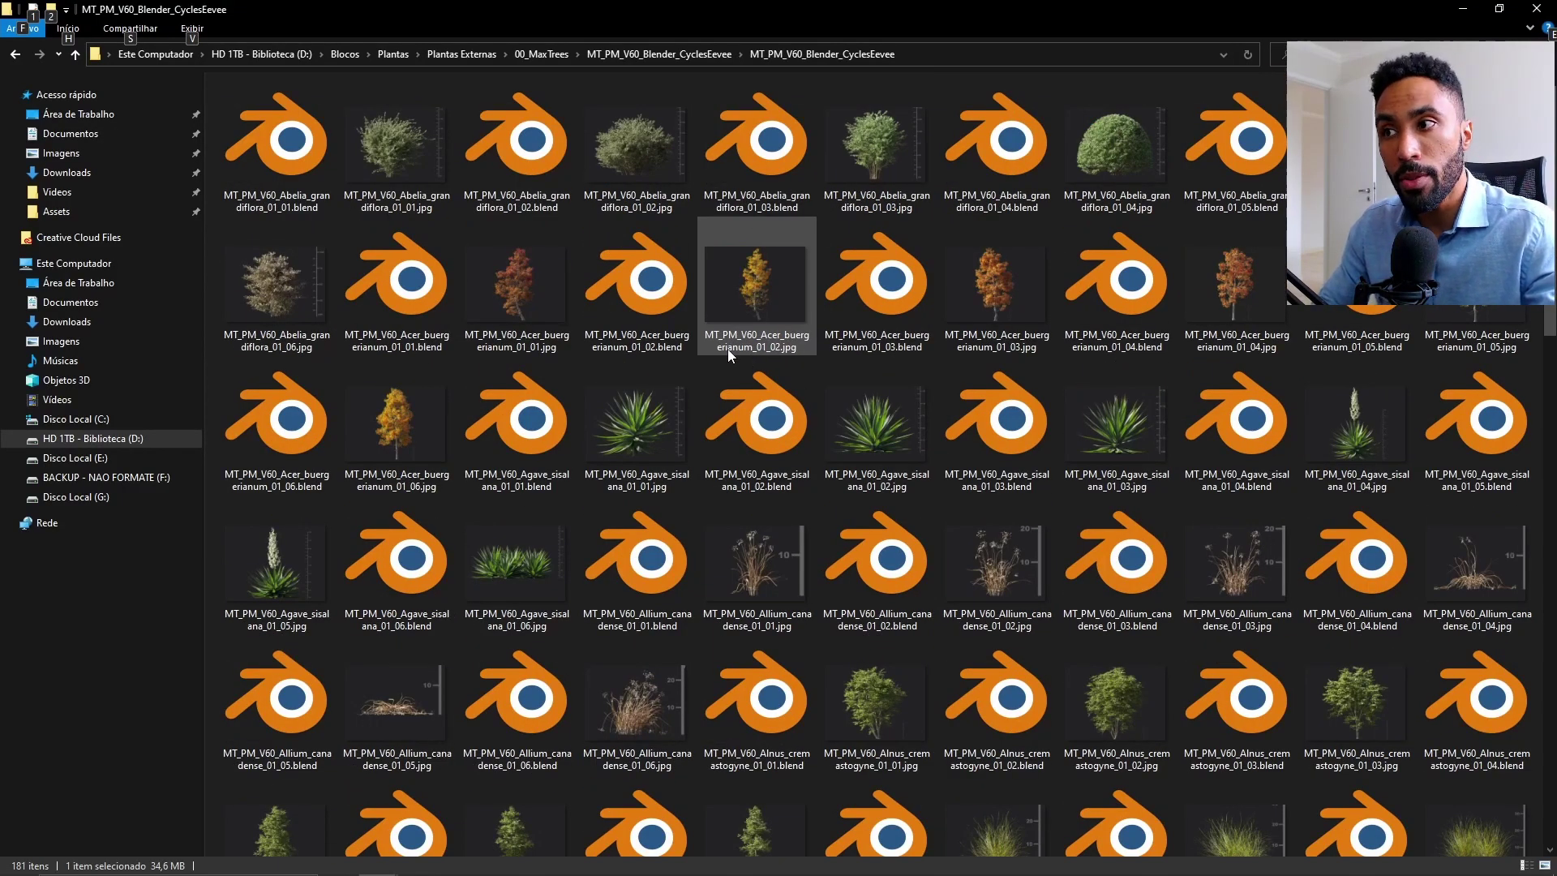
click(321, 189)
click(538, 192)
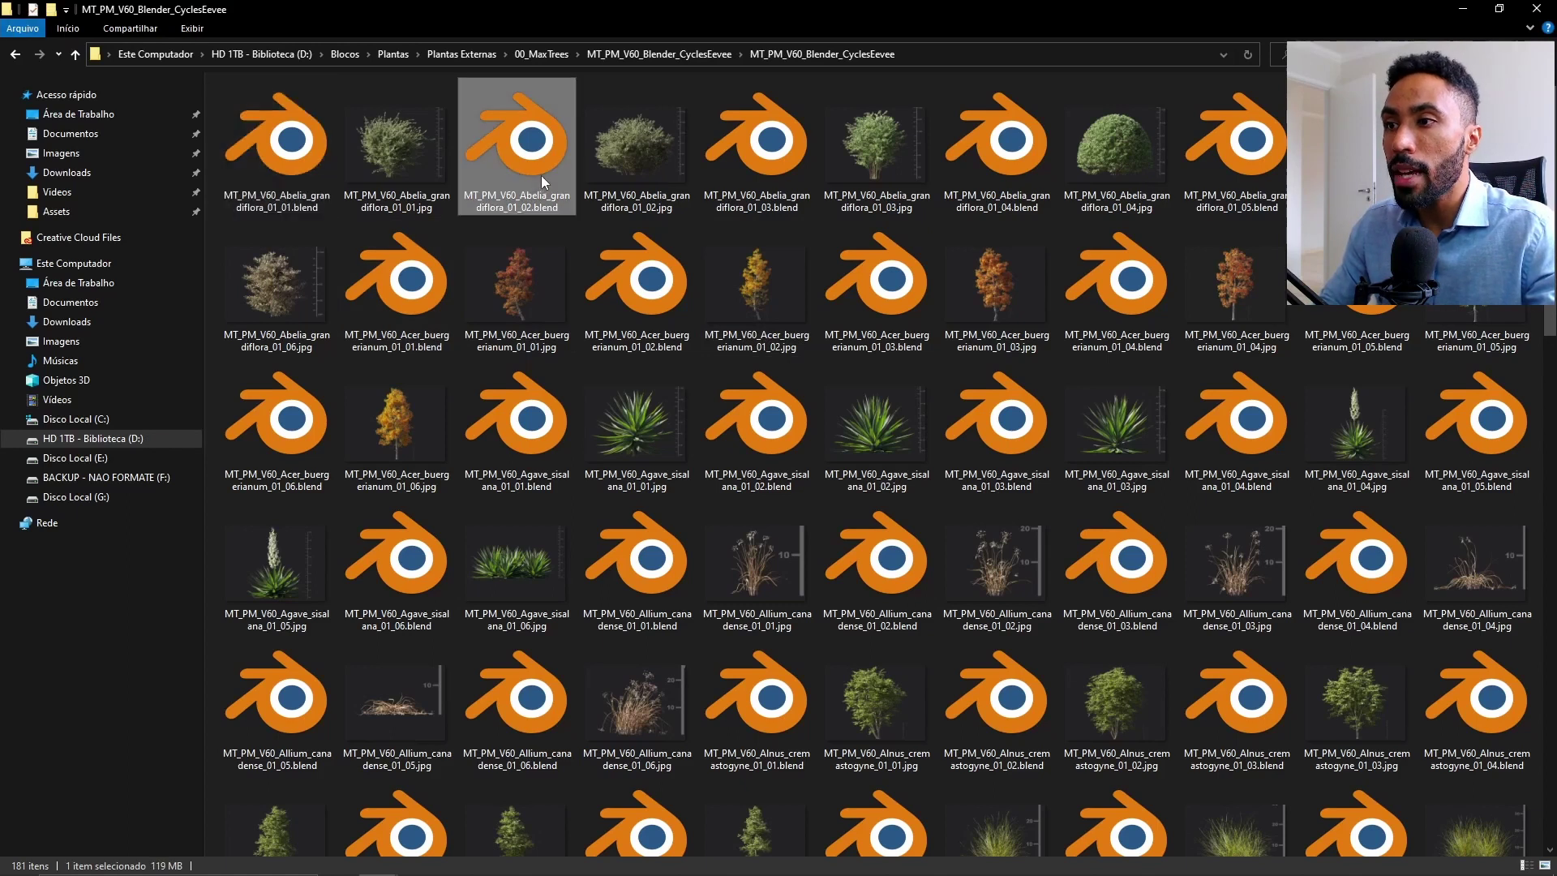
click(734, 161)
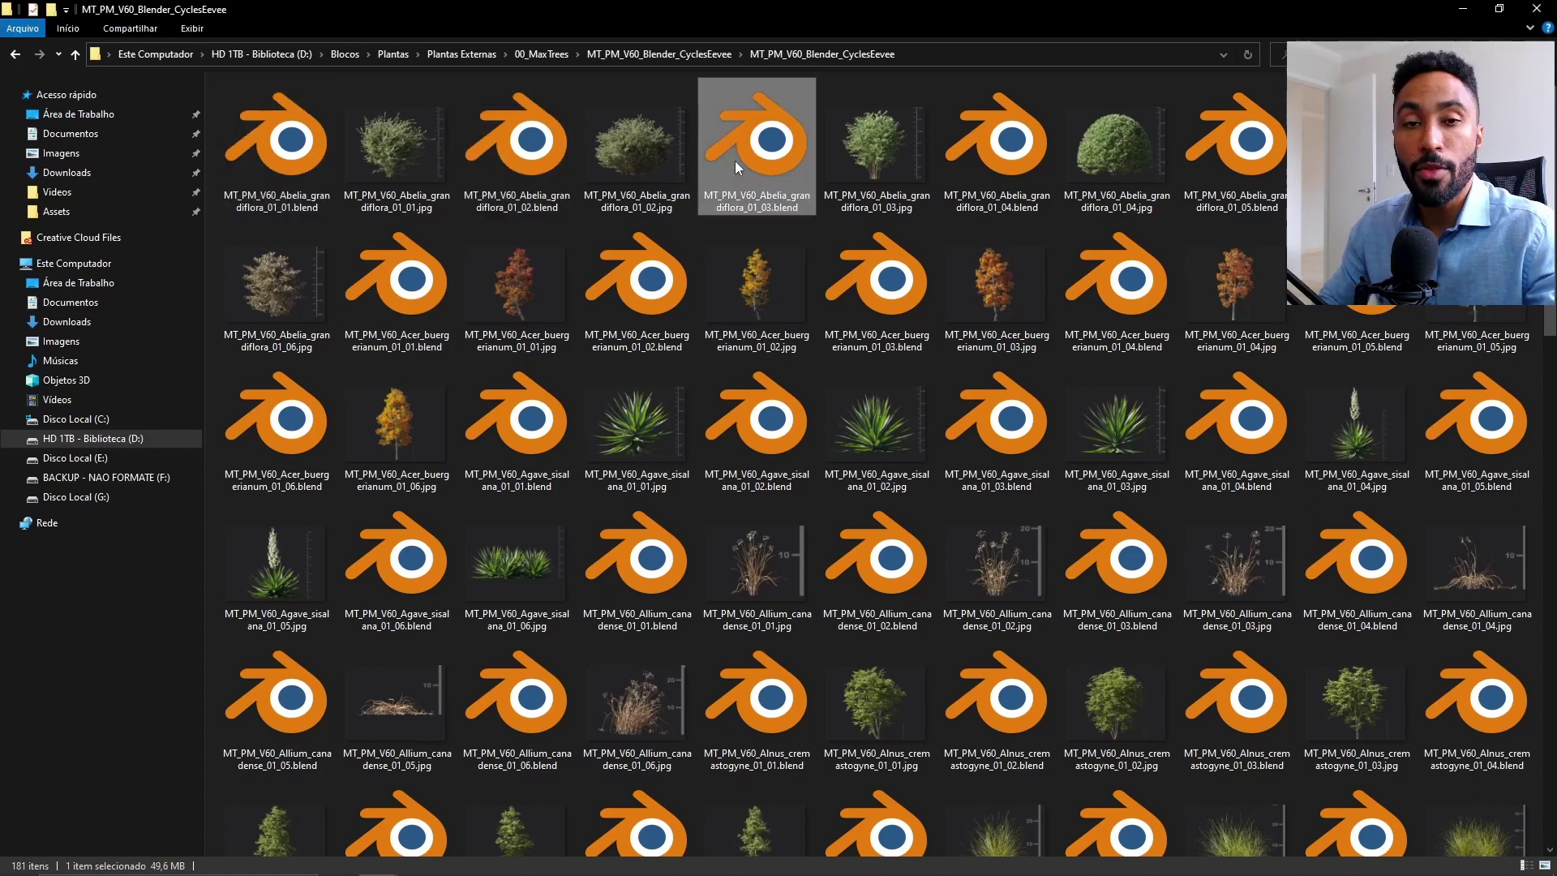
click(412, 154)
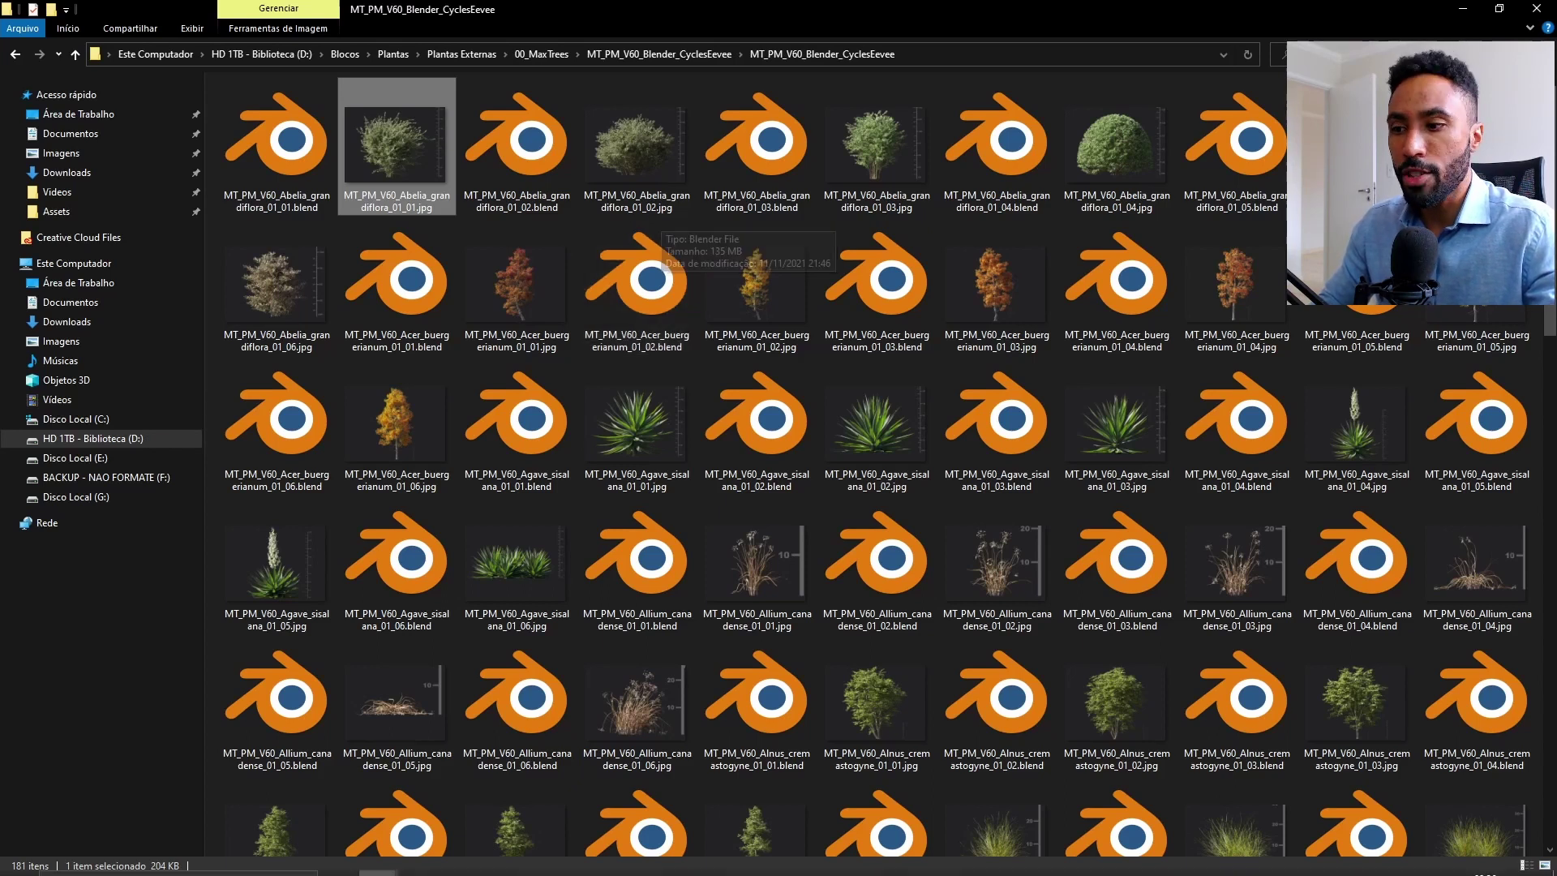
key(alt+Tab)
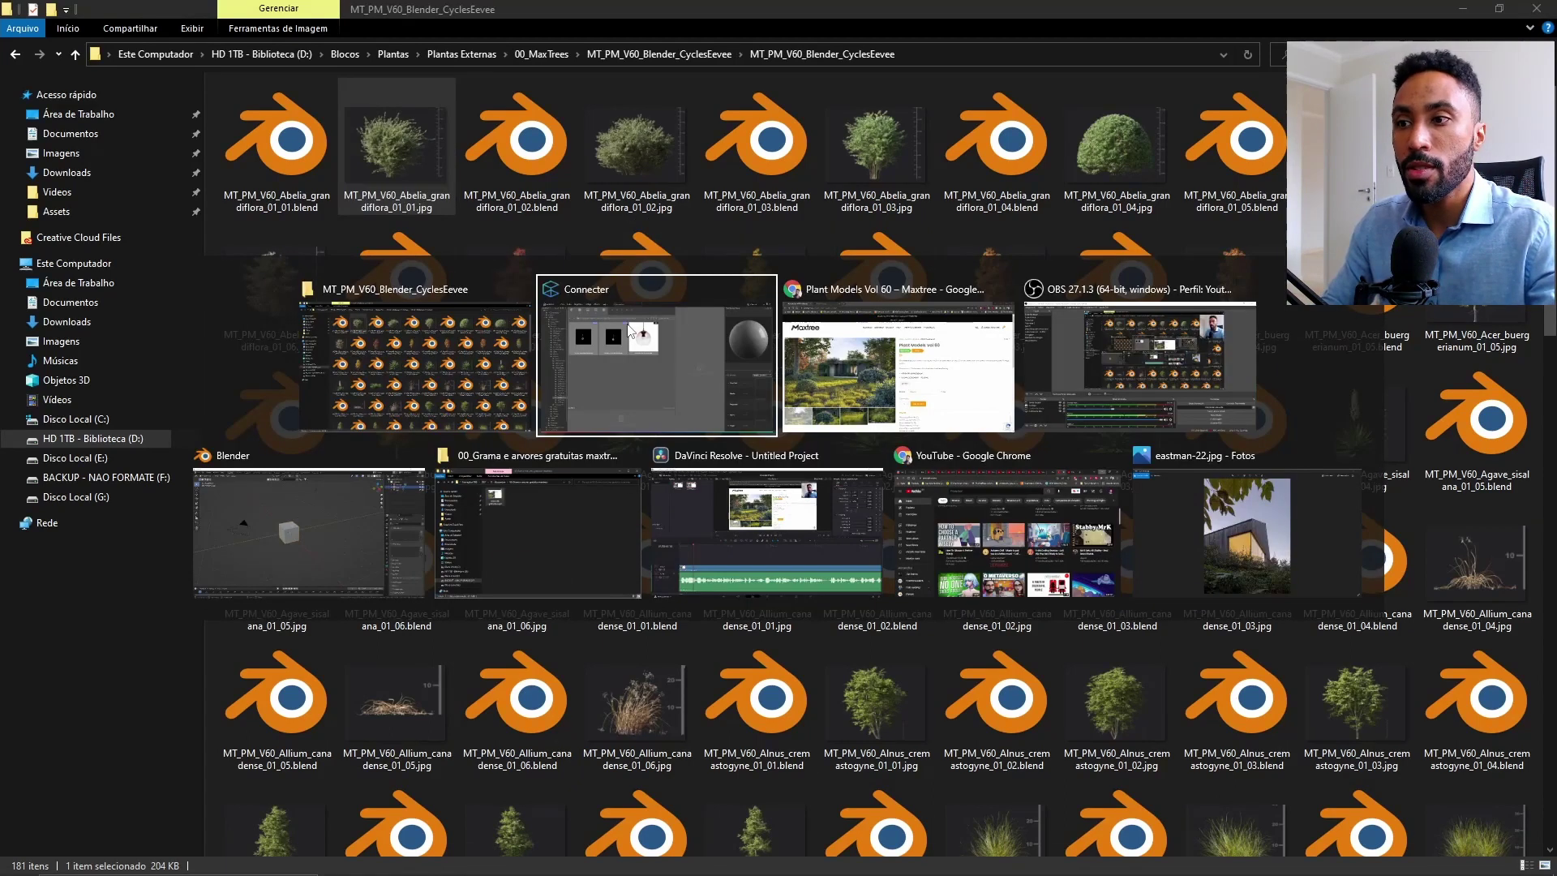
Delete everything in the default scene and add an enlarged ground plane
click(362, 511)
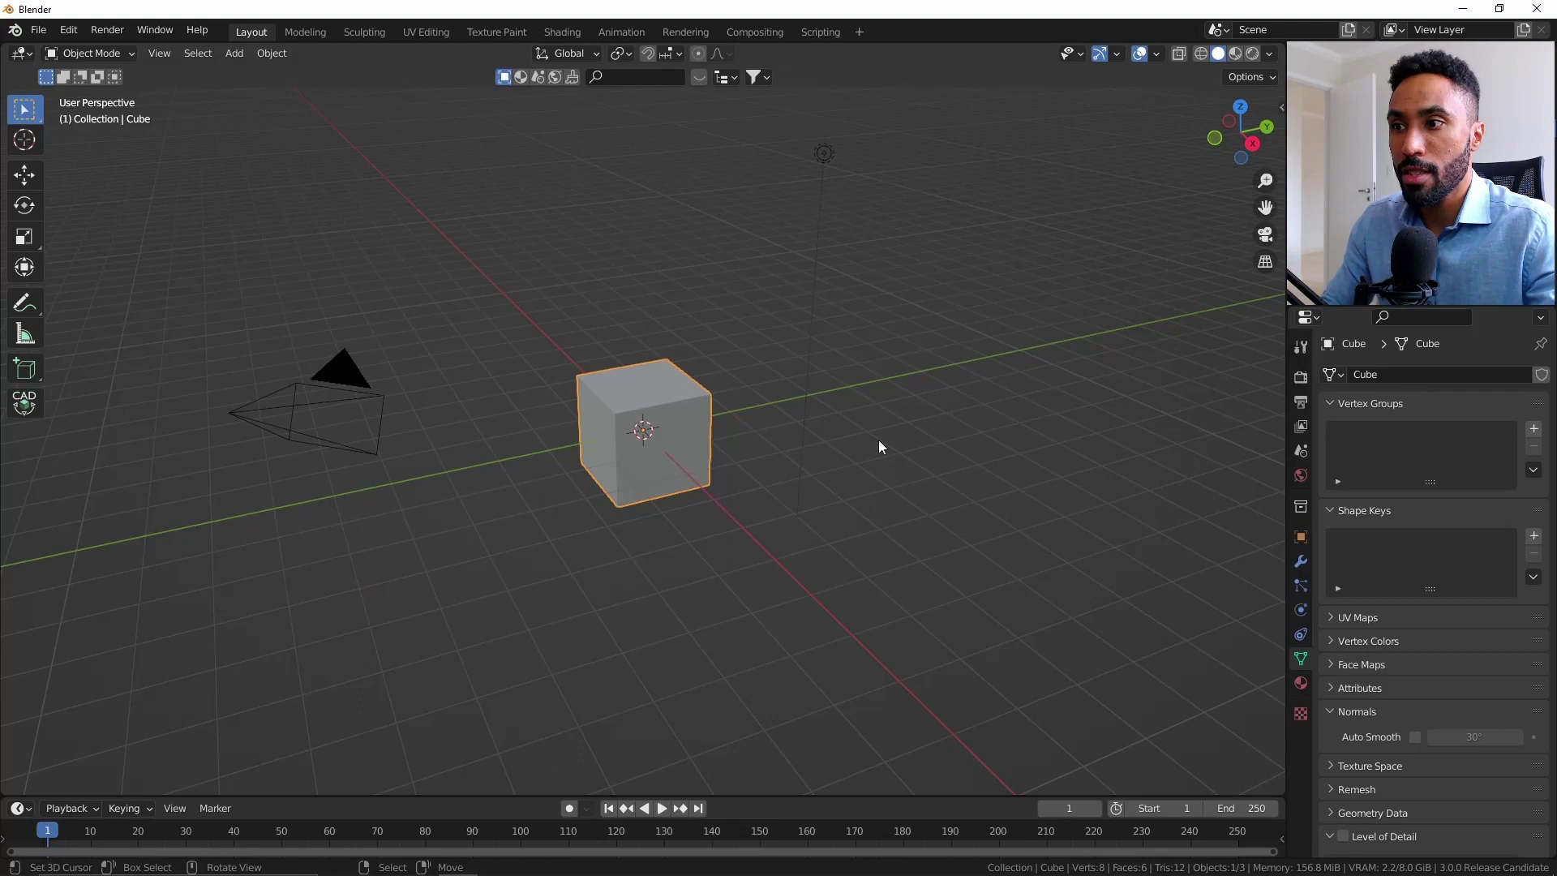
key(a)
key(x)
click(887, 426)
key(shift+a)
mouse_move(892, 426)
click(980, 426)
key(s)
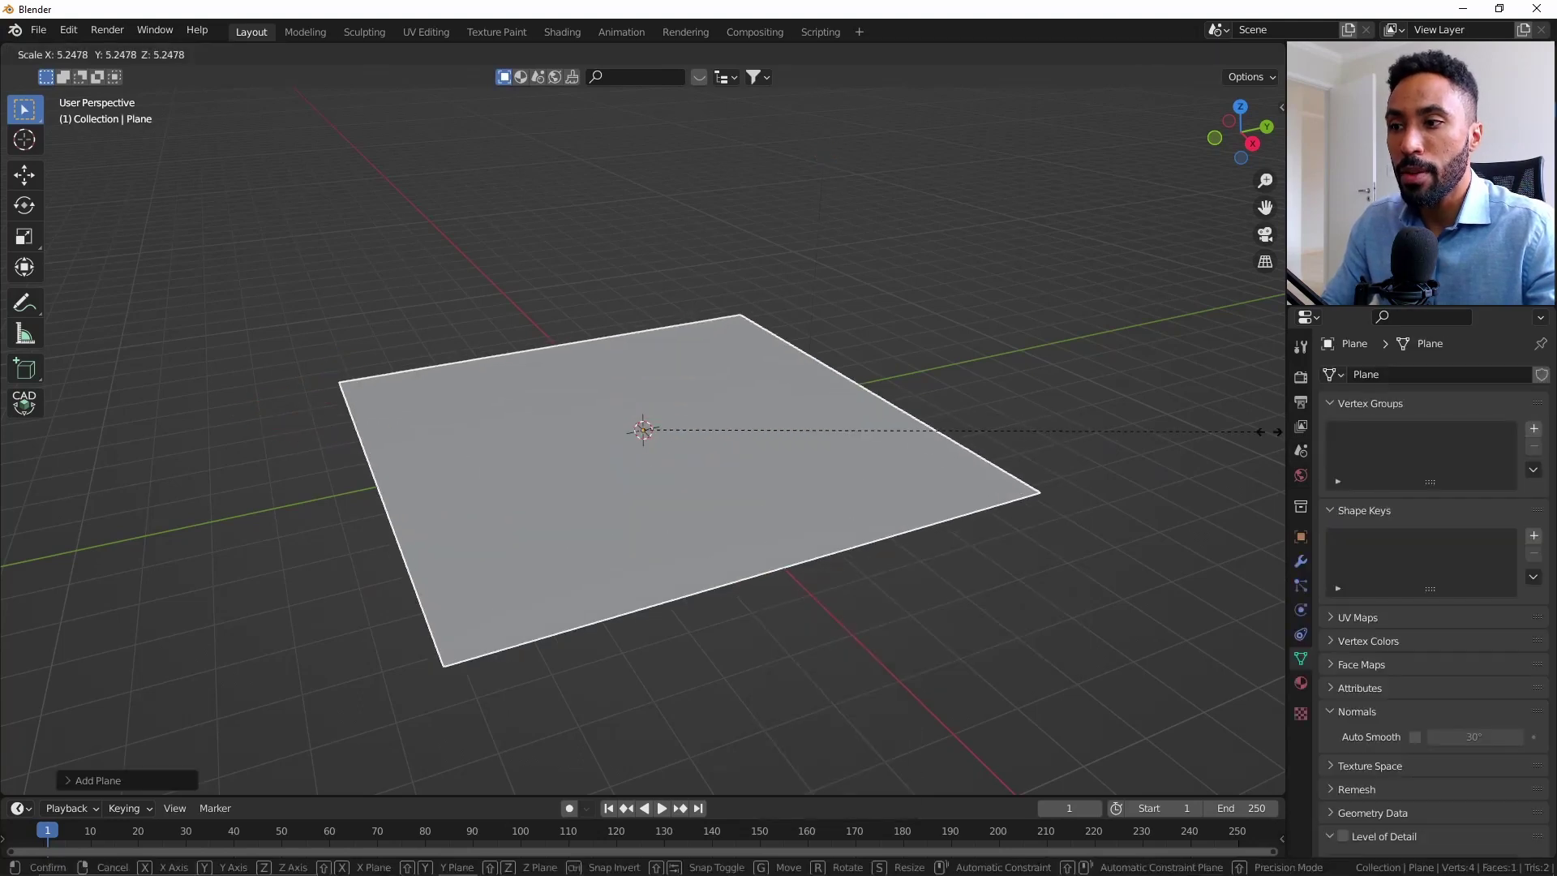
click(306, 412)
Drop the Abelia .blend into Blender and append the MT_PM_V60_Abelia_grandiflora_01_01 object
key(alt+Tab)
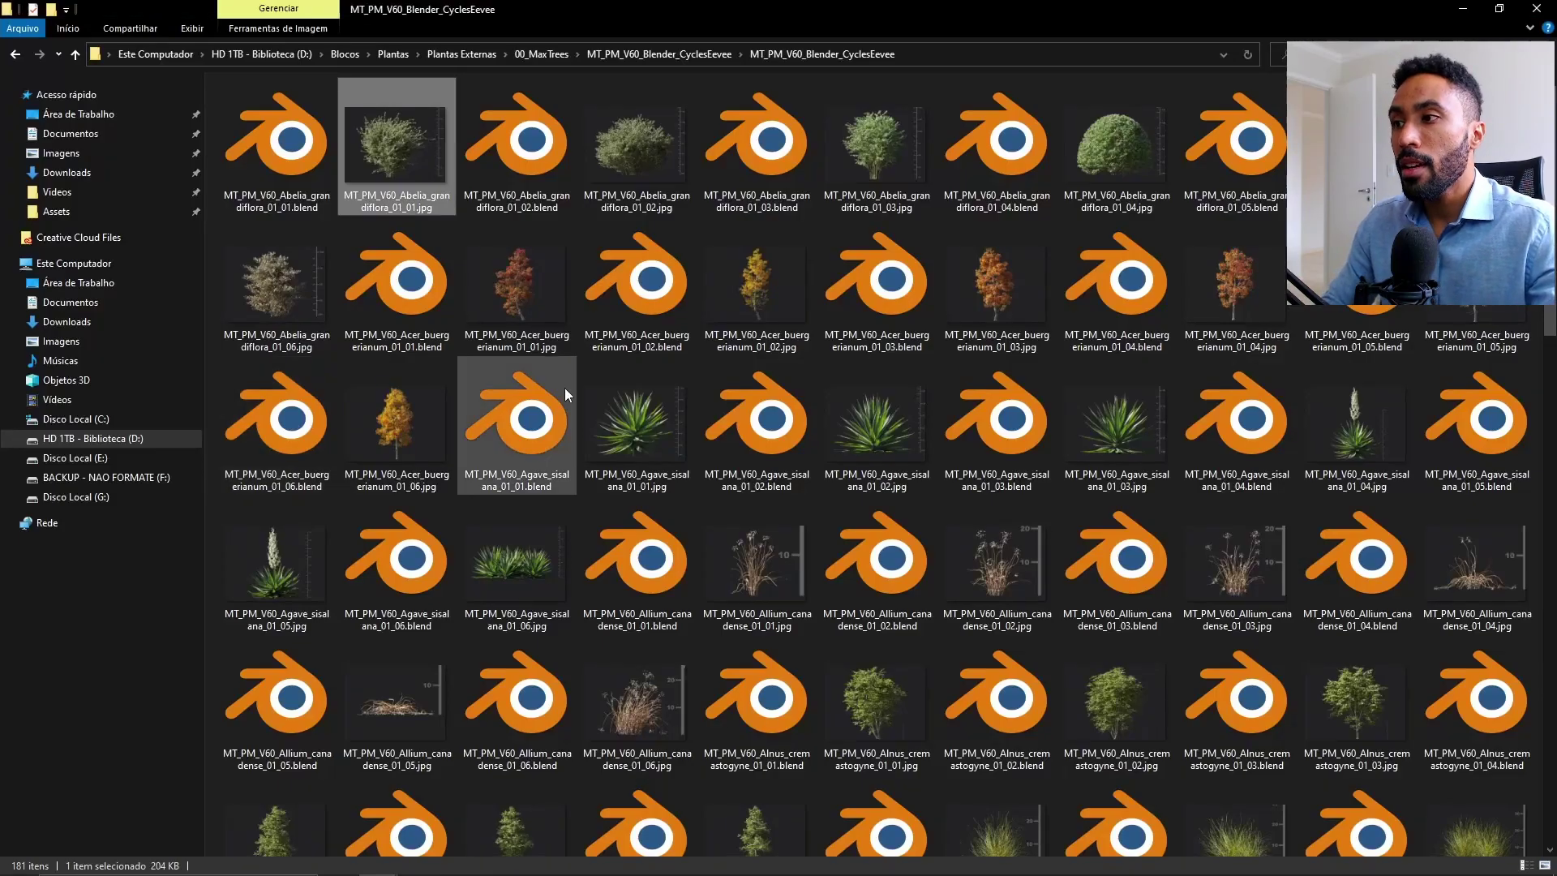
click(284, 146)
drag(284, 146, 684, 389)
key(alt+Tab)
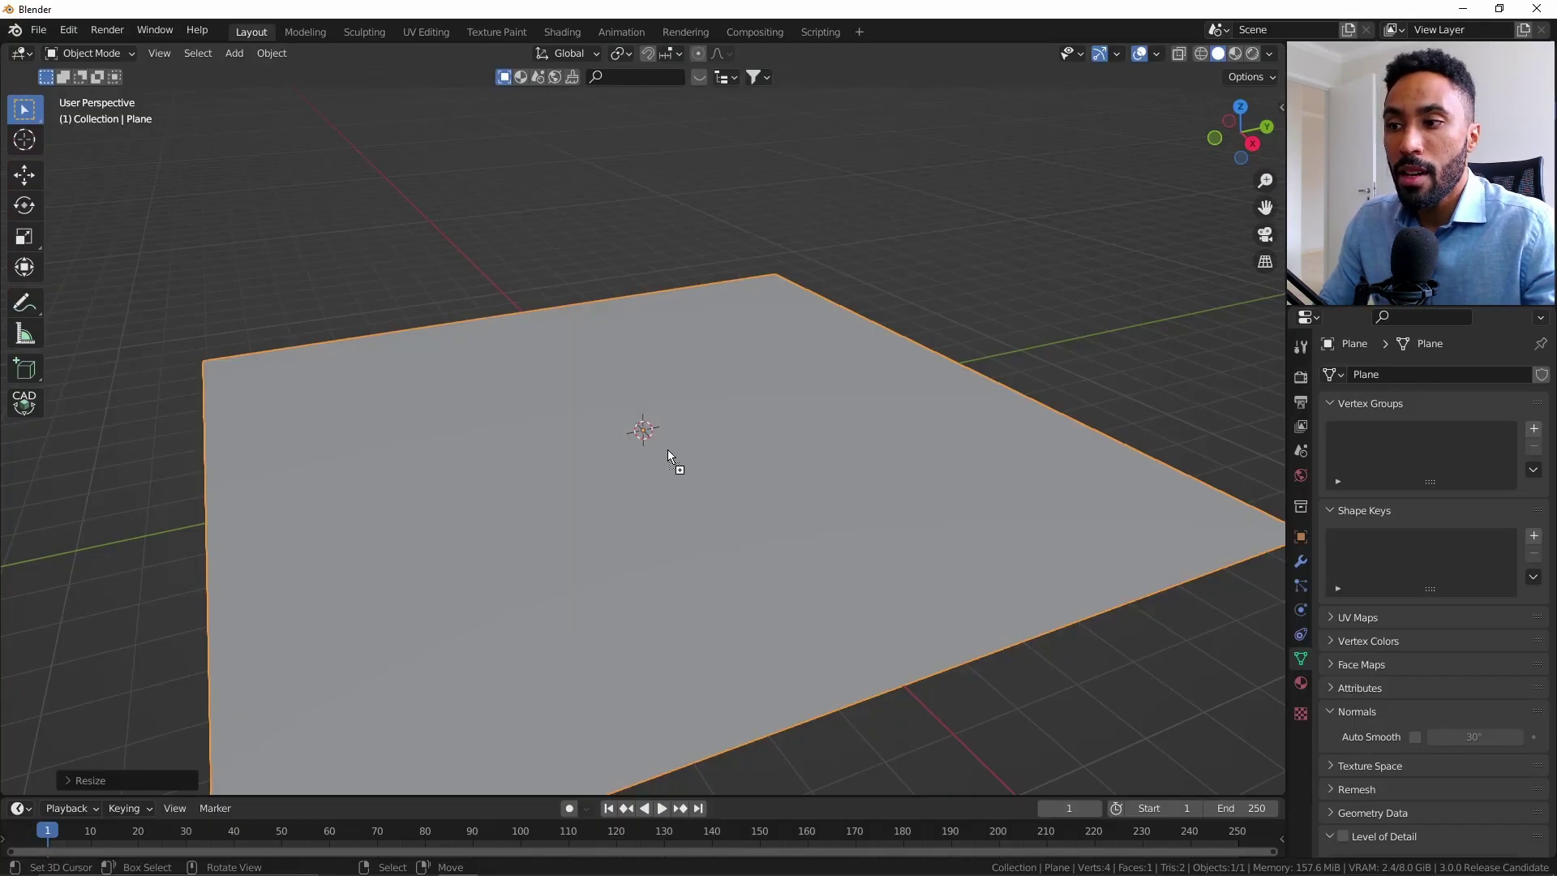
drag(668, 451, 670, 453)
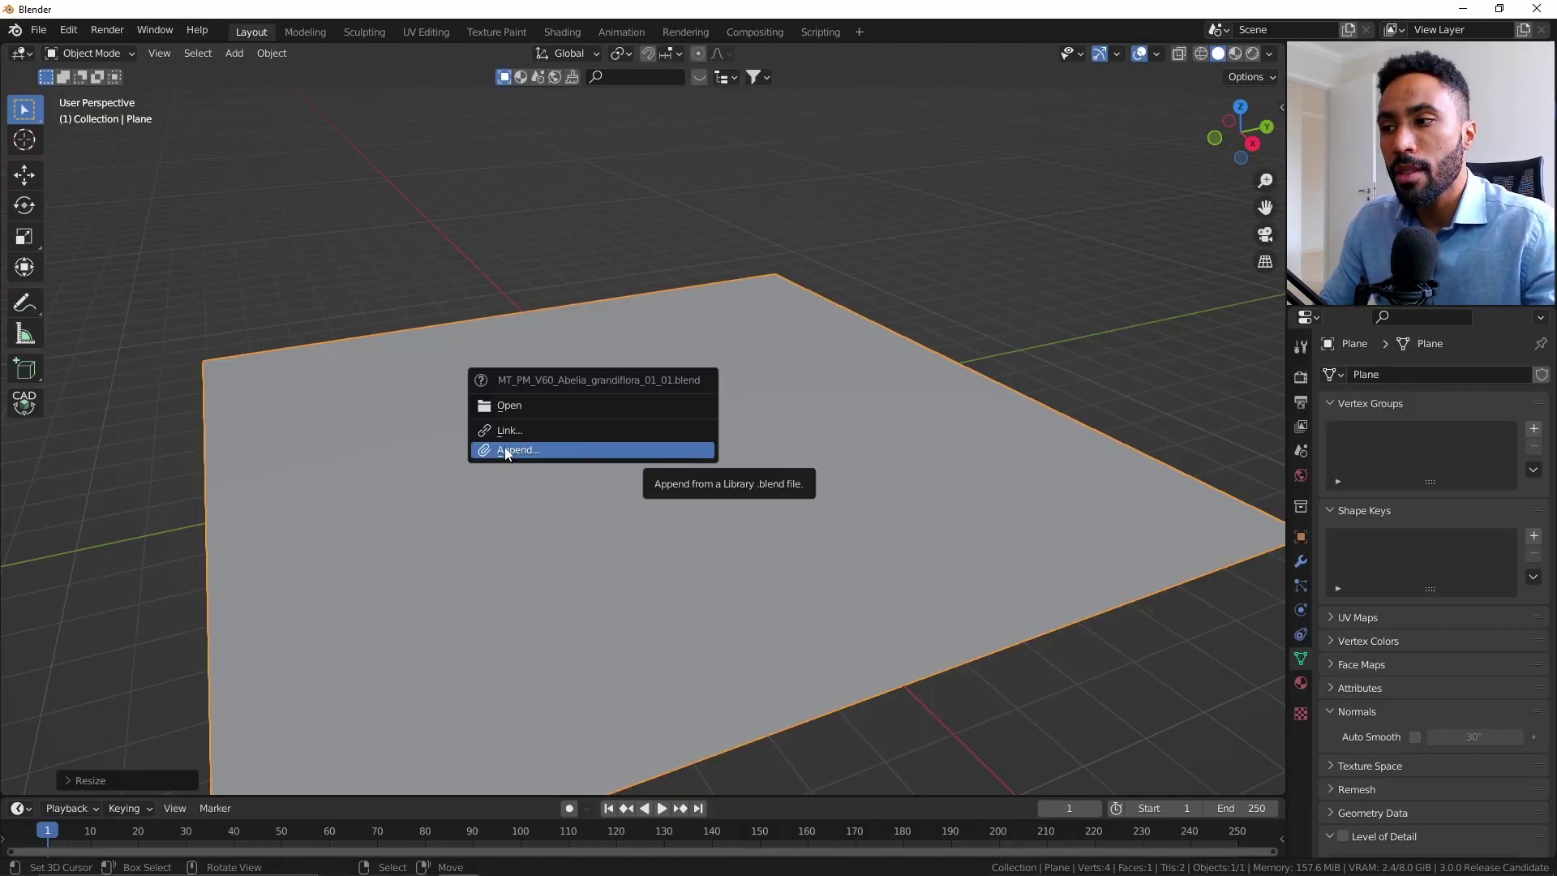
click(527, 451)
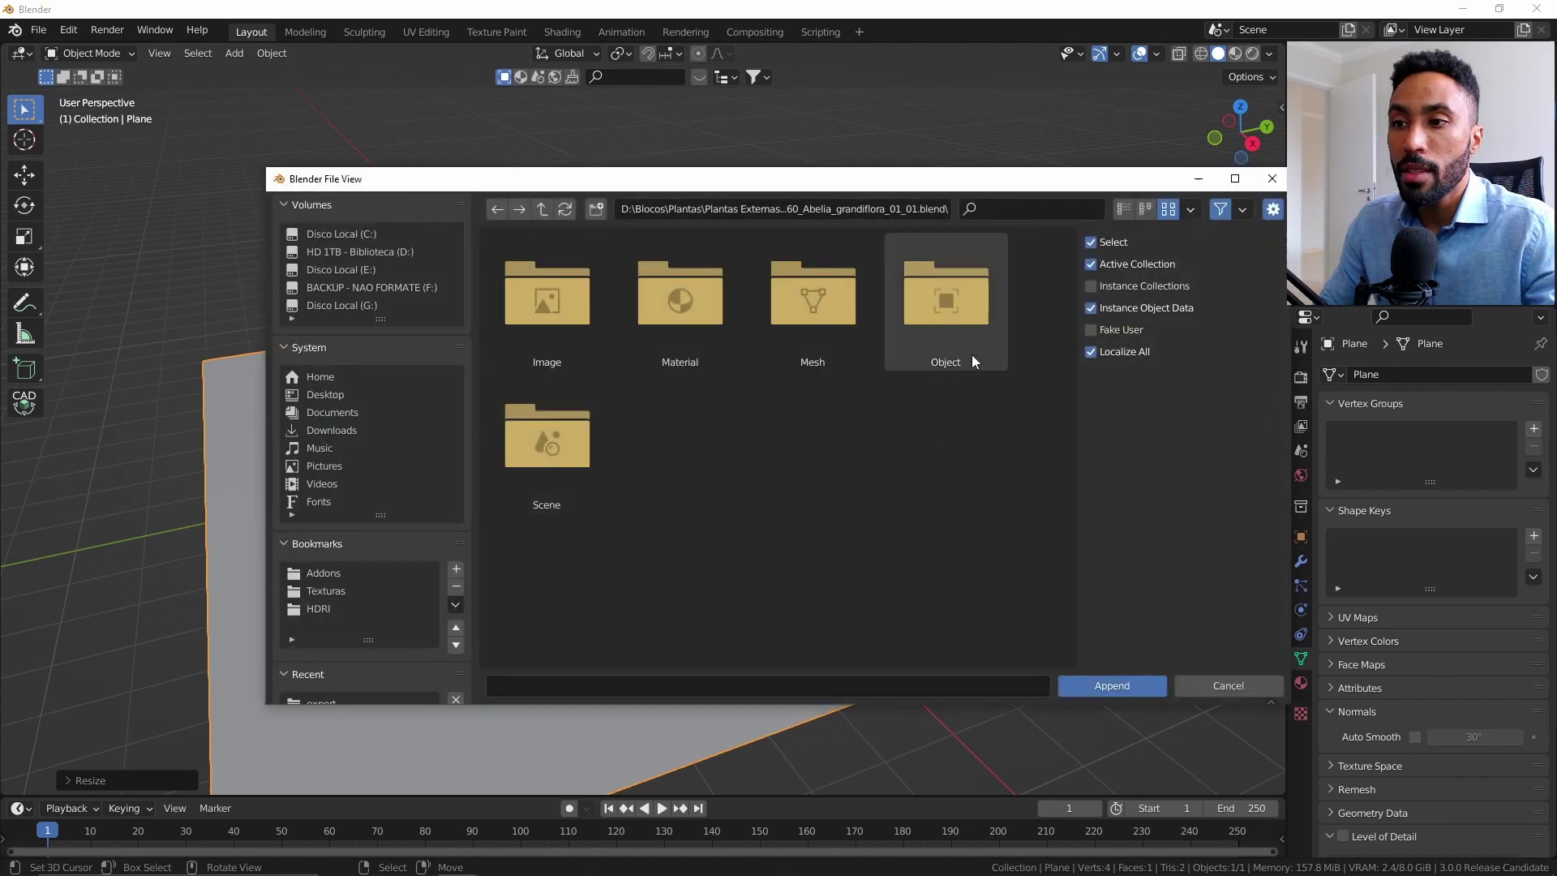
double_click(961, 321)
click(547, 310)
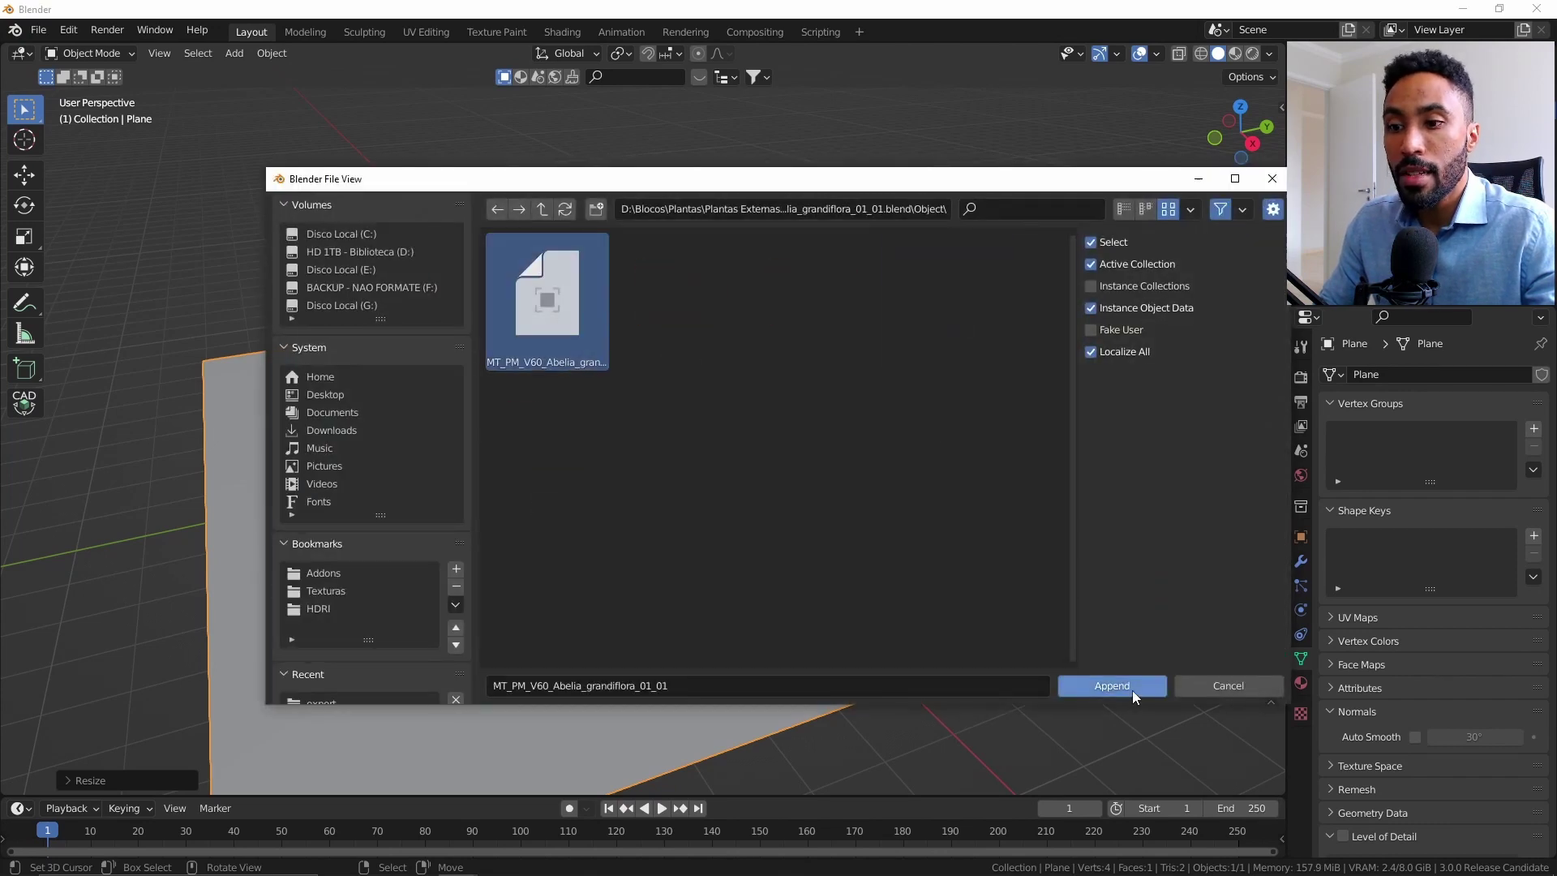
click(1132, 690)
Frame the Abelia bush, switch to Material Preview shading, and orbit to inspect it from several angles
key(KP_Decimal)
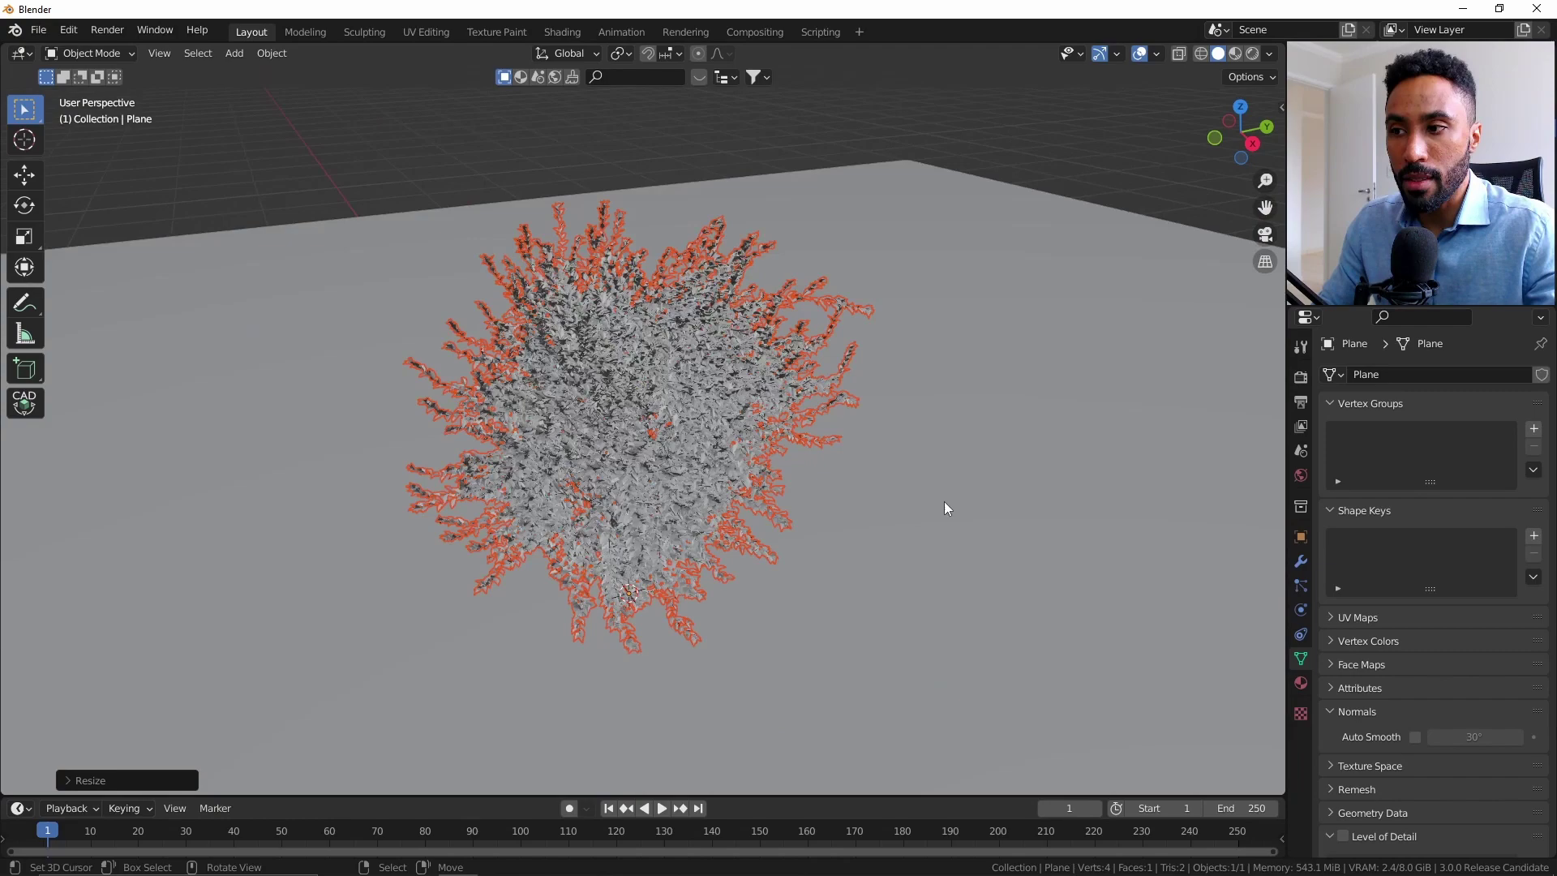
middle_drag(944, 501, 756, 504)
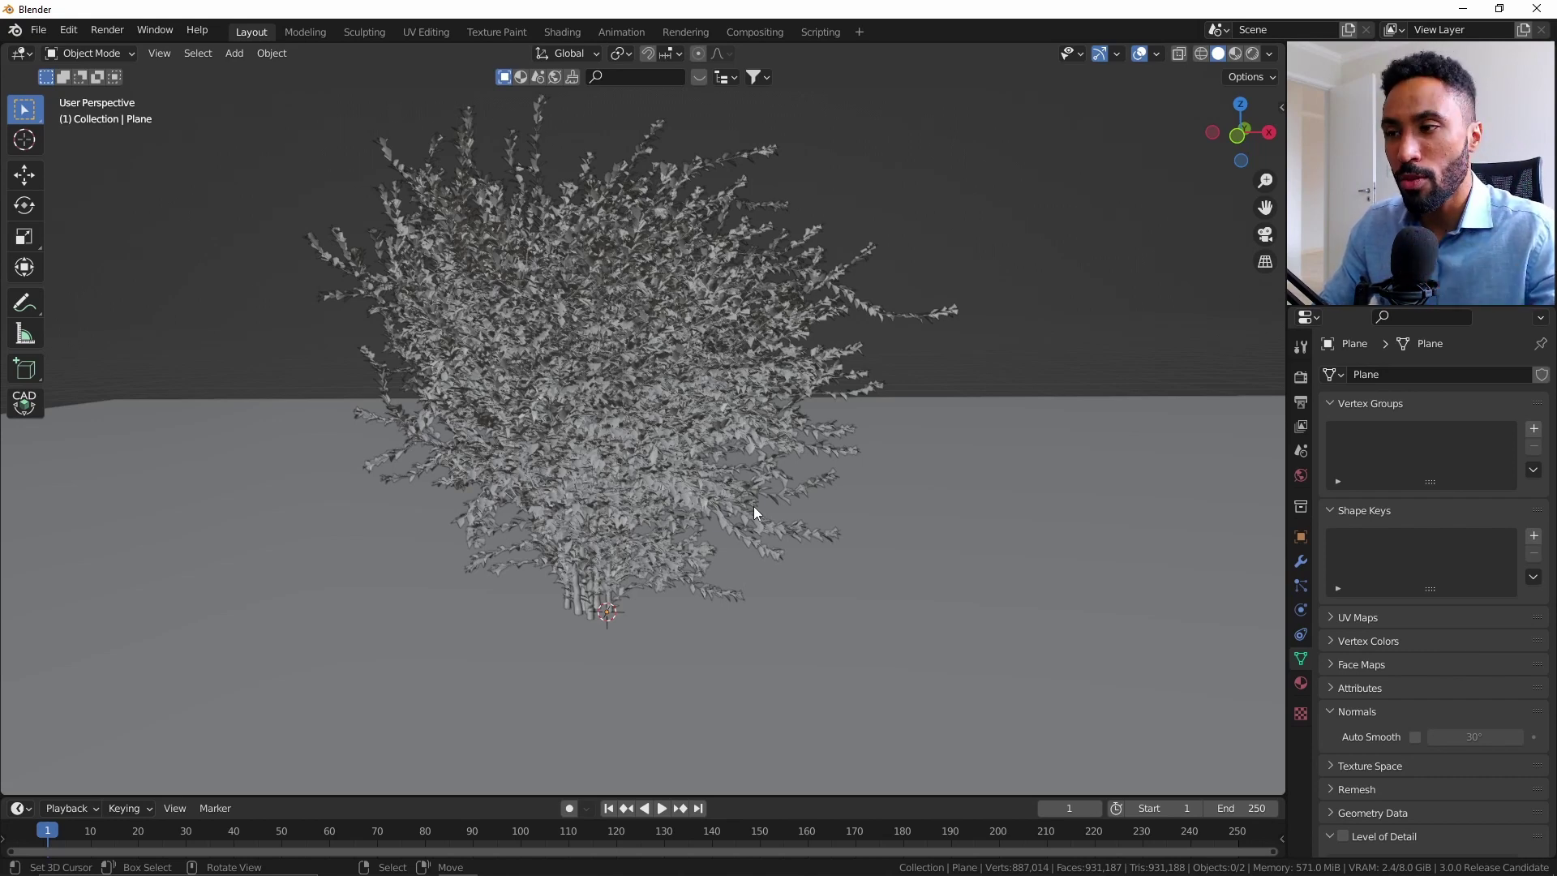
key(z)
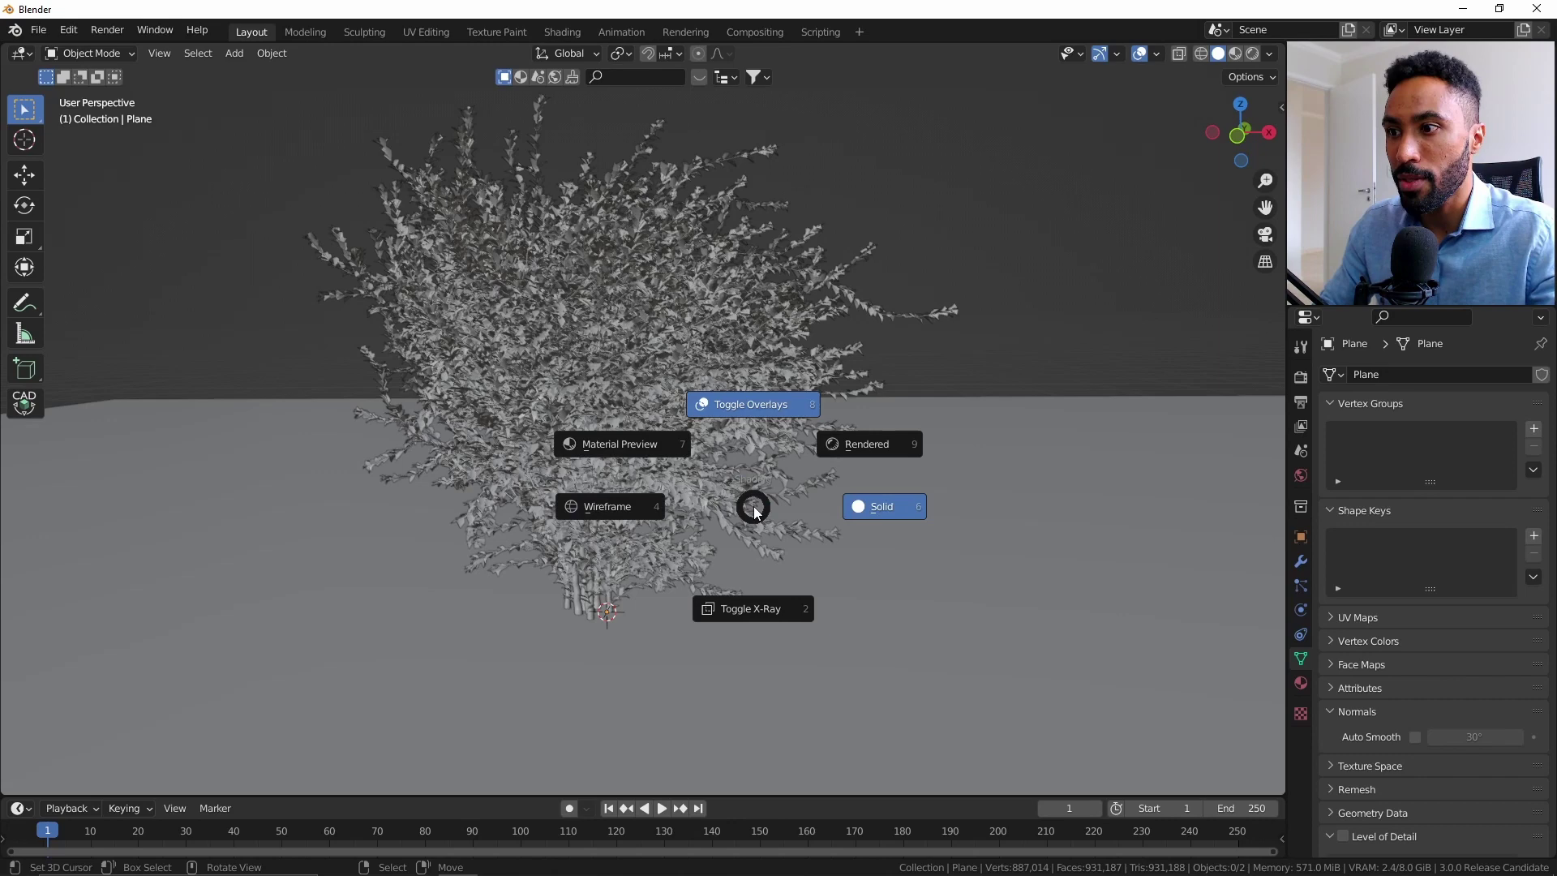
click(655, 444)
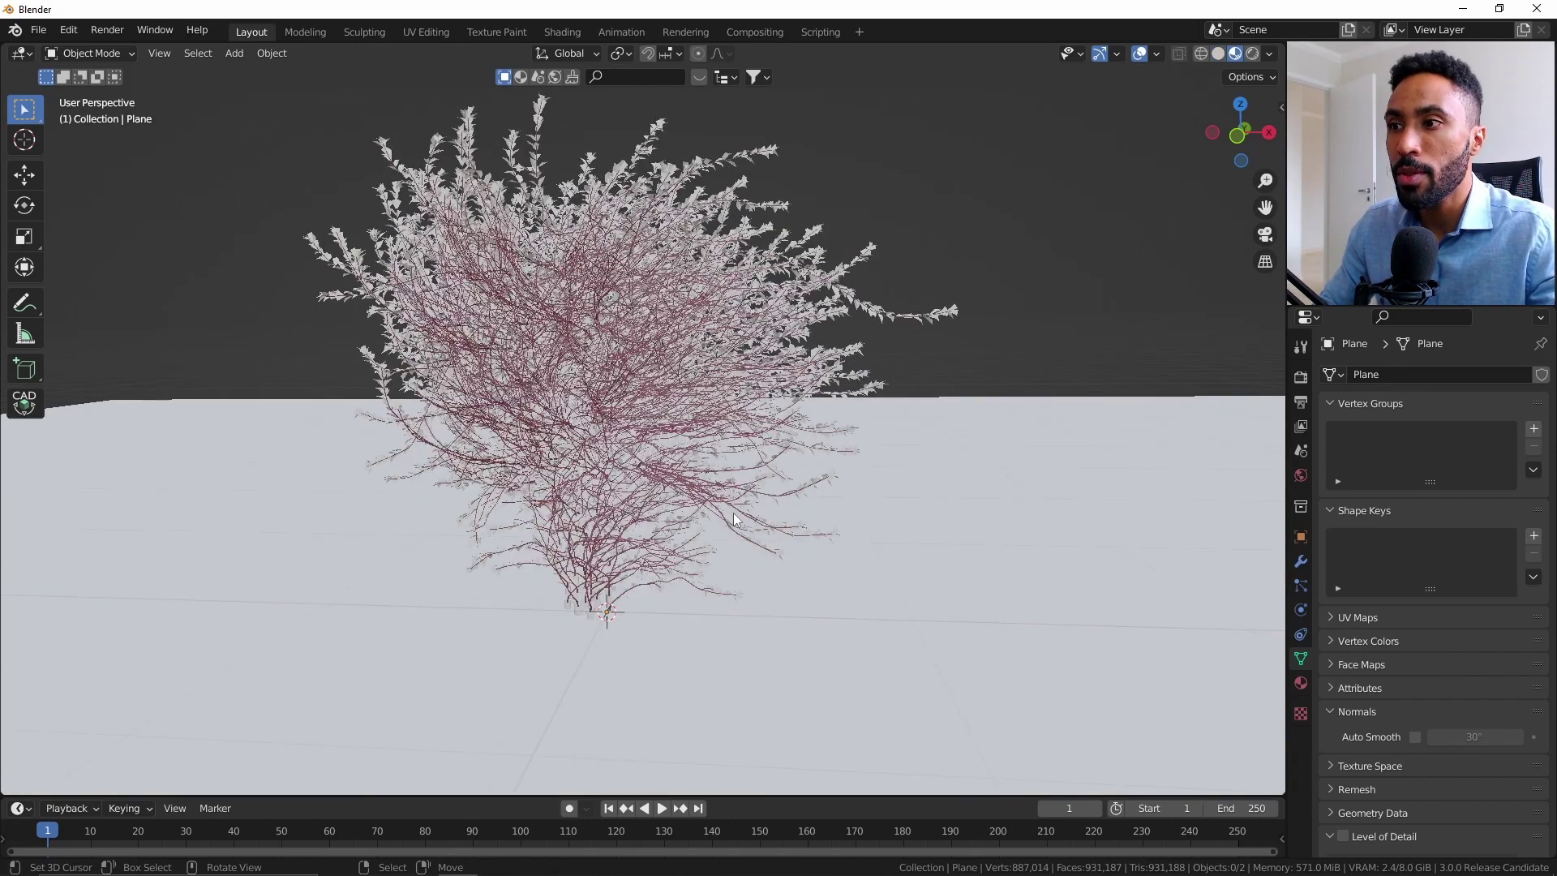
middle_drag(727, 474, 621, 478)
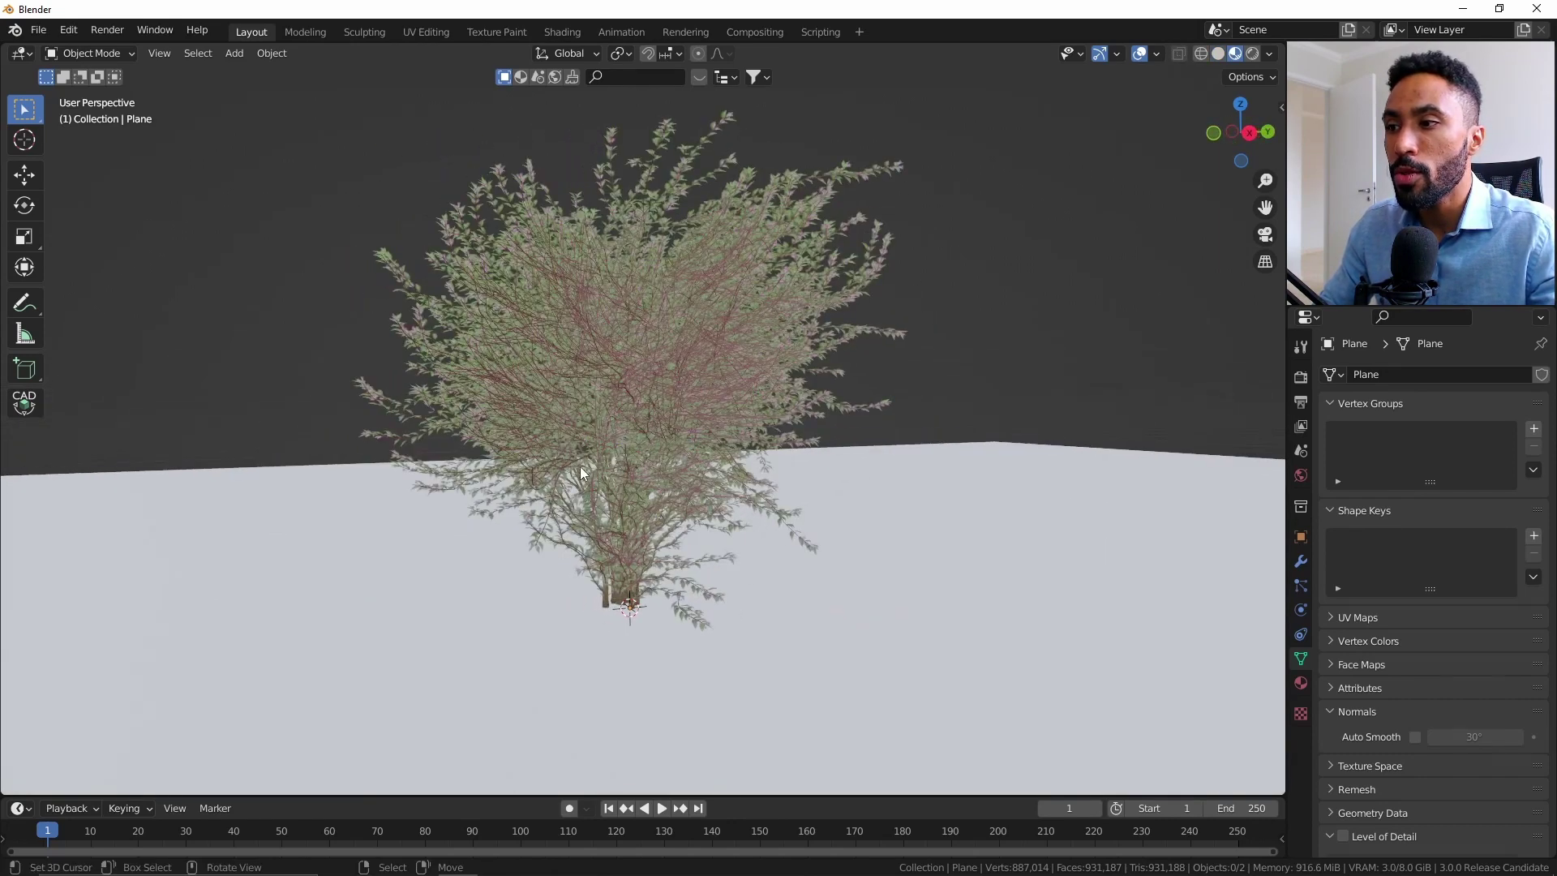
key(KP_1)
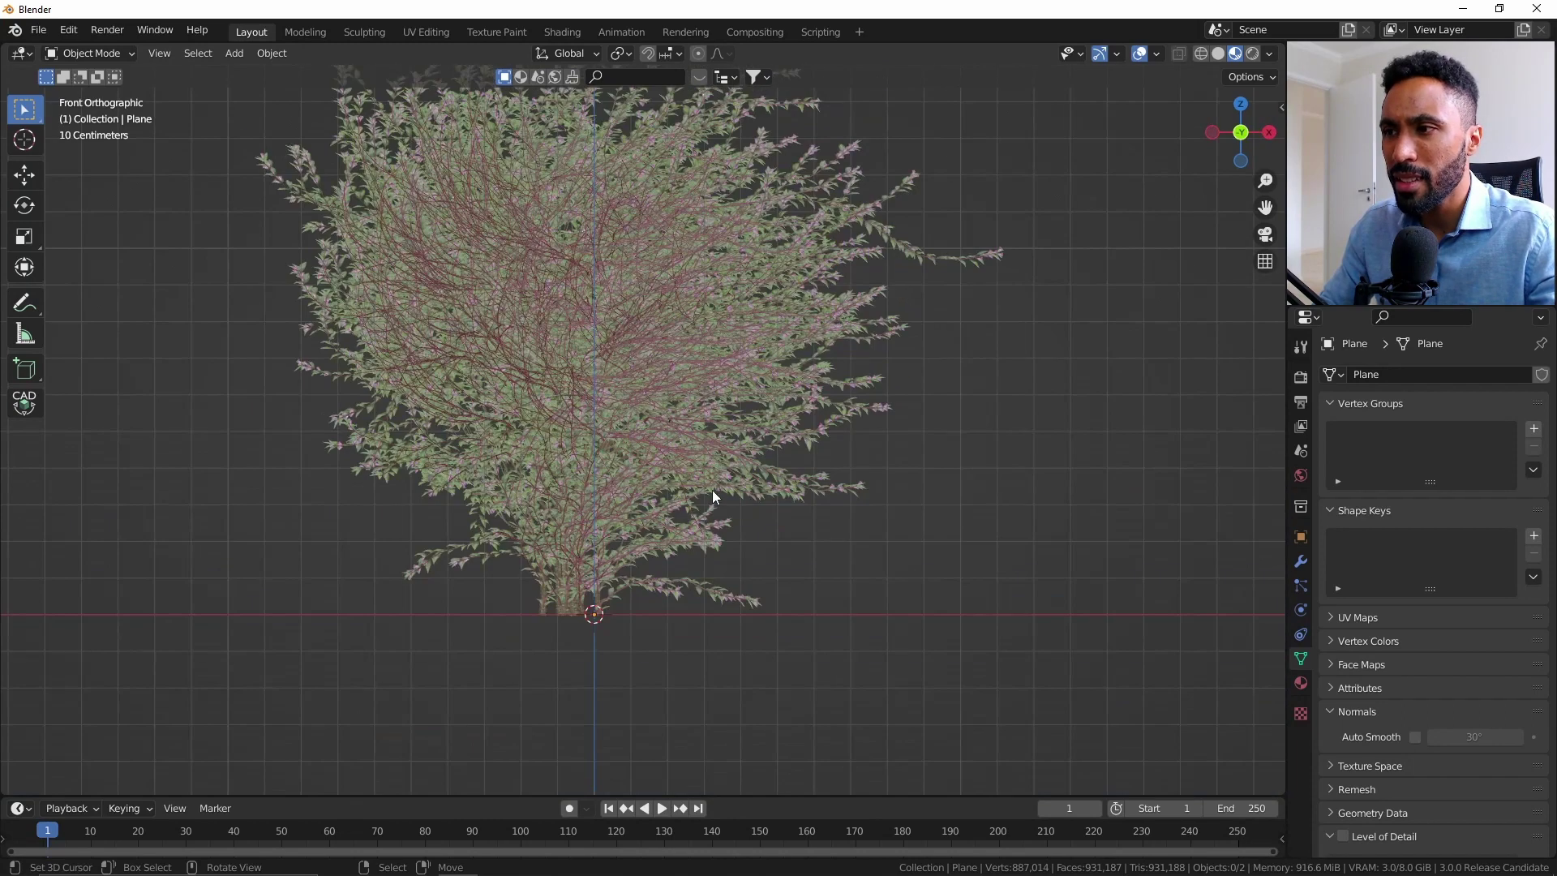
key(KP_8)
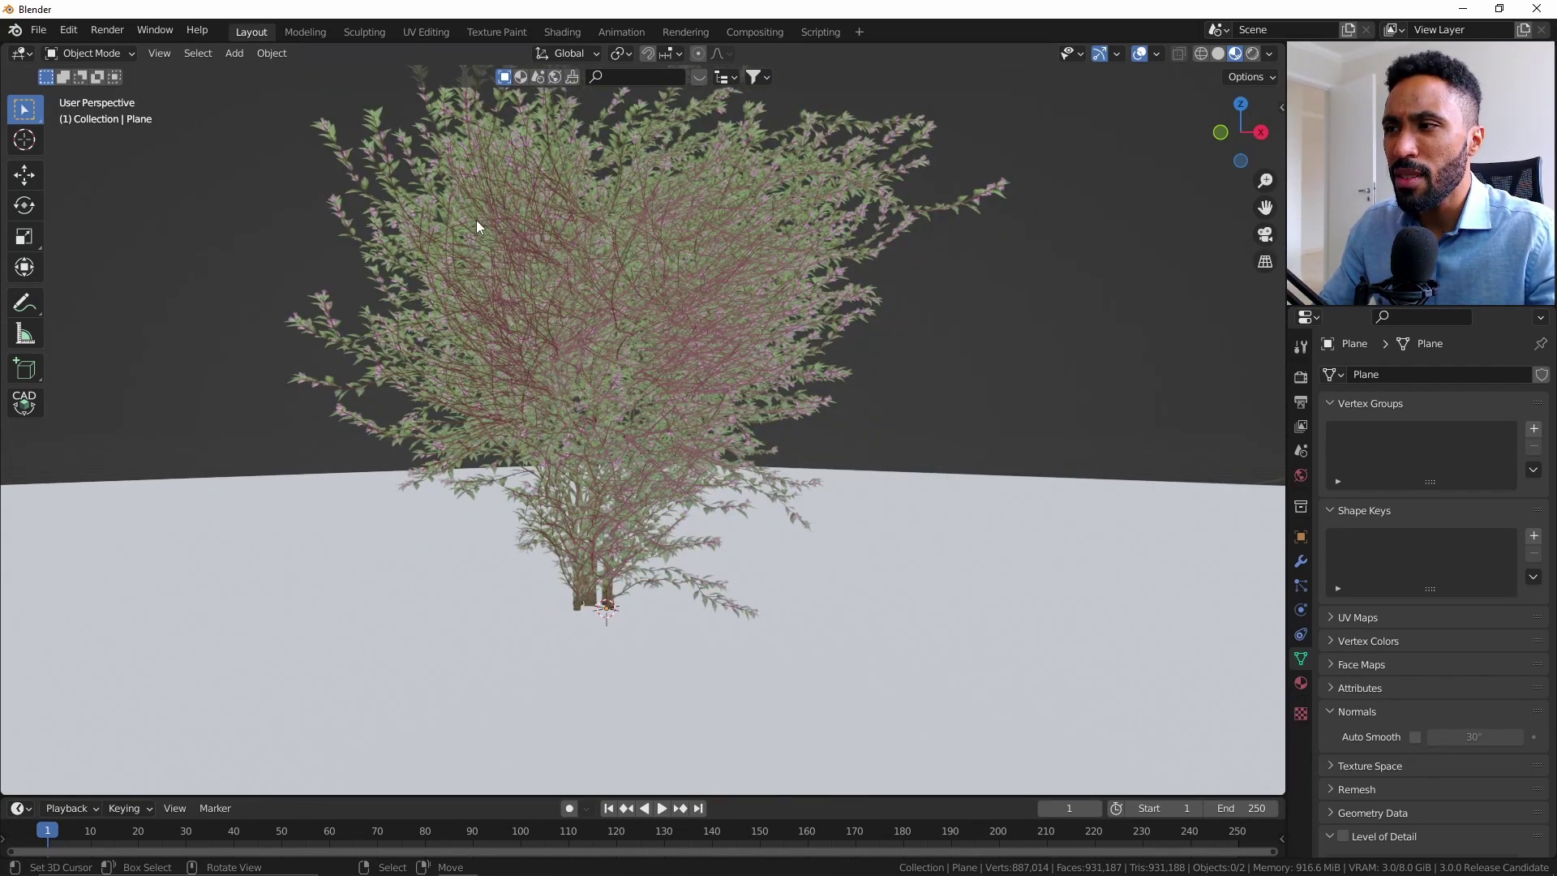
middle_drag(477, 222, 600, 332)
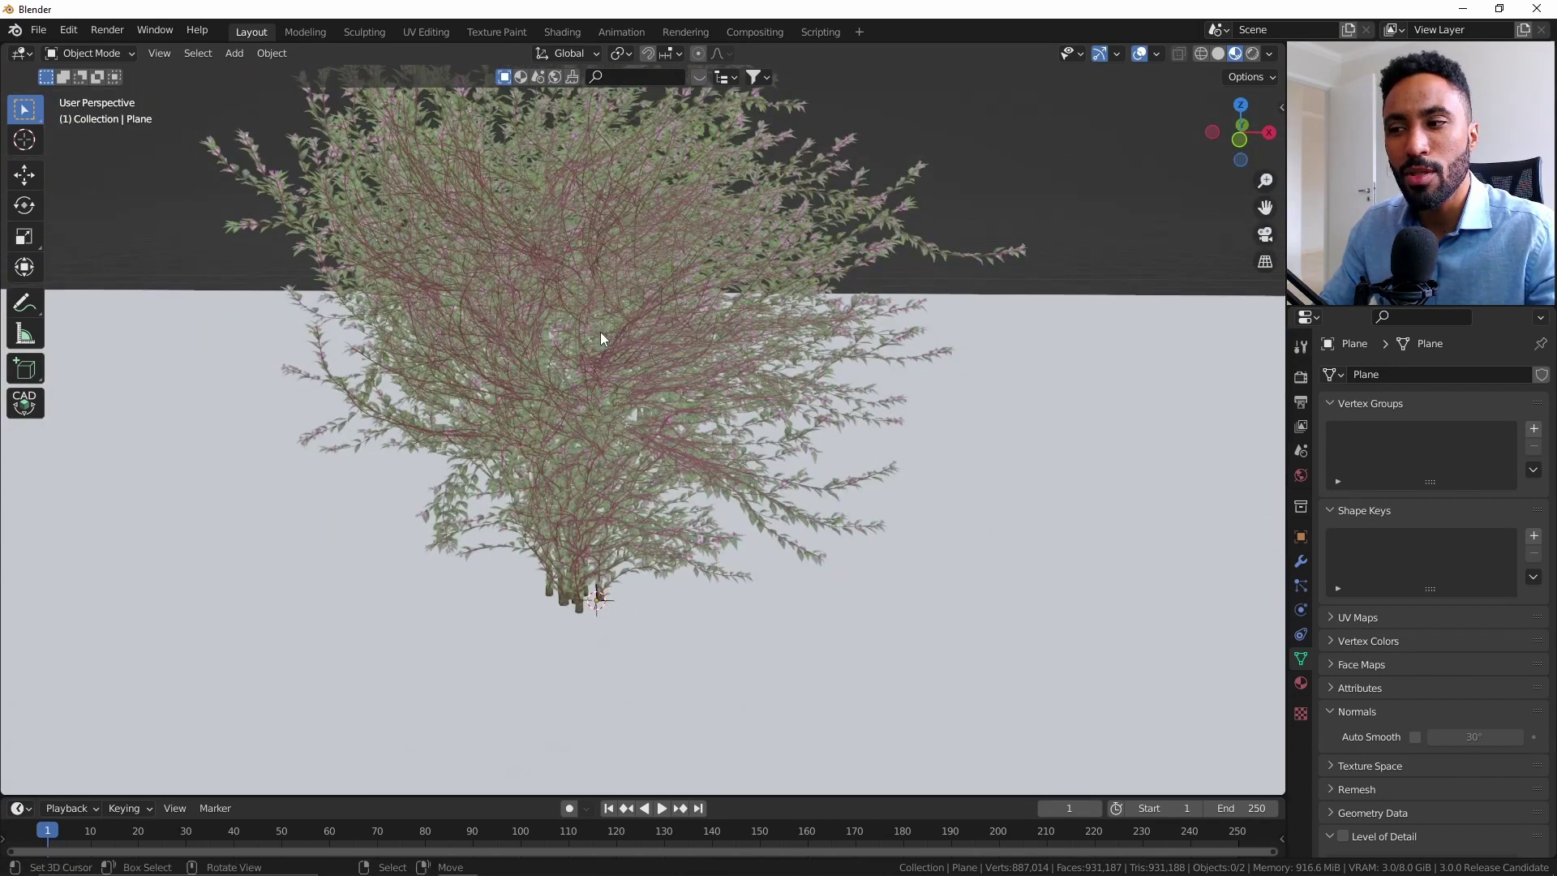
Set the bush's Trunk material viewport blend mode to Opaque
click(600, 332)
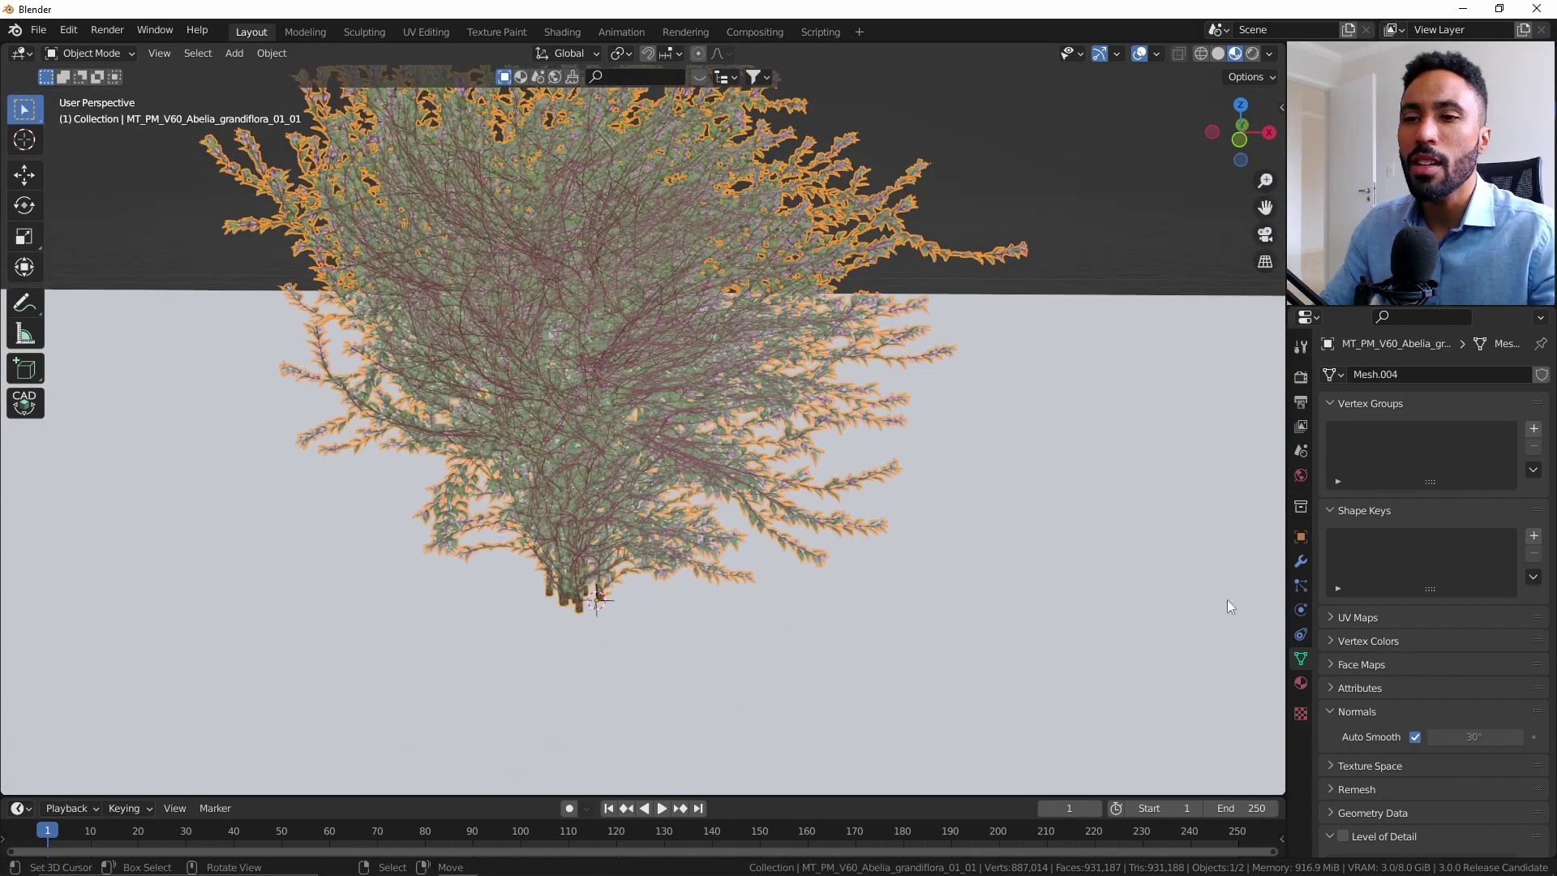
click(1301, 682)
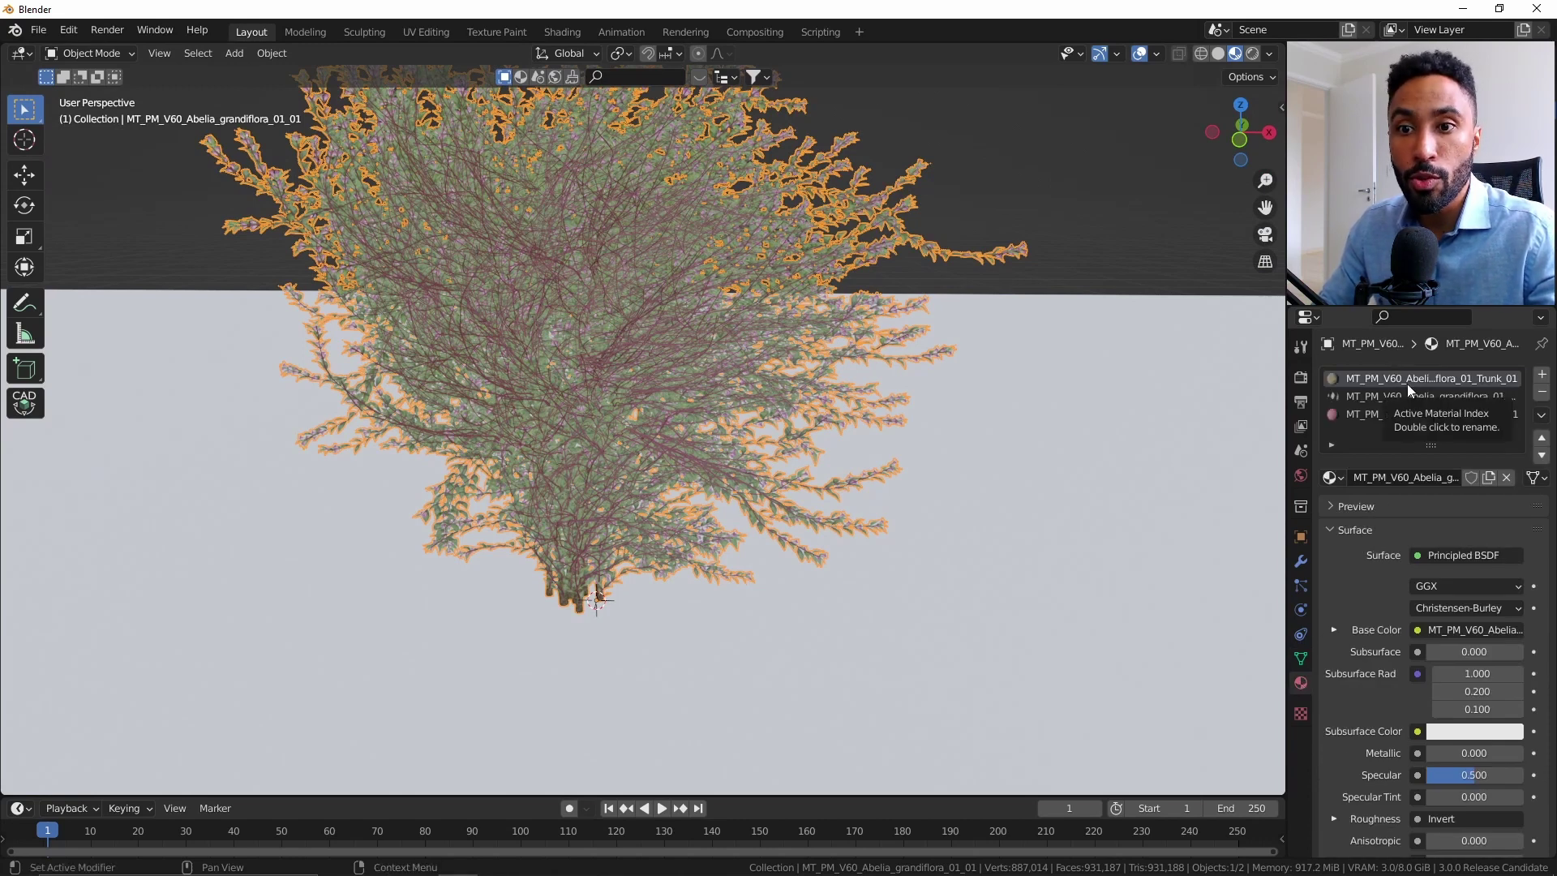
scroll(1400, 630, down, 1)
scroll(1406, 586, up, 1)
click(1371, 532)
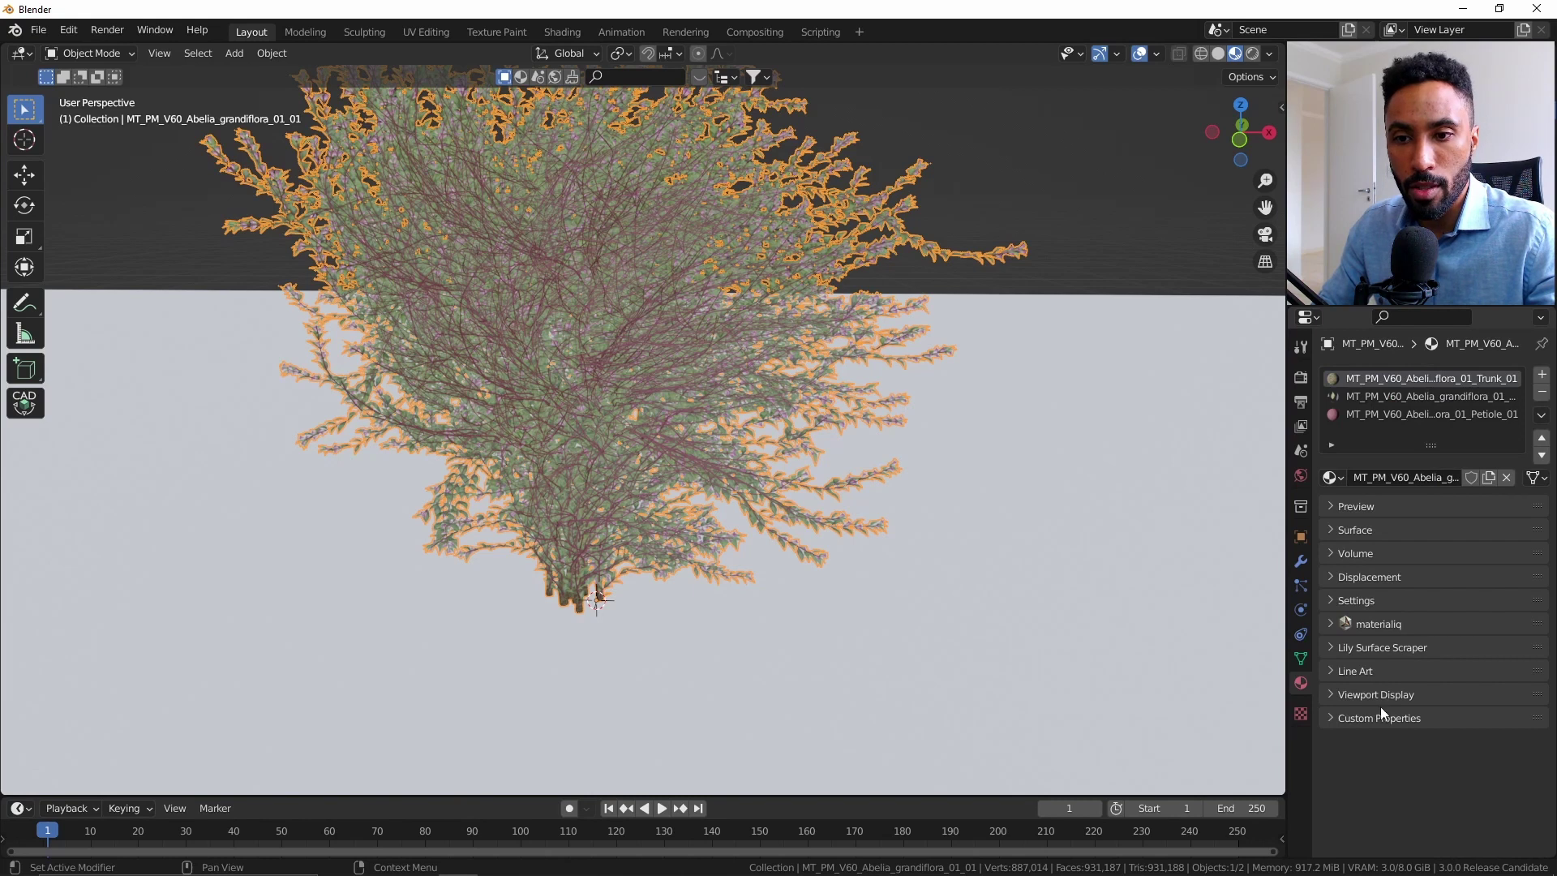
click(1381, 695)
scroll(1380, 694, down, 5)
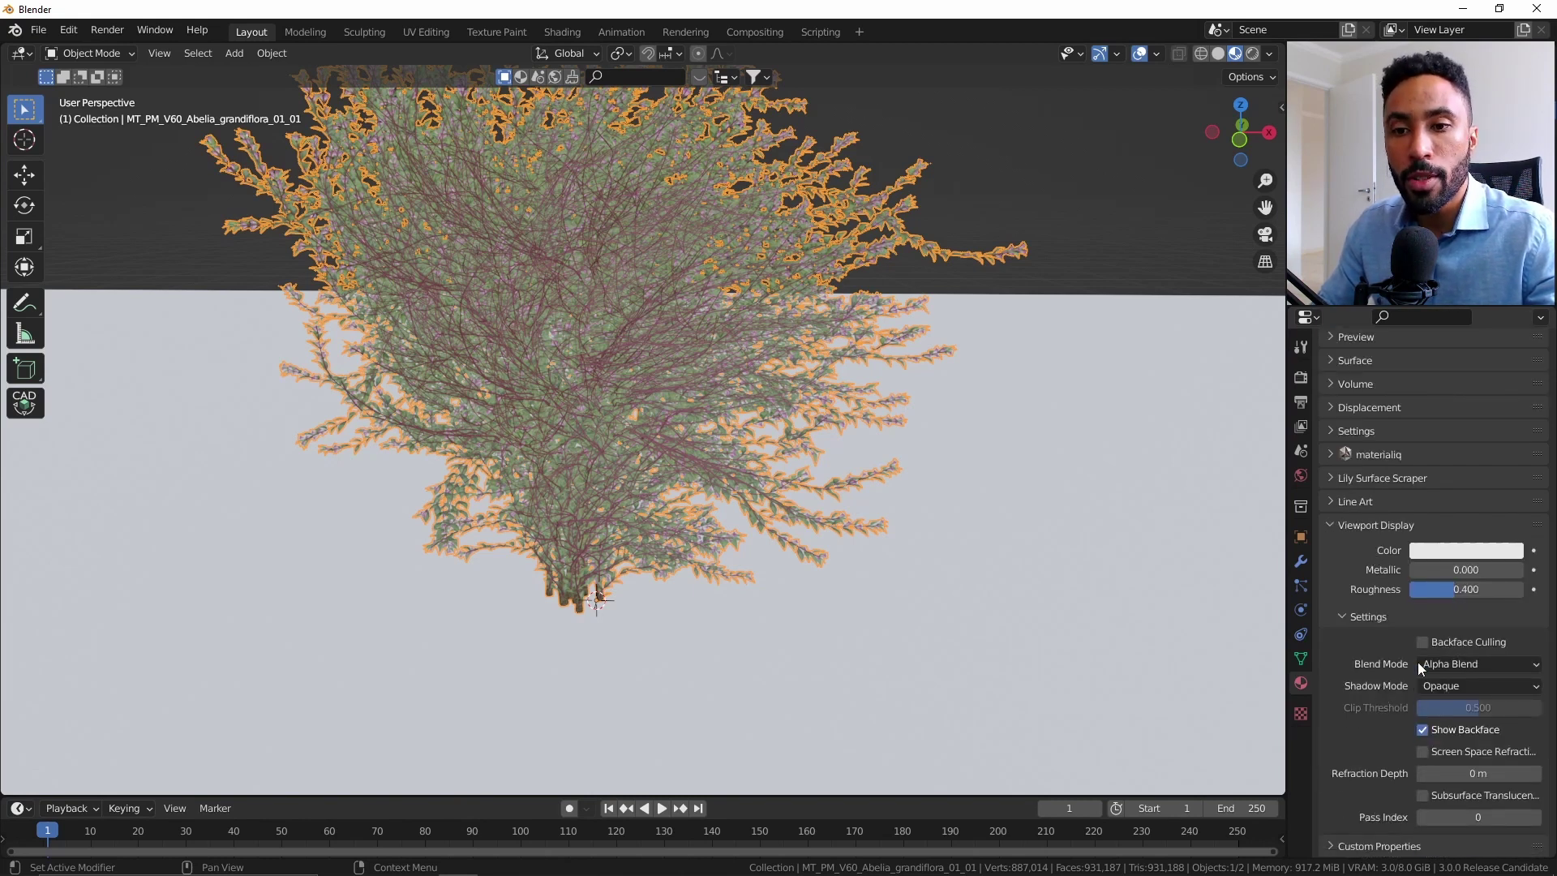
click(1449, 664)
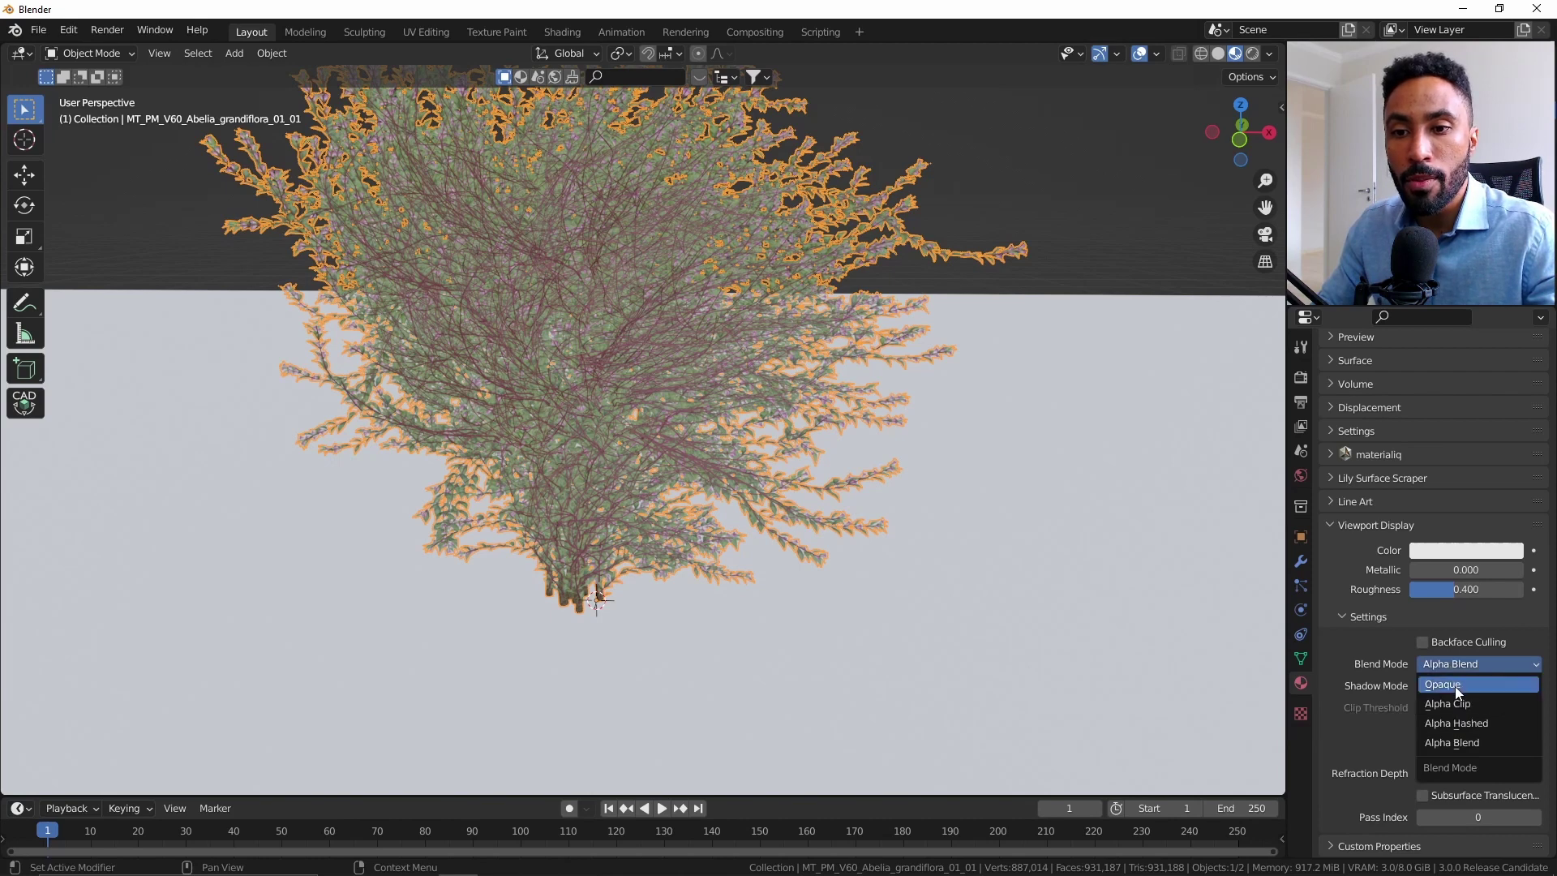
click(1455, 685)
Set the bush's leaf material blend mode to Alpha Hashed
scroll(636, 396, up, 3)
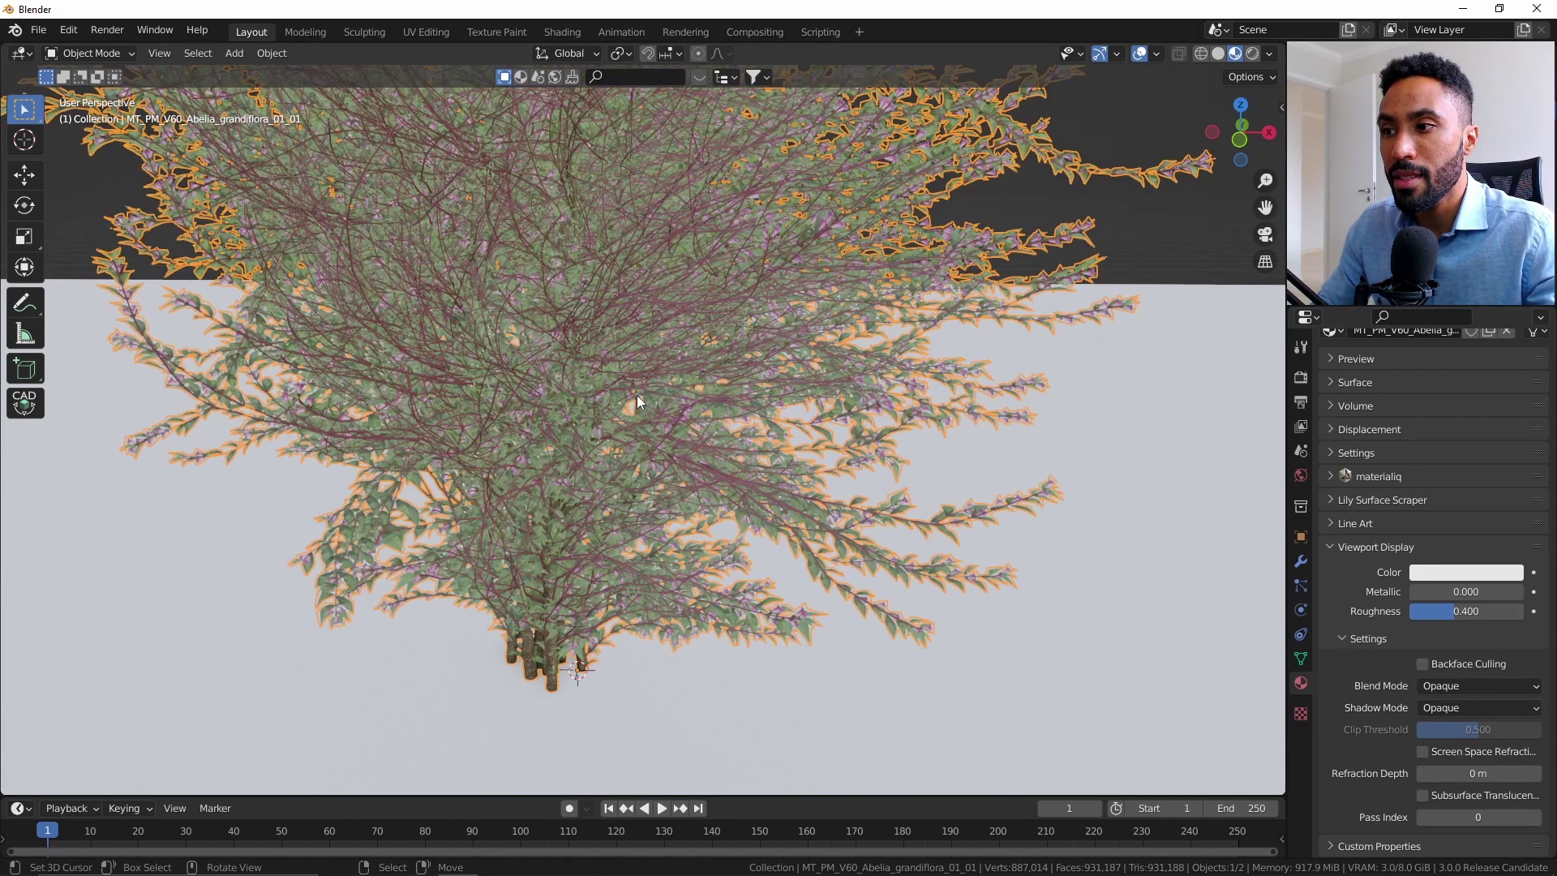
middle_drag(636, 396, 597, 513)
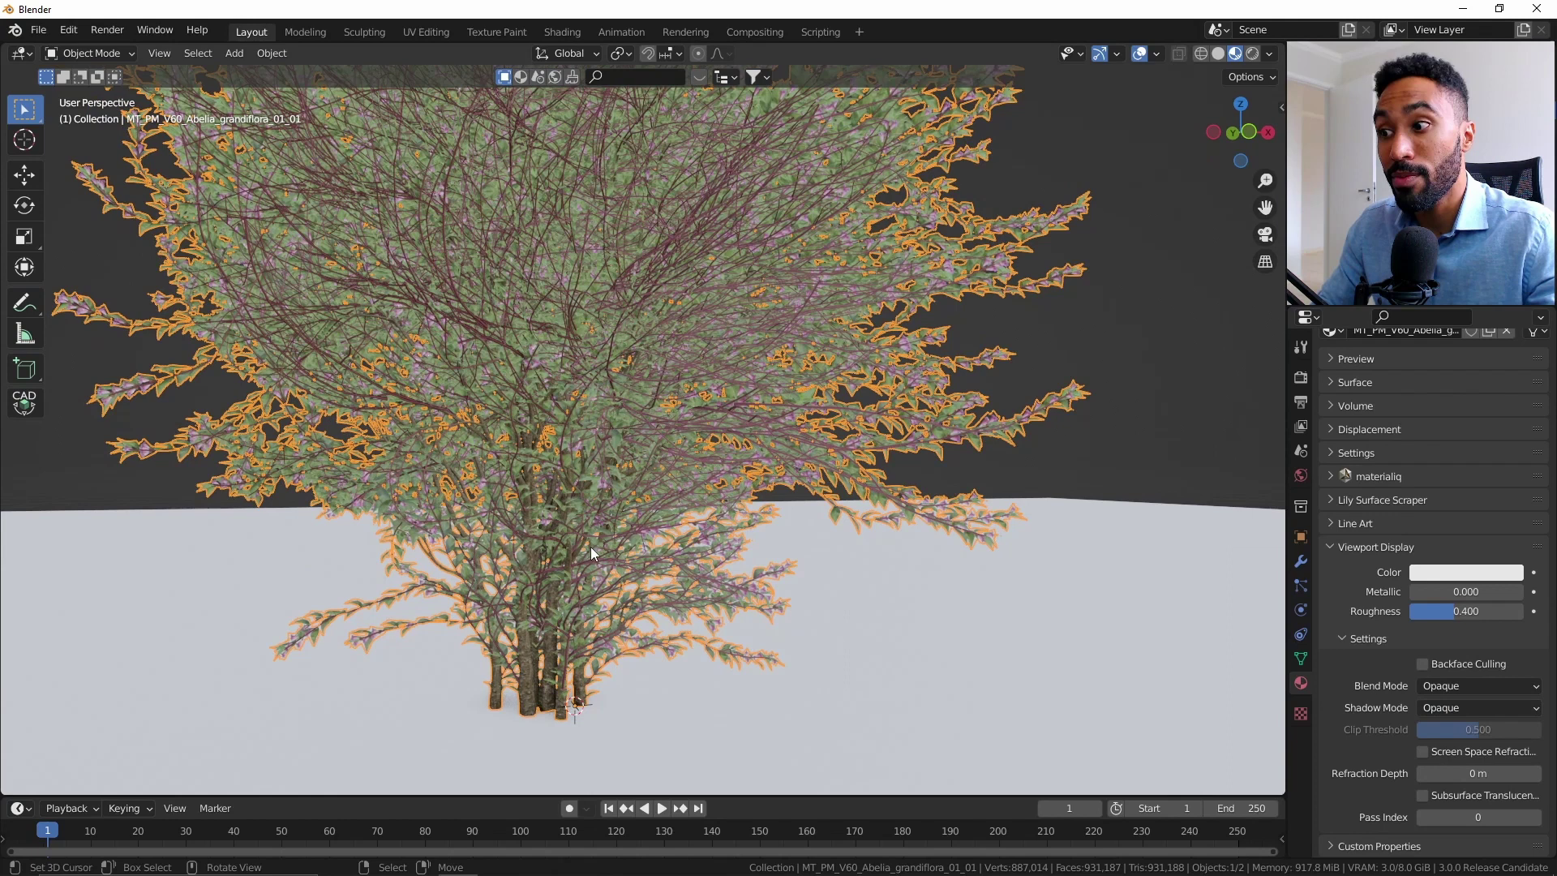
scroll(1406, 590, up, 5)
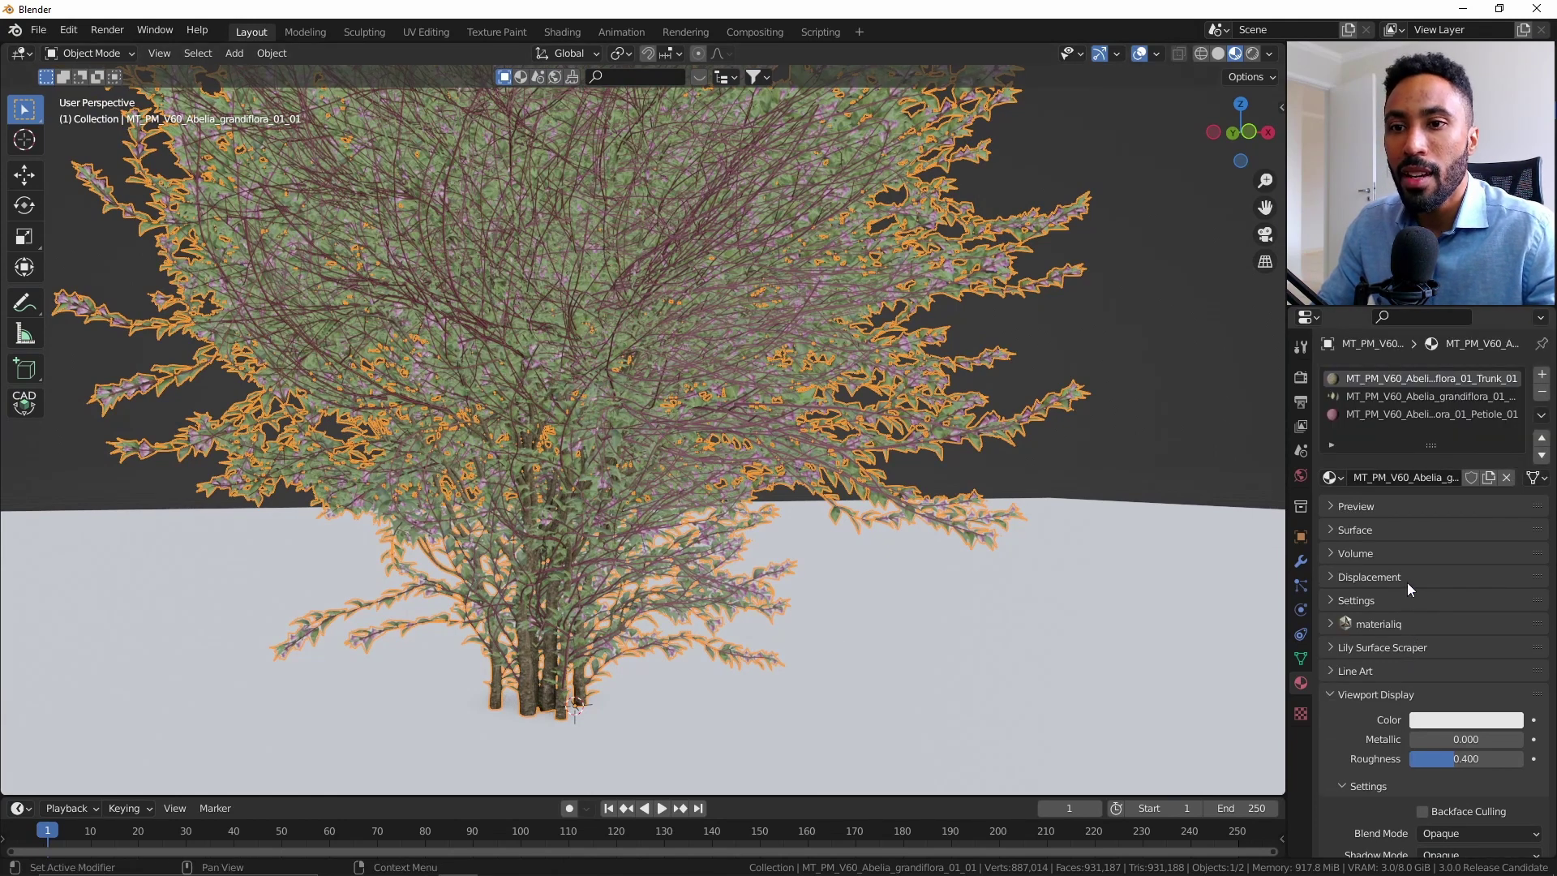
click(1371, 398)
scroll(1392, 560, down, 5)
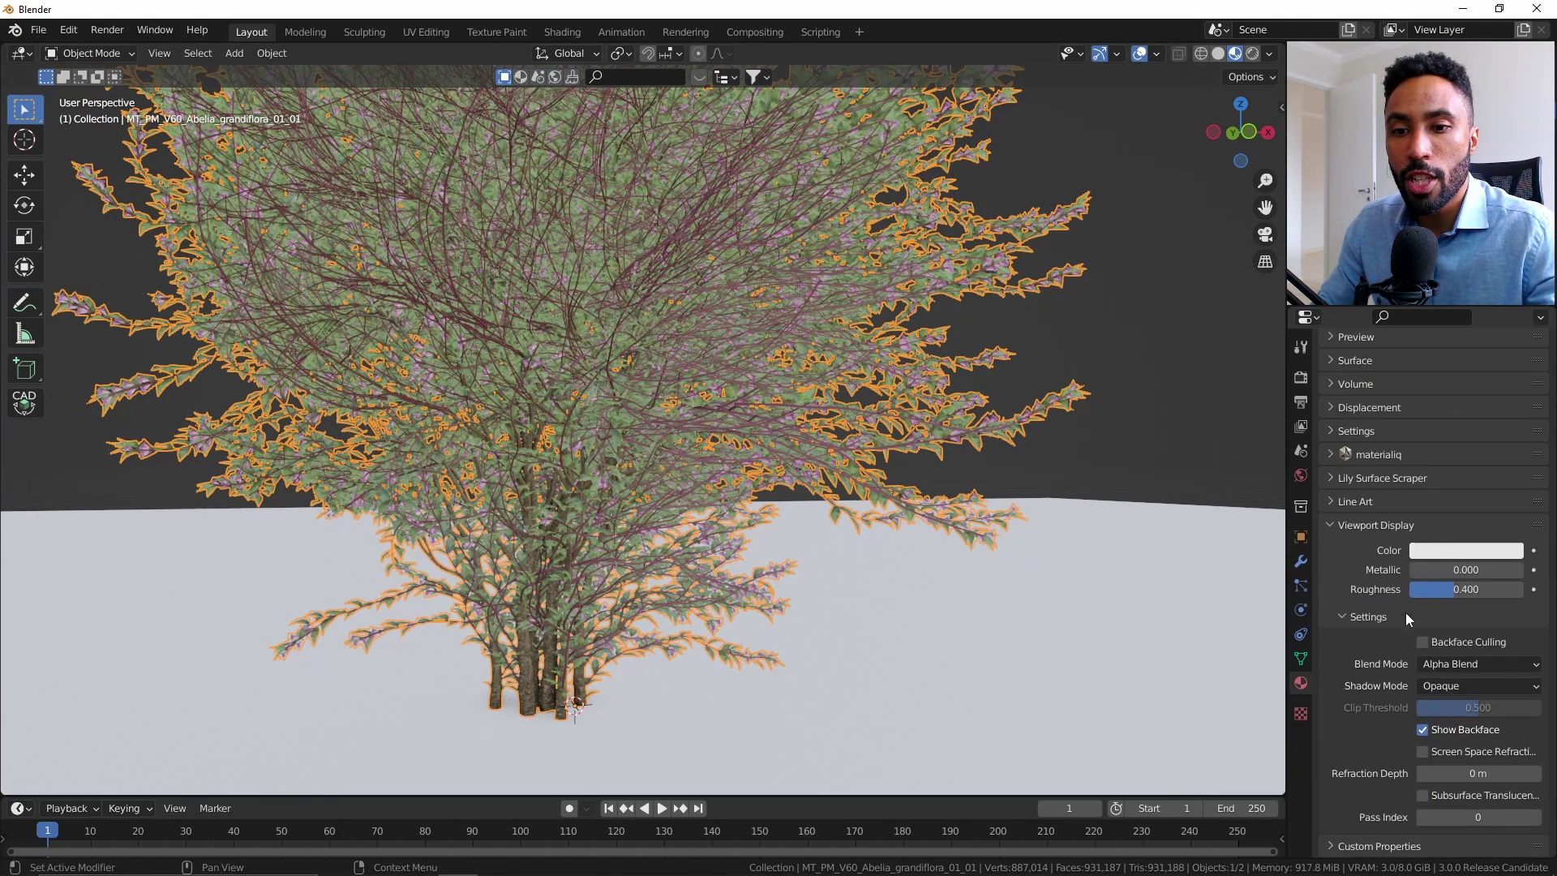
click(1458, 665)
click(1472, 725)
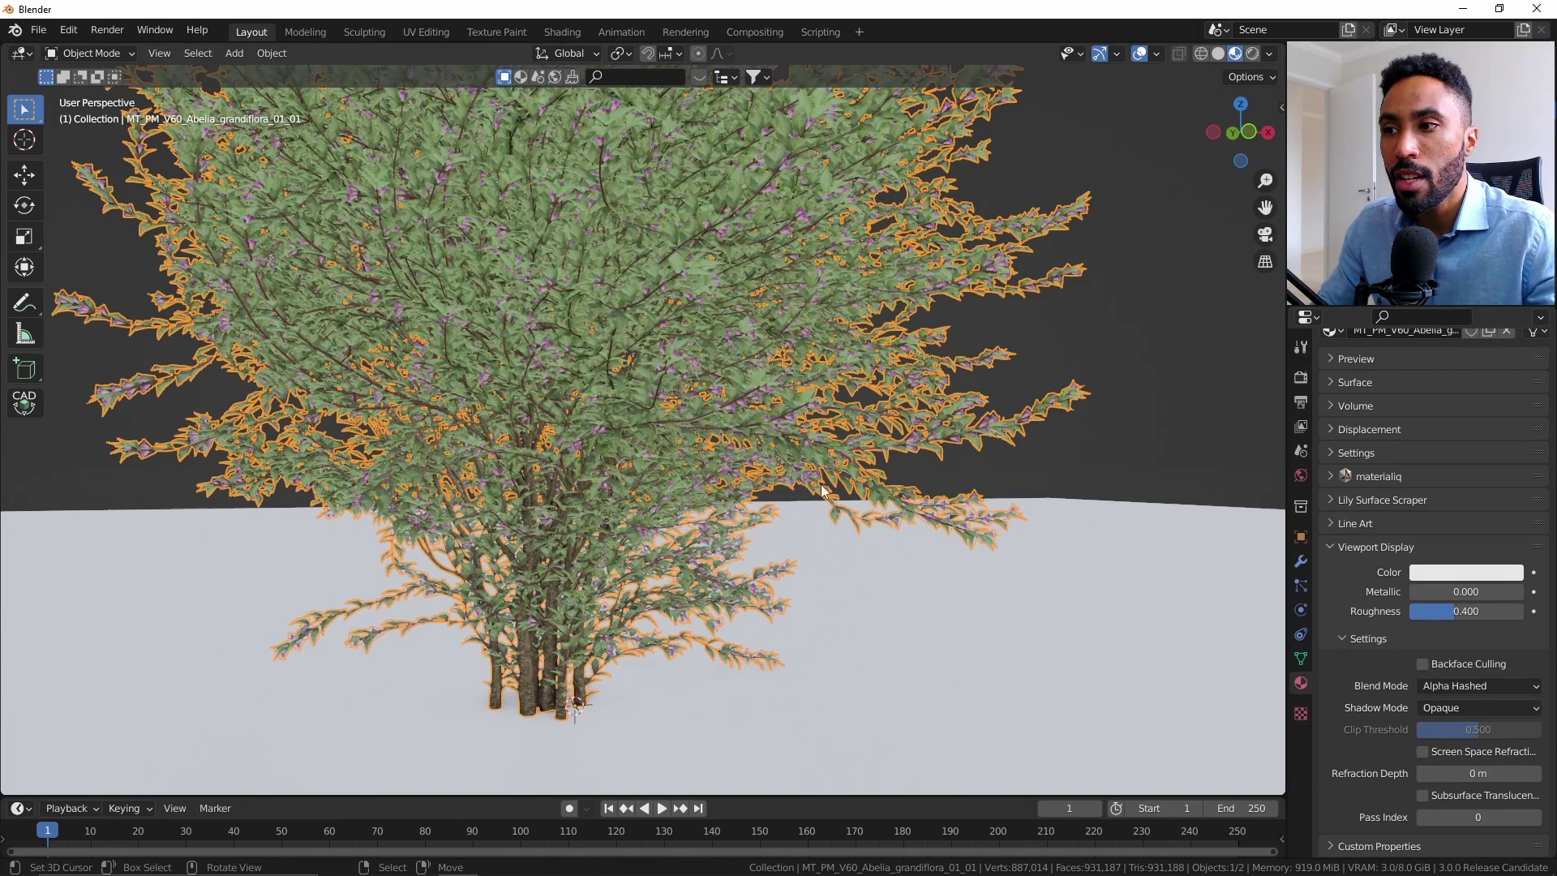
Set the Petiole material blend mode to Alpha Hashed
scroll(1400, 586, up, 4)
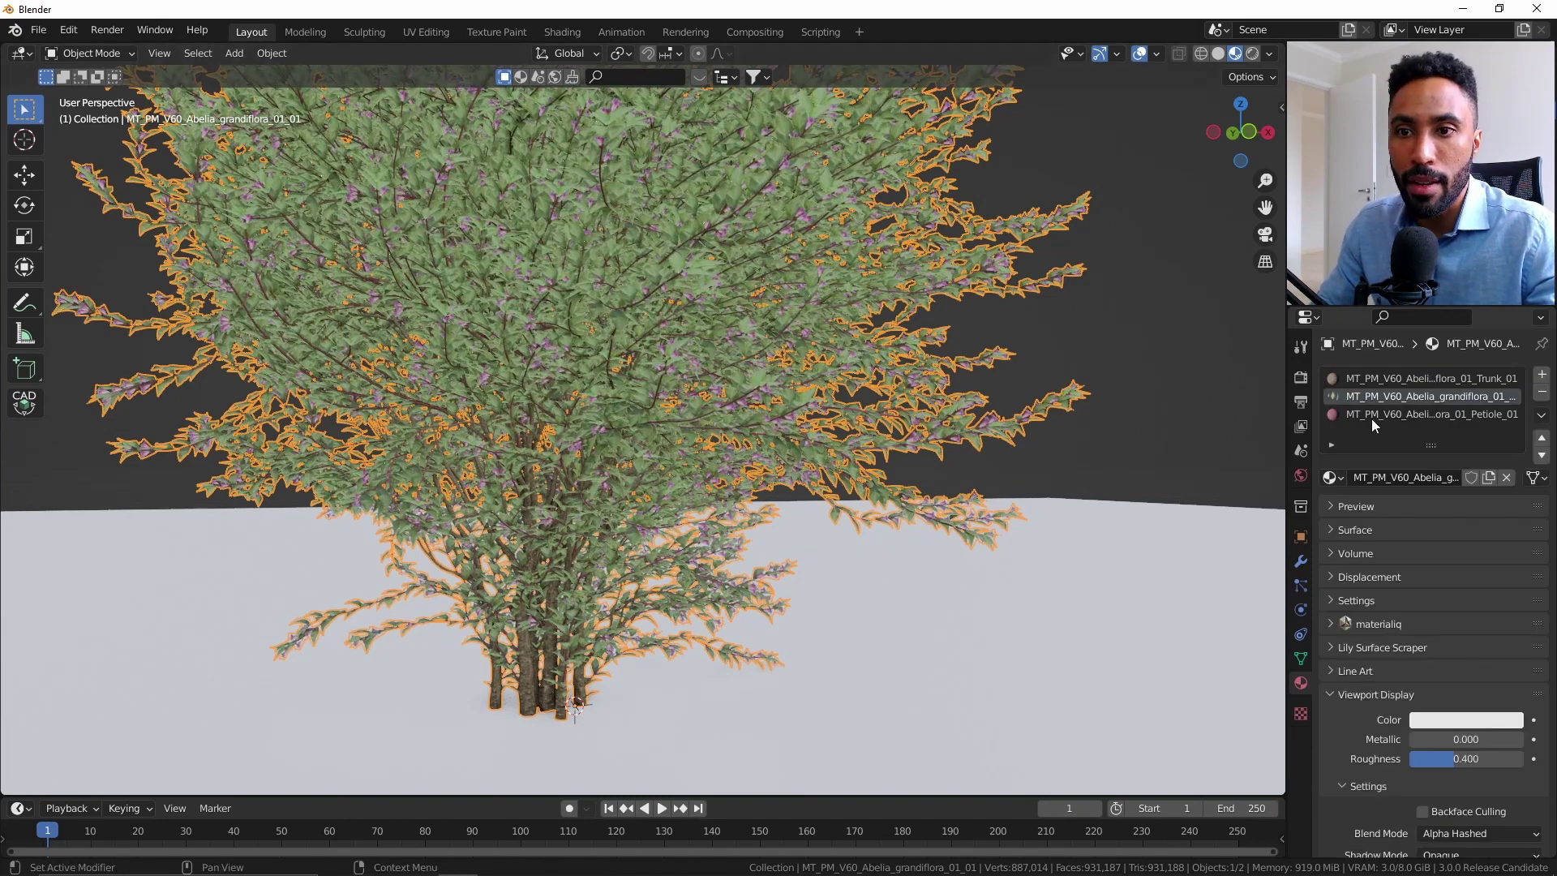
scroll(1423, 633, down, 5)
ctrl+scroll(1475, 667, down, 1)
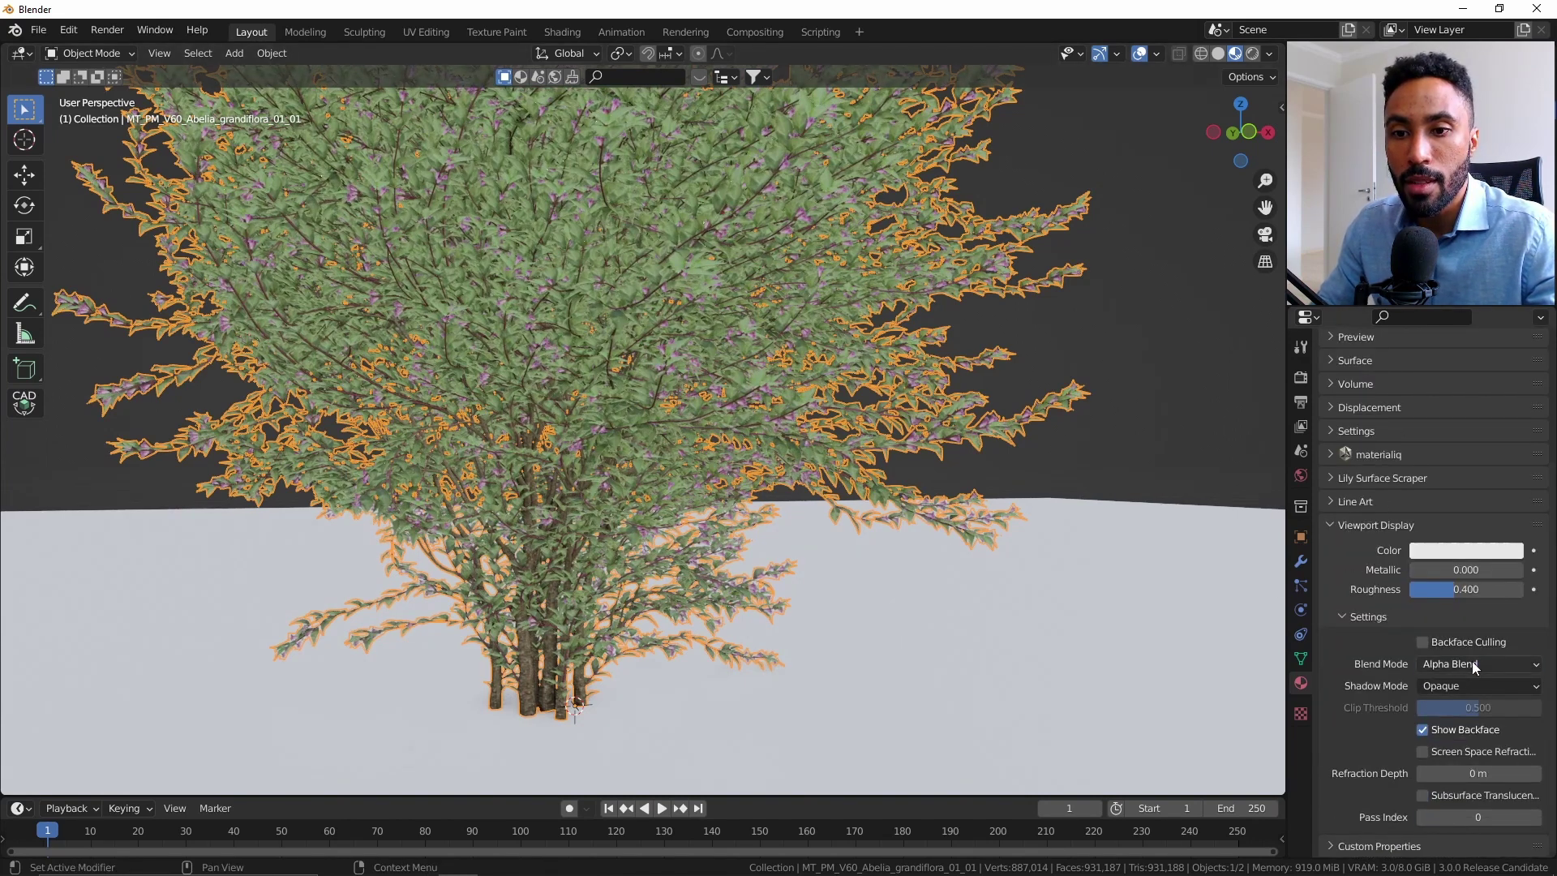
click(1475, 664)
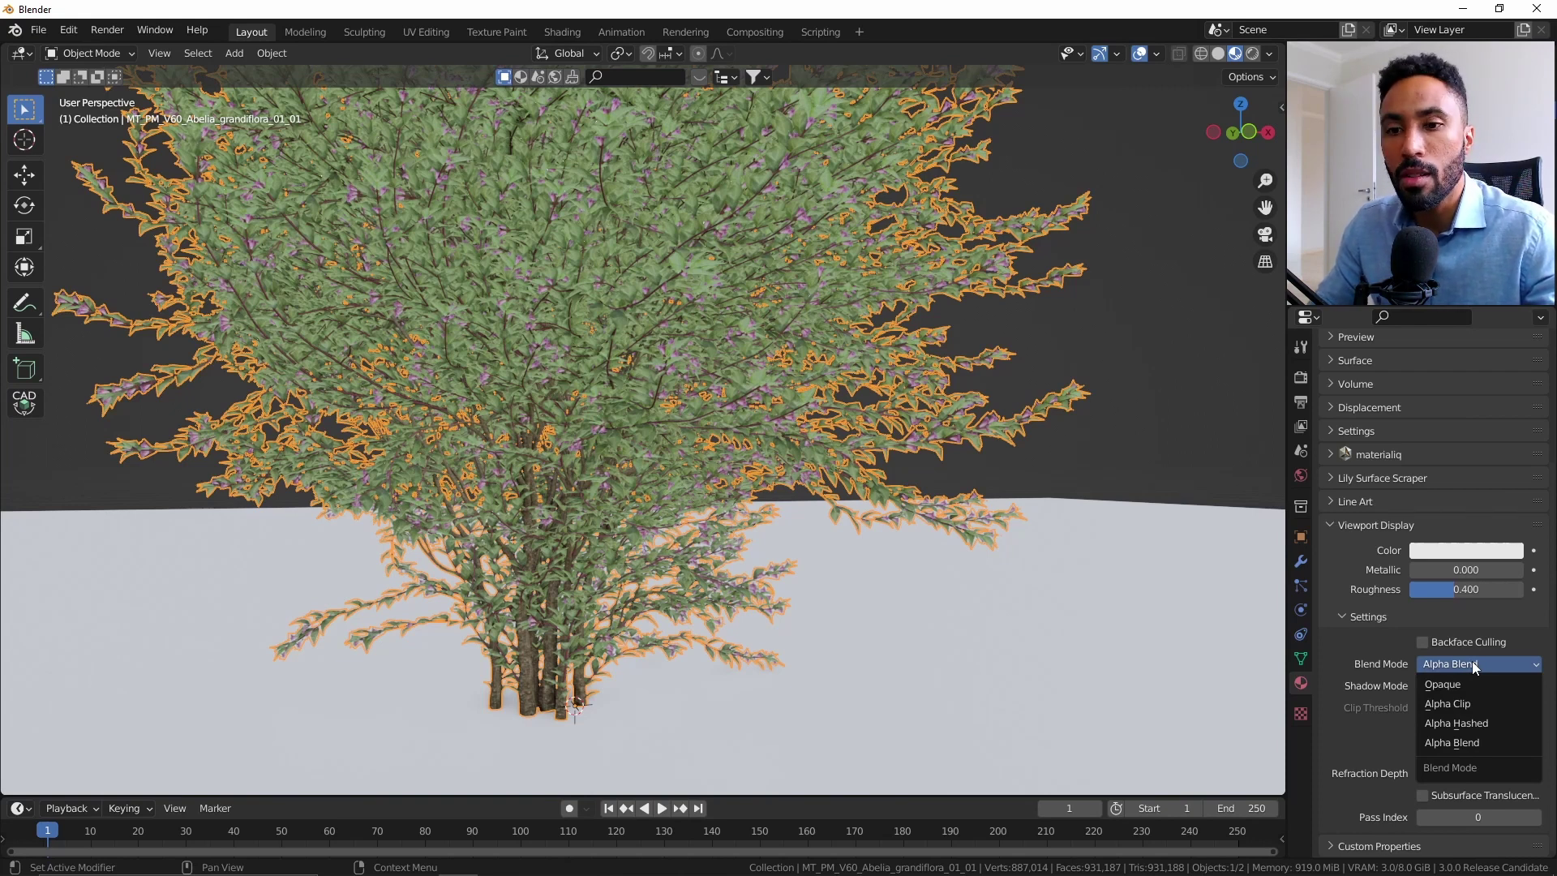
click(1478, 724)
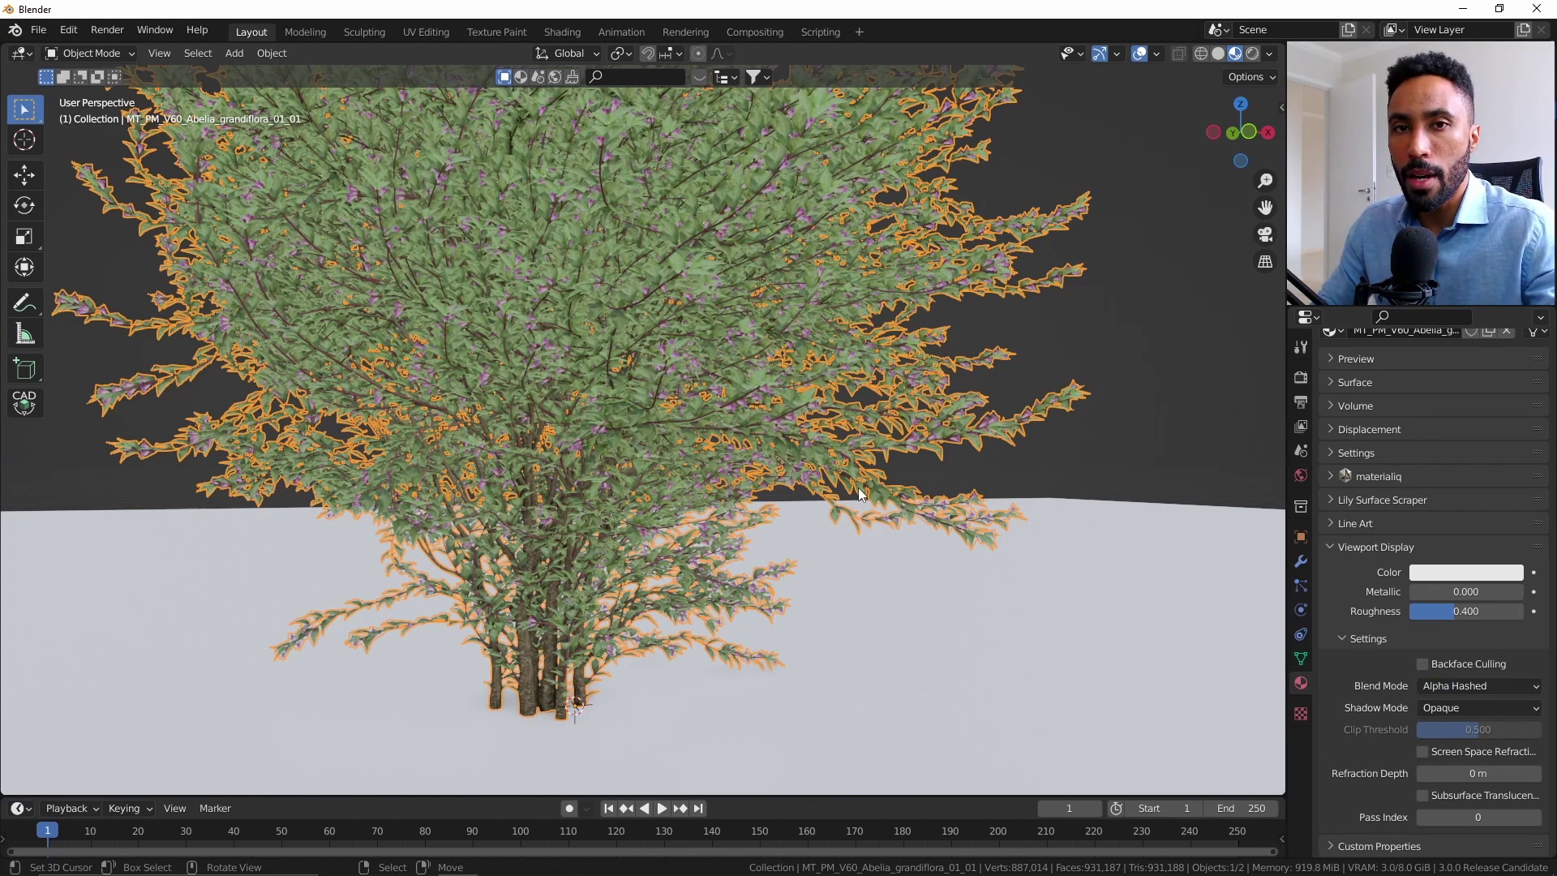
Deselect the bush, view it from the front in perspective, collapse Viewport Display, and switch to wireframe
key(alt+a)
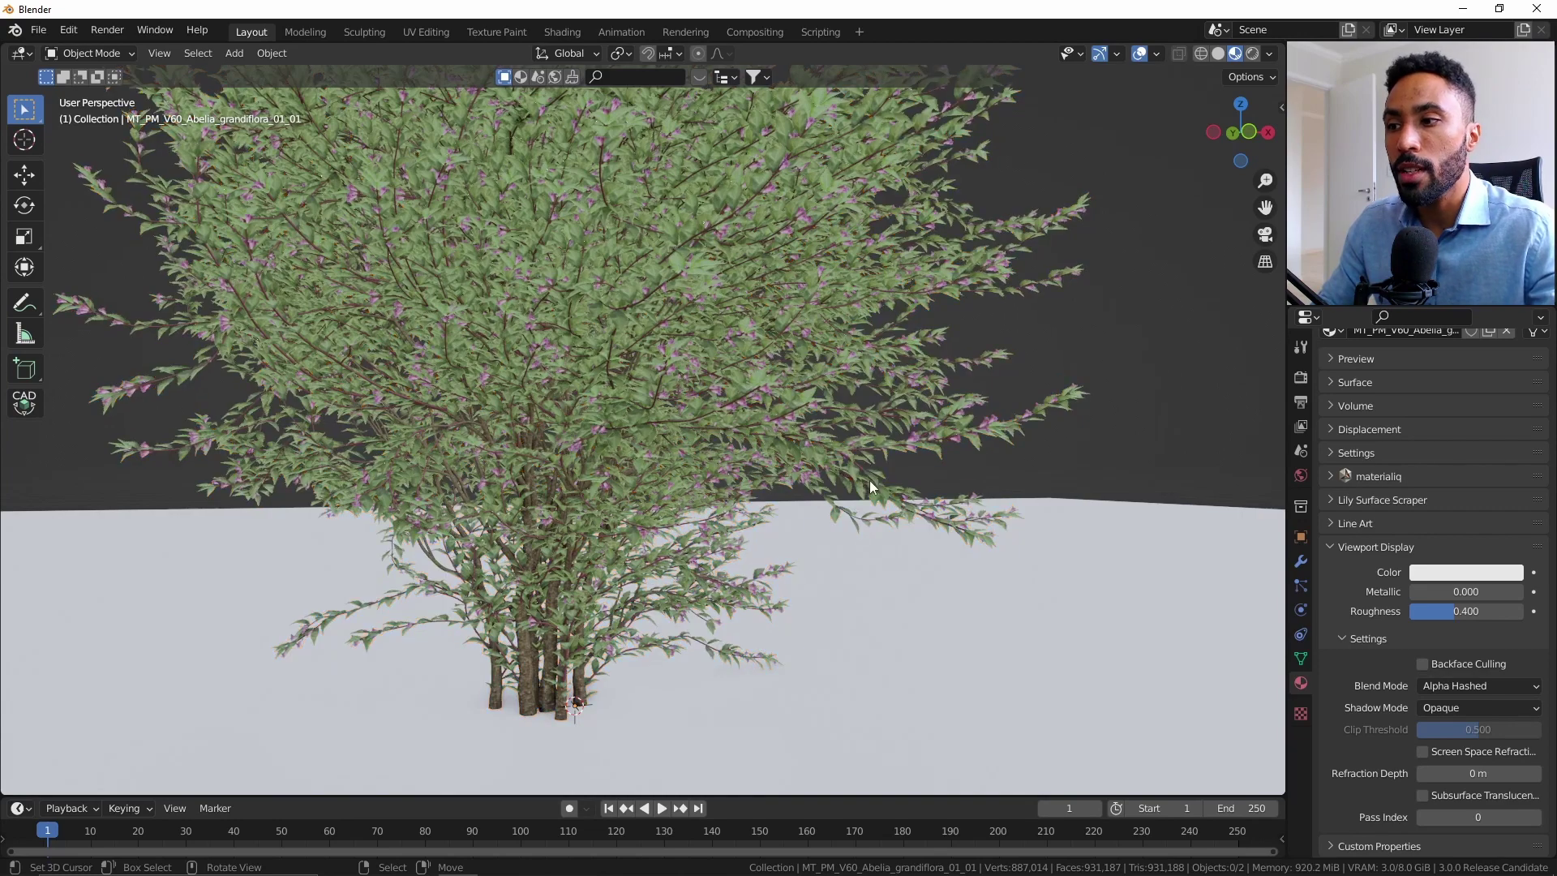
scroll(732, 492, down, 5)
middle_drag(730, 547, 693, 513)
key(KP_1)
key(KP_5)
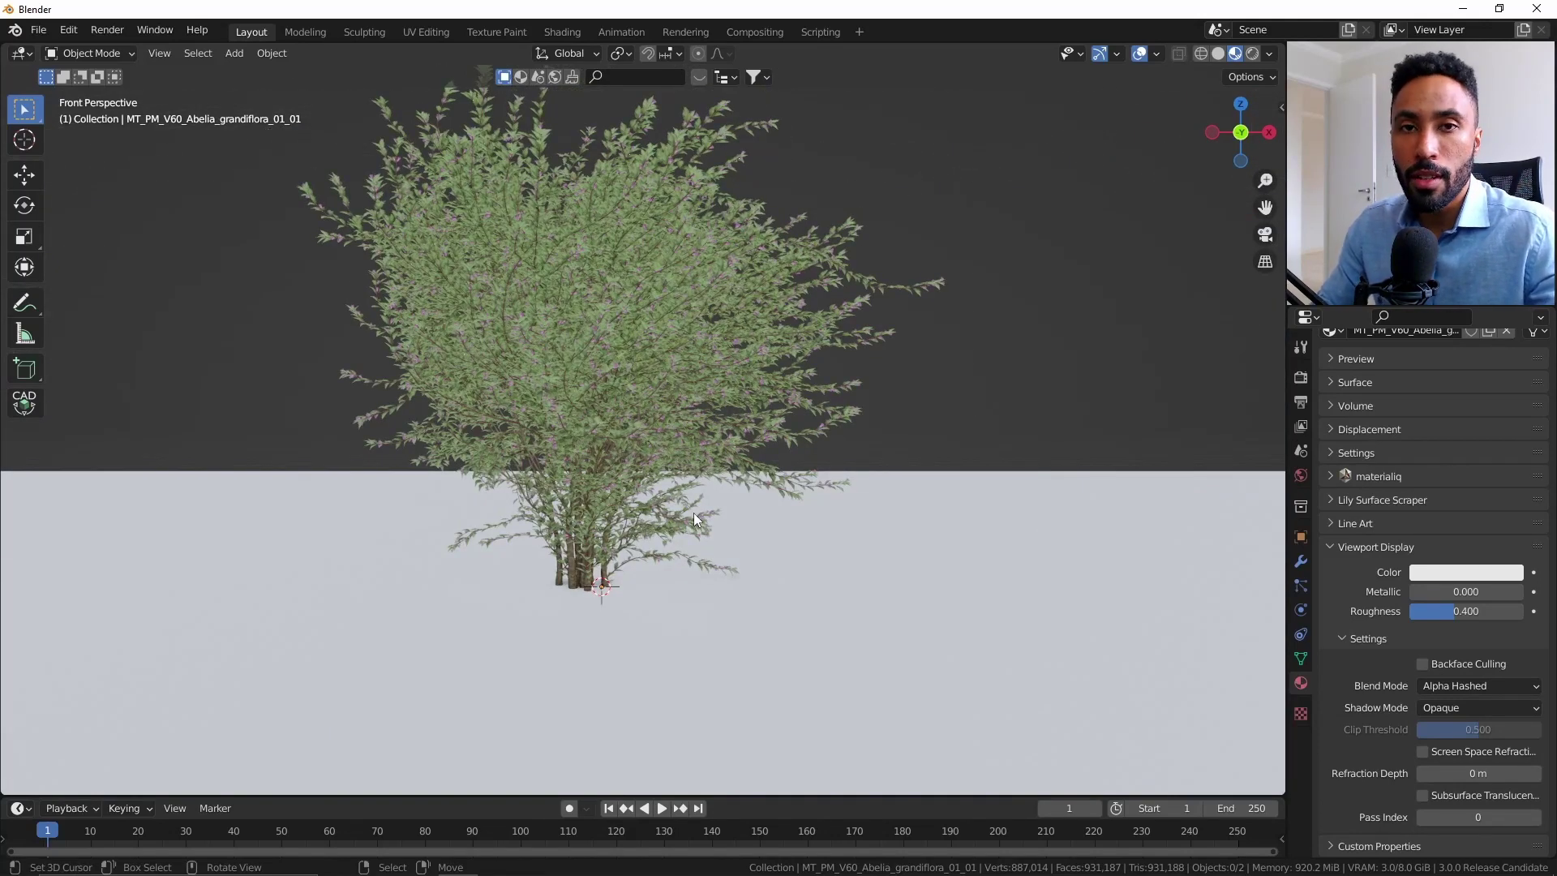
click(1372, 544)
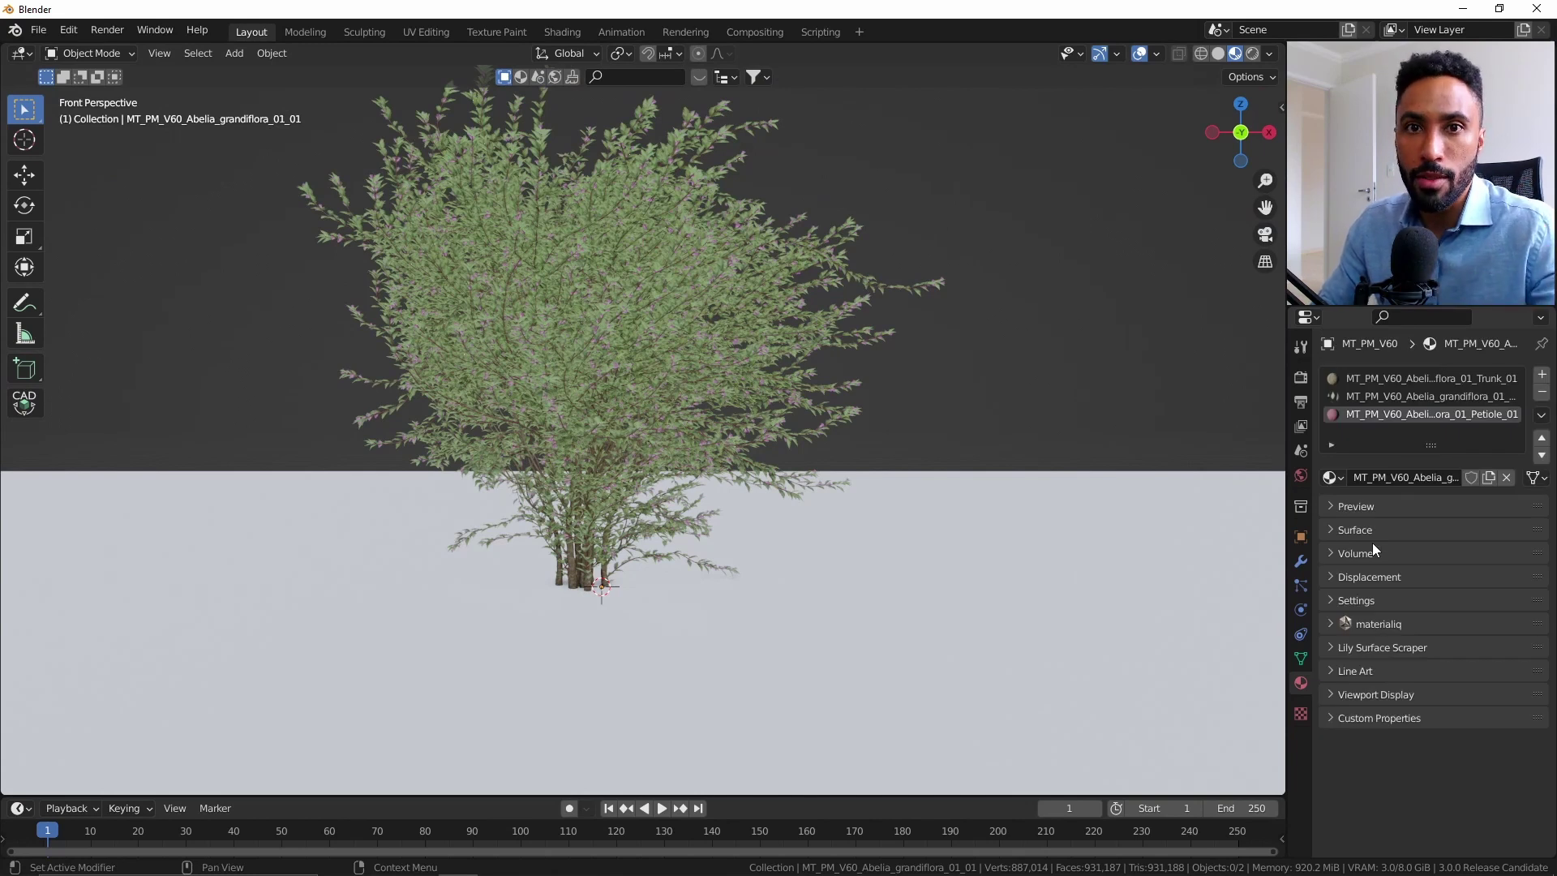
key(shift+z)
key(z)
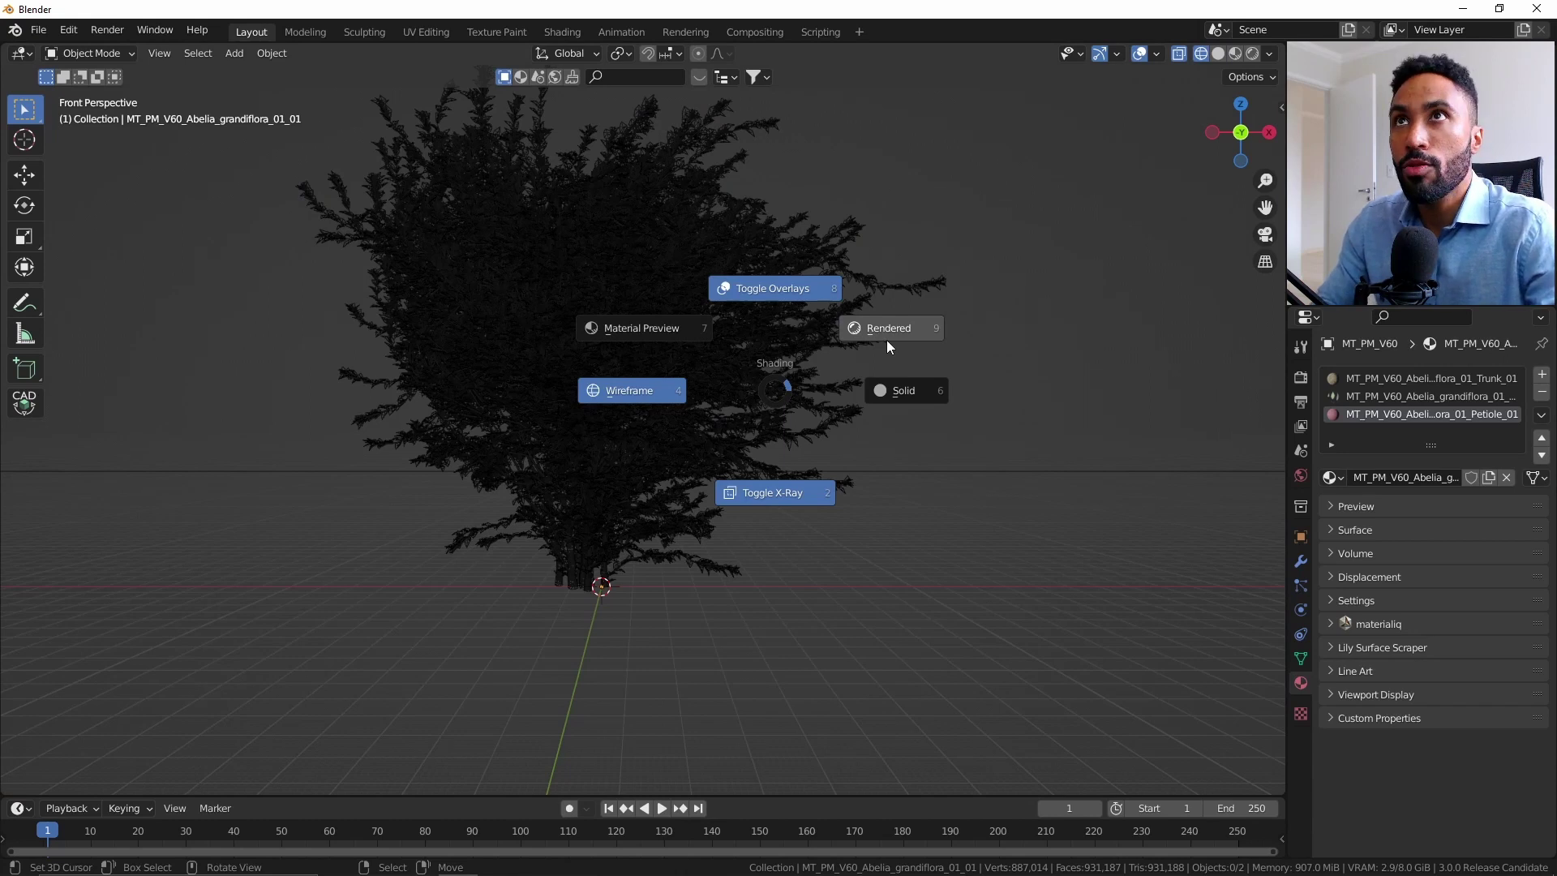
Switch to Rendered shading and set the world Sky Texture strength to 0.2
click(887, 339)
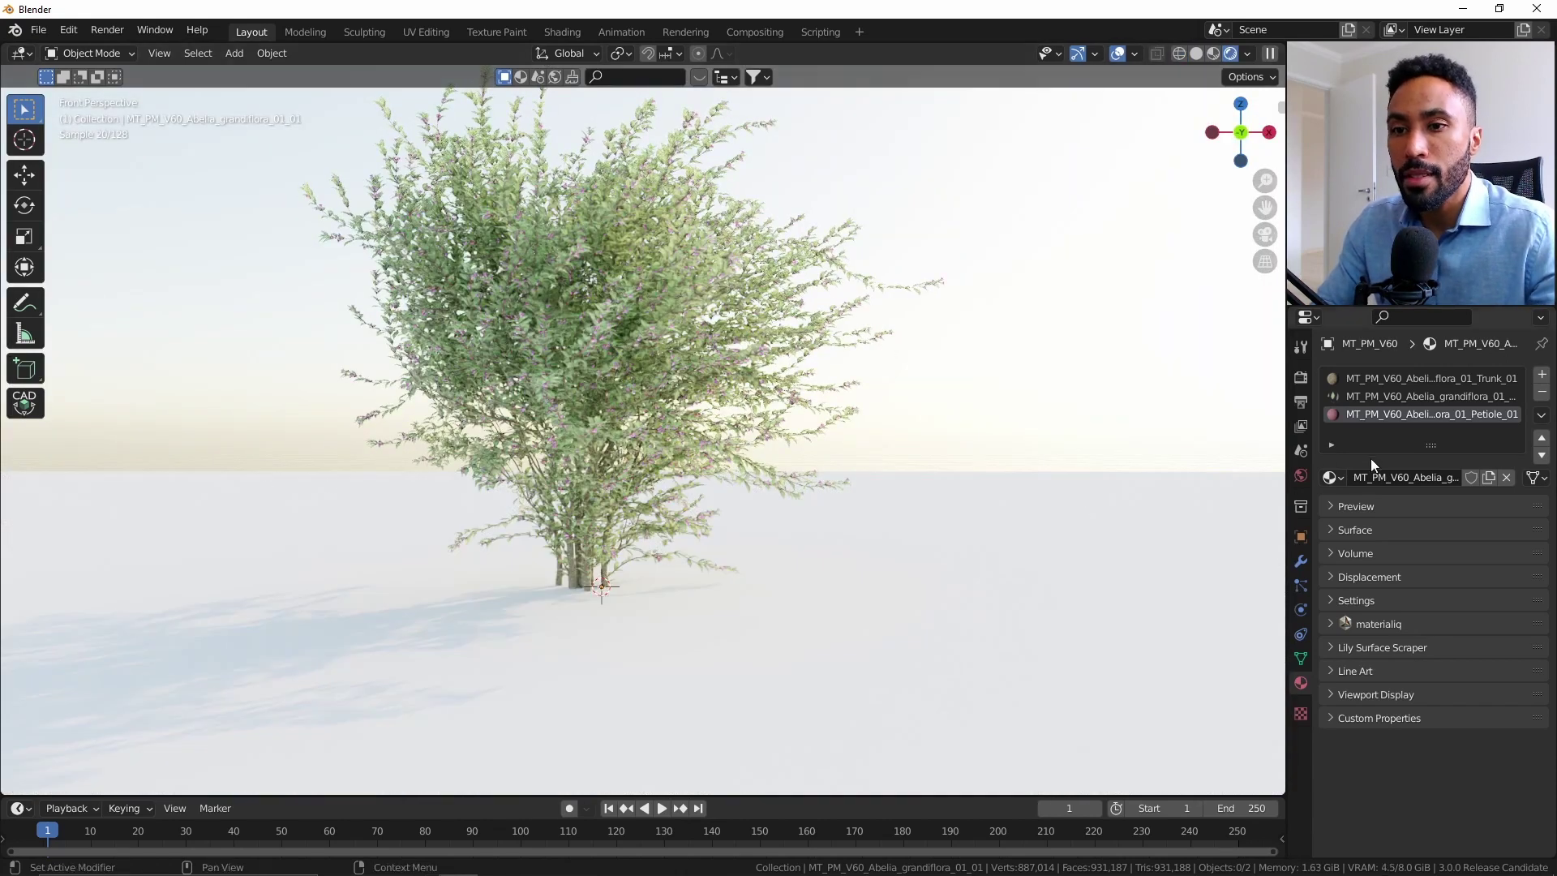
click(1301, 475)
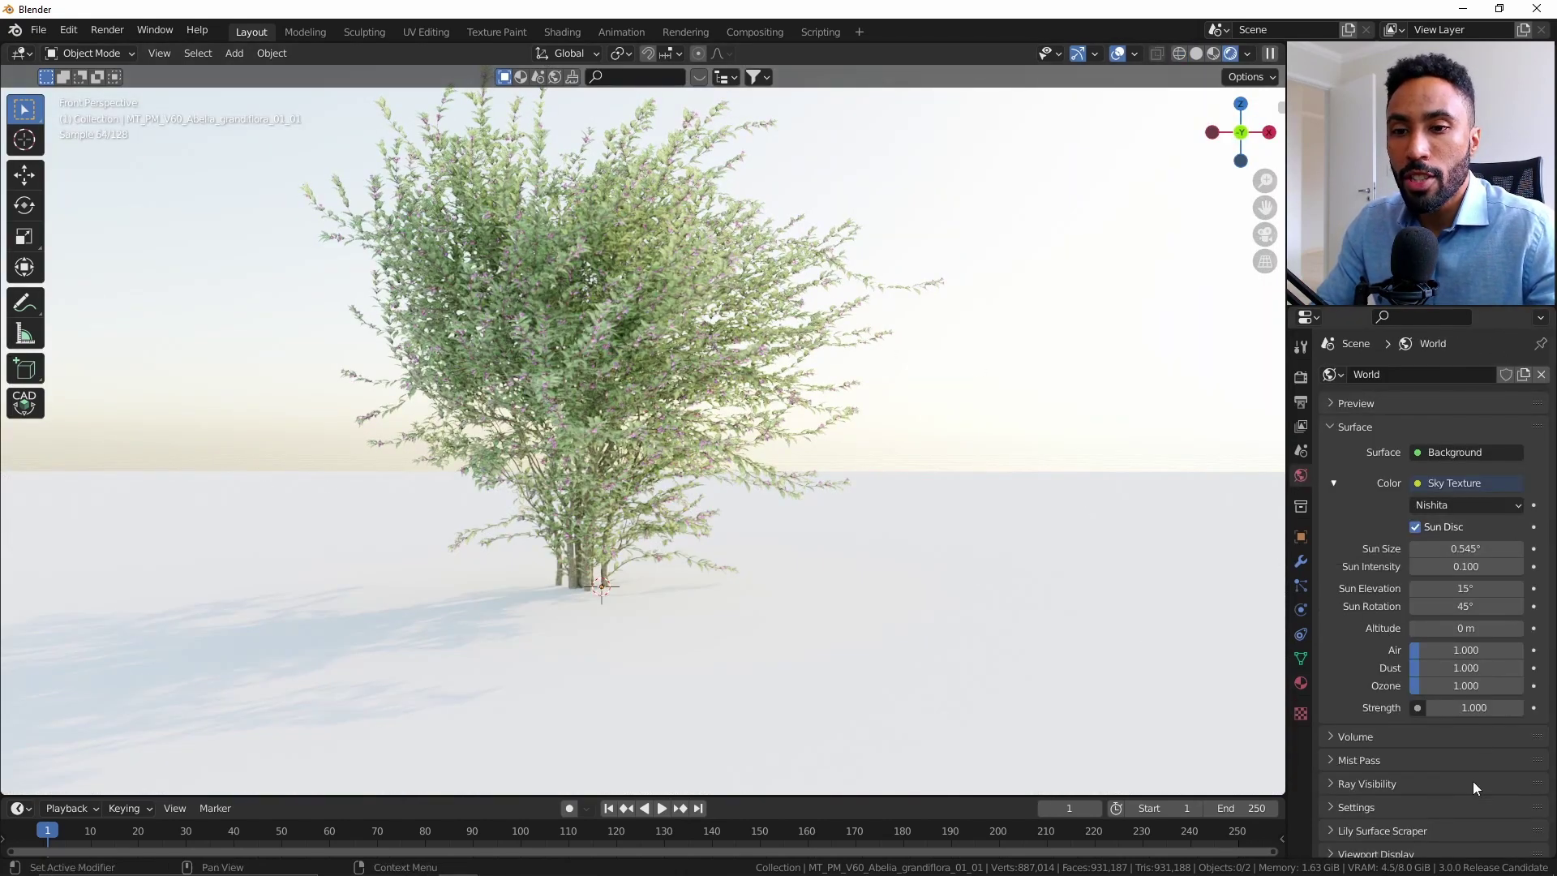
double_click(1469, 708)
text(.2)
key(Return)
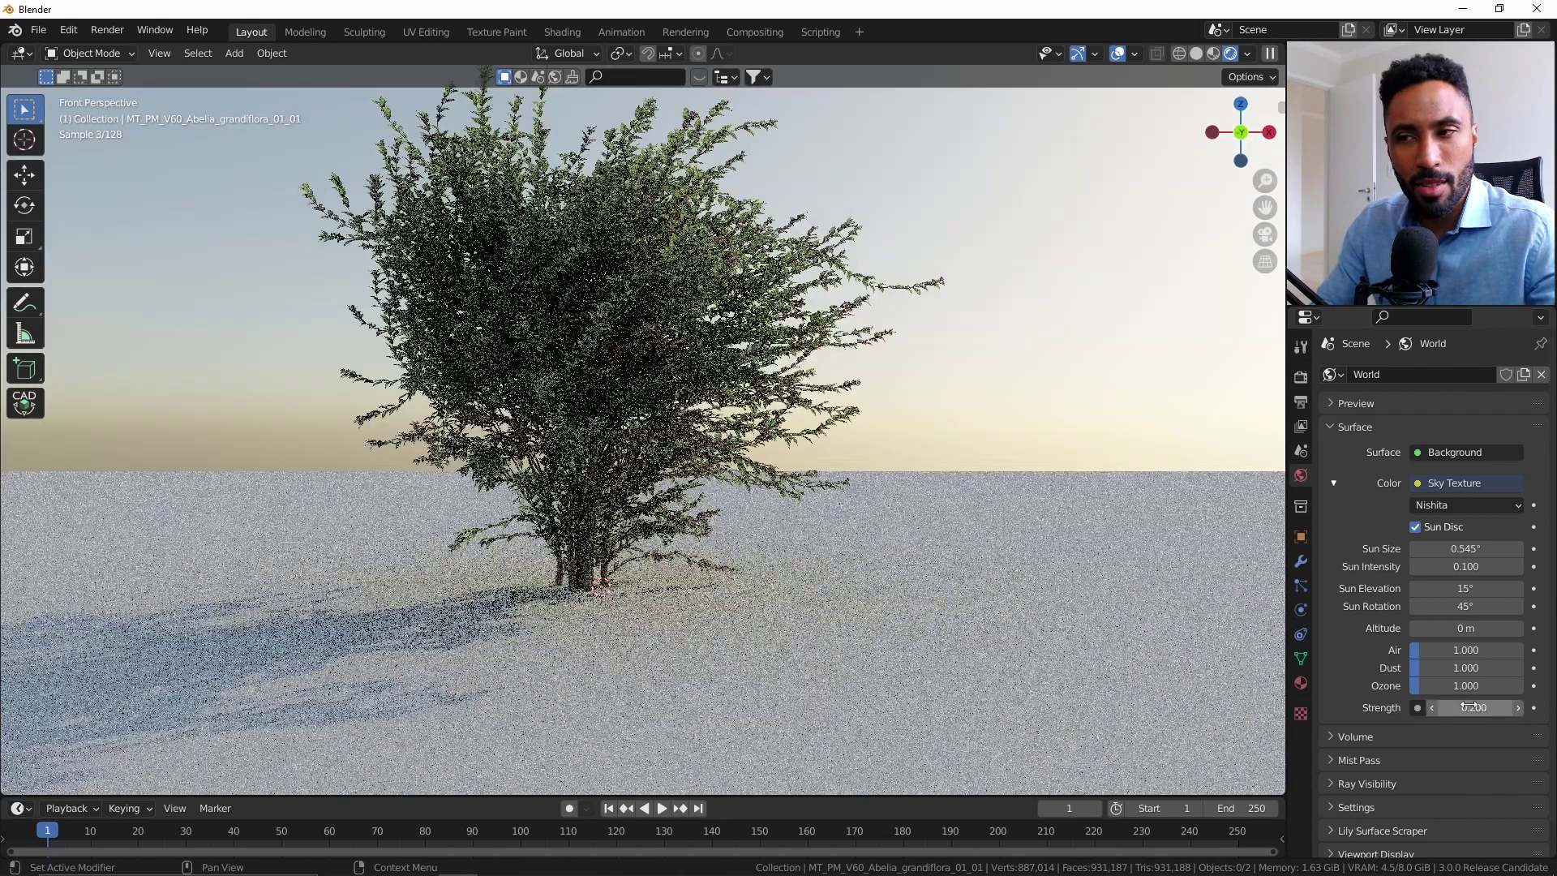
Orbit around the bush, return to Solid shading, and switch to the plant files folder
middle_drag(916, 547, 810, 584)
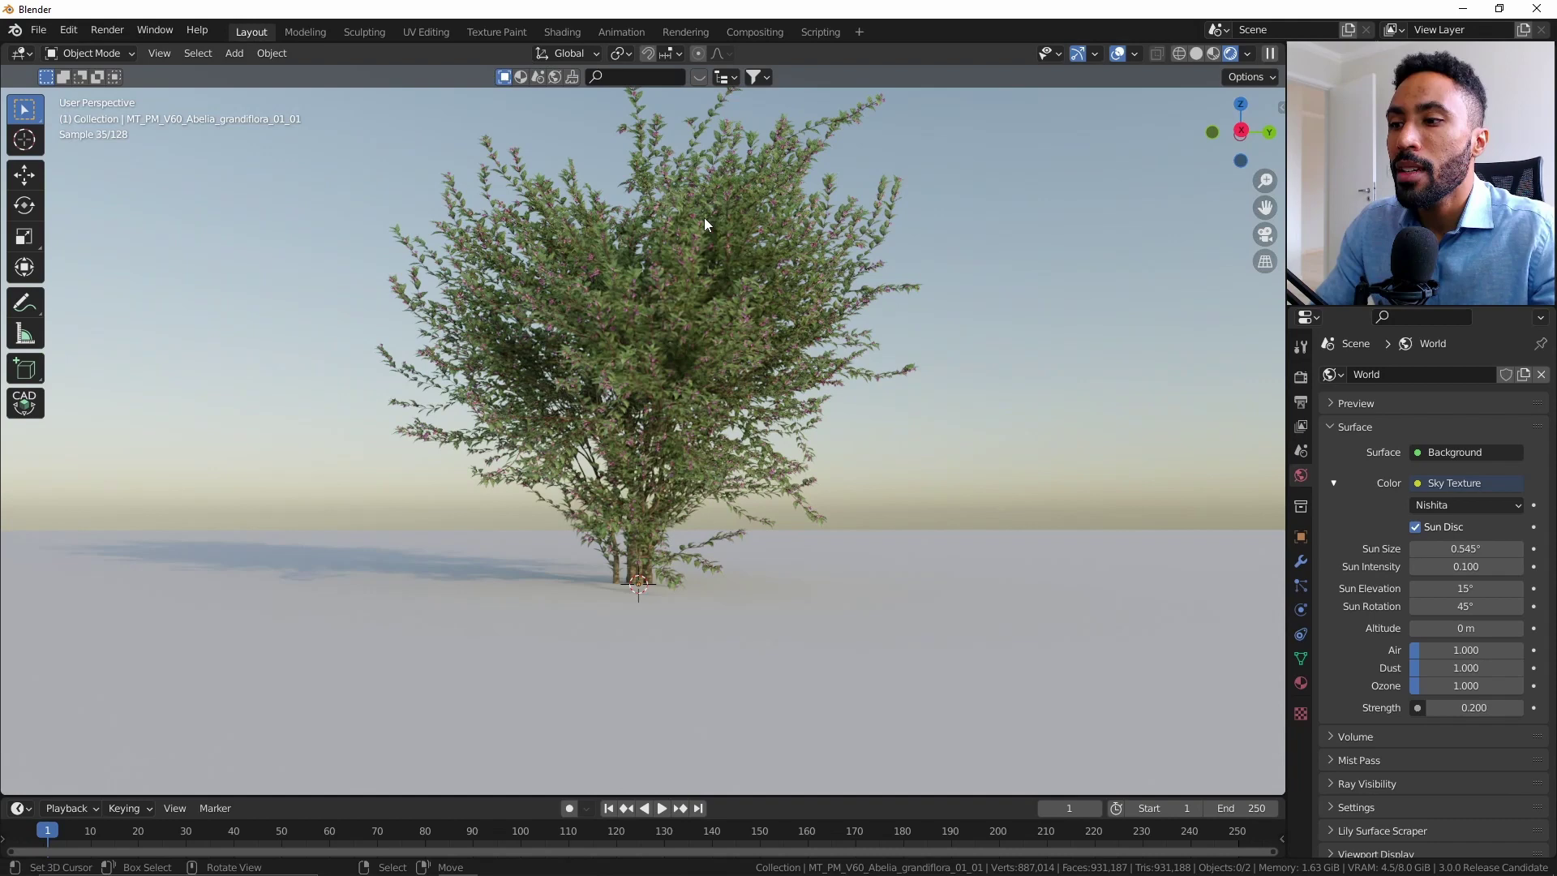
scroll(704, 218, up, 3)
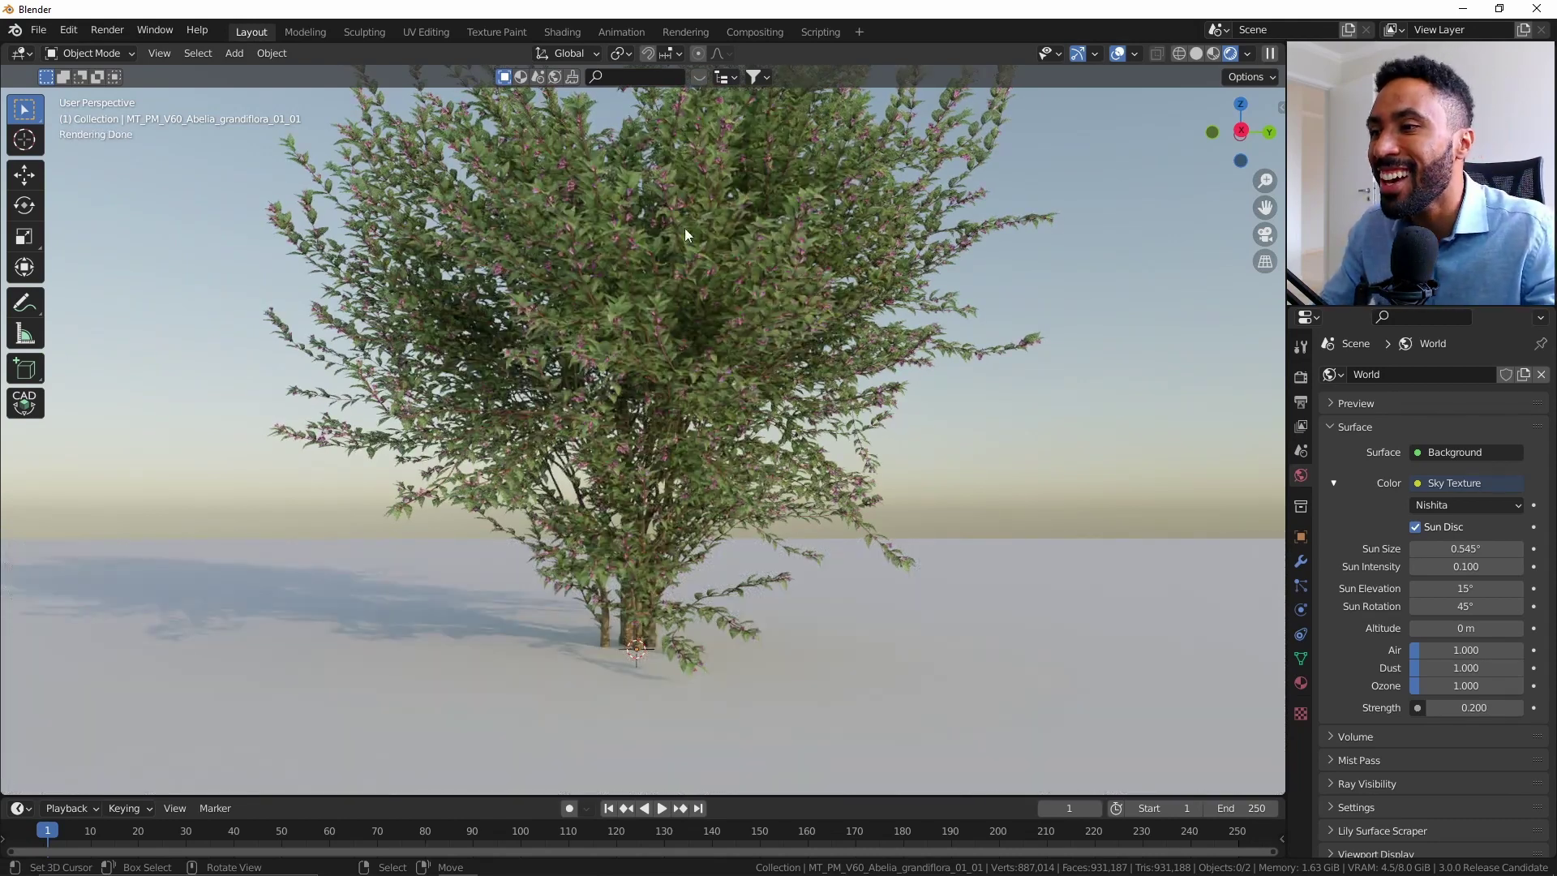
middle_drag(670, 264, 724, 305)
key(z)
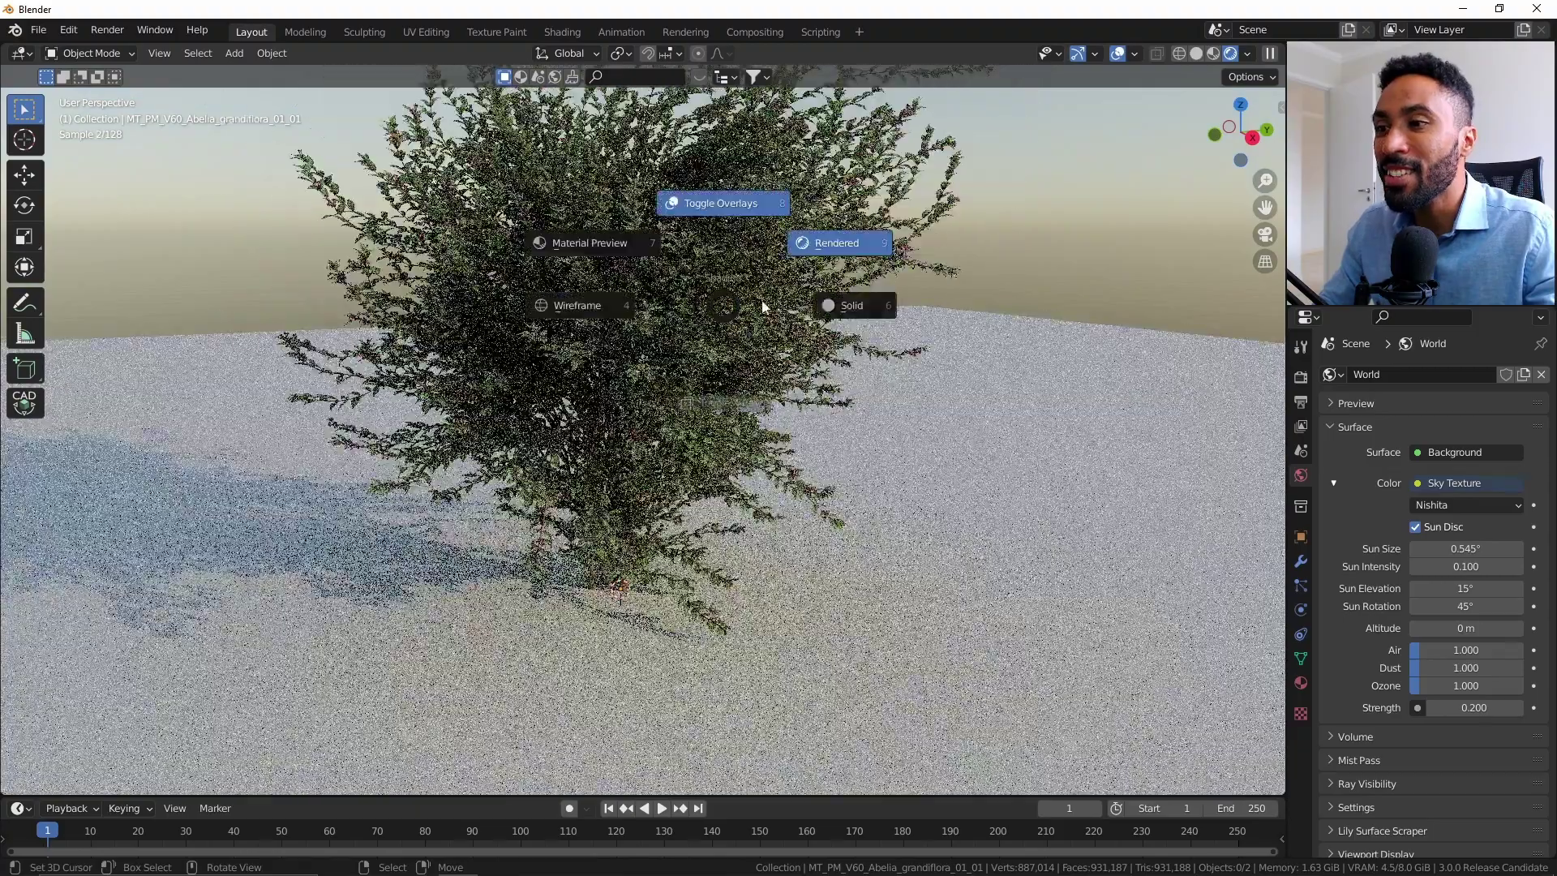
click(734, 310)
key(alt+Tab)
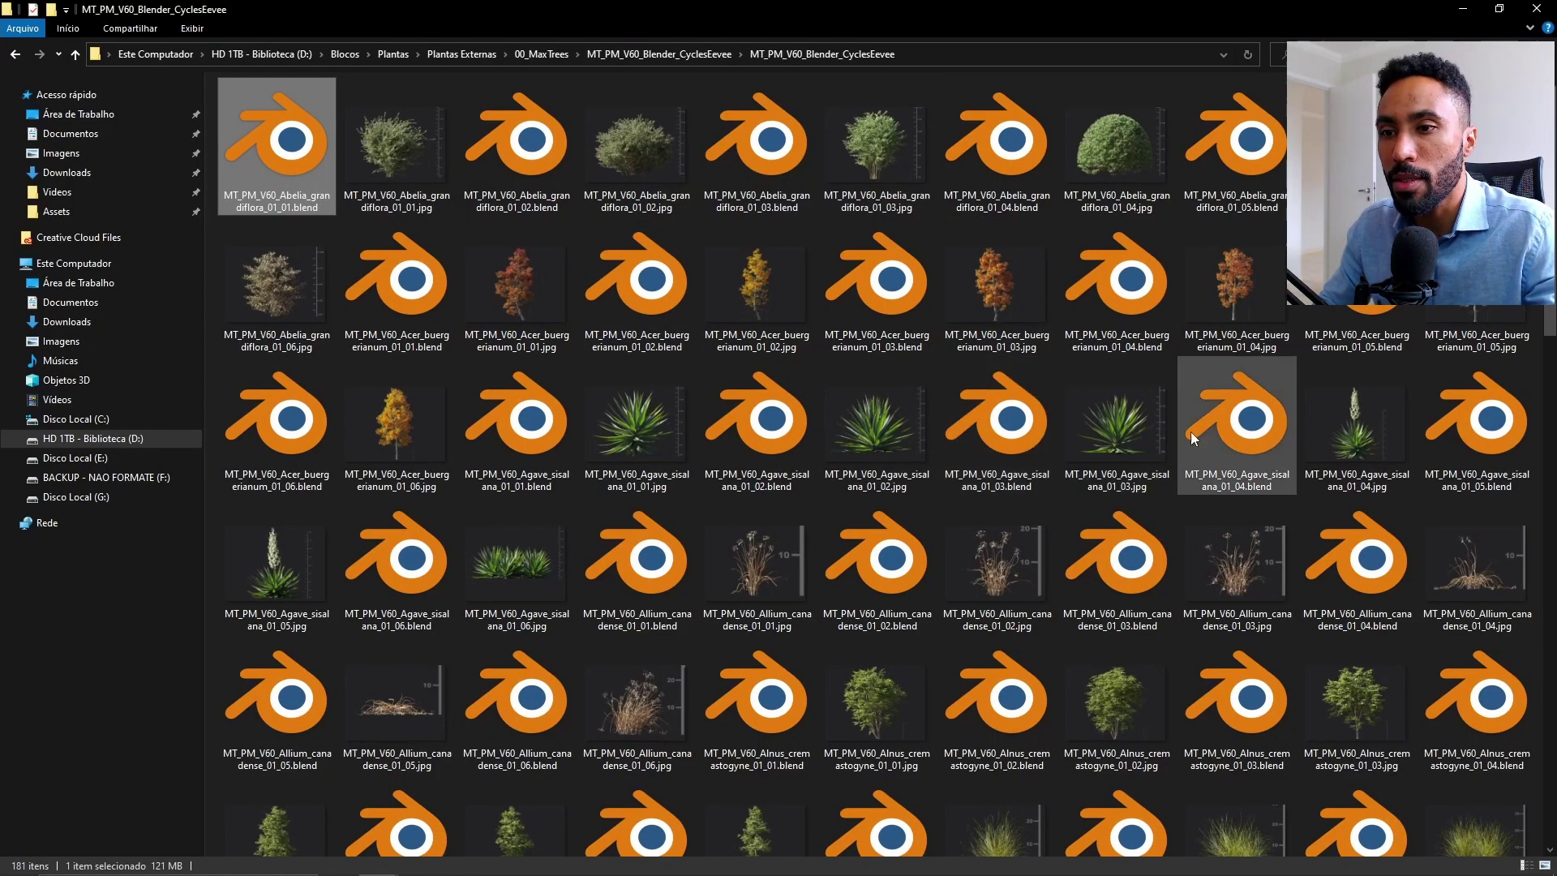
Drop the Agave sisalana .blend into Blender and append its agave object
drag(751, 430, 777, 672)
key(alt+Tab)
click(653, 721)
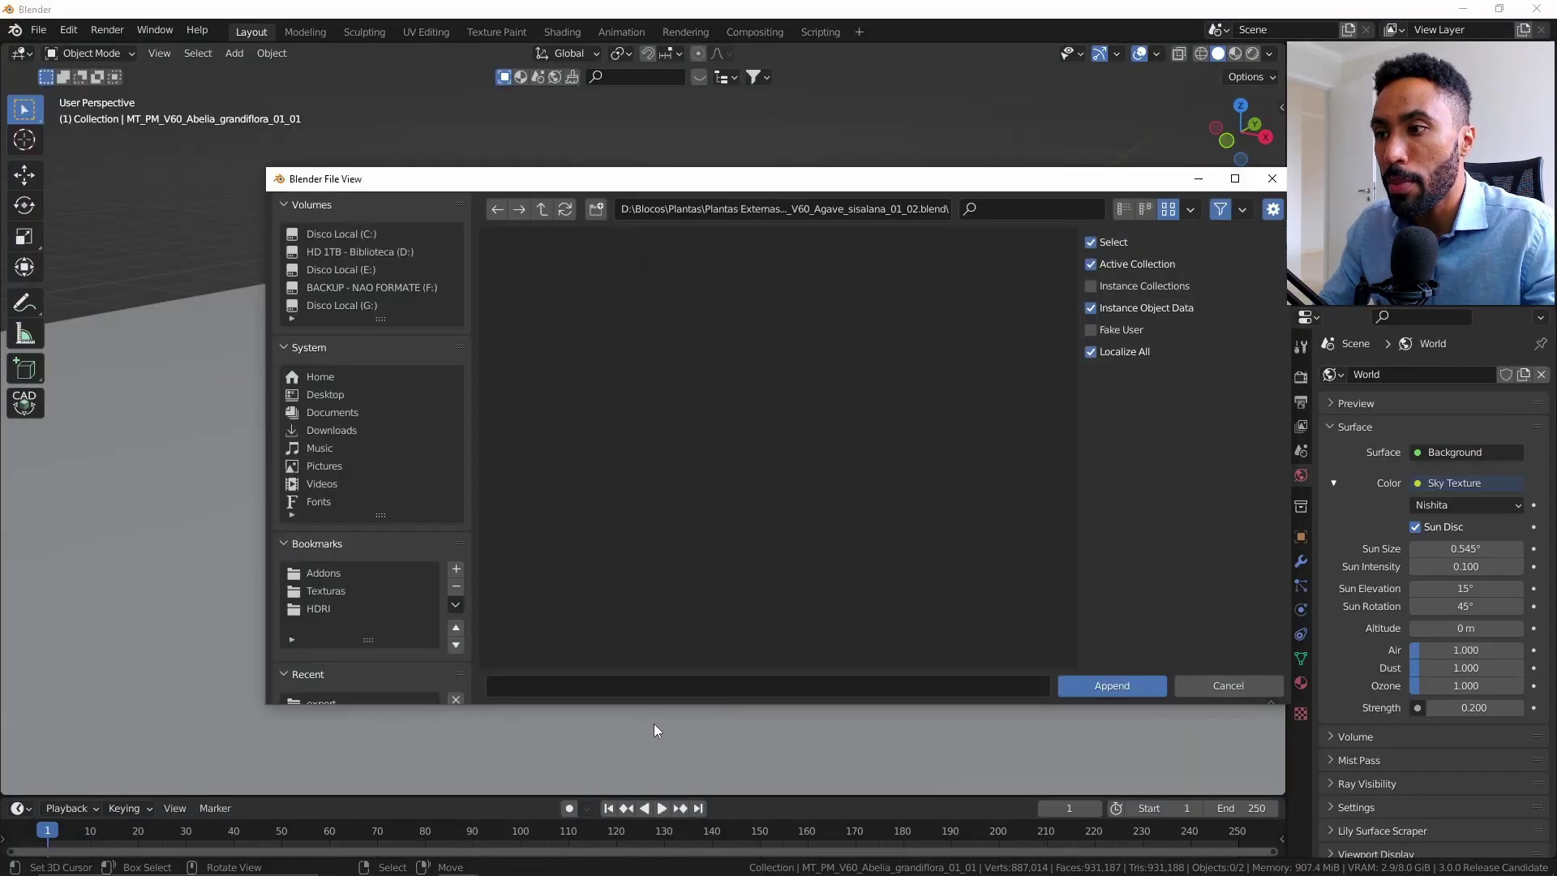
click(942, 314)
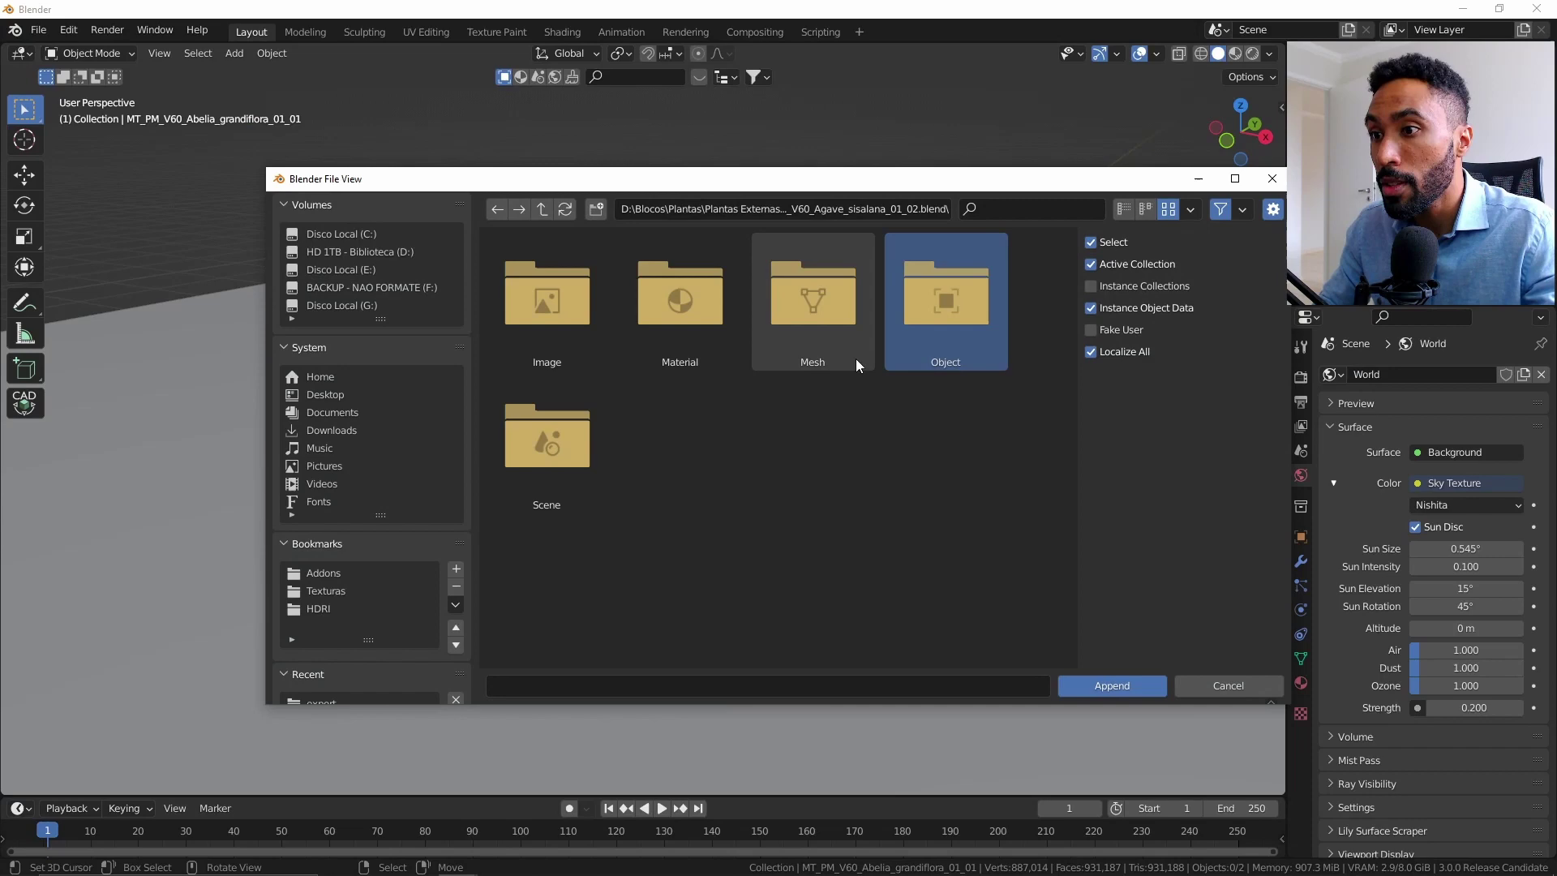
double_click(946, 313)
click(517, 291)
click(1112, 686)
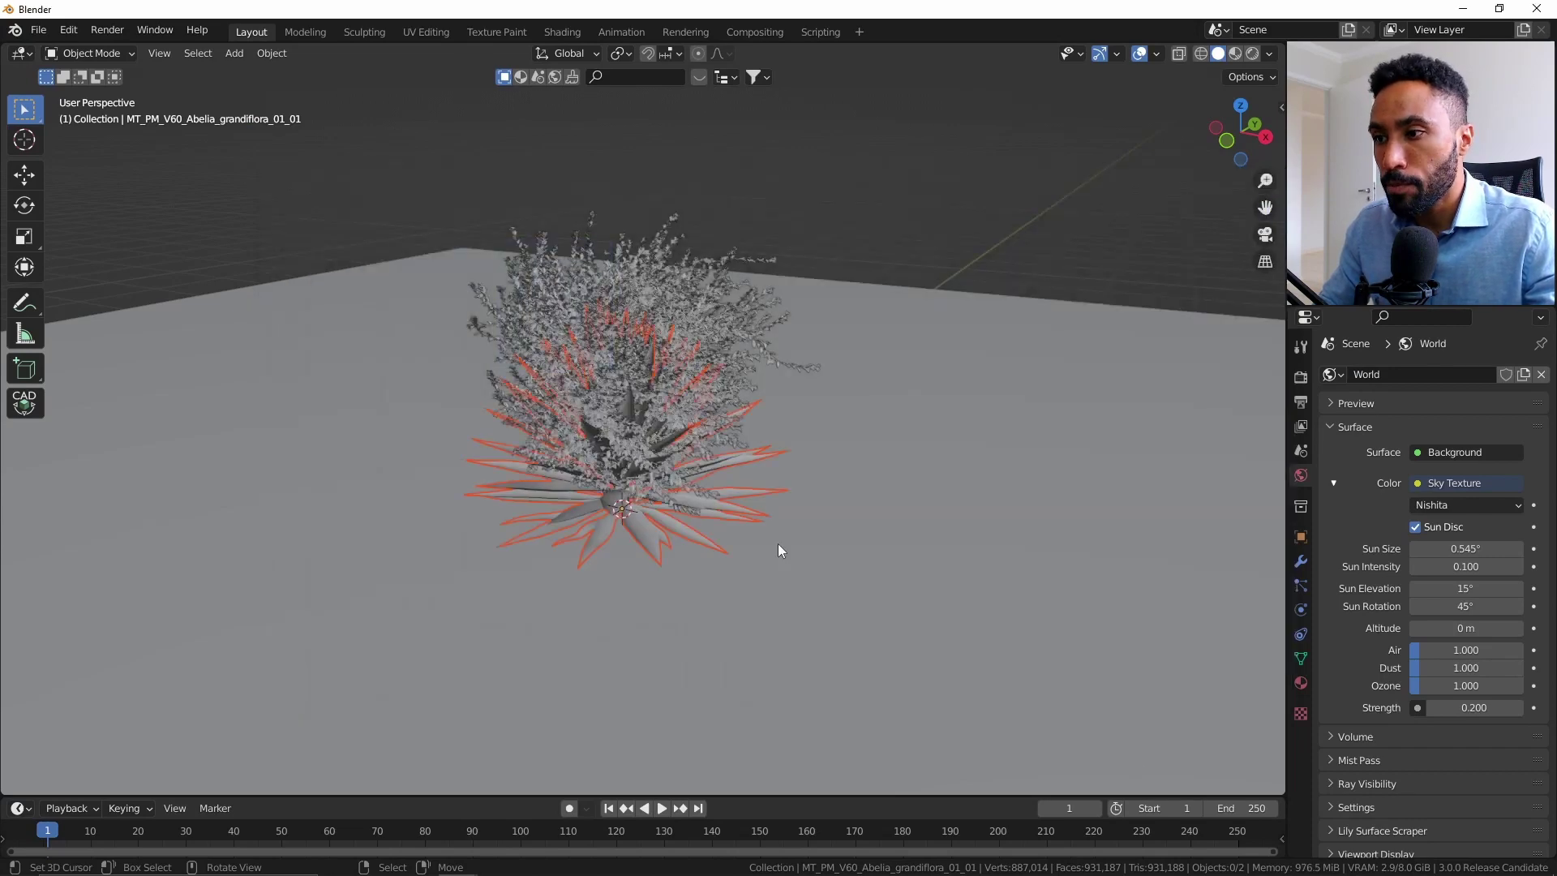
Move the agave to the right of the bush and frame it up close
key(g)
click(917, 464)
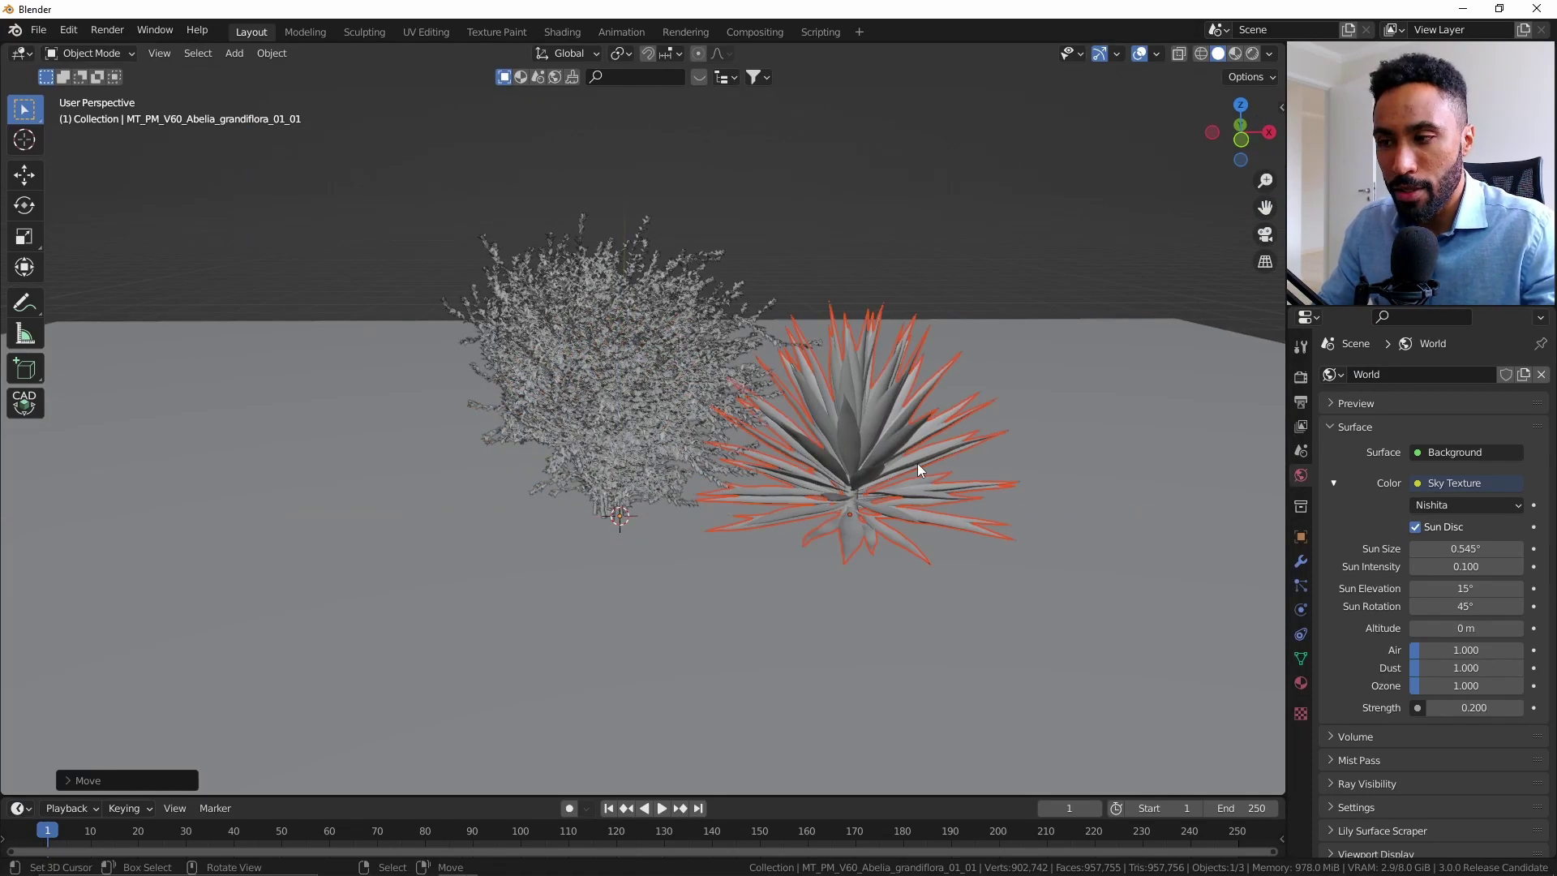
key(KP_Decimal)
middle_drag(917, 464, 778, 547)
Switch to Material Preview and expand the agave material's Viewport Display settings
key(z)
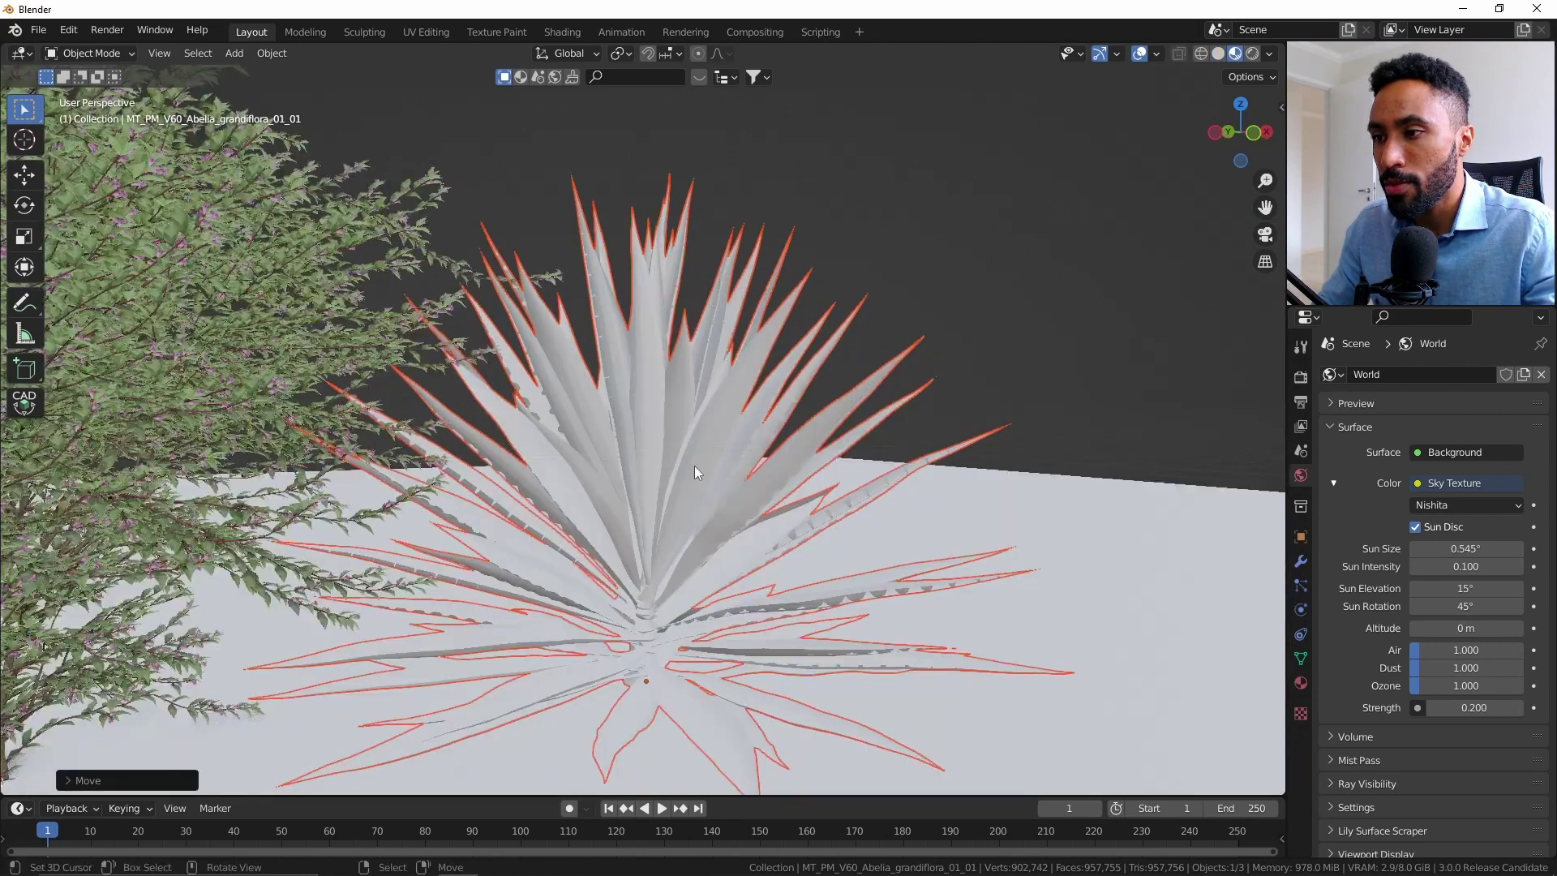
click(758, 489)
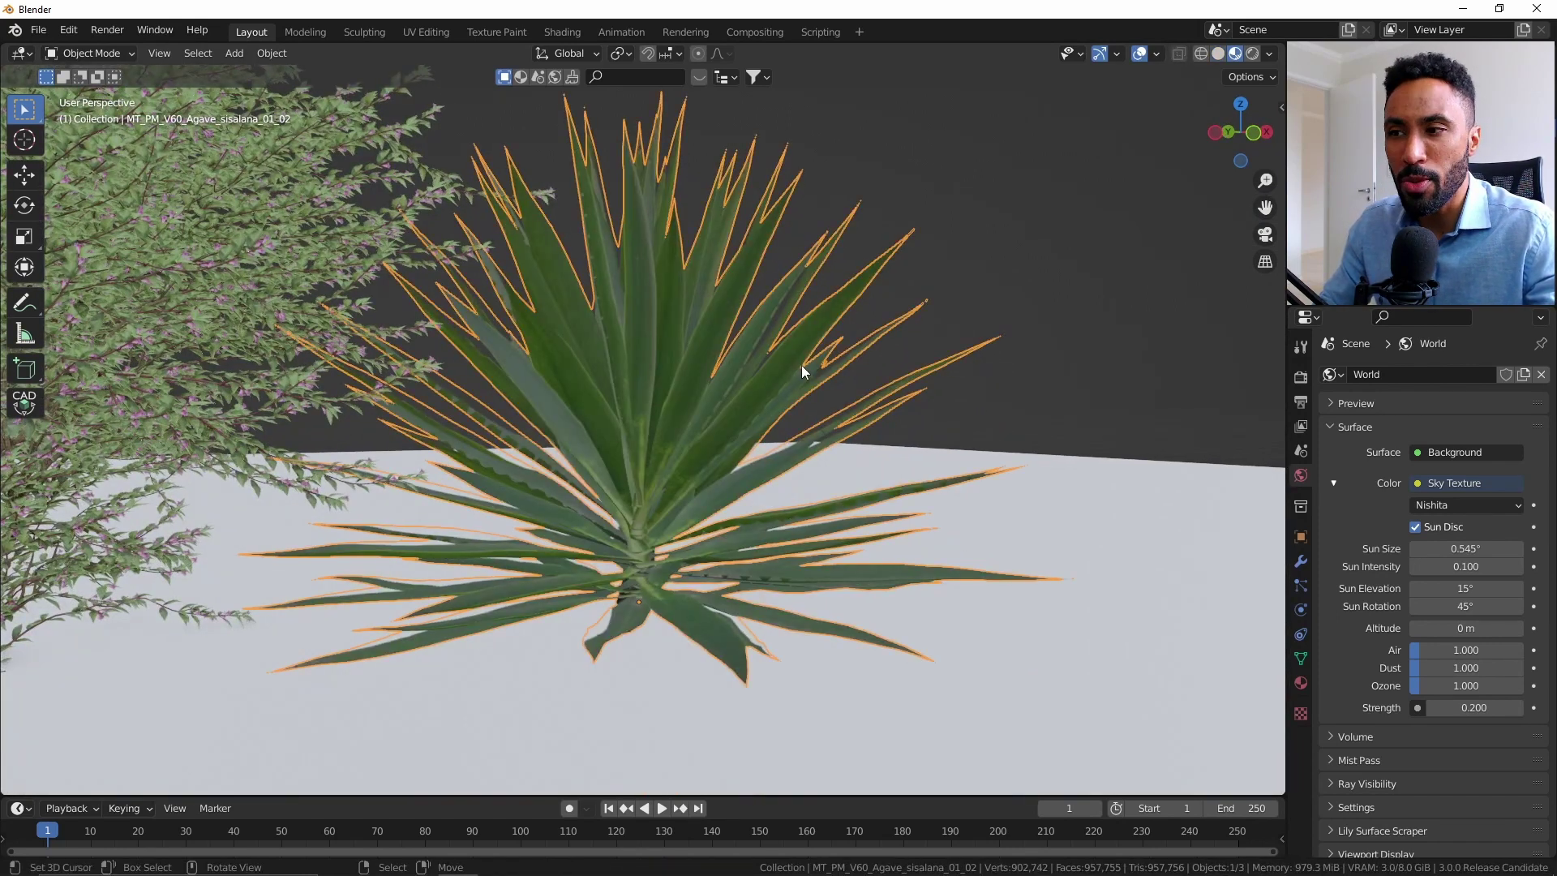
click(1301, 683)
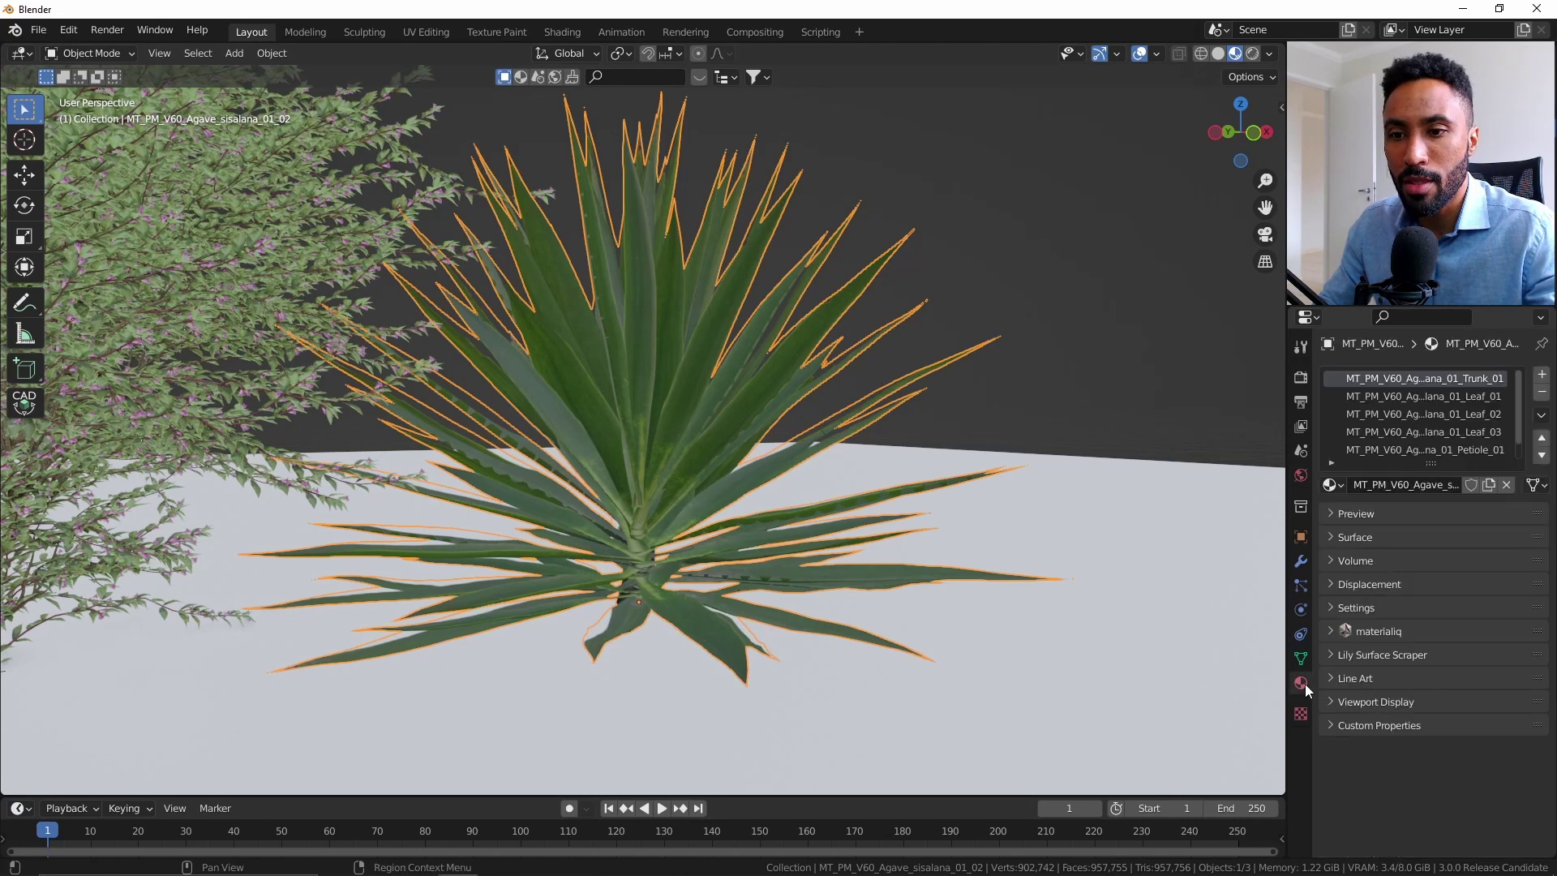
click(1374, 713)
scroll(1378, 698, down, 5)
scroll(1370, 503, up, 5)
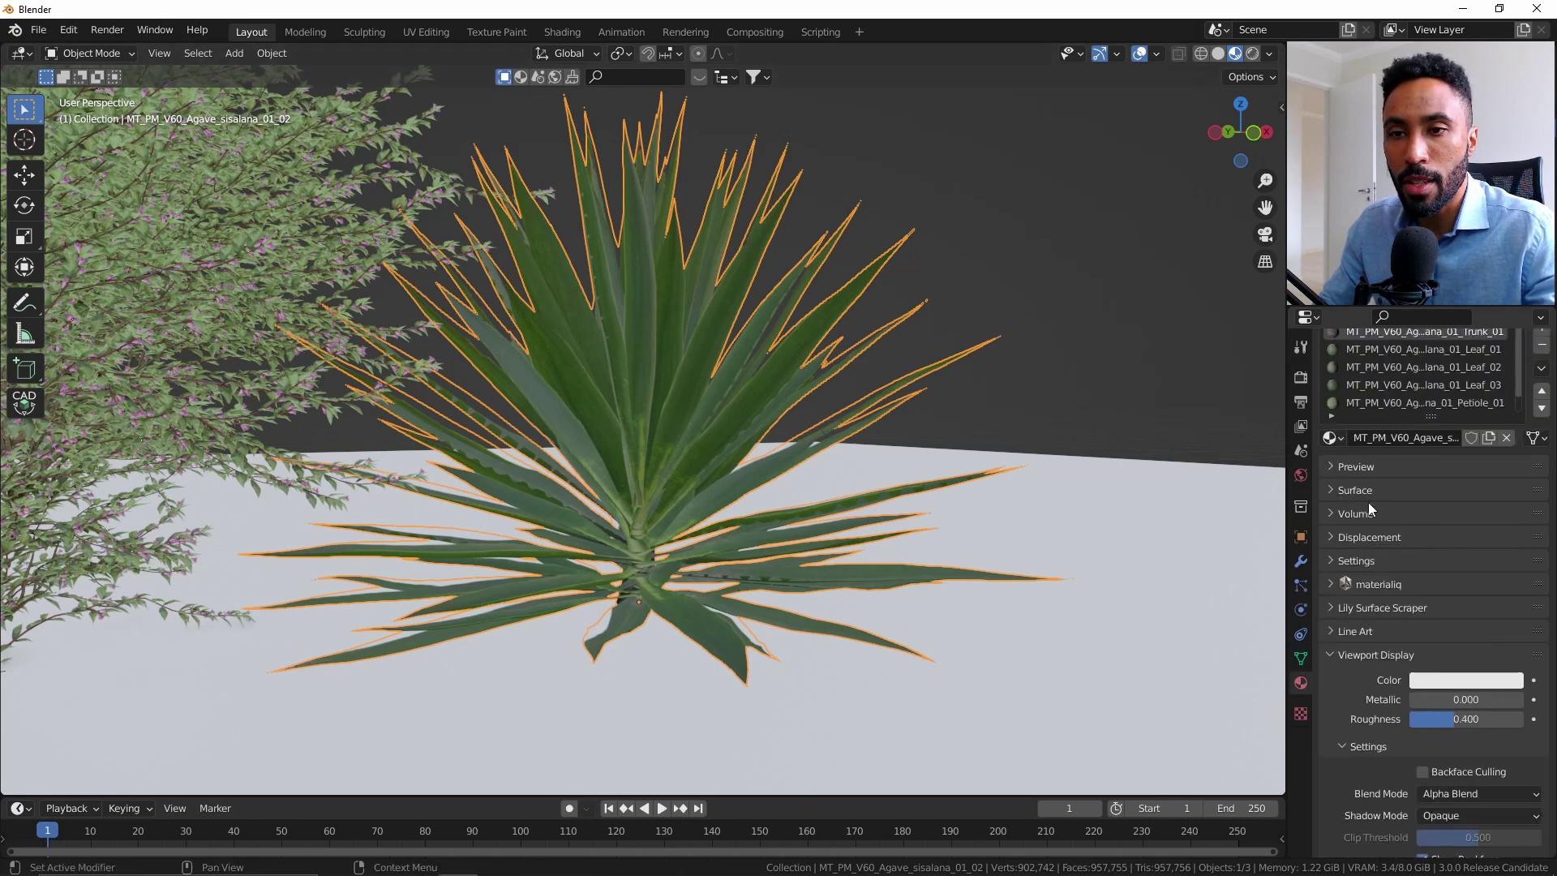
scroll(1399, 656, down, 5)
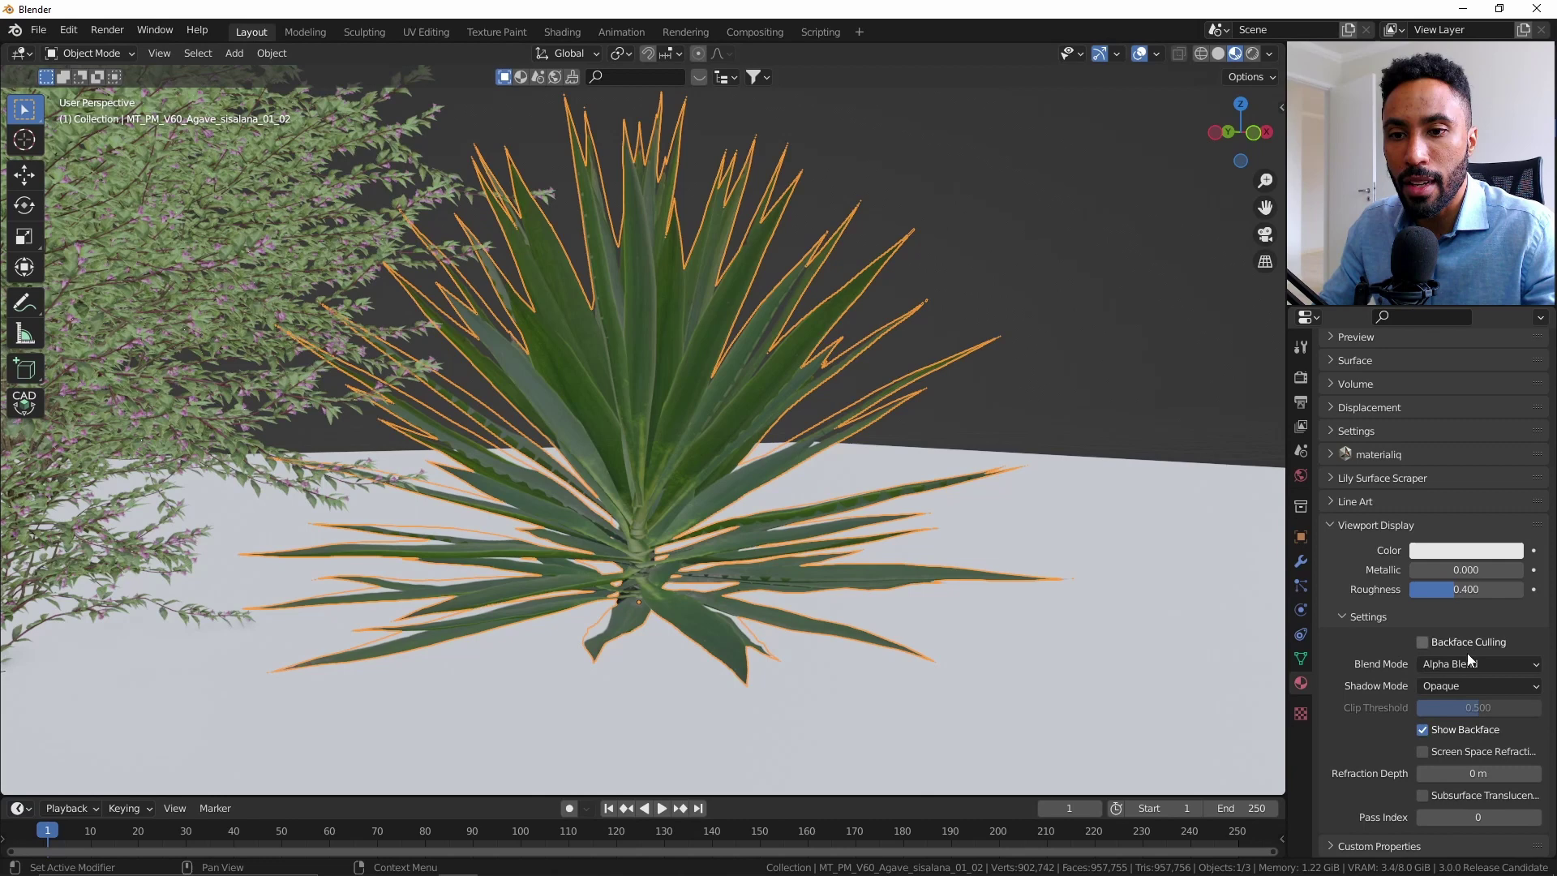
Try the Opaque blend mode on the agave material, then undo it
click(1468, 683)
click(1468, 684)
key(ctrl+z)
scroll(798, 526, up, 8)
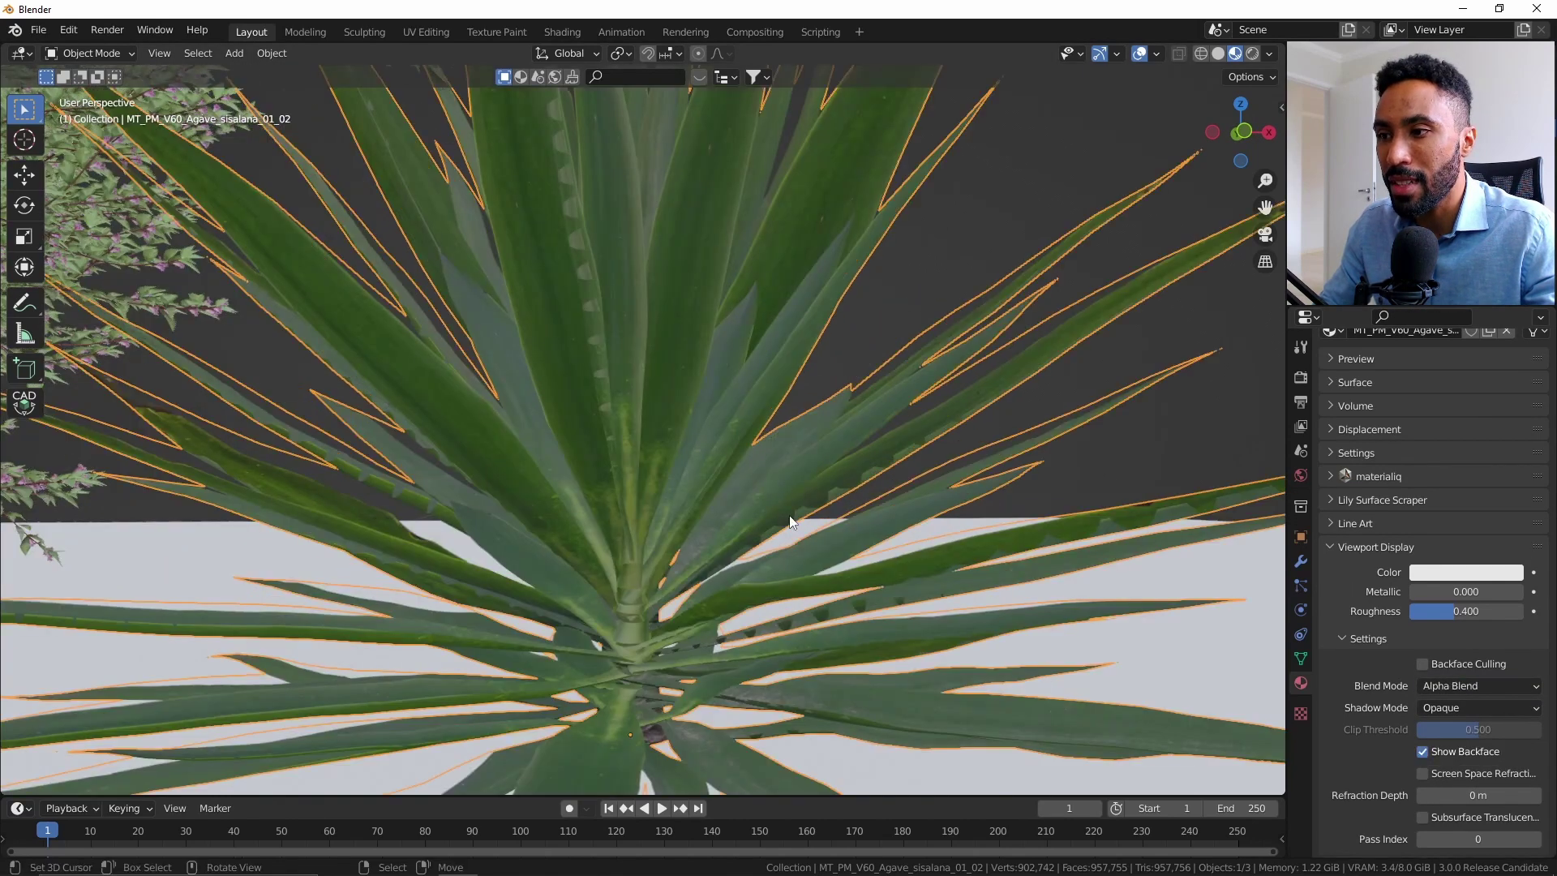
scroll(791, 521, down, 6)
middle_drag(787, 513, 767, 537)
Set the agave material's blend mode to Alpha Hashed
scroll(1388, 700, down, 1)
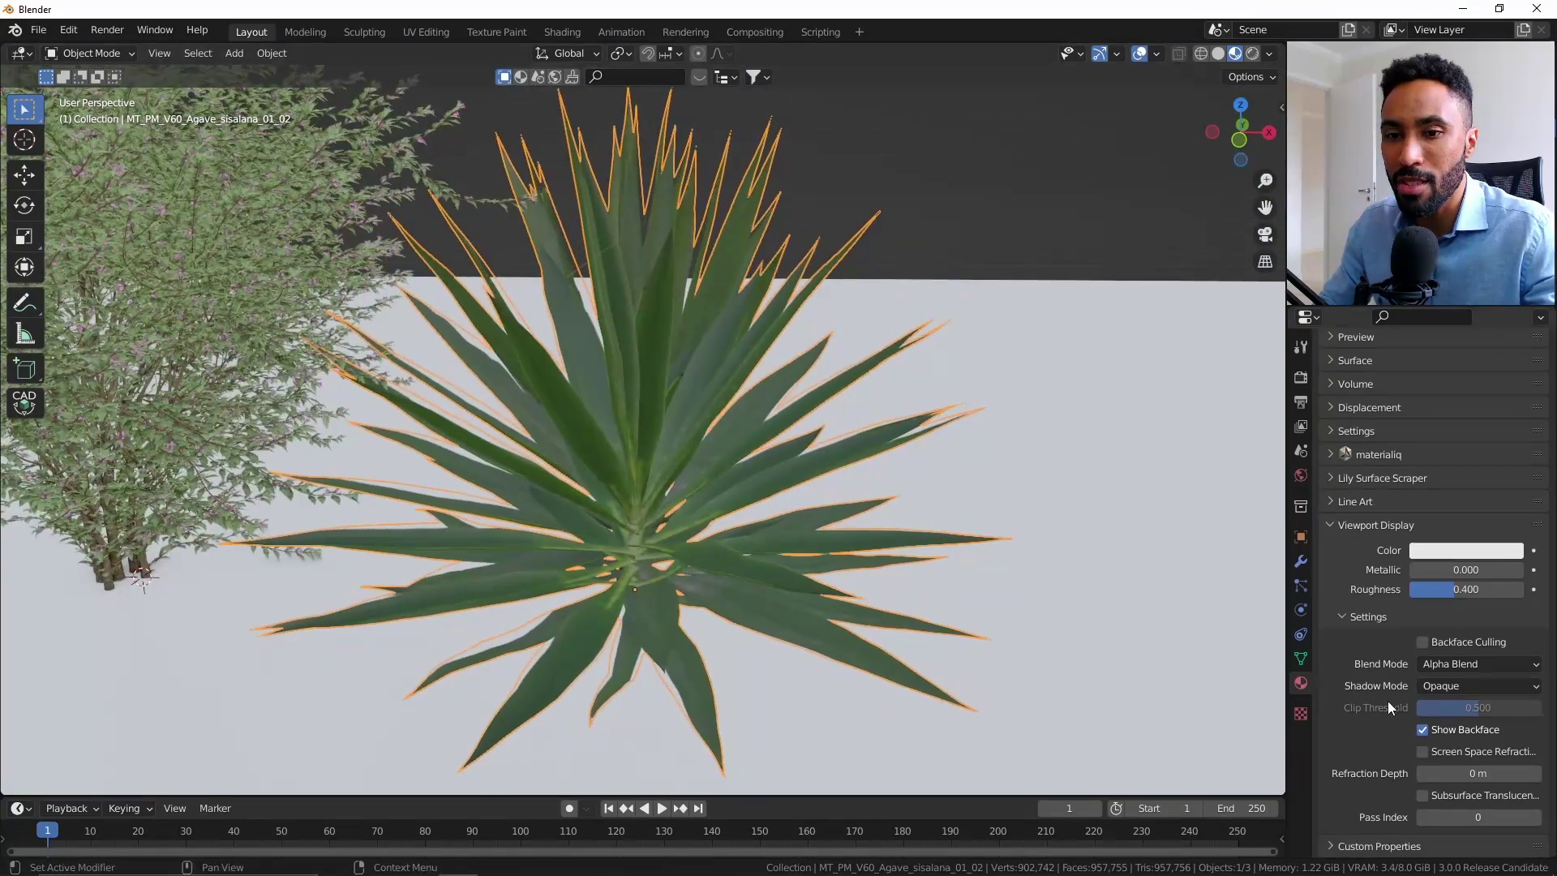
click(1468, 665)
click(1460, 724)
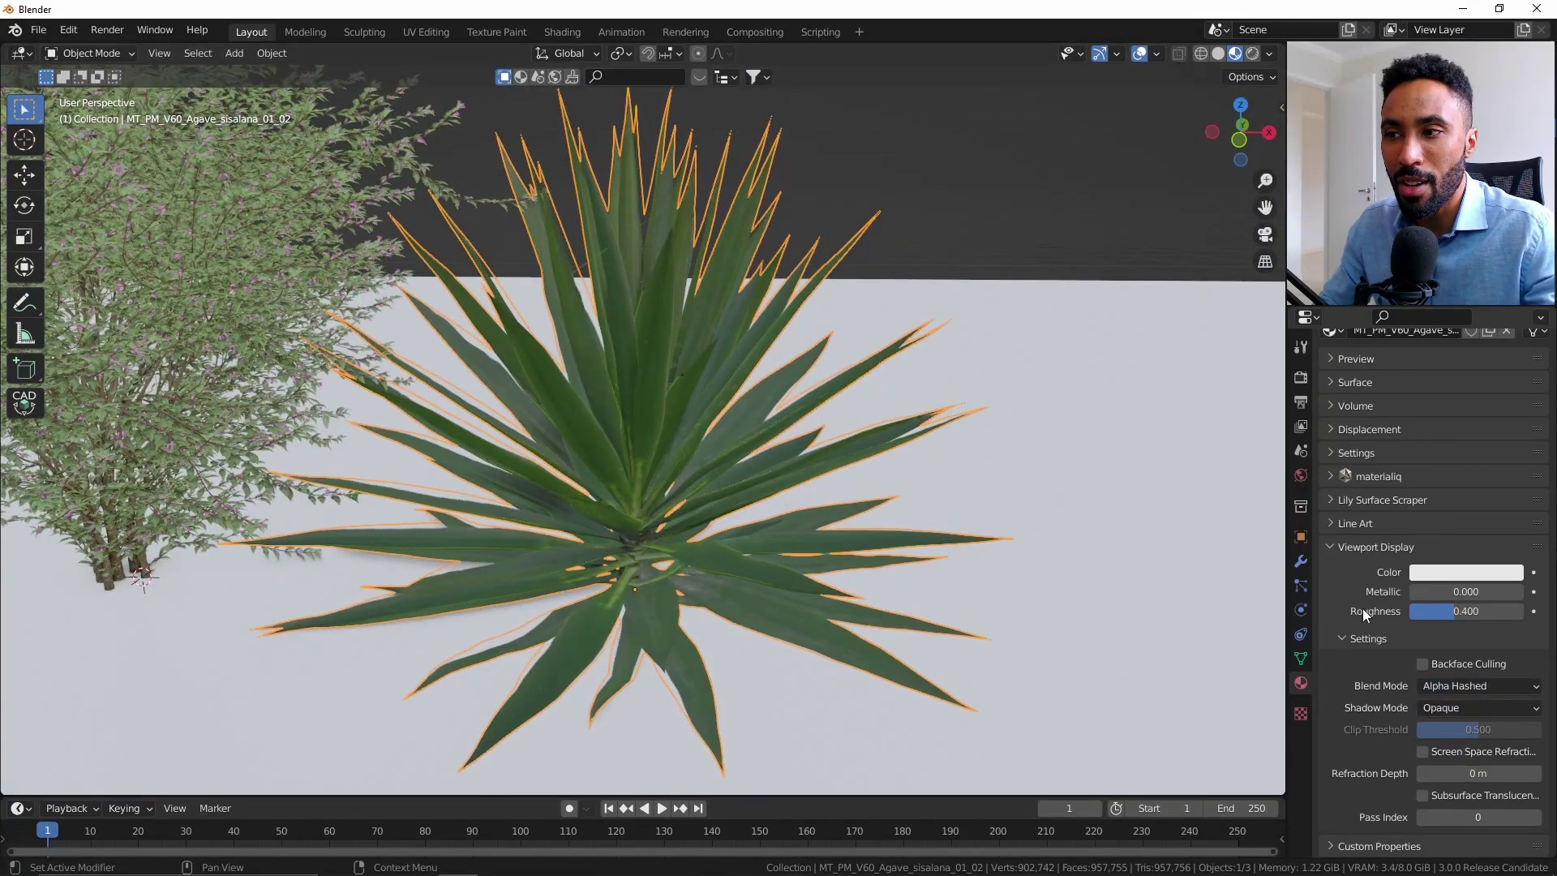
scroll(1362, 608, up, 5)
scroll(1418, 498, down, 4)
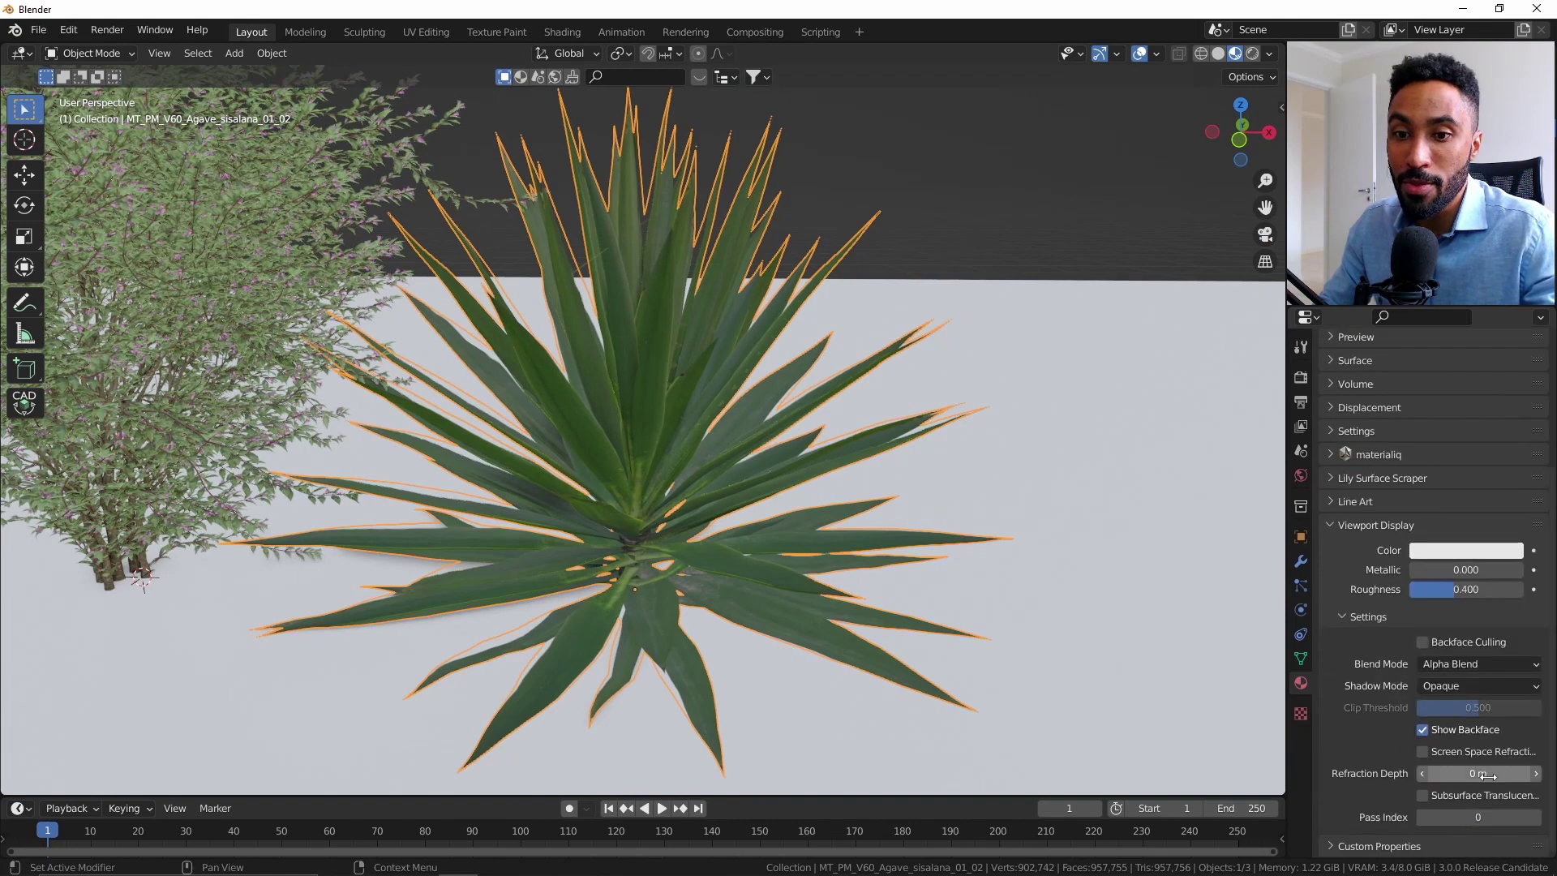
scroll(588, 571, down, 1)
Preview the bush and agave in Rendered shading, deselect the agave and orbit closer
scroll(589, 571, down, 2)
key(z)
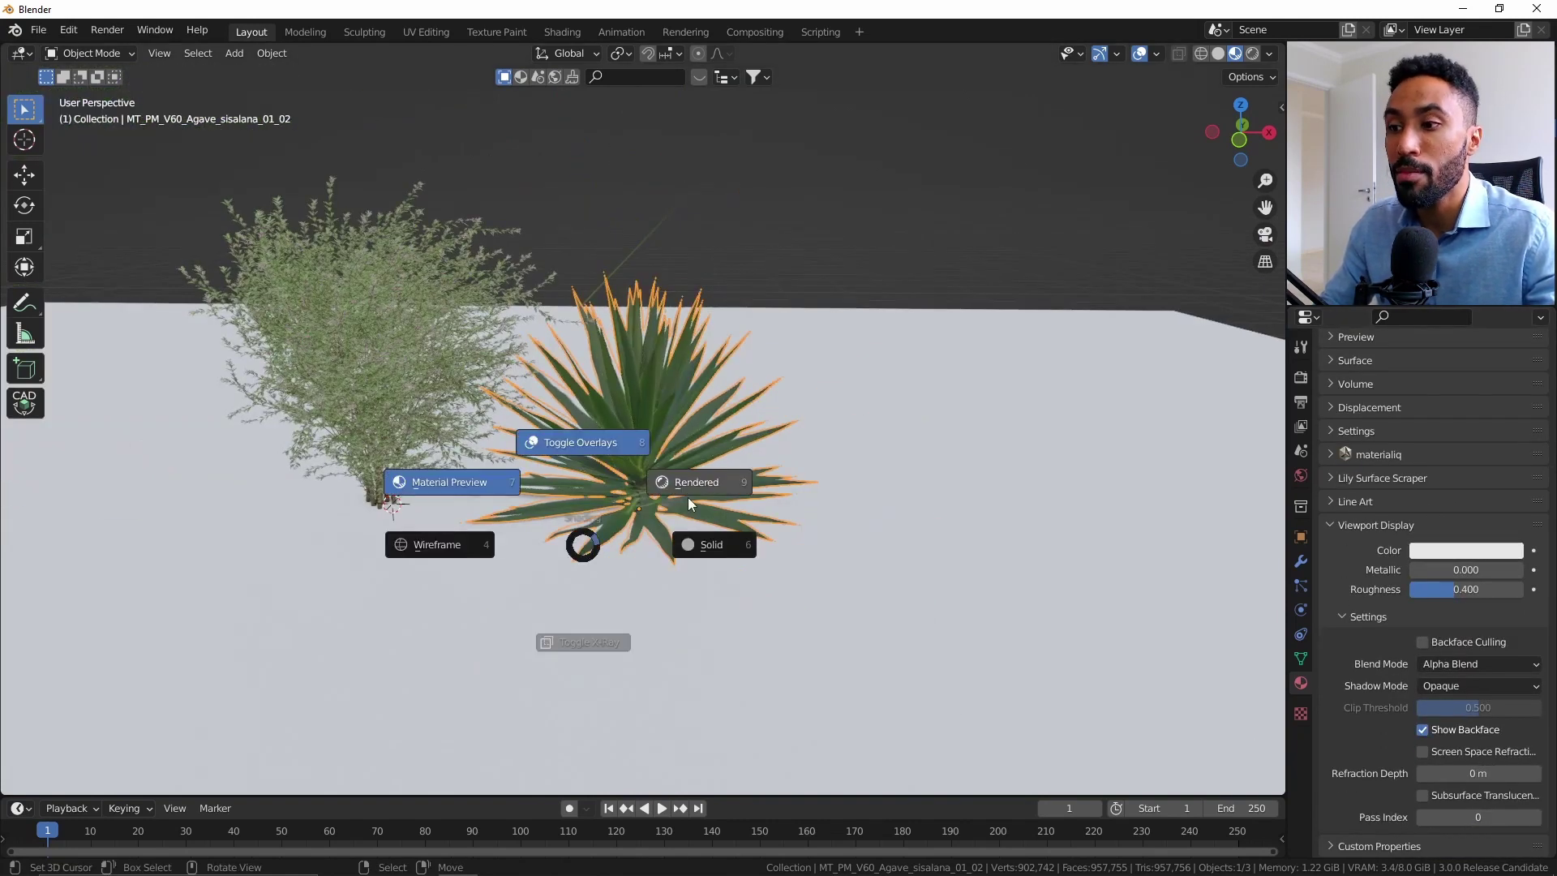
click(688, 498)
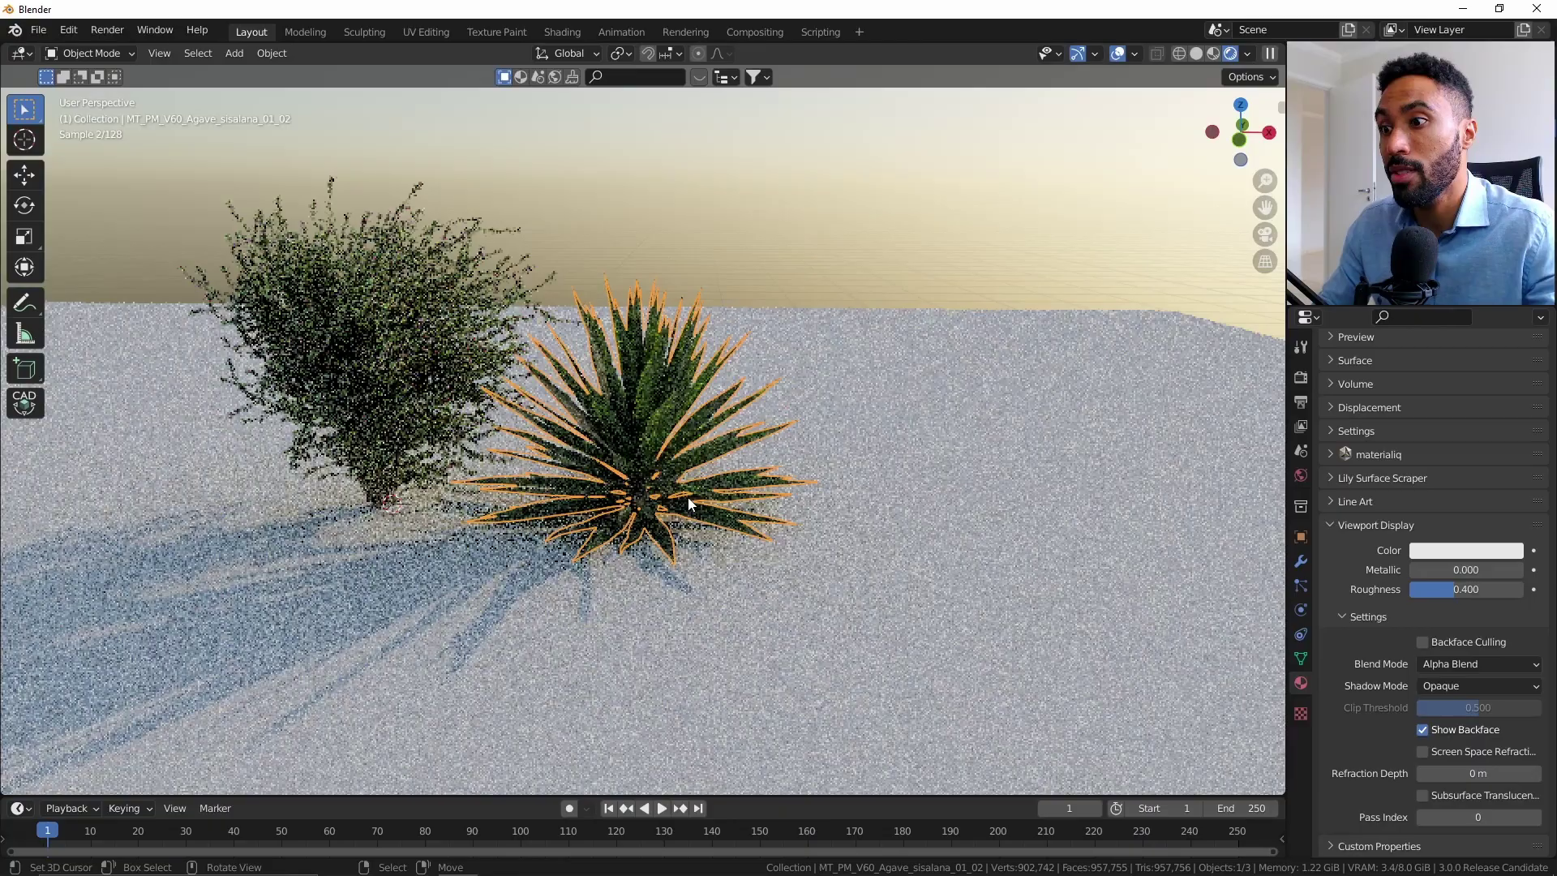
key(alt+a)
middle_drag(723, 474, 757, 441)
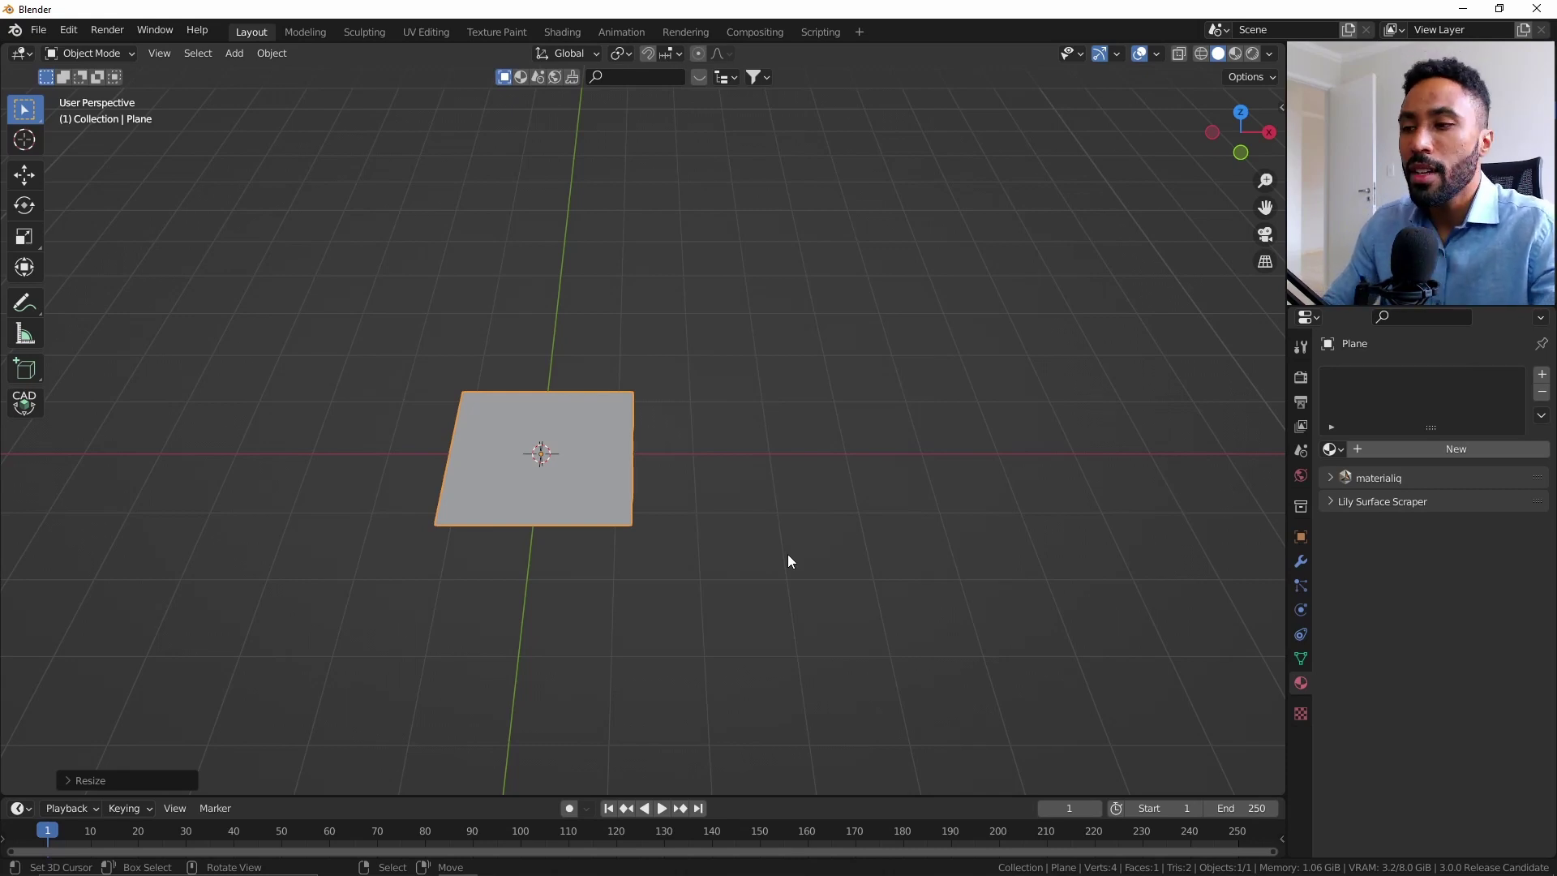
Append the grass object from the Zoysia japonica 01_06 blend file
key(alt+Tab)
scroll(670, 423, down, 10)
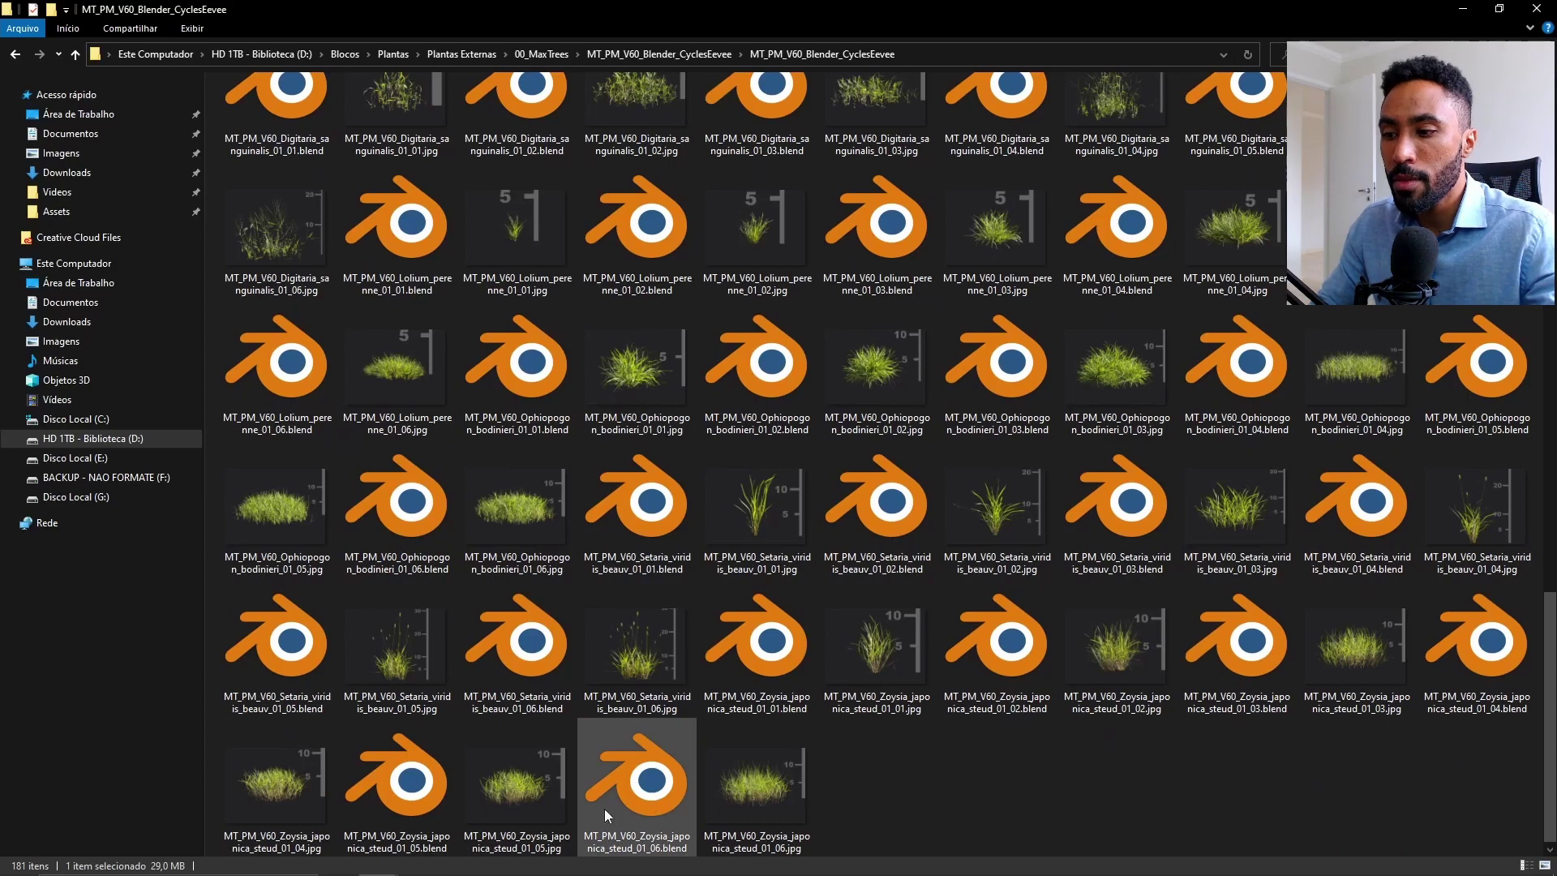
drag(645, 801, 782, 505)
click(782, 505)
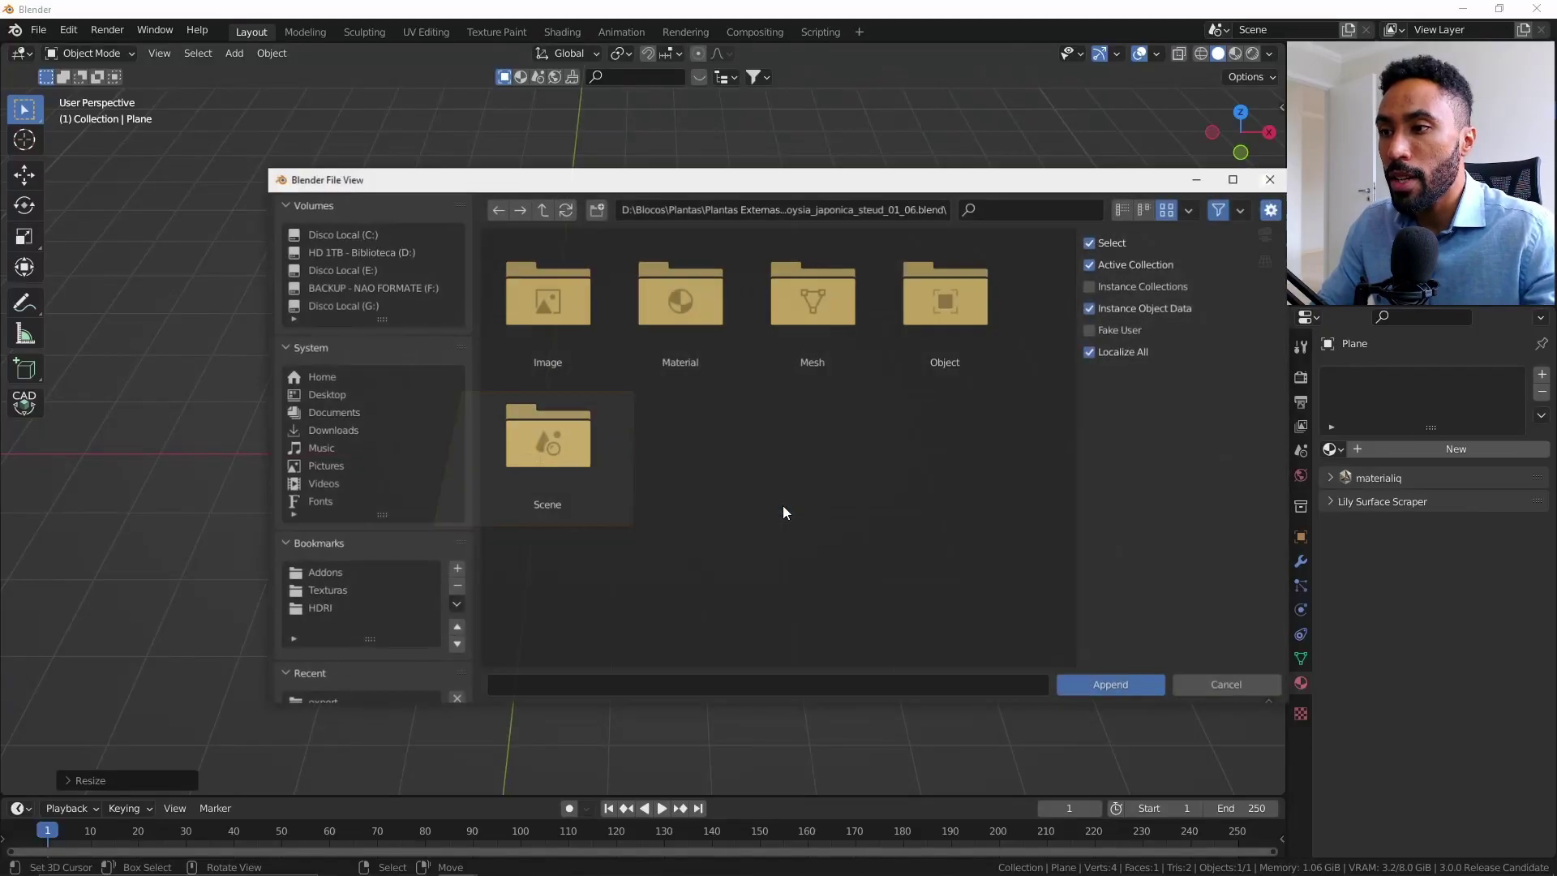
click(985, 305)
click(604, 324)
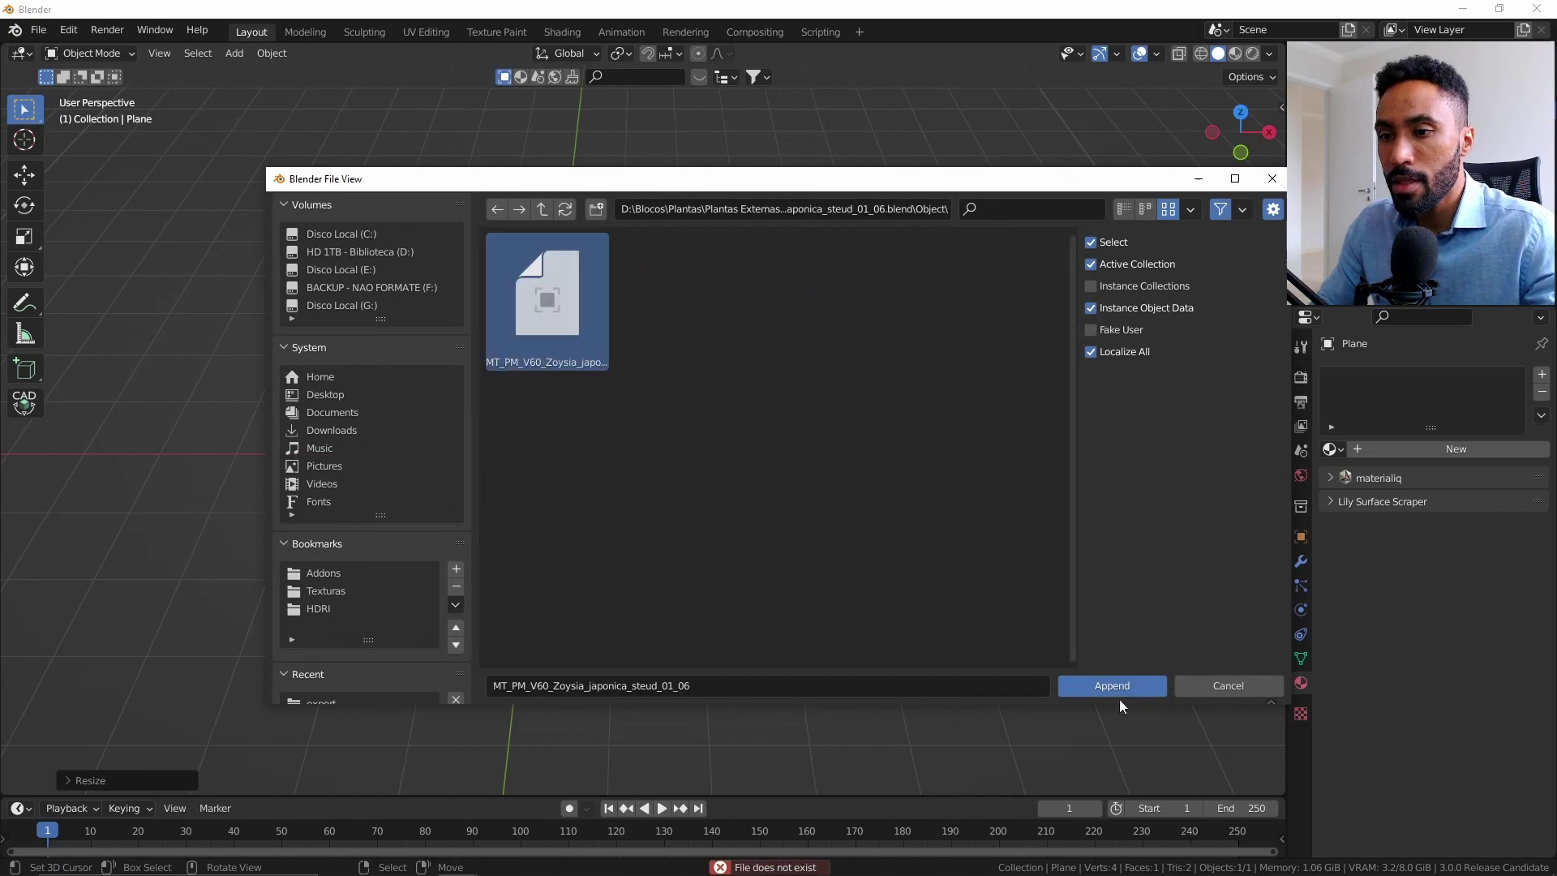
click(1118, 691)
Append the Zoysia japonica 01_05 grass object and move it along X beside the other clump
key(alt+Tab)
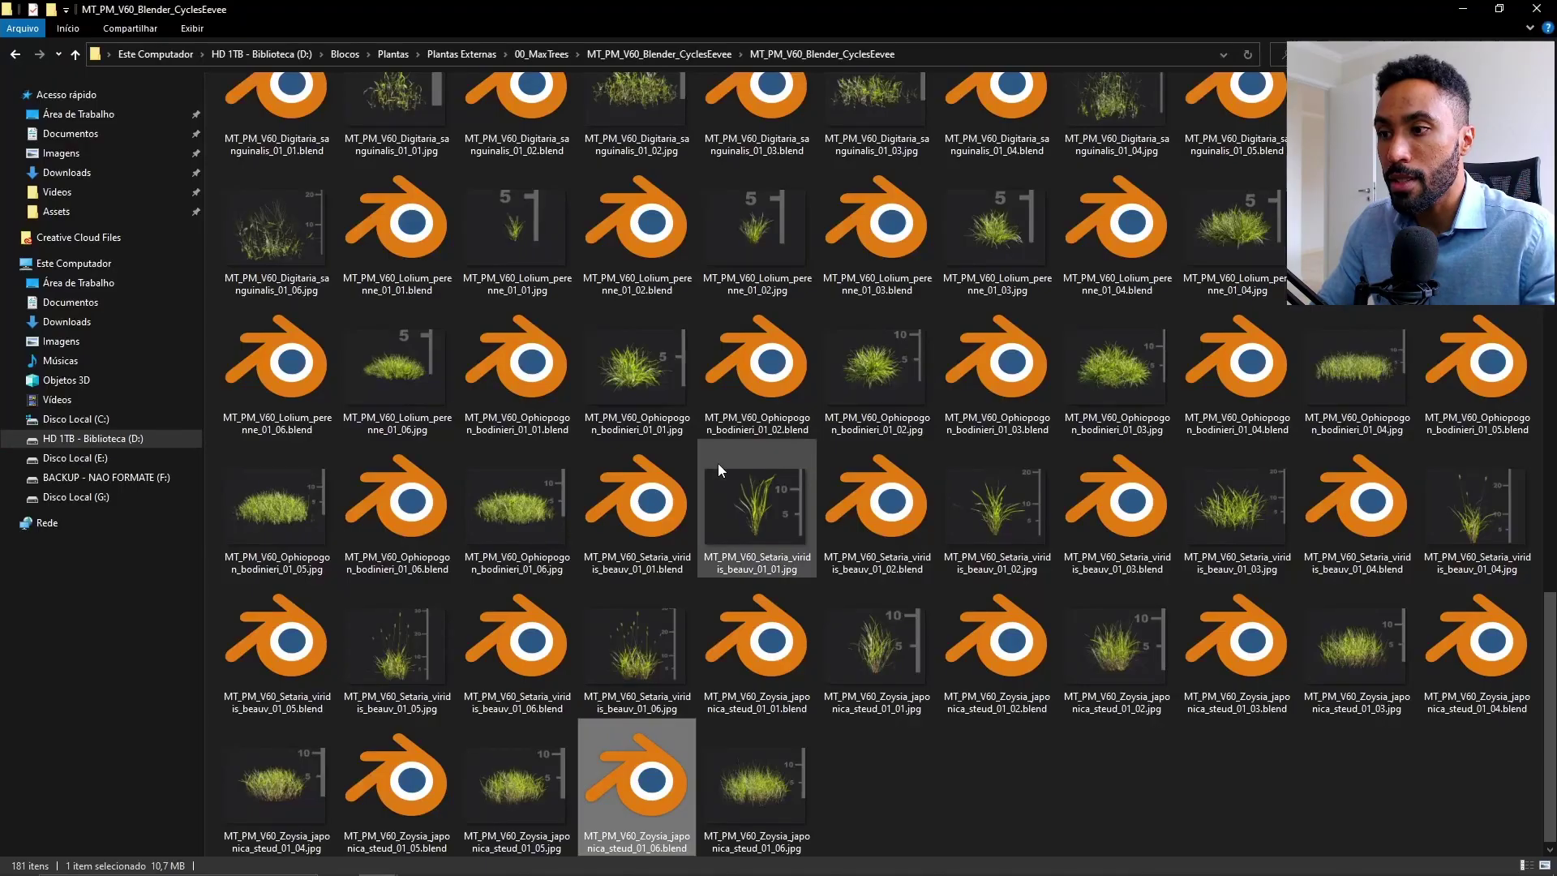
drag(410, 799, 748, 464)
key(alt+Tab)
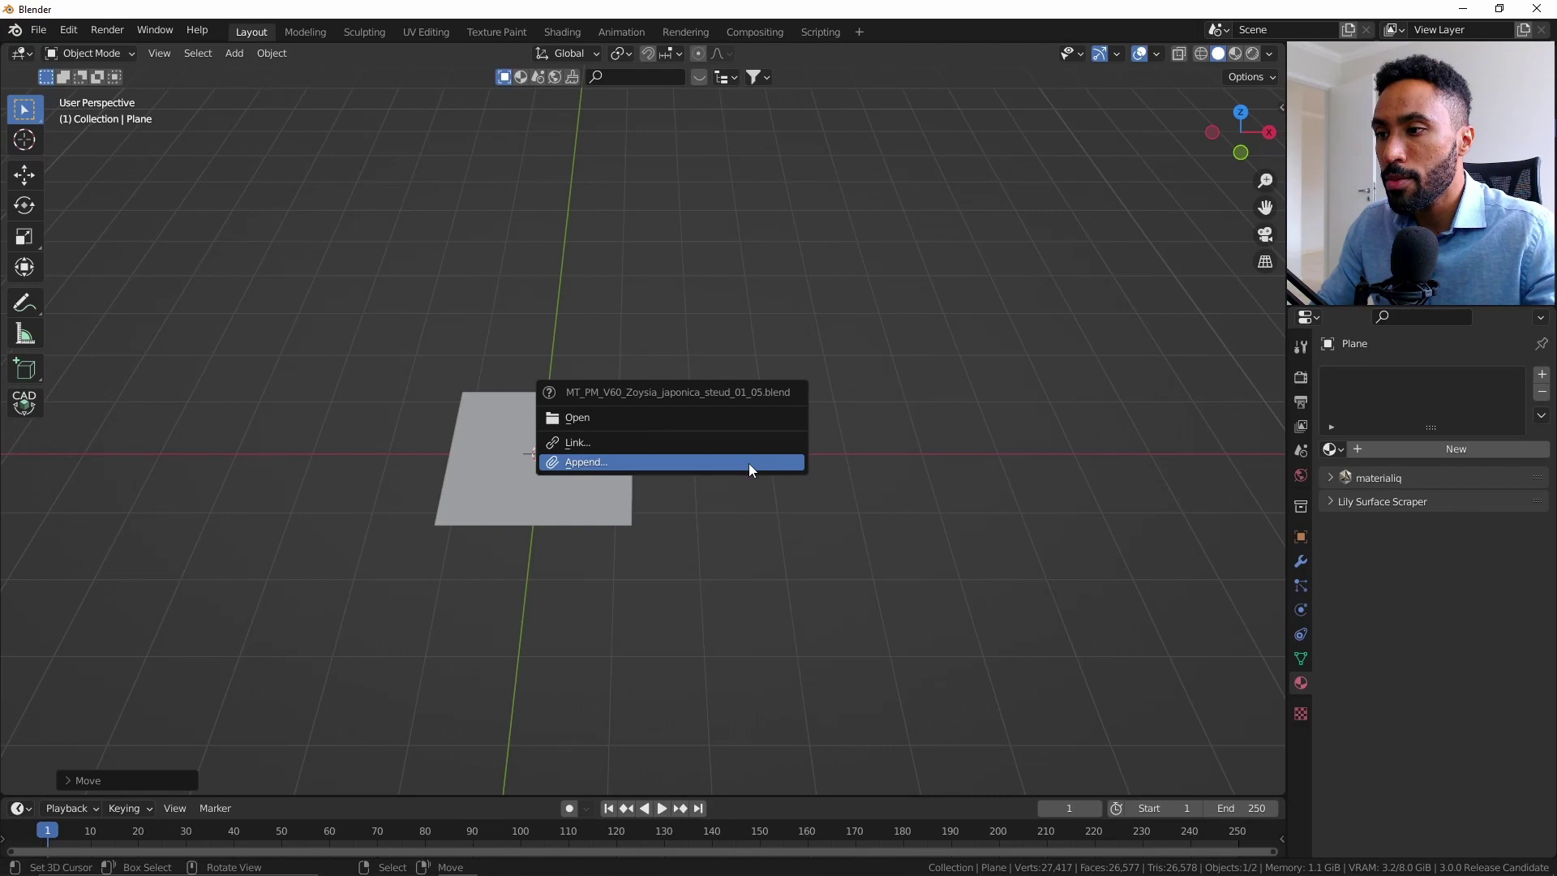
click(748, 464)
click(918, 299)
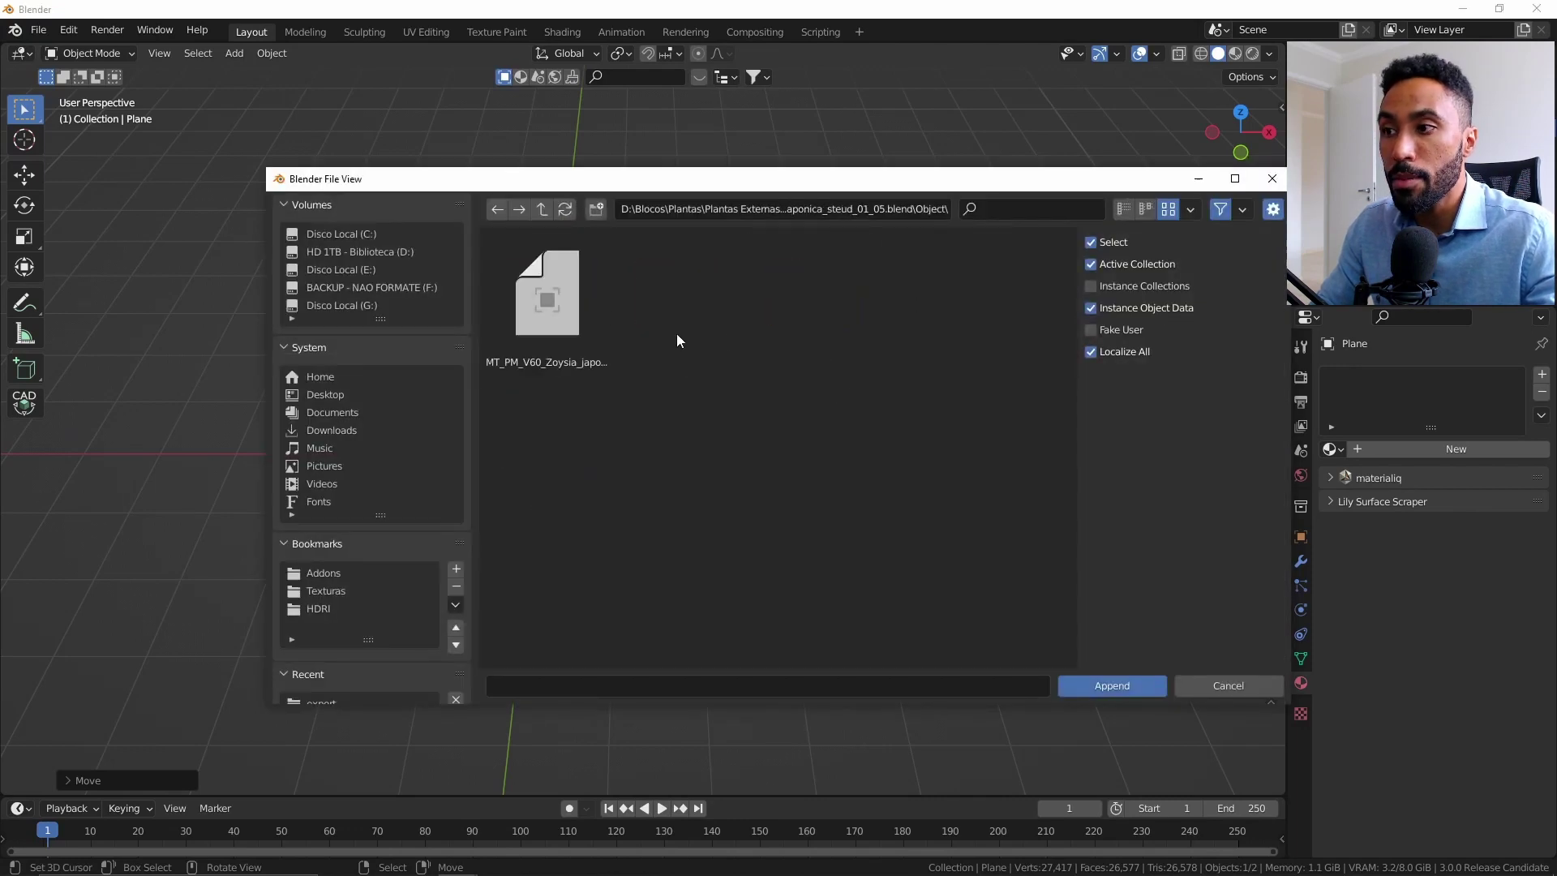
click(548, 293)
click(1127, 685)
key(g)
key(x)
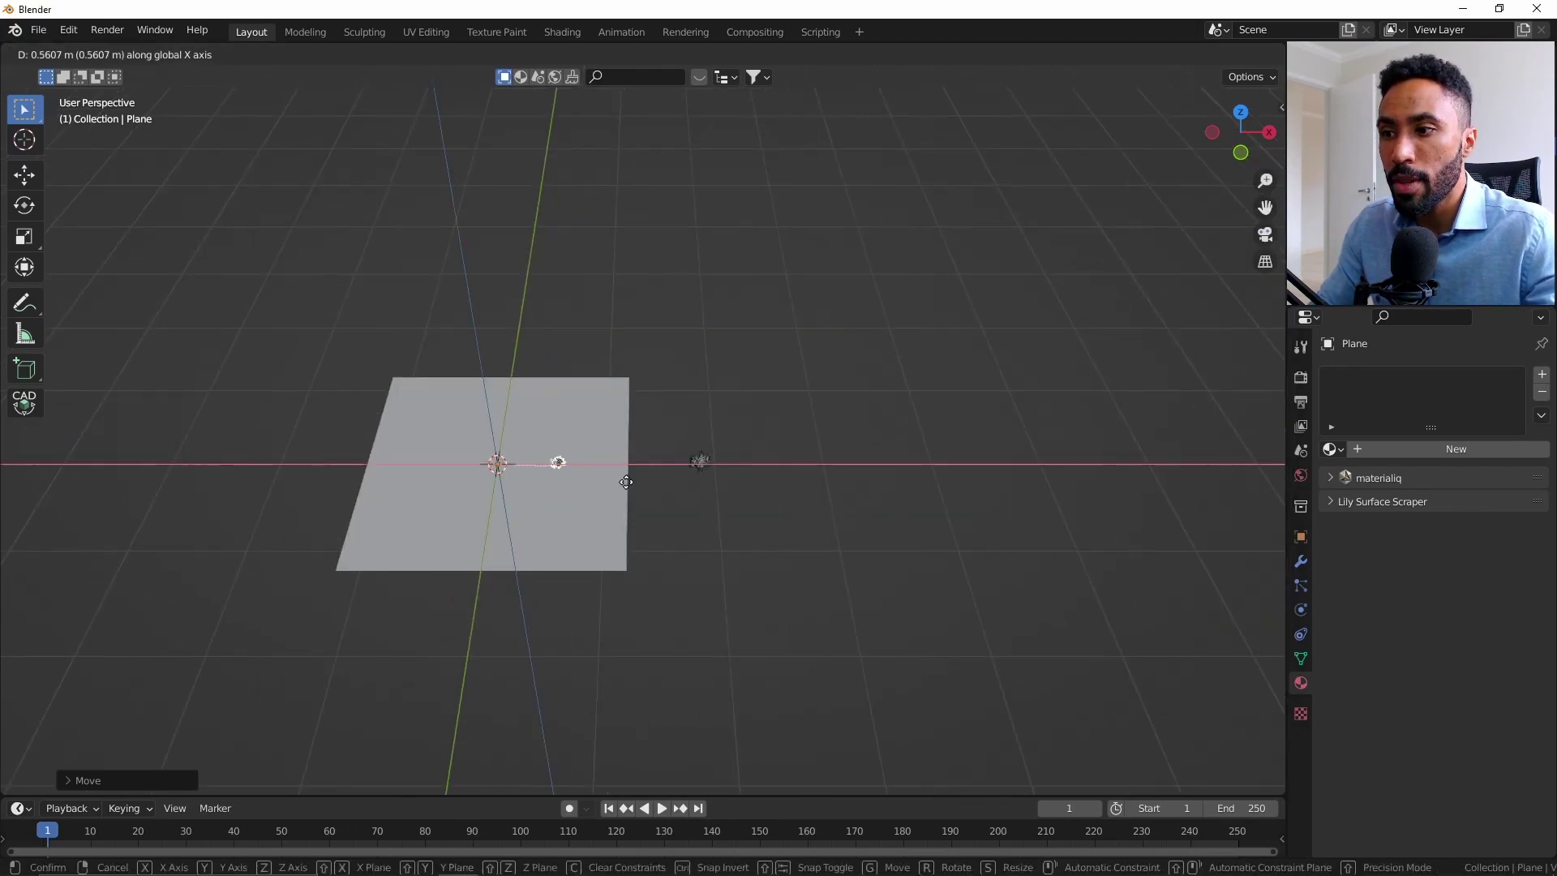
click(737, 487)
Preview the Setaria 01_05 grass image in the asset folder
key(alt+Tab)
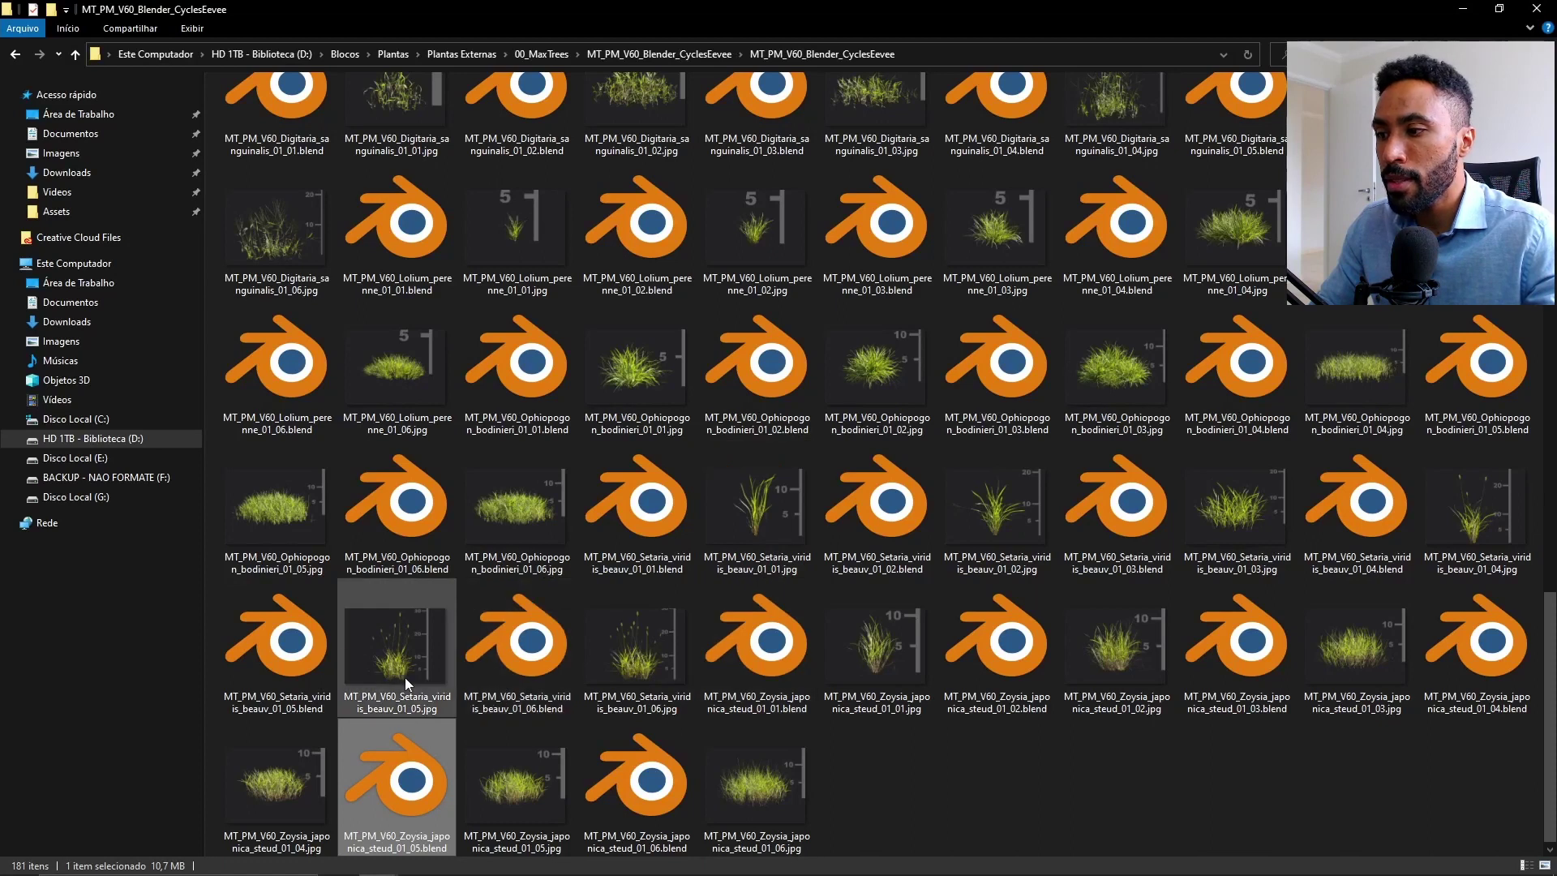
click(313, 653)
double_click(403, 650)
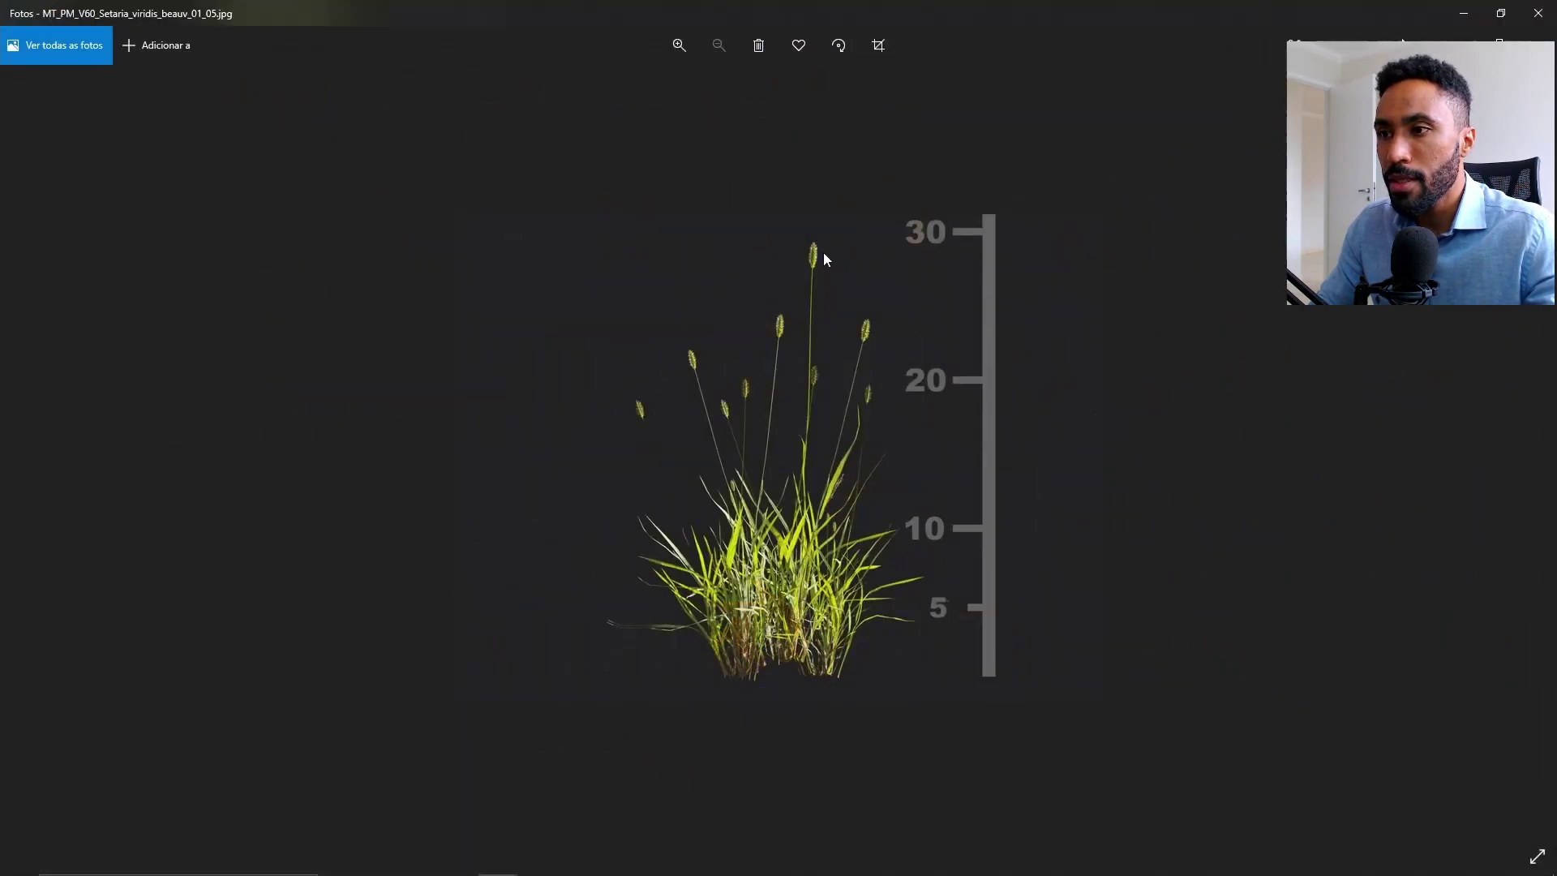
click(1538, 13)
Append the Setaria 01_05 grass object, move it along X, and box-select all three clumps
drag(300, 689, 546, 691)
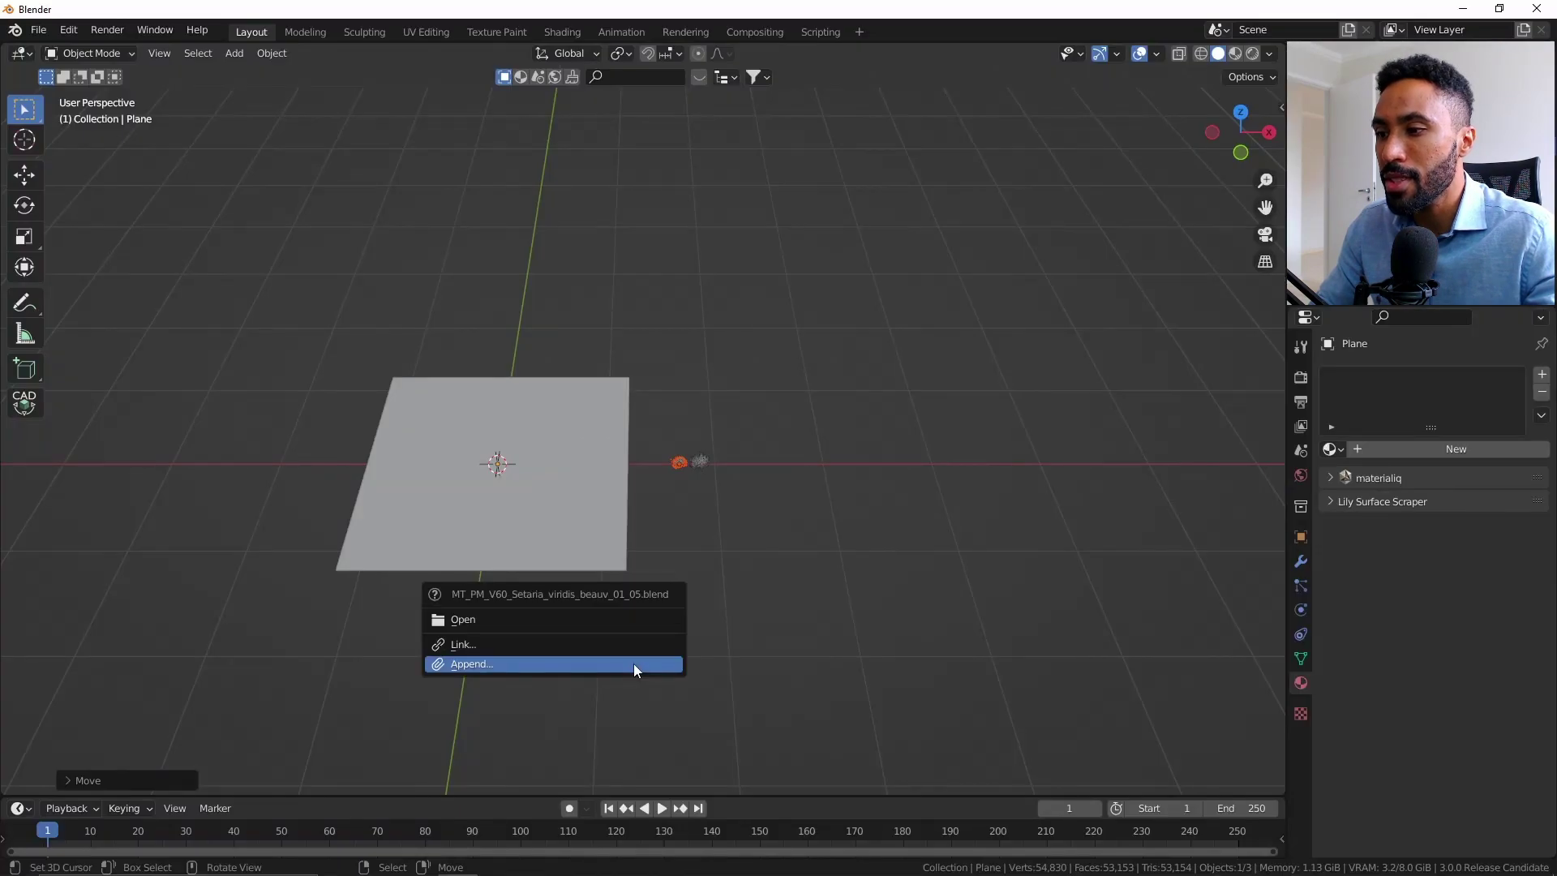
click(613, 664)
click(913, 310)
double_click(913, 310)
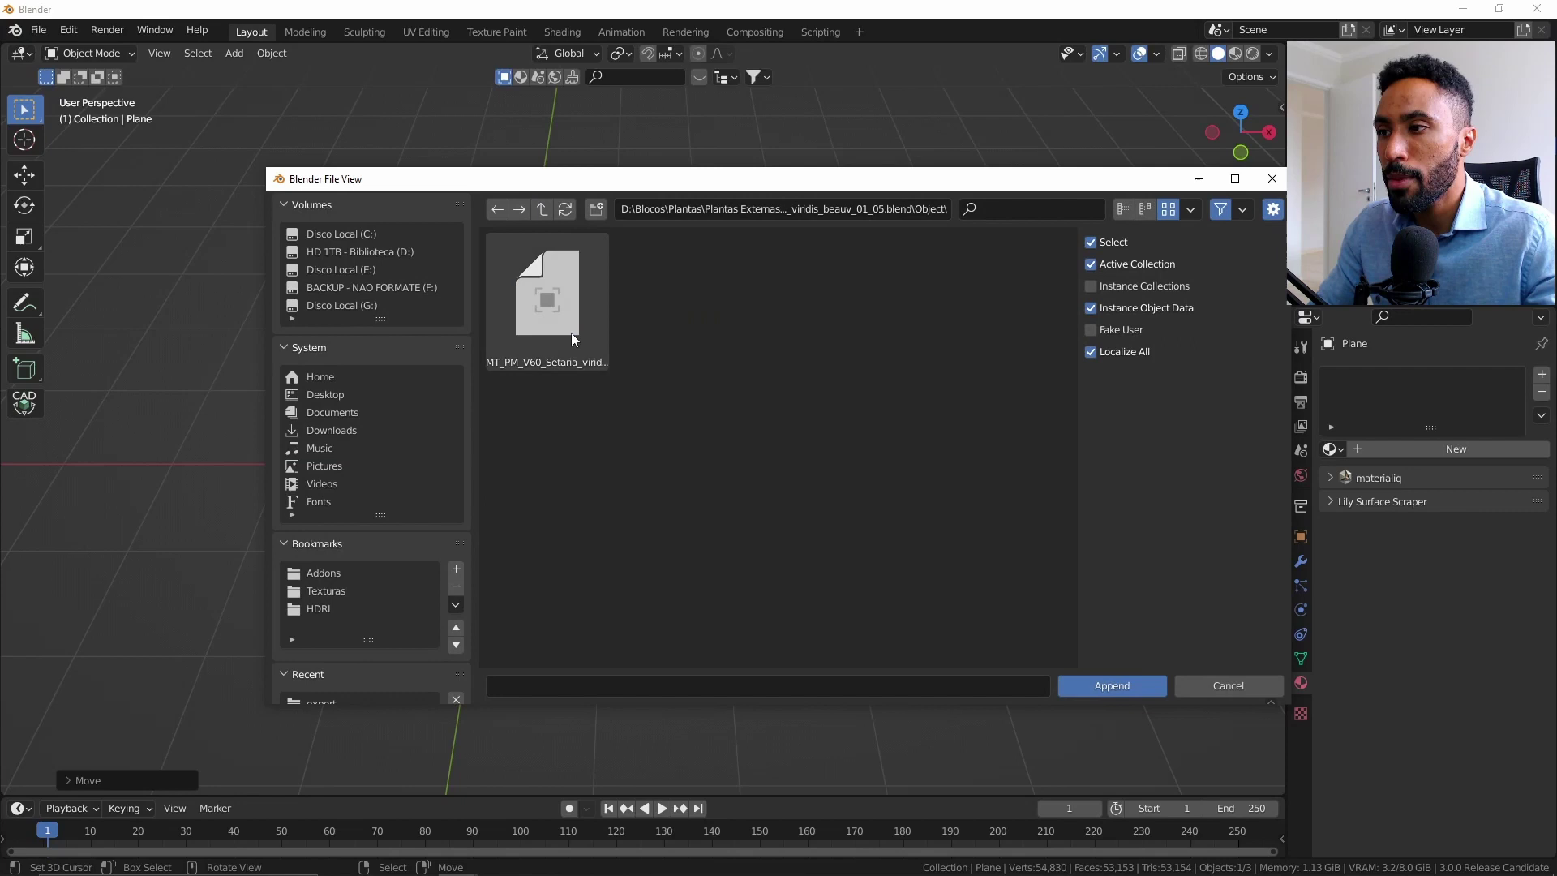
click(571, 333)
click(1108, 683)
key(g)
key(x)
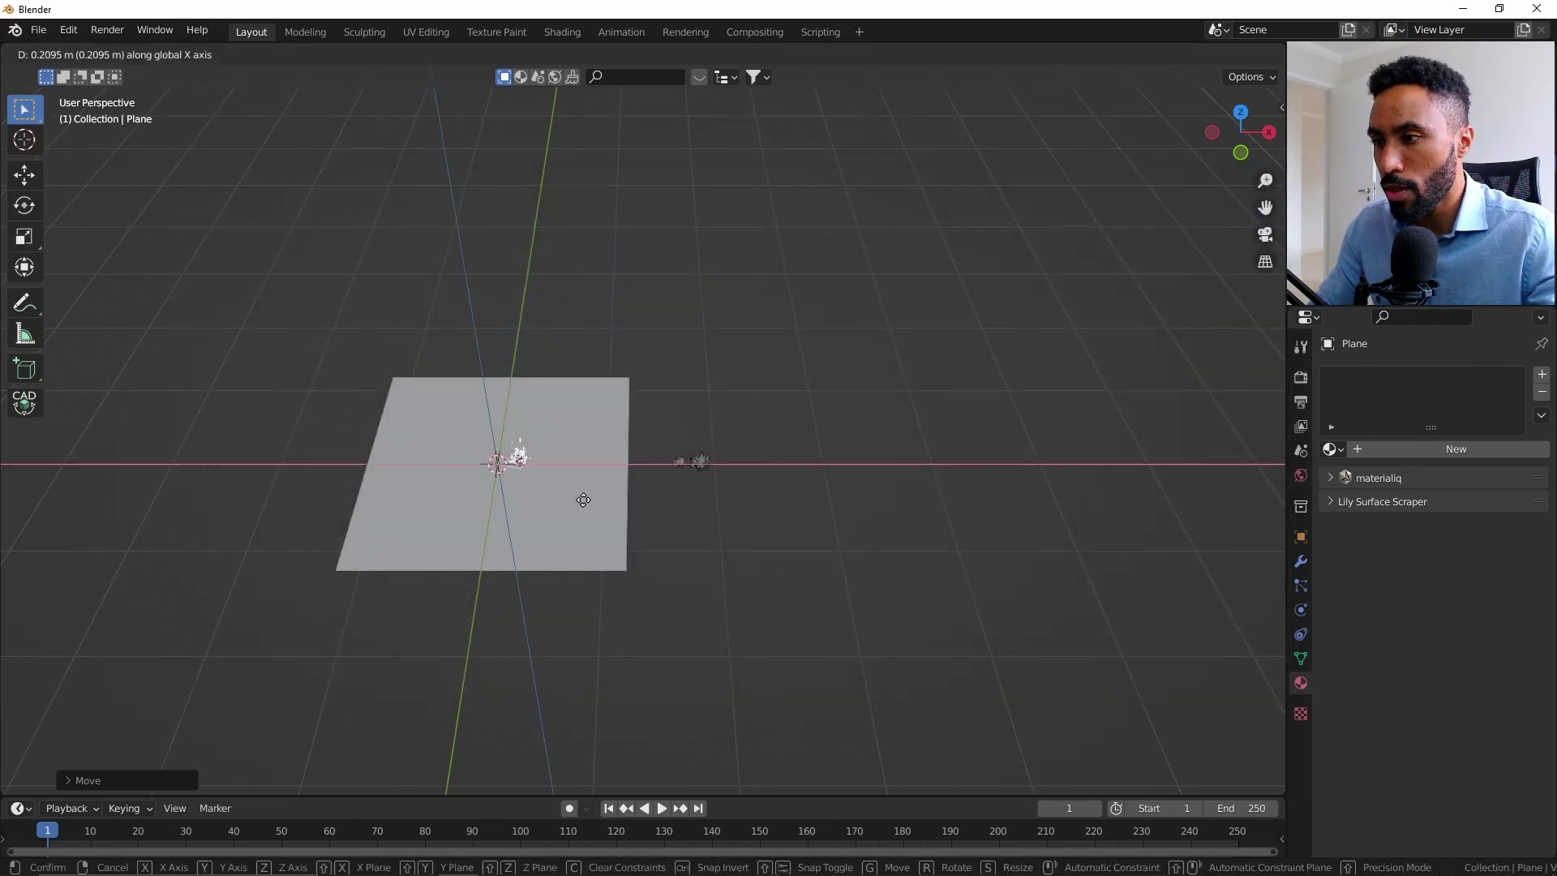
click(771, 499)
drag(792, 505, 676, 438)
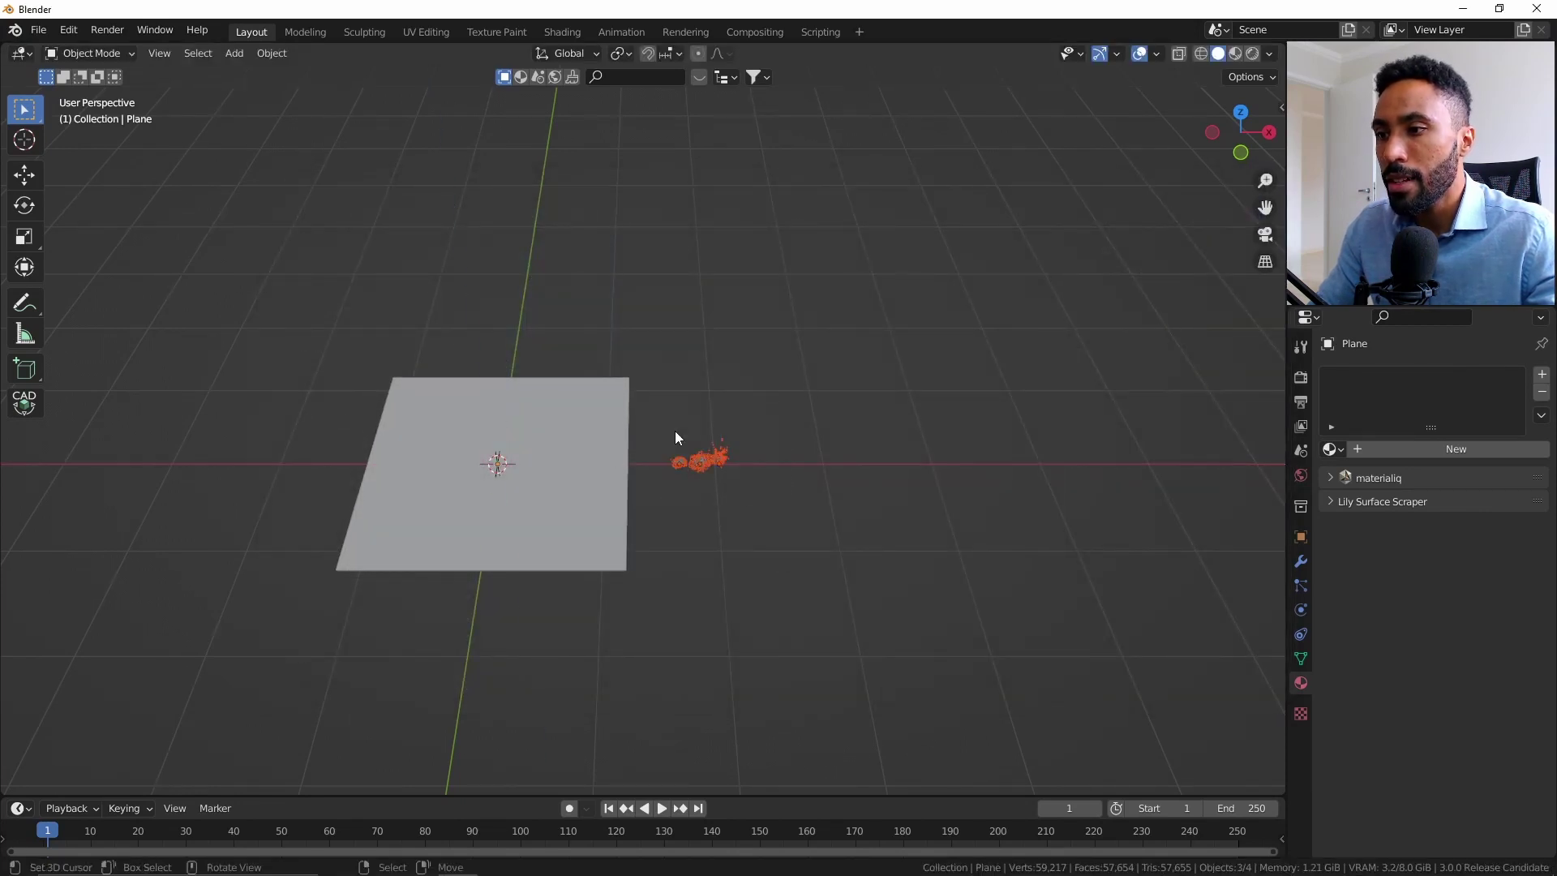
scroll(860, 536, up, 2)
Frame the three grass clumps and split off a new area as an Outliner
key(KP_Decimal)
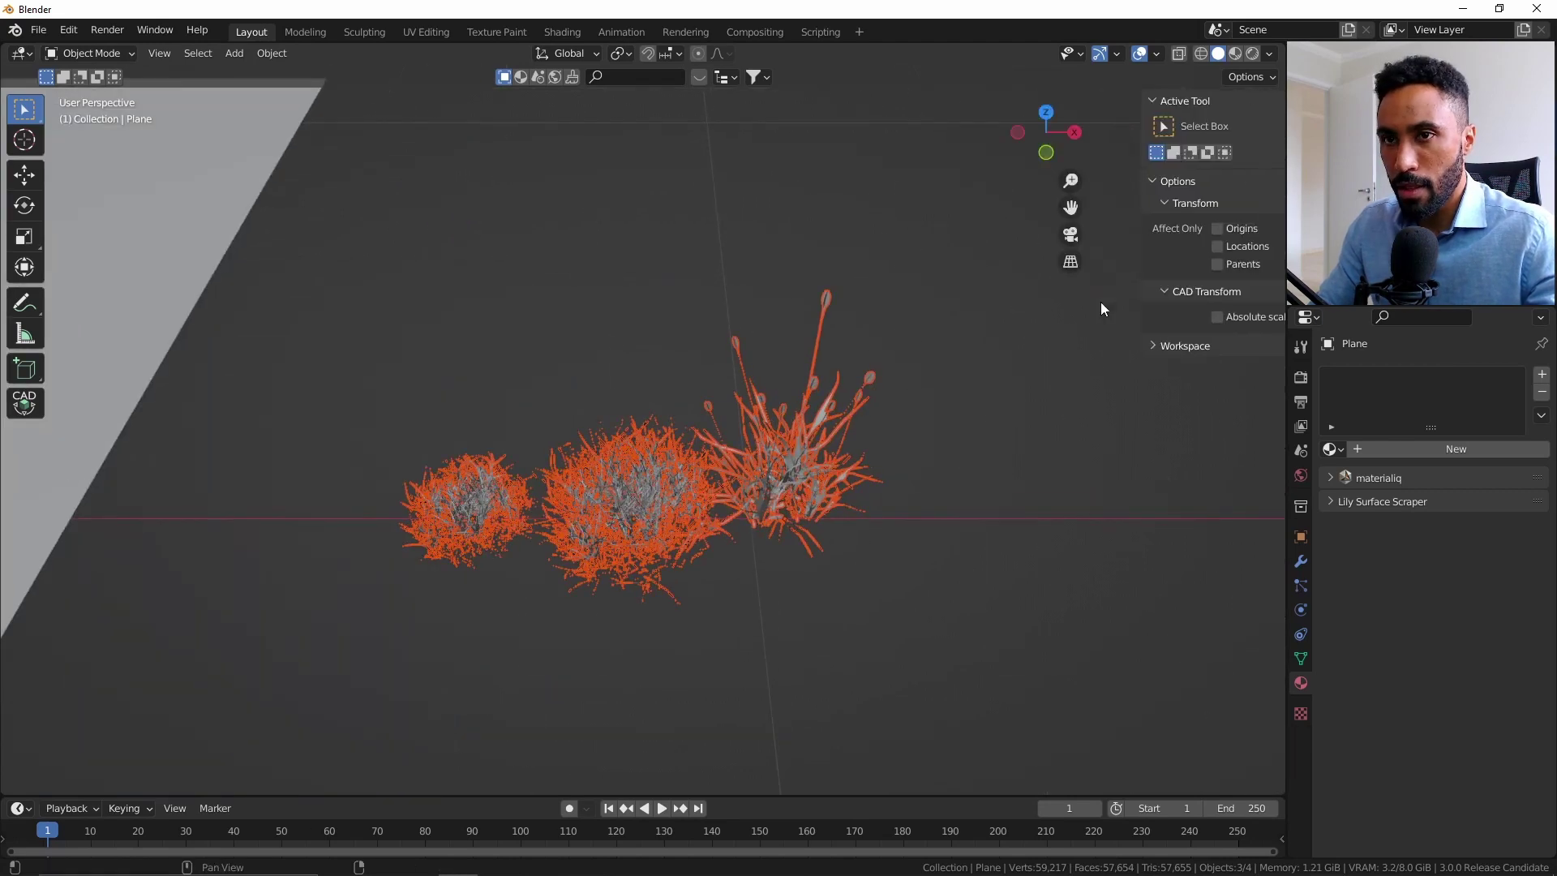
drag(1280, 47, 957, 57)
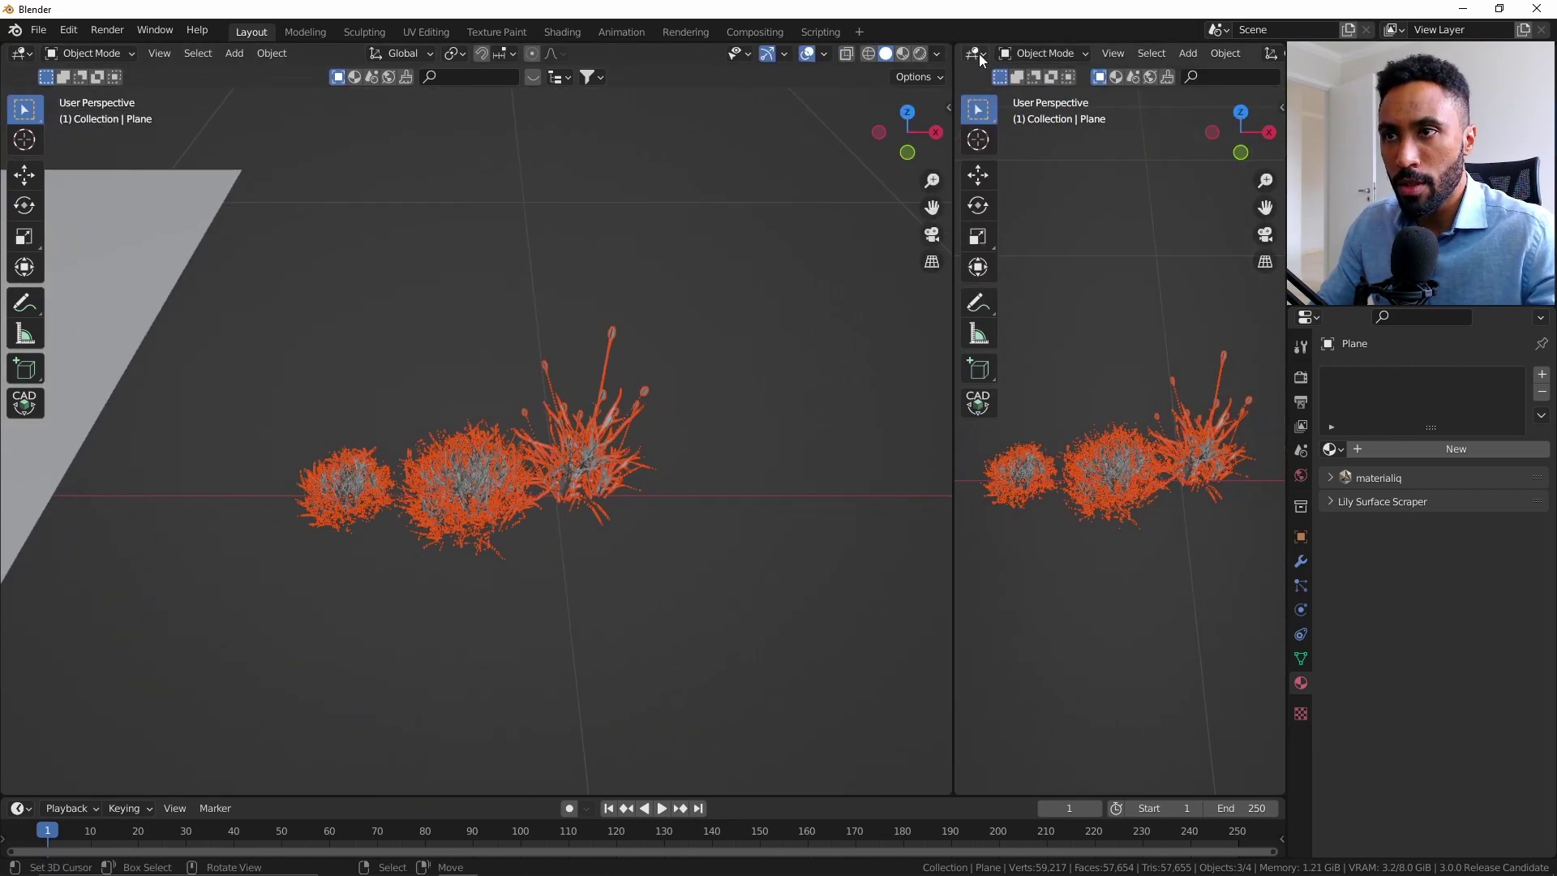
click(974, 53)
click(881, 103)
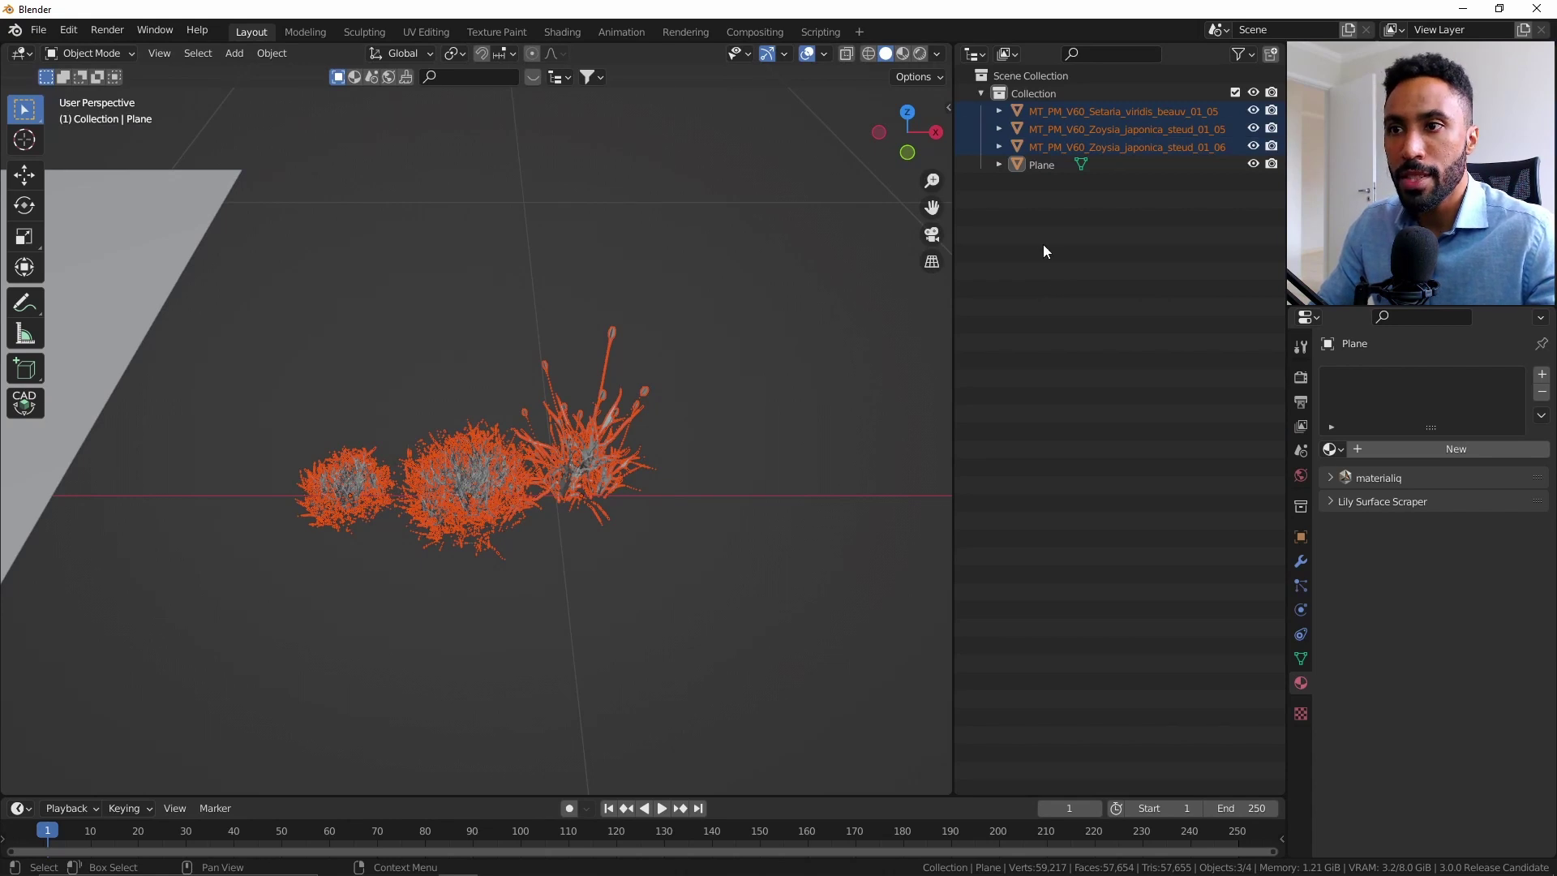
Create a collection named 'Grass' and move the three grass clumps into it
key(c)
double_click(1045, 186)
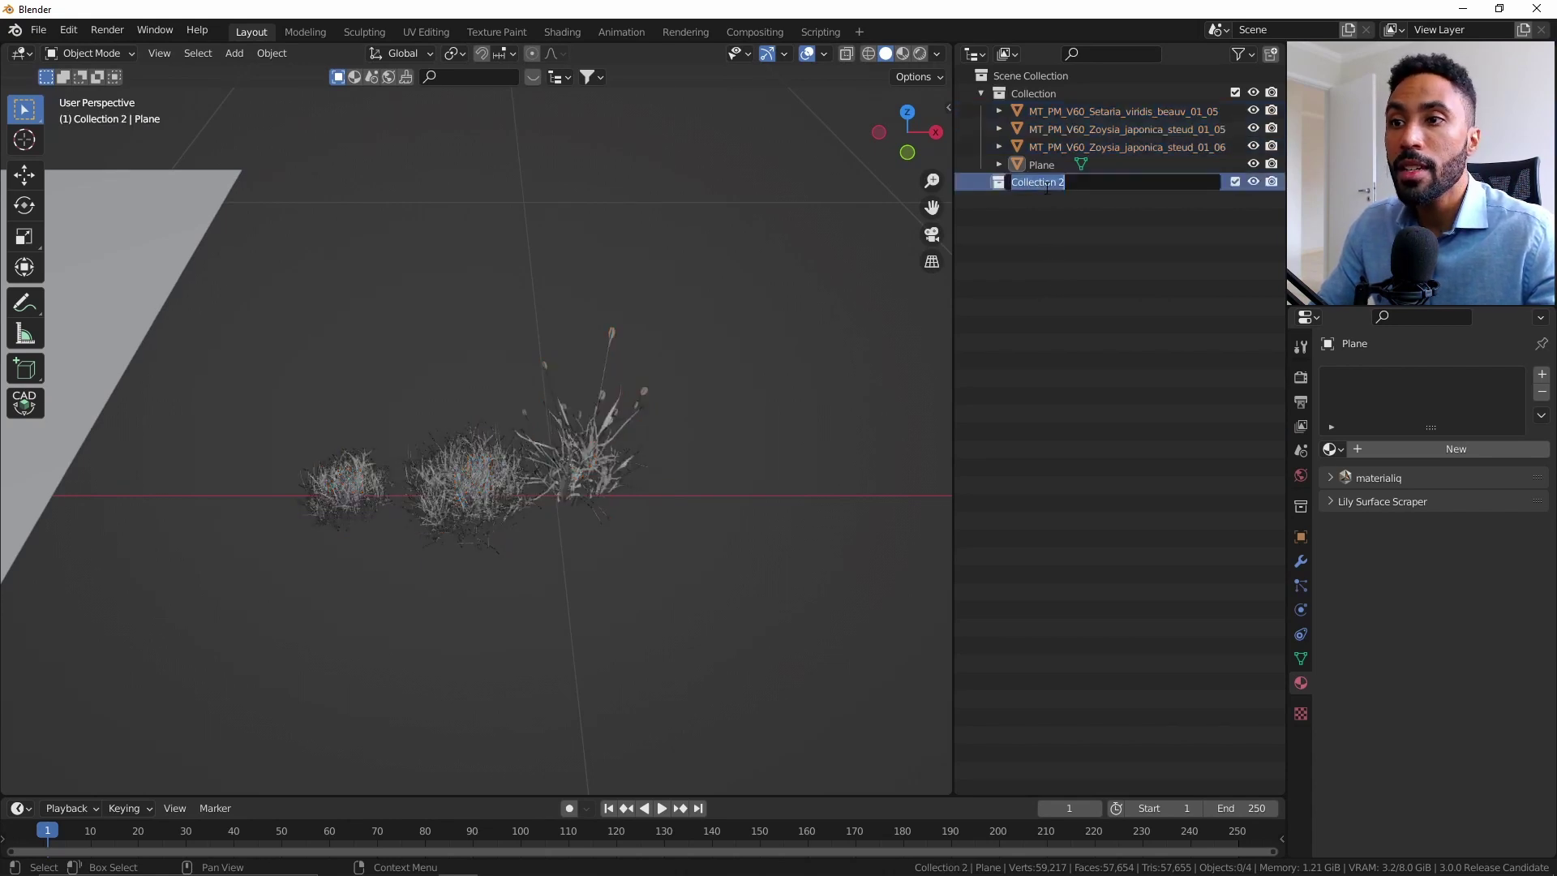
text(Grass)
key(Return)
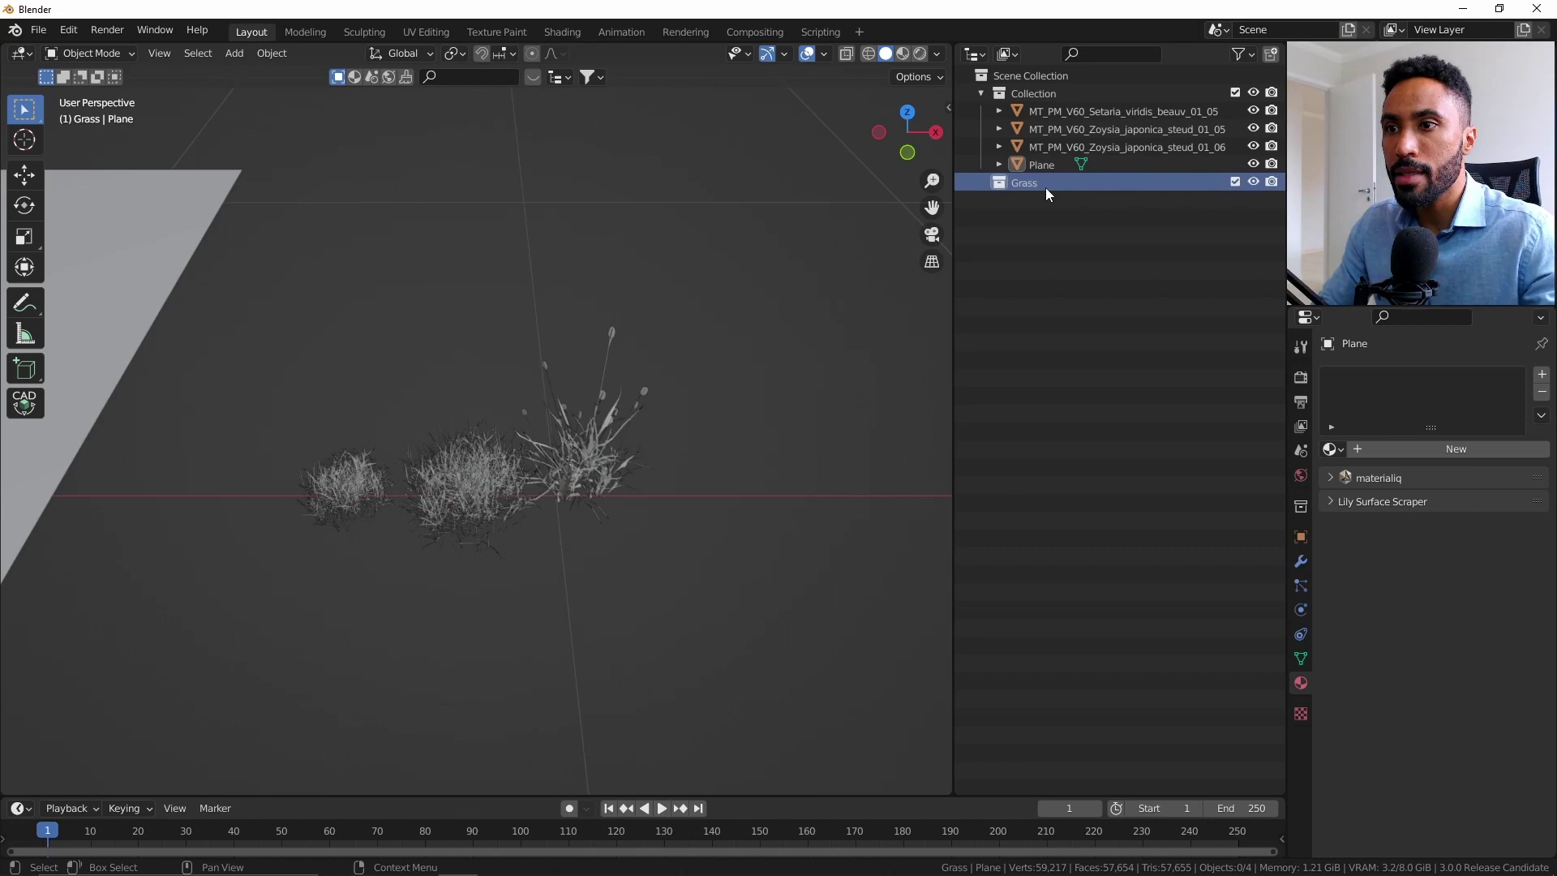
click(1054, 147)
shift+click(1058, 112)
drag(1058, 131, 1045, 177)
click(1039, 265)
Widen the 3D view and select the plane on its own, orbiting around it
scroll(820, 396, down, 3)
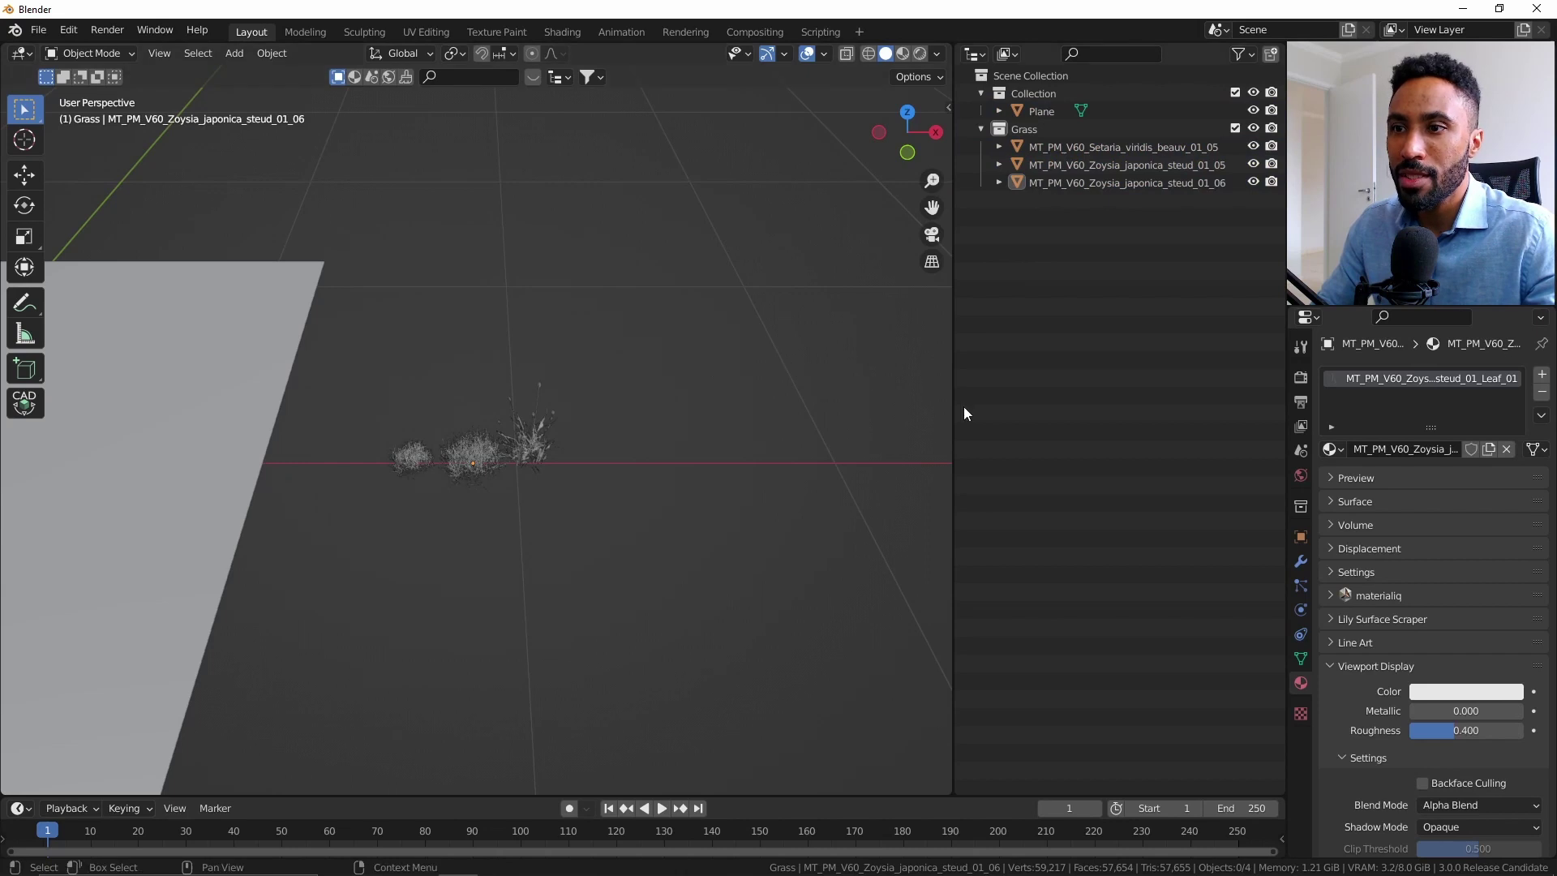
drag(954, 404, 1072, 380)
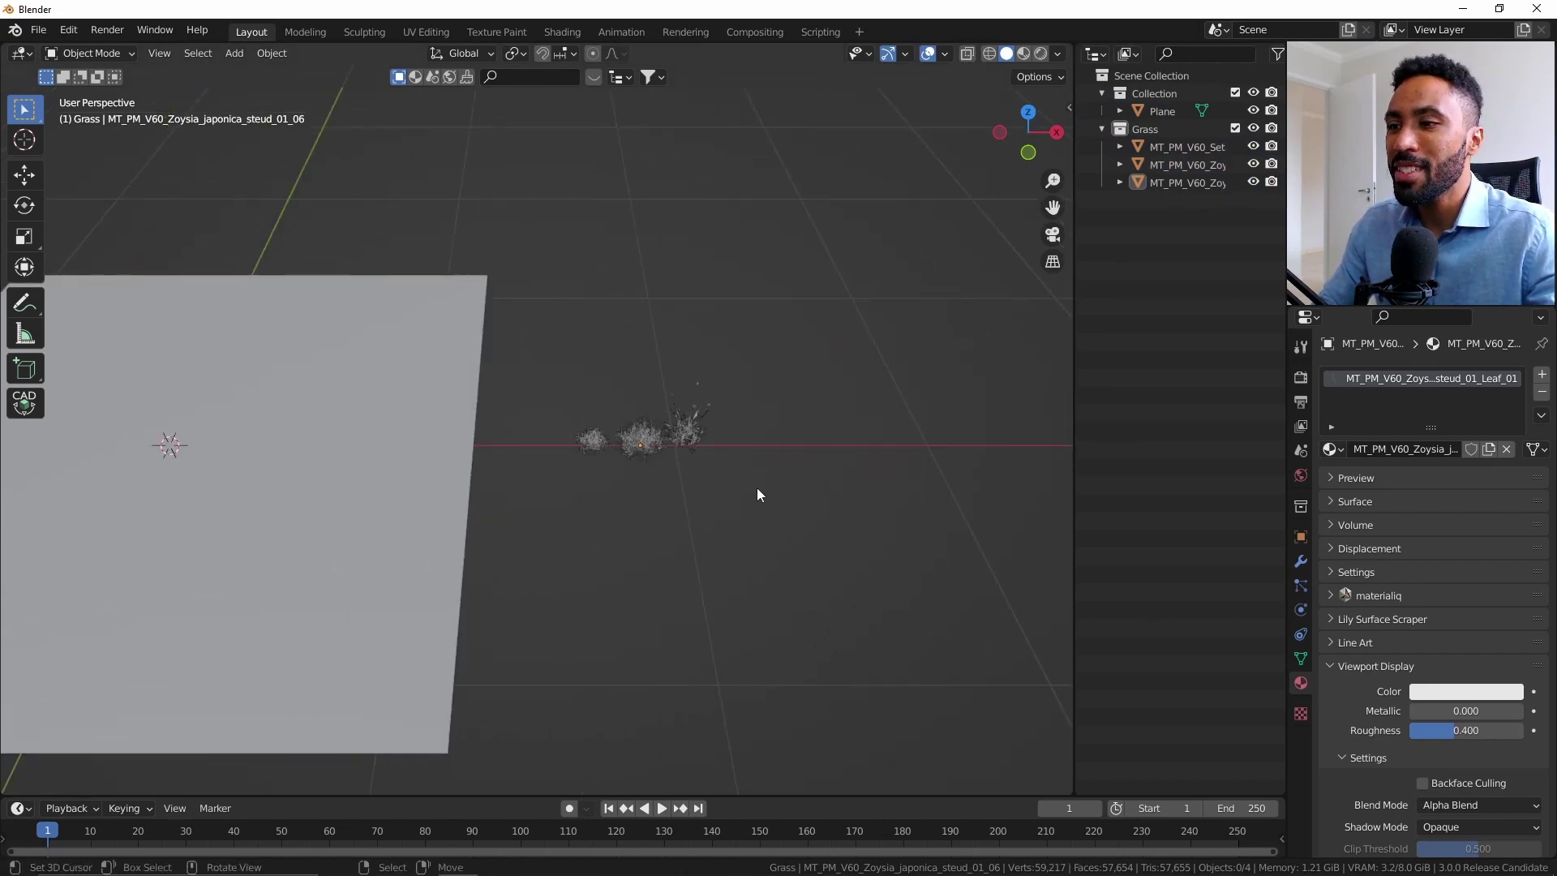
drag(568, 390, 698, 514)
scroll(673, 495, down, 3)
scroll(568, 487, up, 3)
click(467, 493)
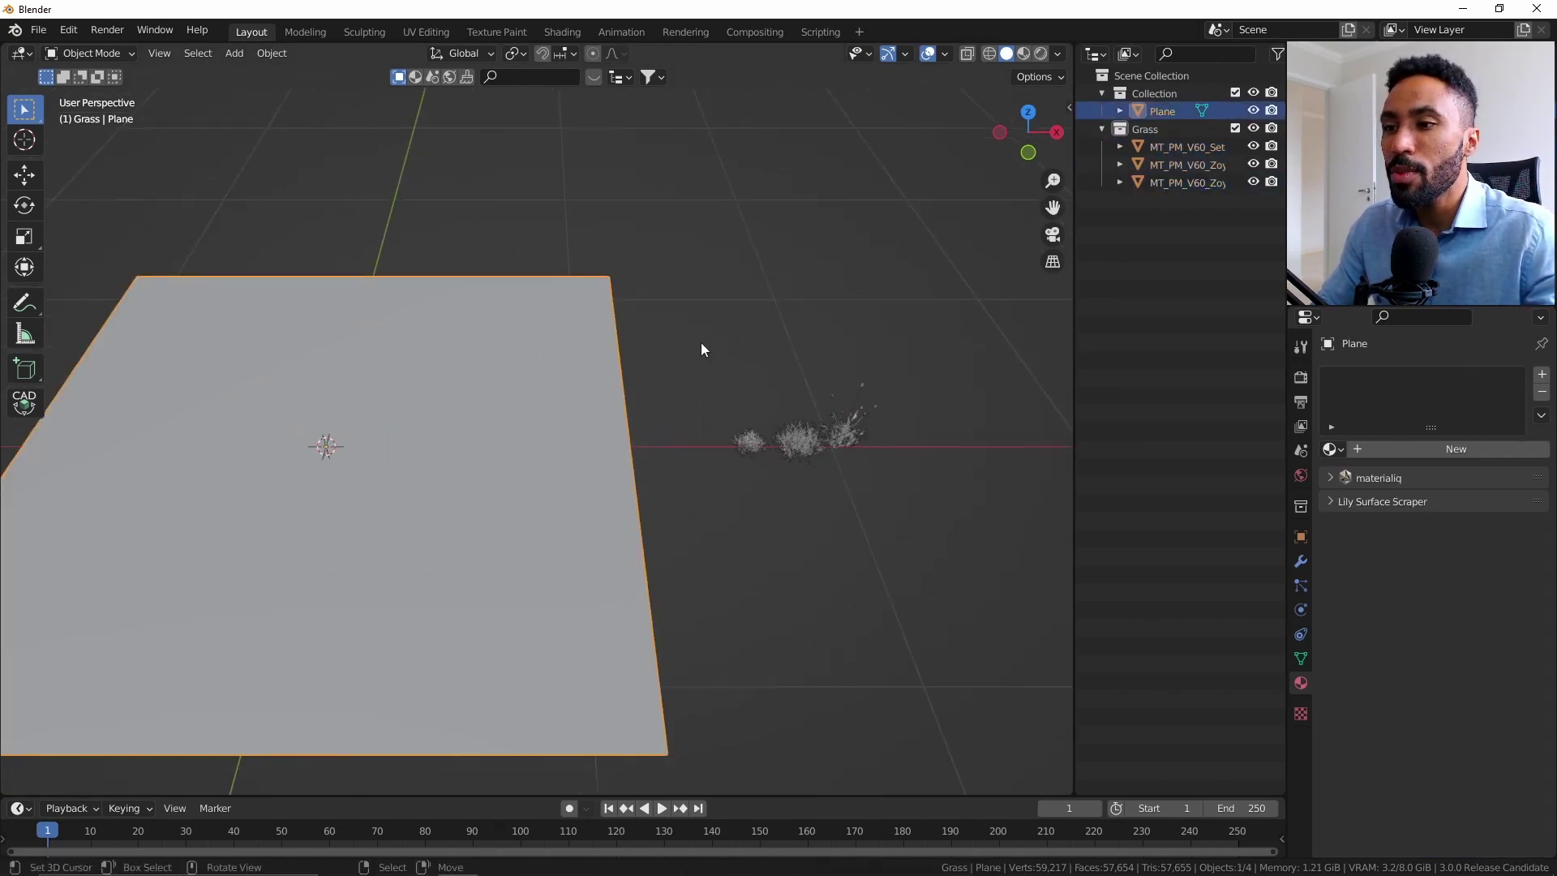
drag(701, 343, 876, 474)
click(527, 456)
middle_drag(538, 451, 690, 324)
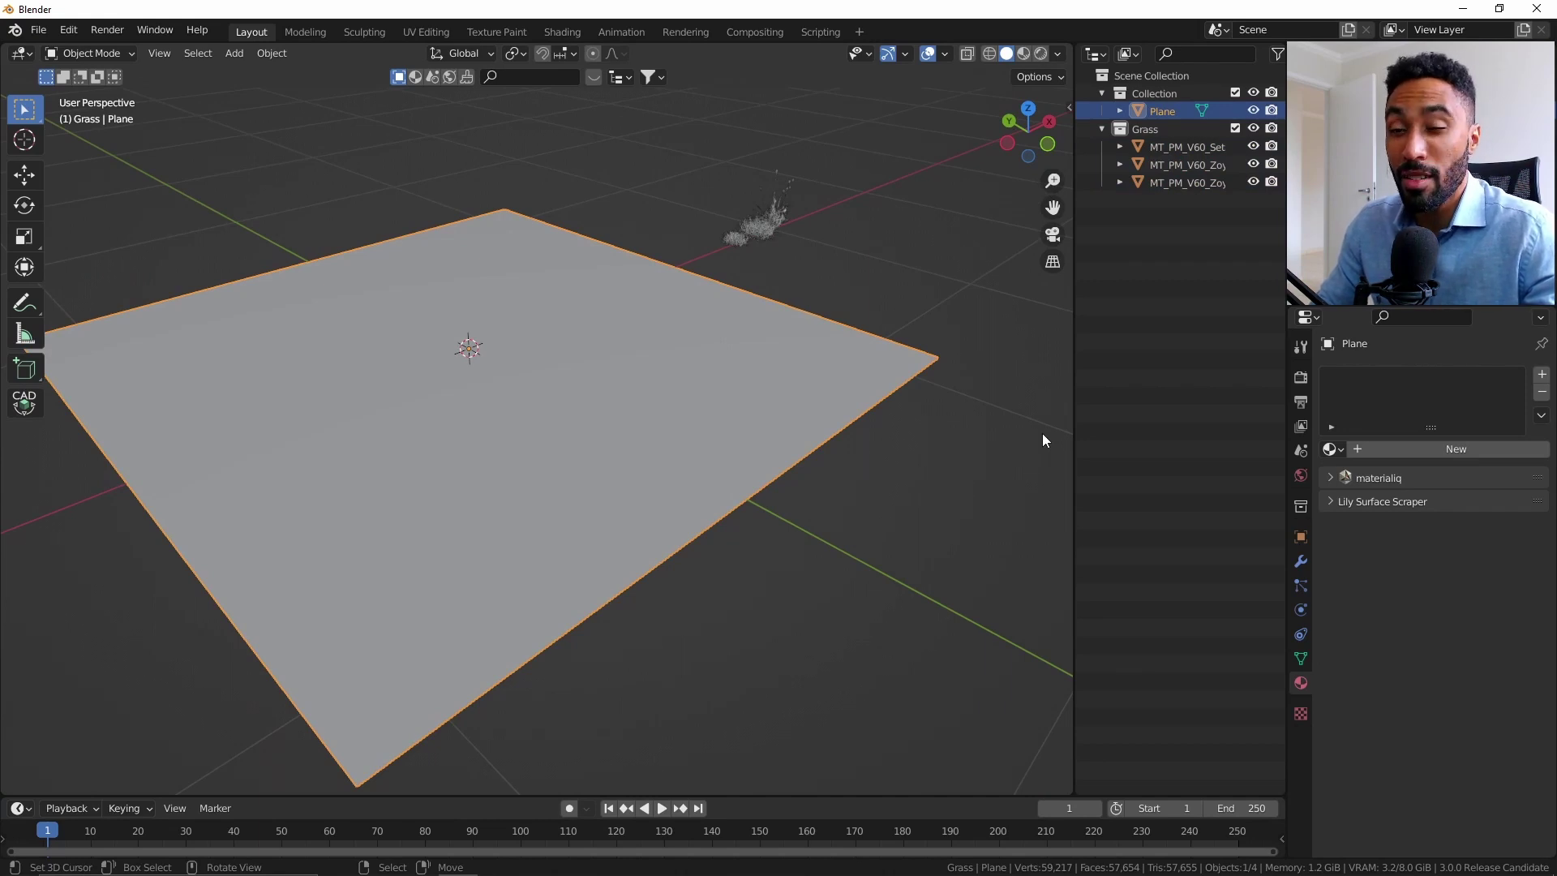
Add a Hair particle system to the plane with 500 particles
click(1302, 561)
click(1301, 583)
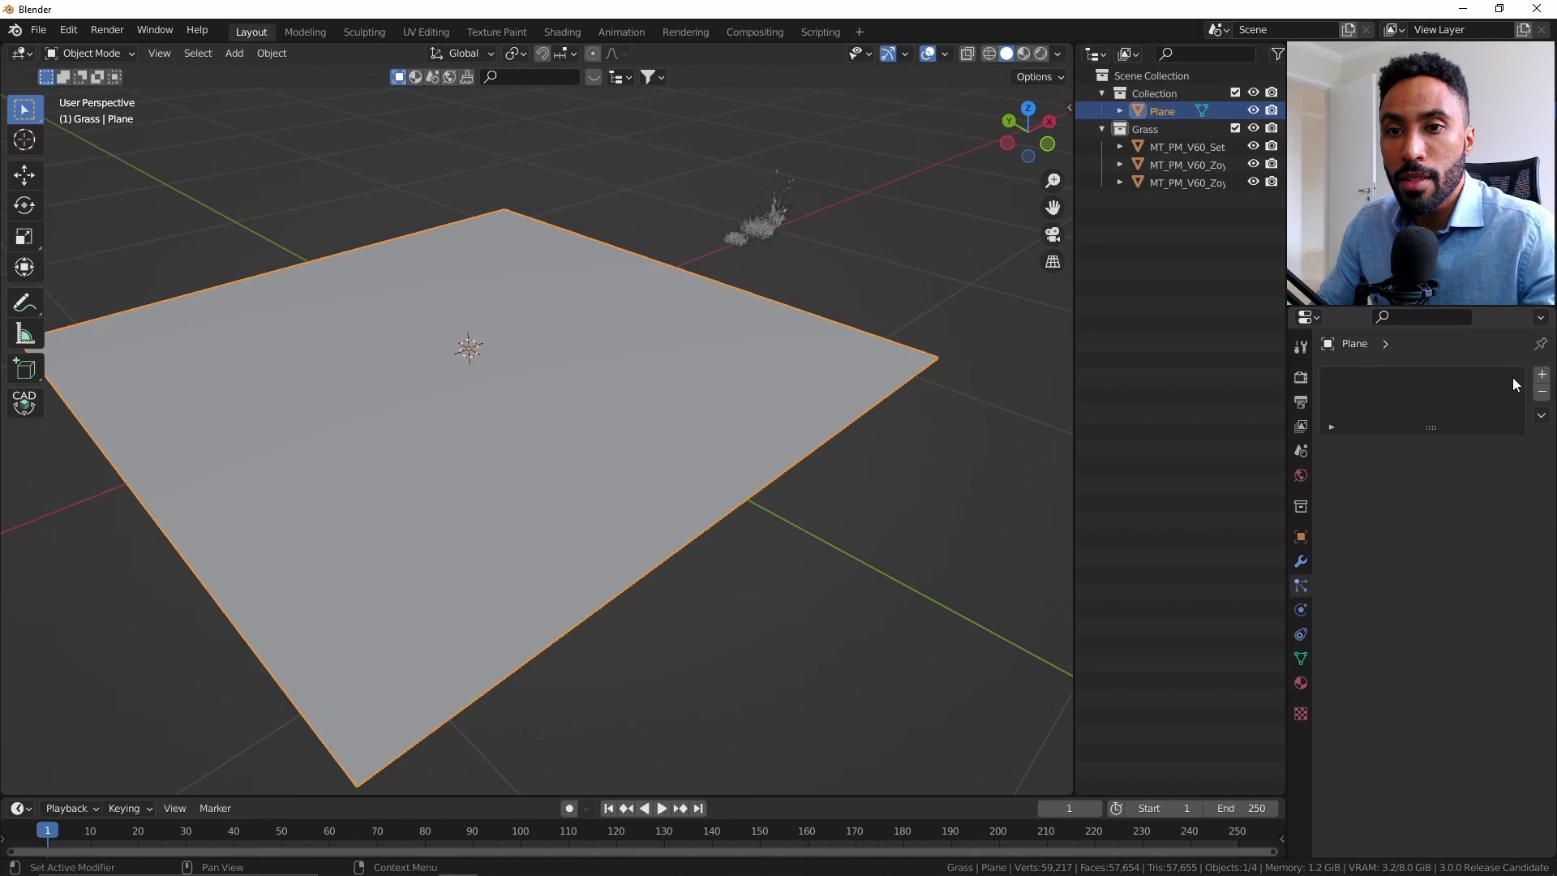
click(1542, 374)
click(1477, 474)
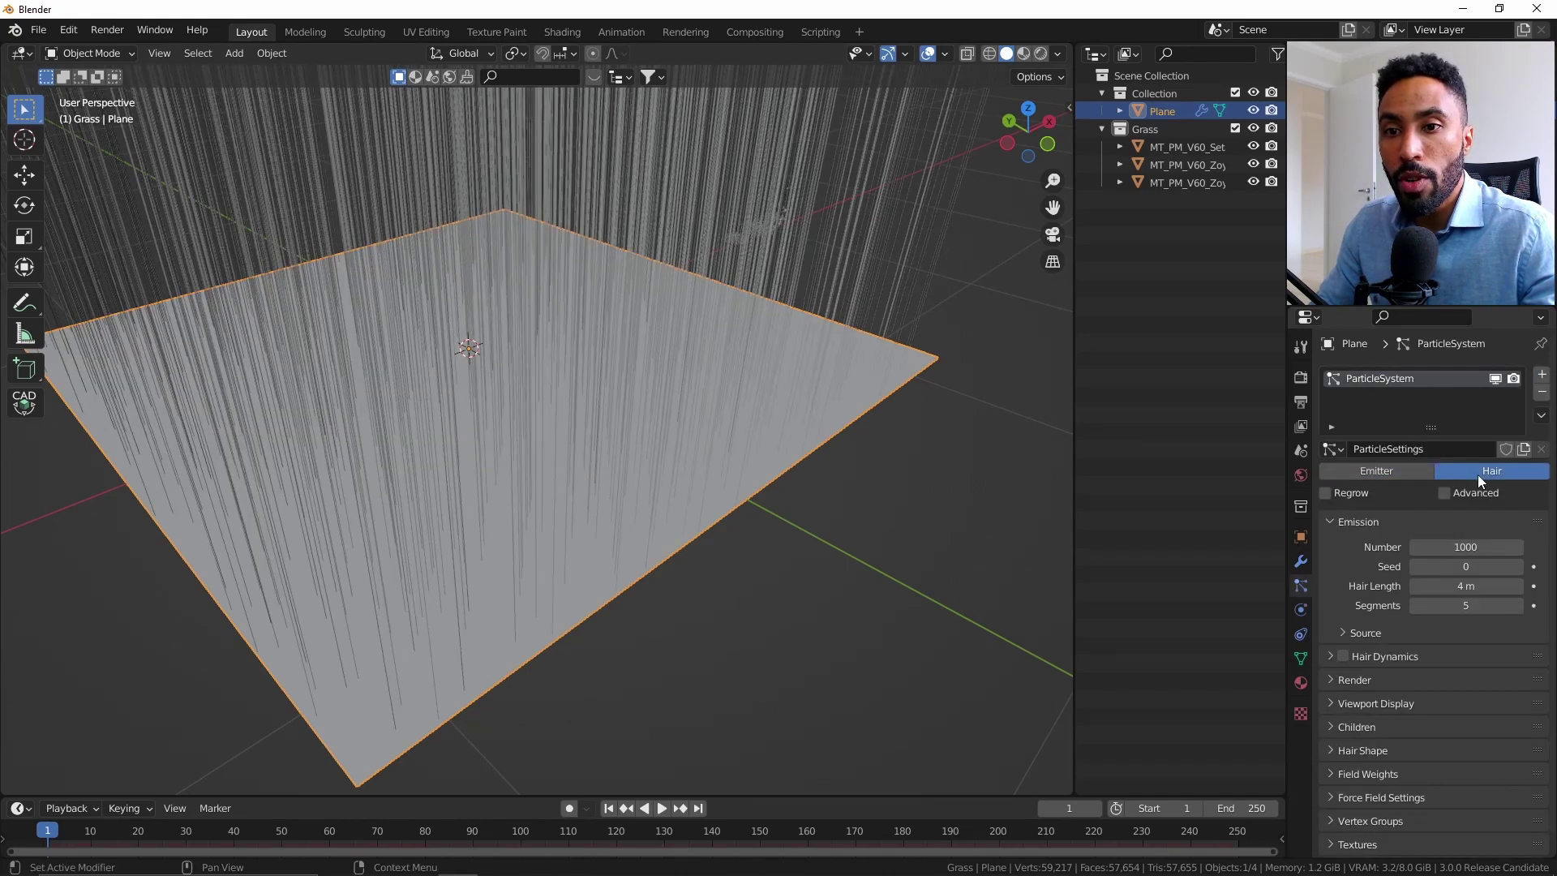
click(1446, 494)
click(1456, 546)
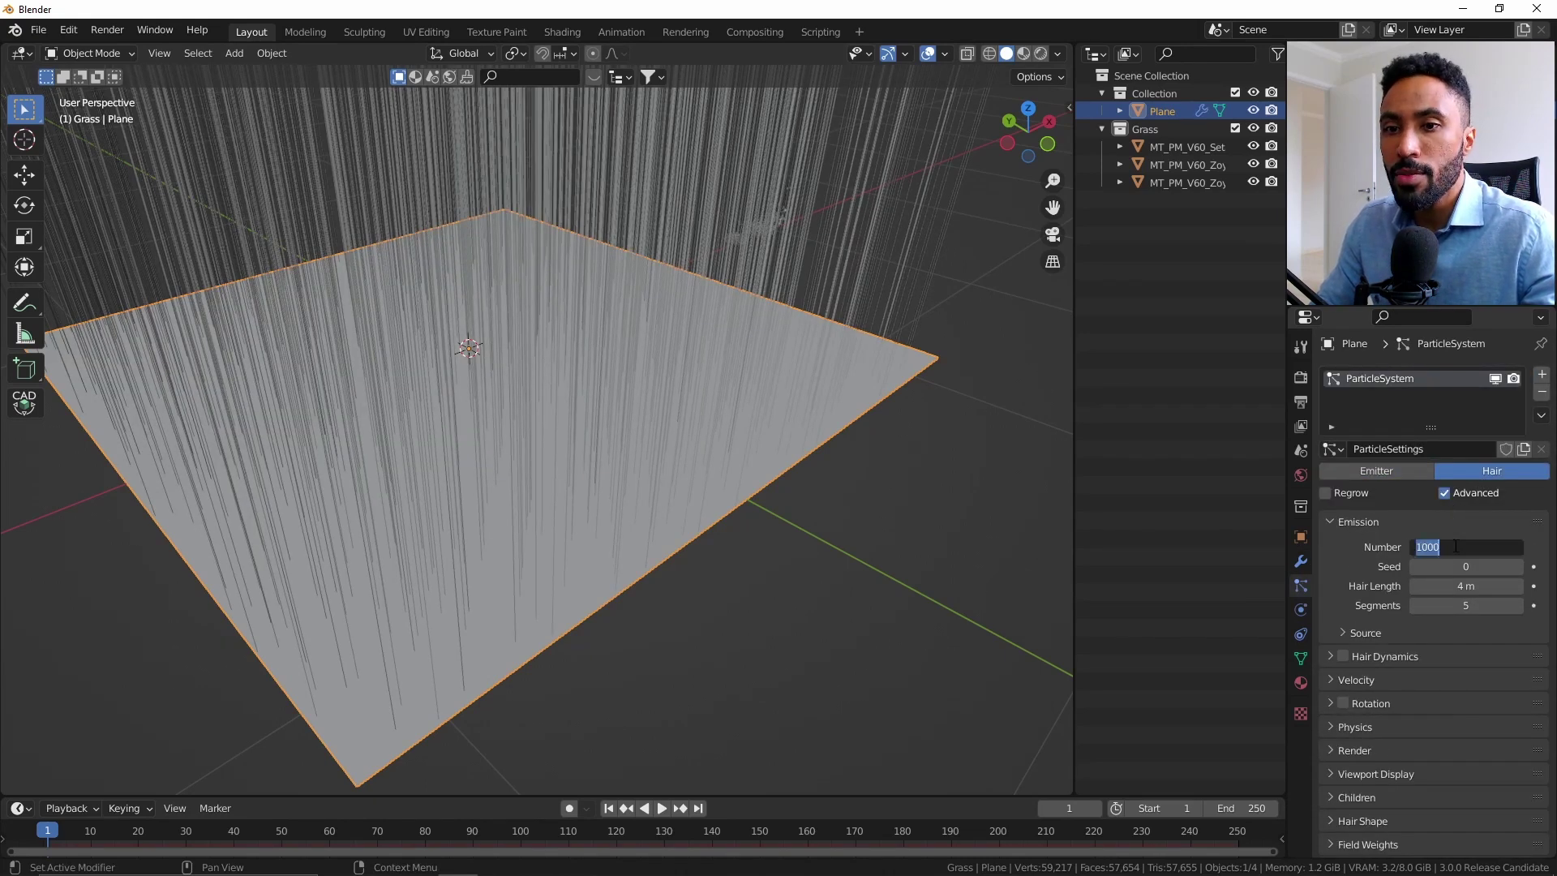
text(5)
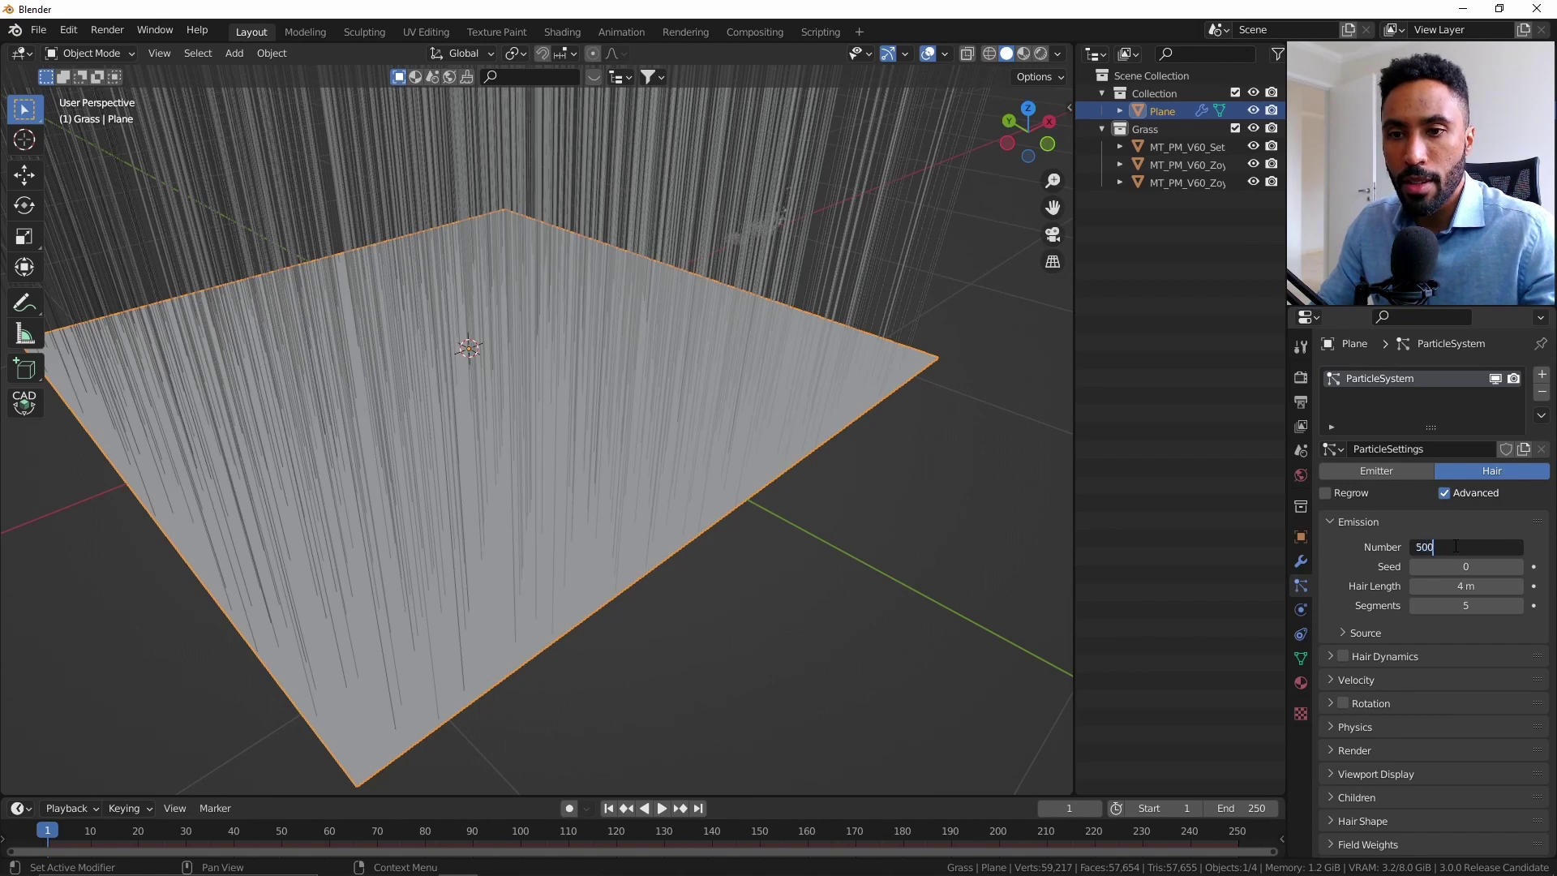
key(Return)
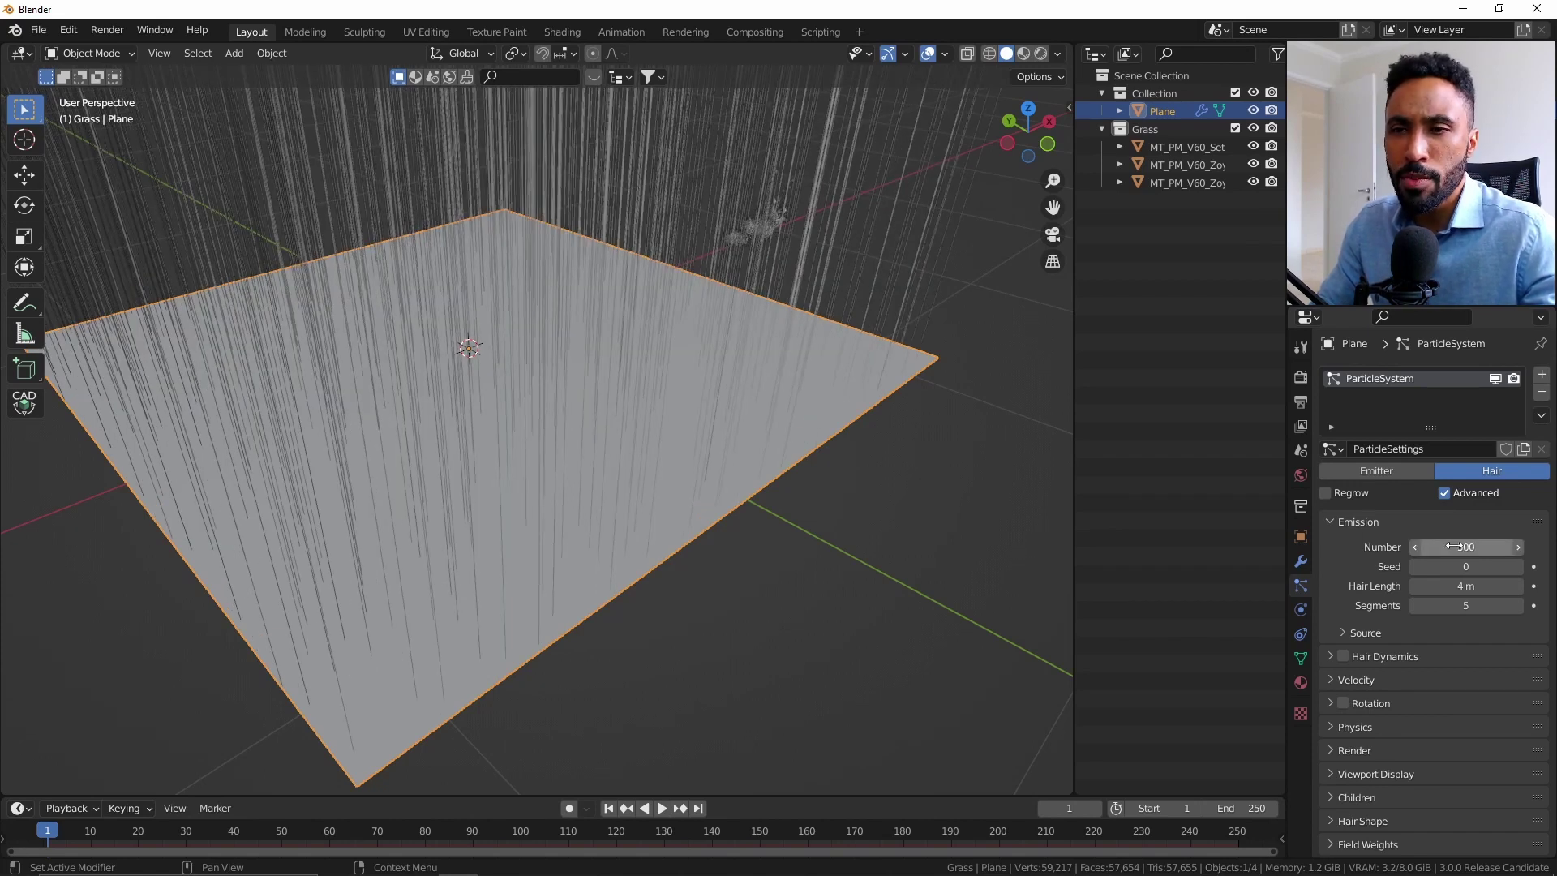
Set the particles to render as Collection using the Grass collection
scroll(1419, 618, down, 3)
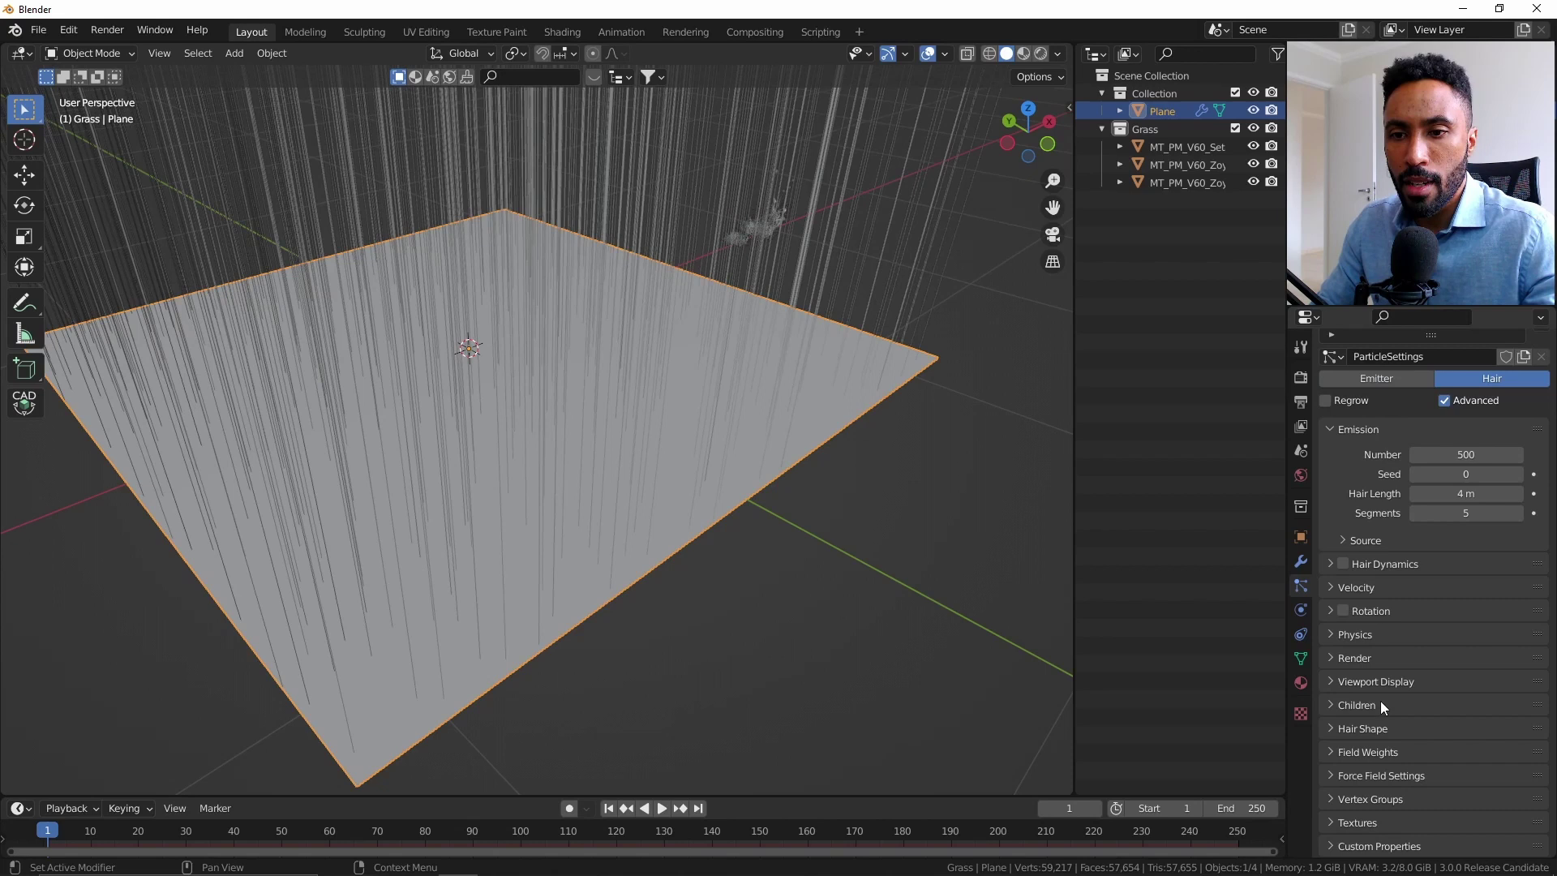
click(1365, 658)
scroll(1365, 660, down, 5)
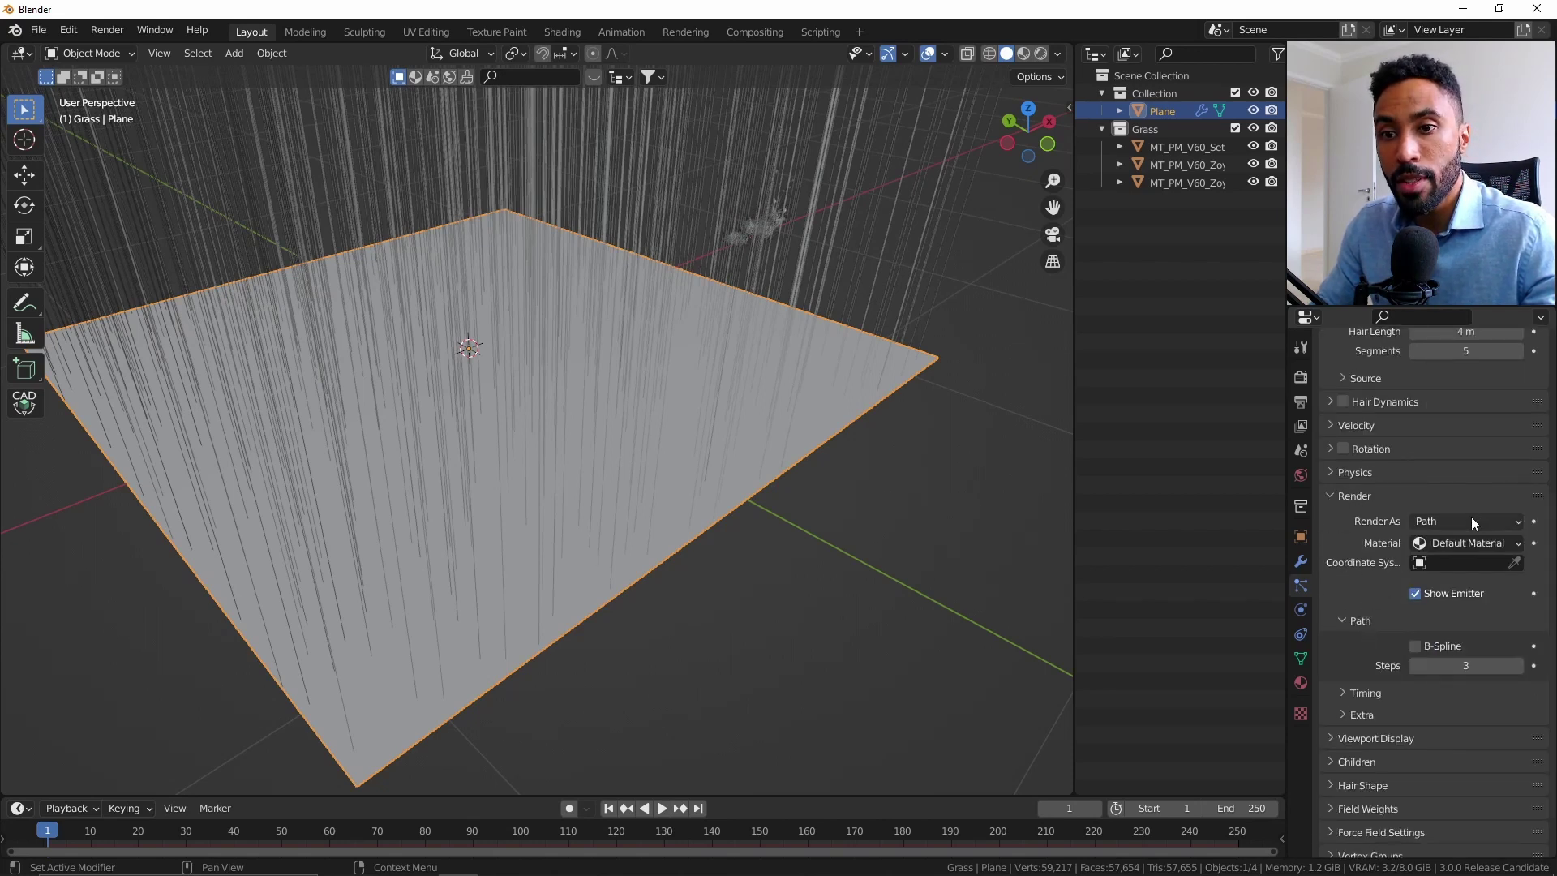
click(1443, 520)
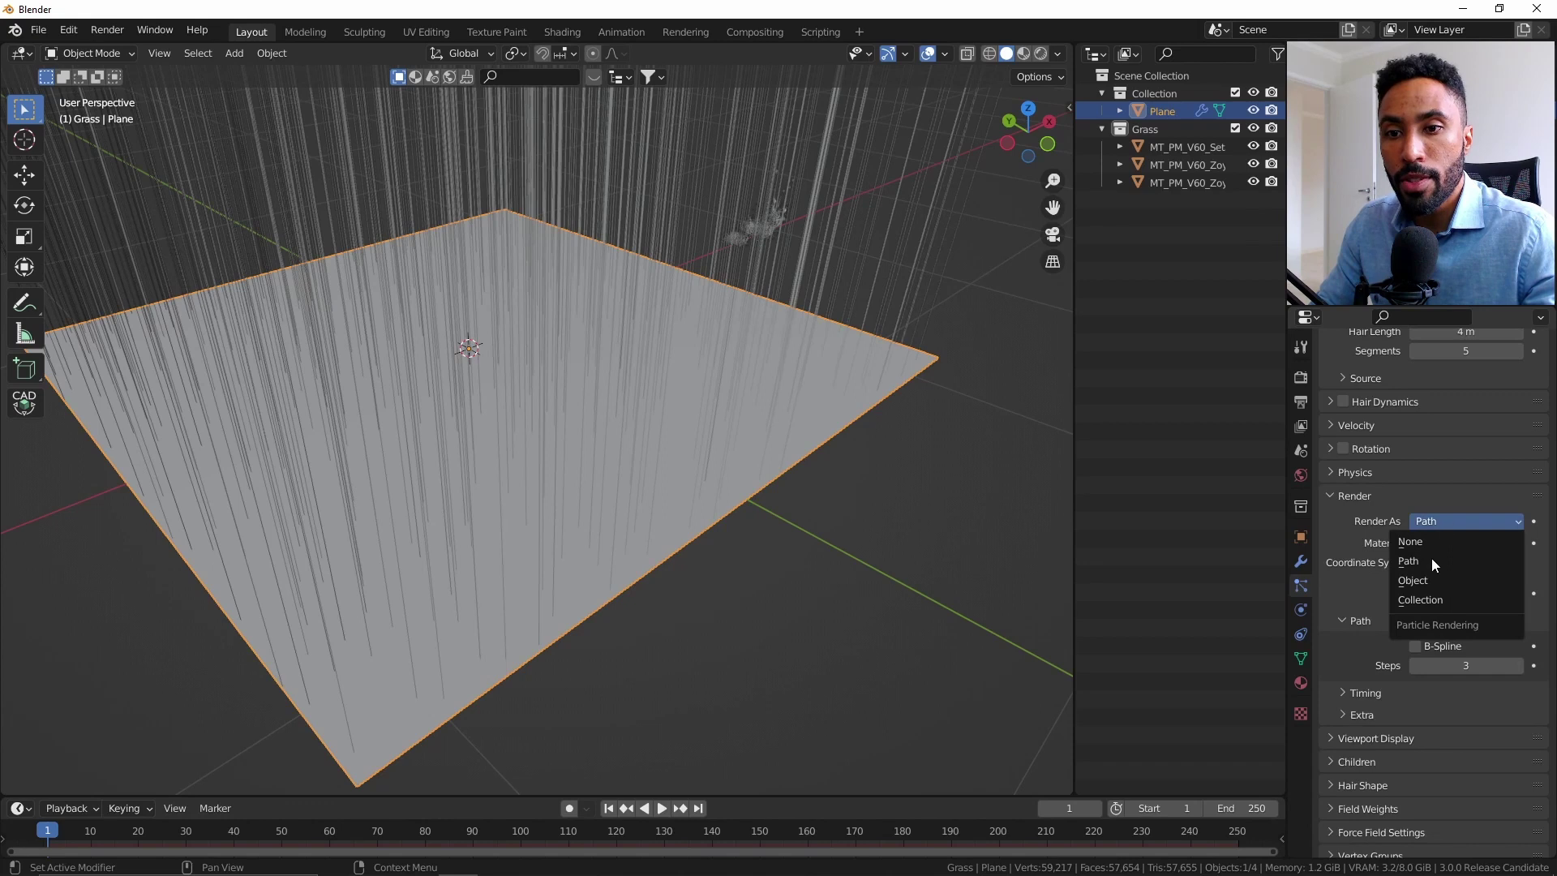
click(1422, 599)
click(1438, 649)
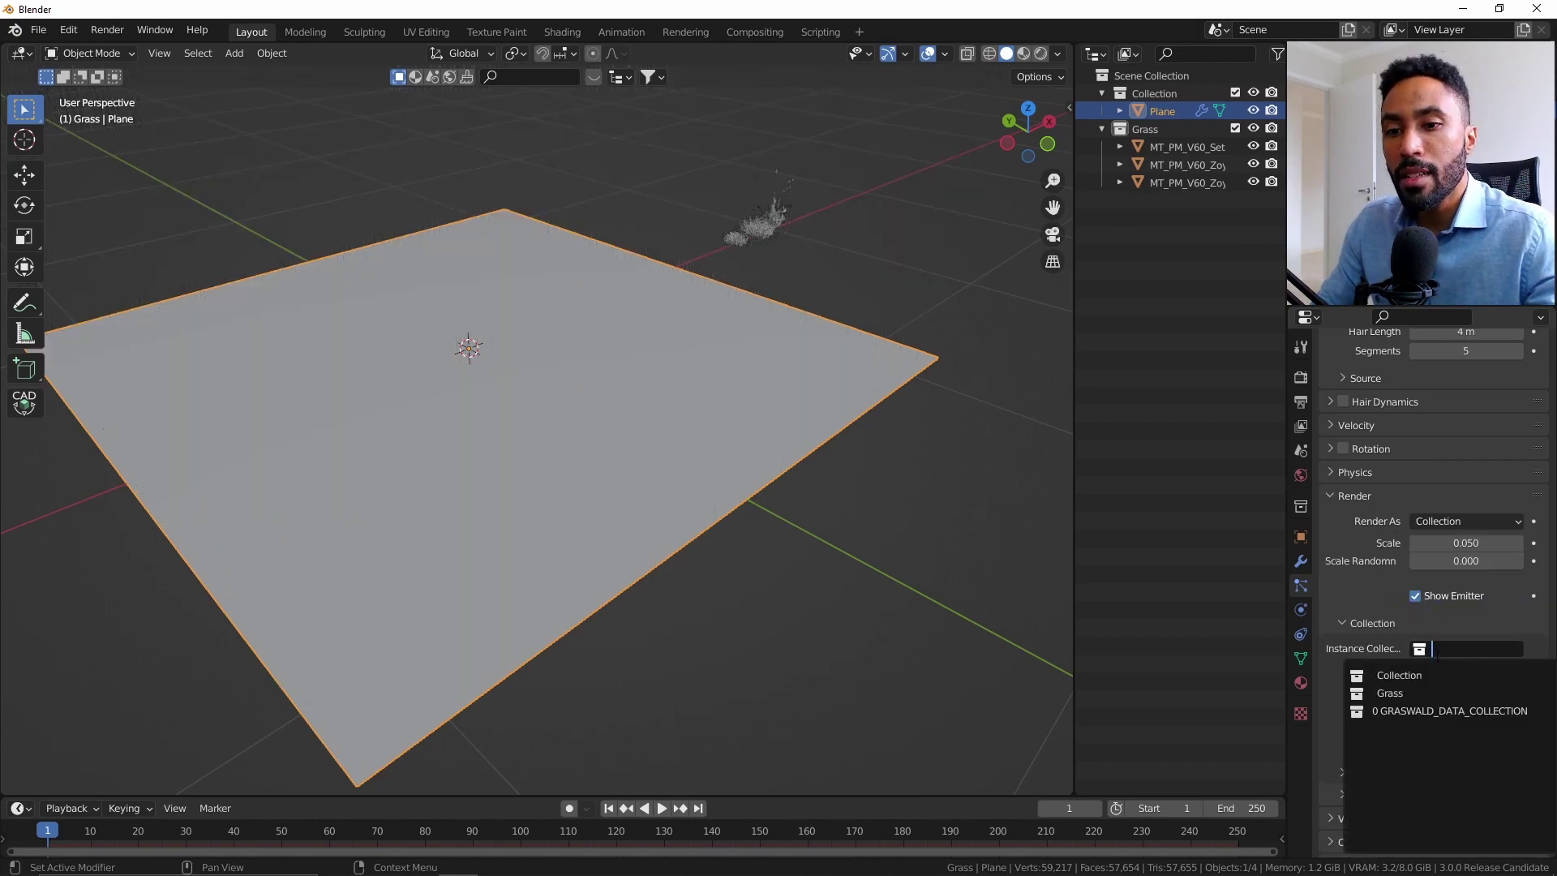
click(1415, 694)
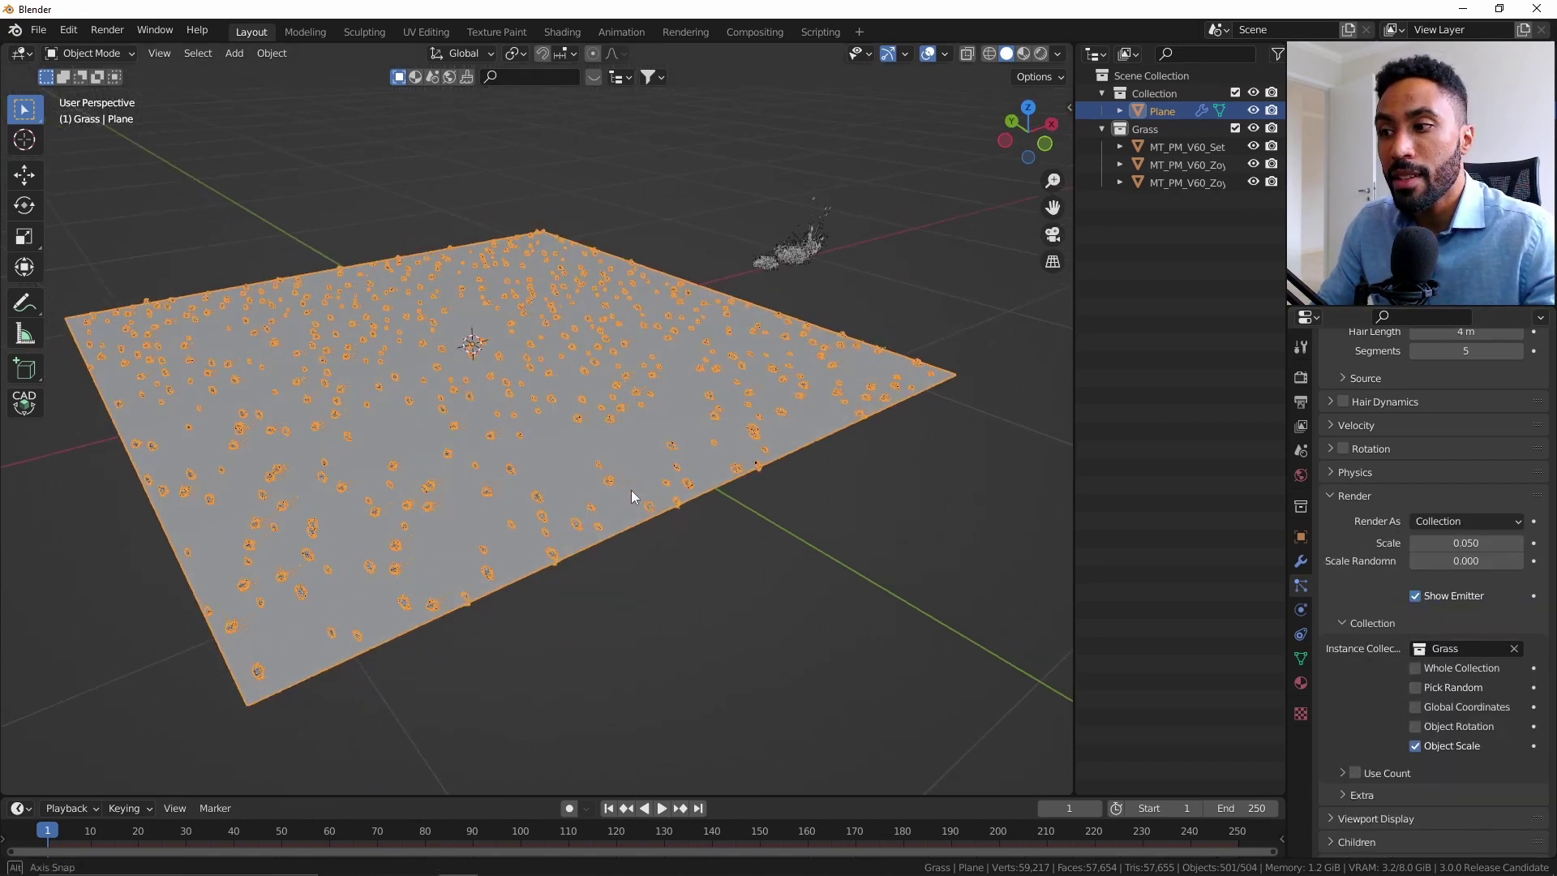
Inspect the instanced grass from the right in orthographic view
scroll(628, 483, up, 5)
middle_drag(644, 416, 708, 401)
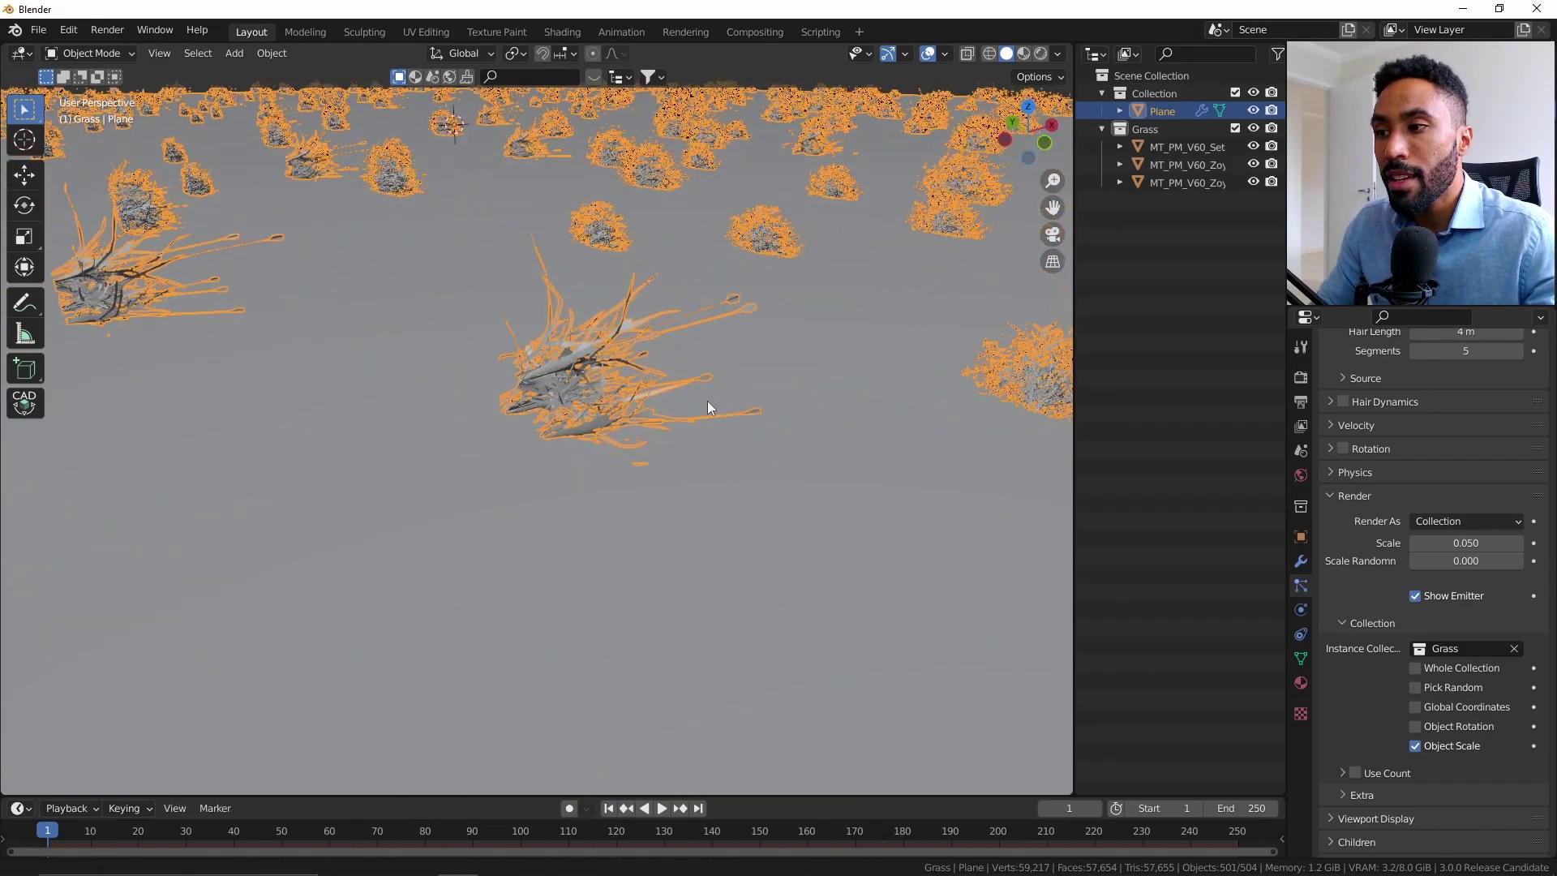
key(KP_5)
key(KP_3)
shift+middle_drag(741, 257, 615, 511)
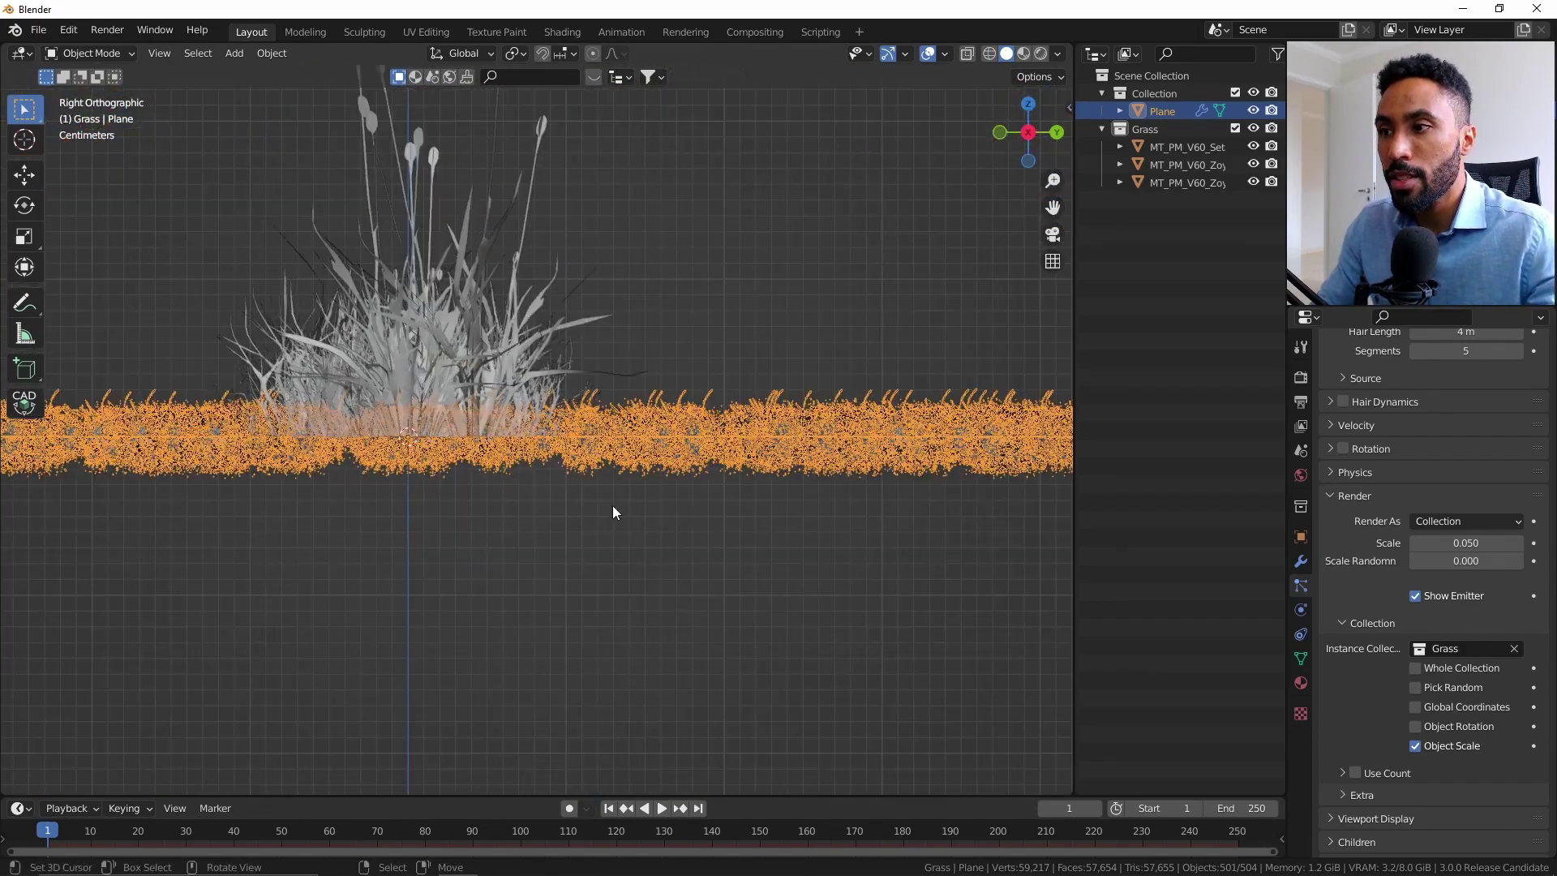
scroll(468, 442, up, 6)
scroll(465, 443, down, 4)
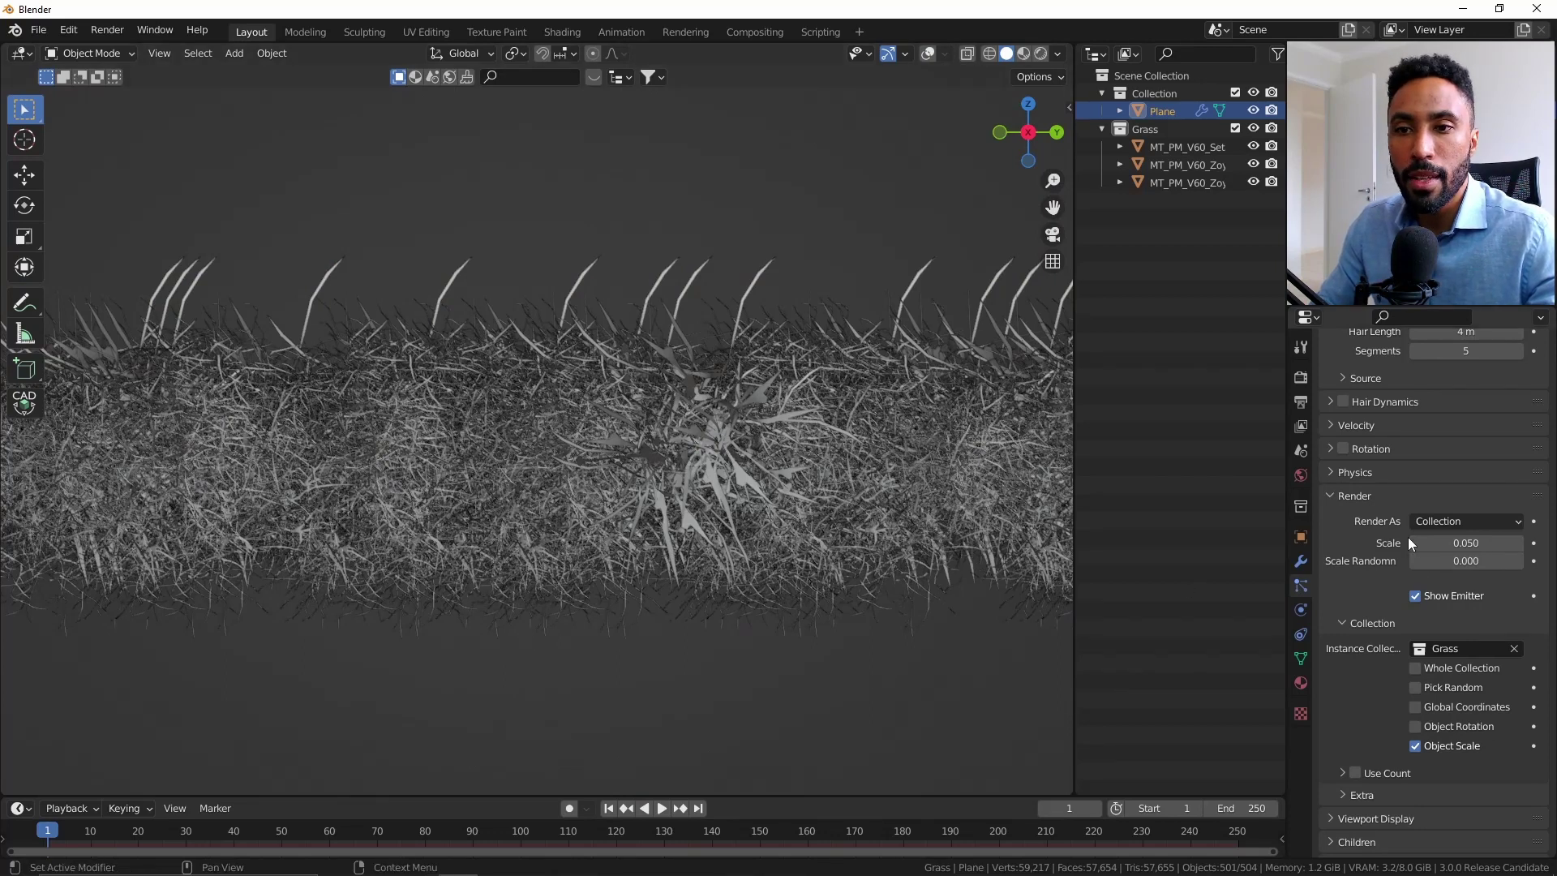
Enable hair particle Rotation with Orientation Axis Global Y, then orbit to an elevated view
click(1345, 449)
click(1379, 449)
scroll(1346, 451, up, 4)
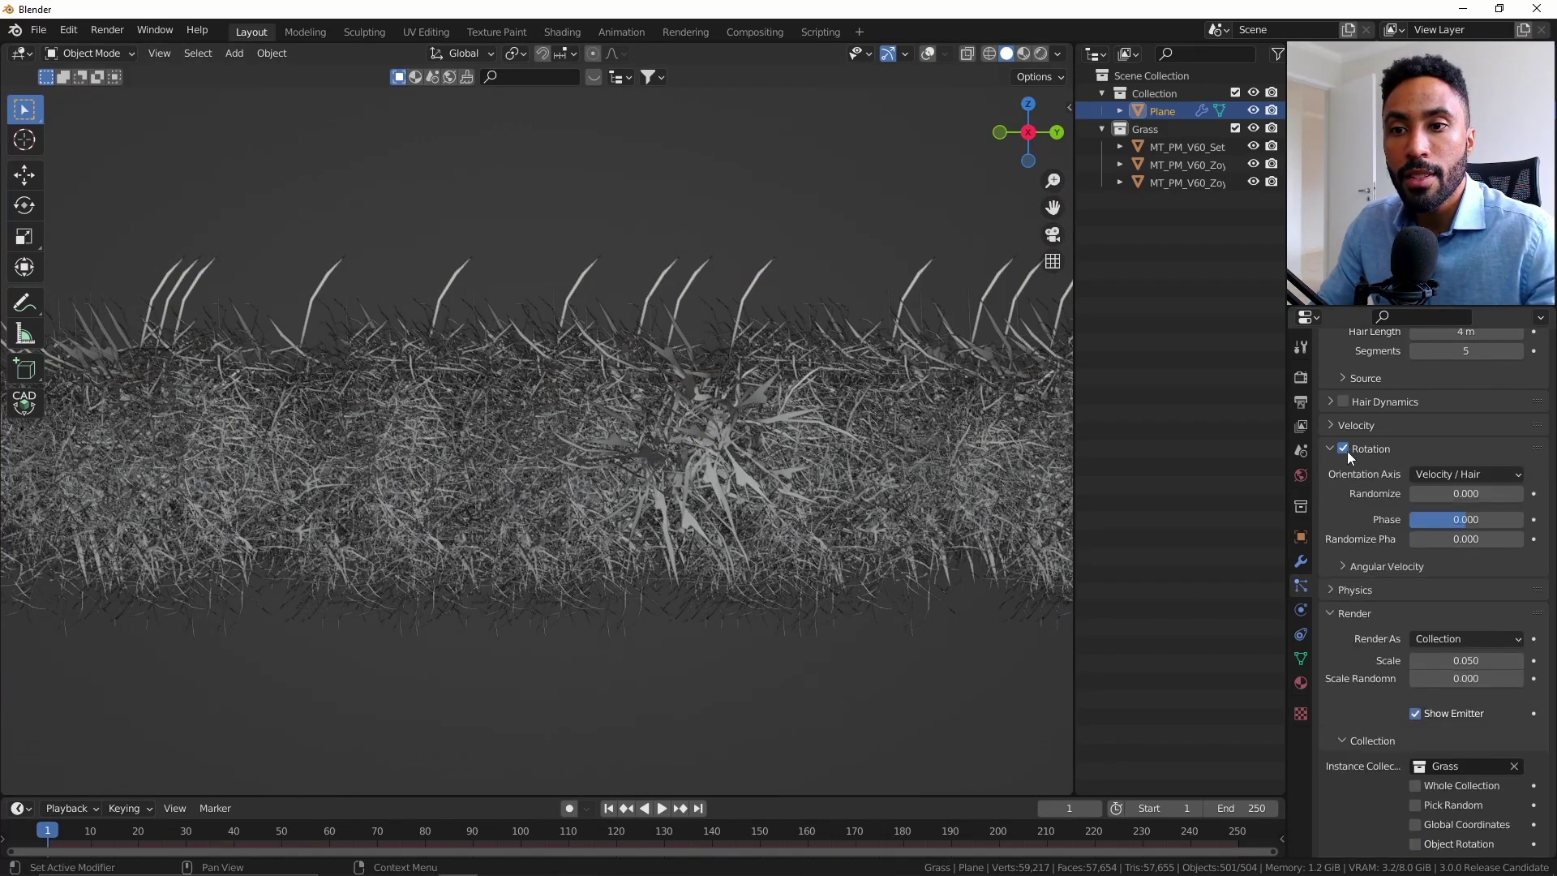
scroll(1381, 478, up, 4)
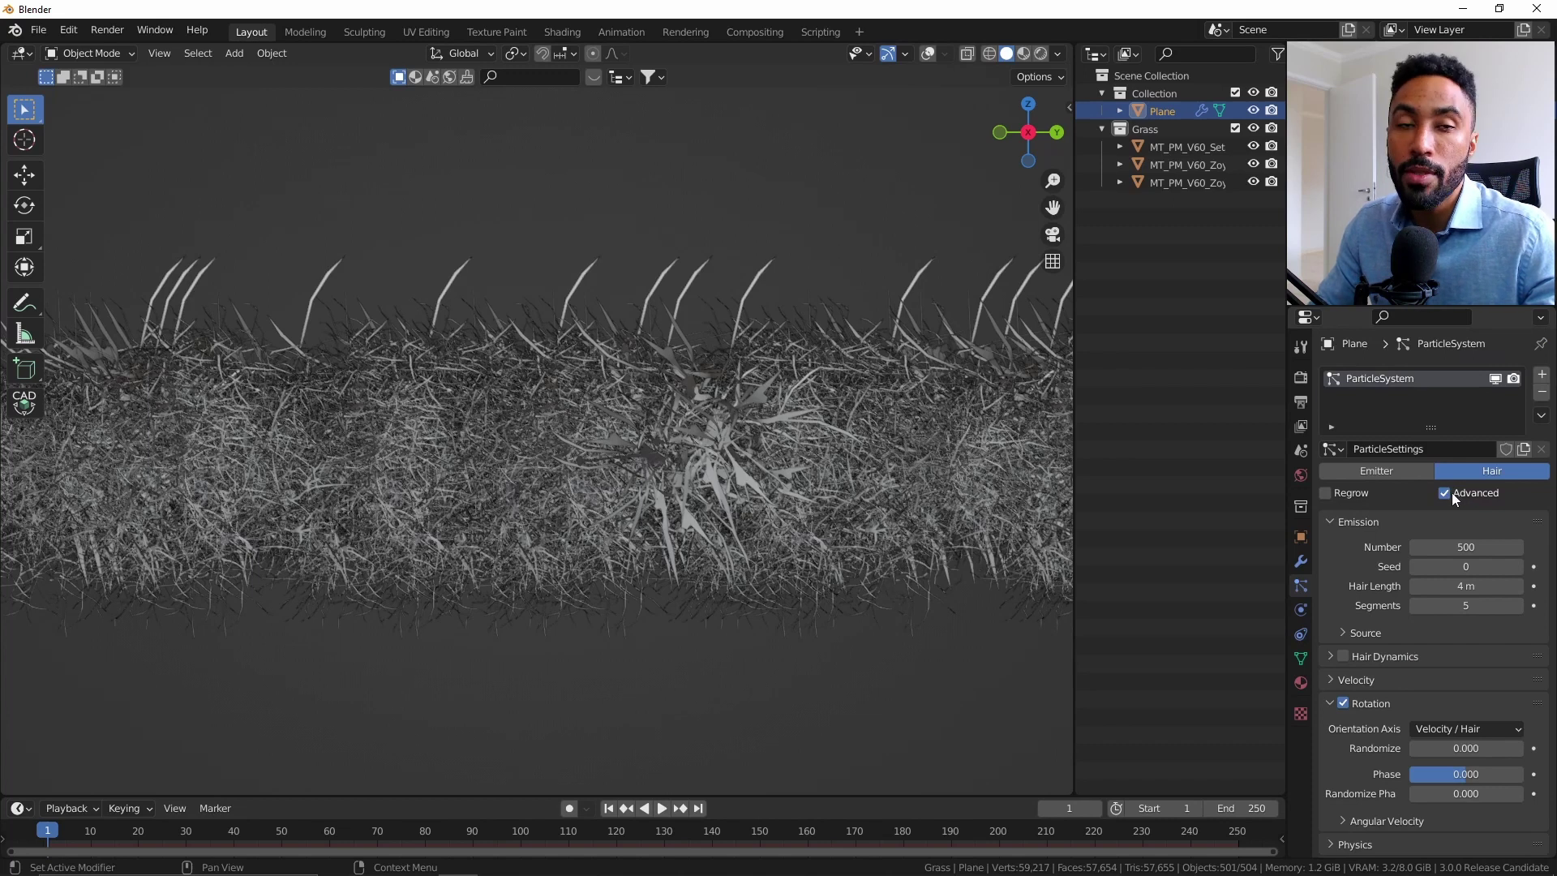
scroll(1452, 493, down, 10)
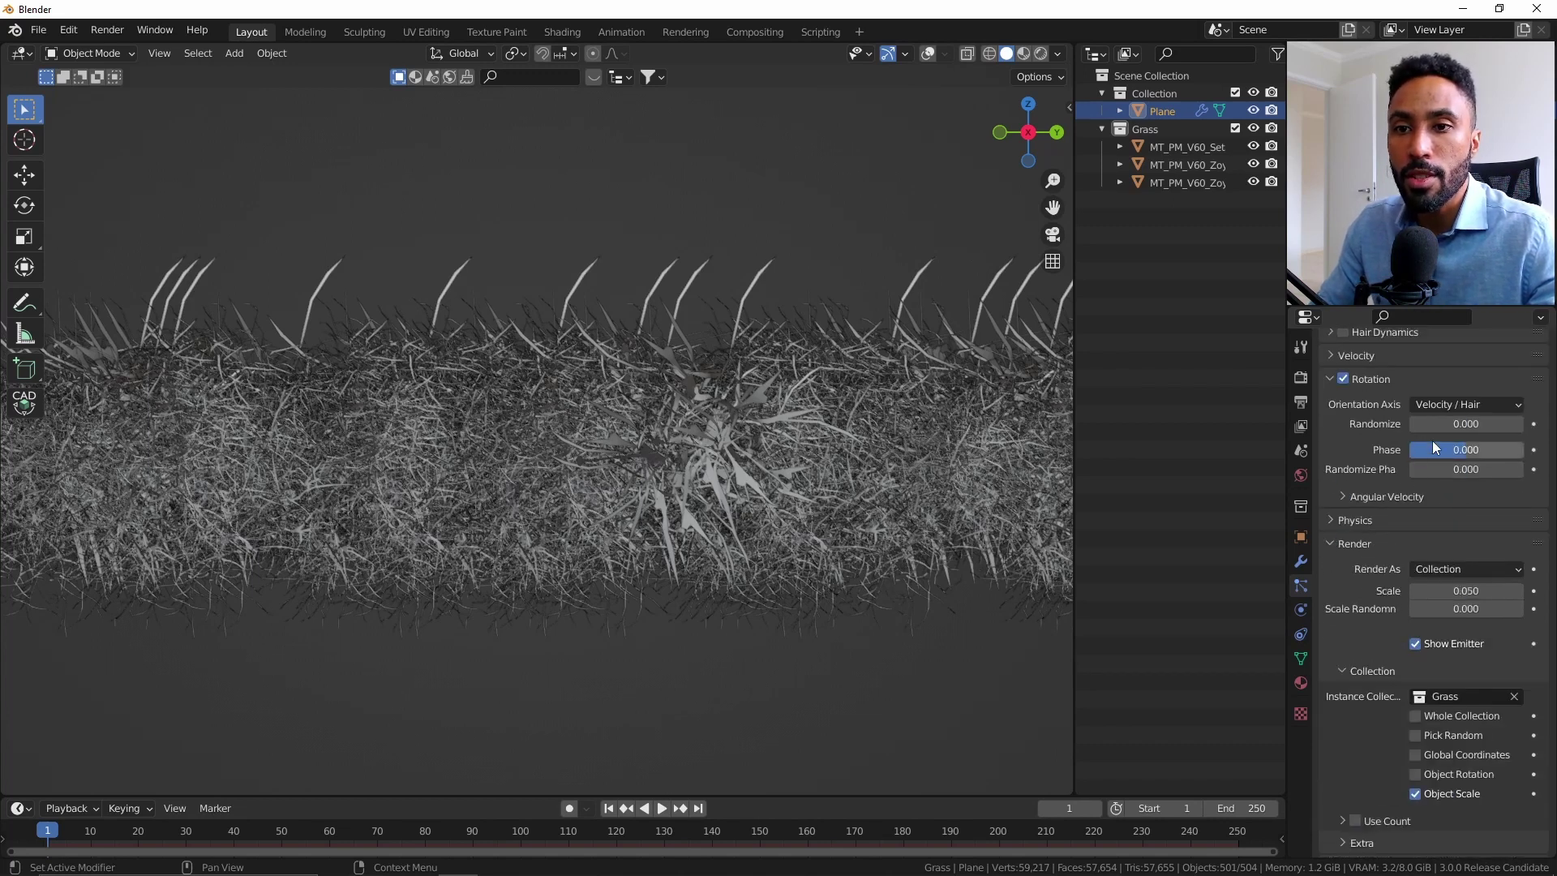
click(1463, 405)
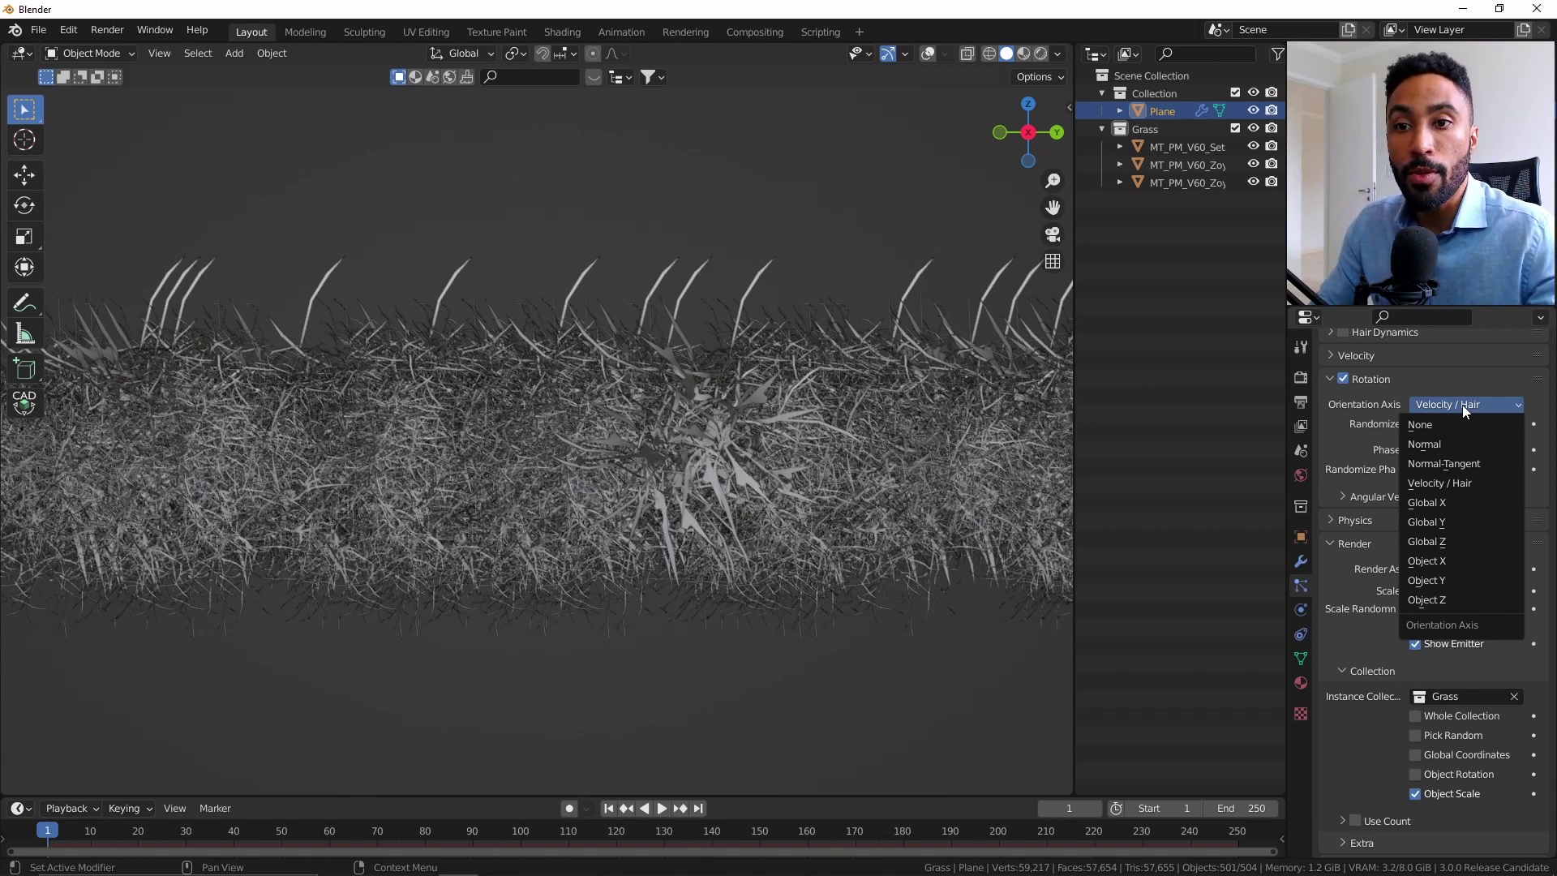
click(1434, 524)
middle_drag(779, 479, 673, 480)
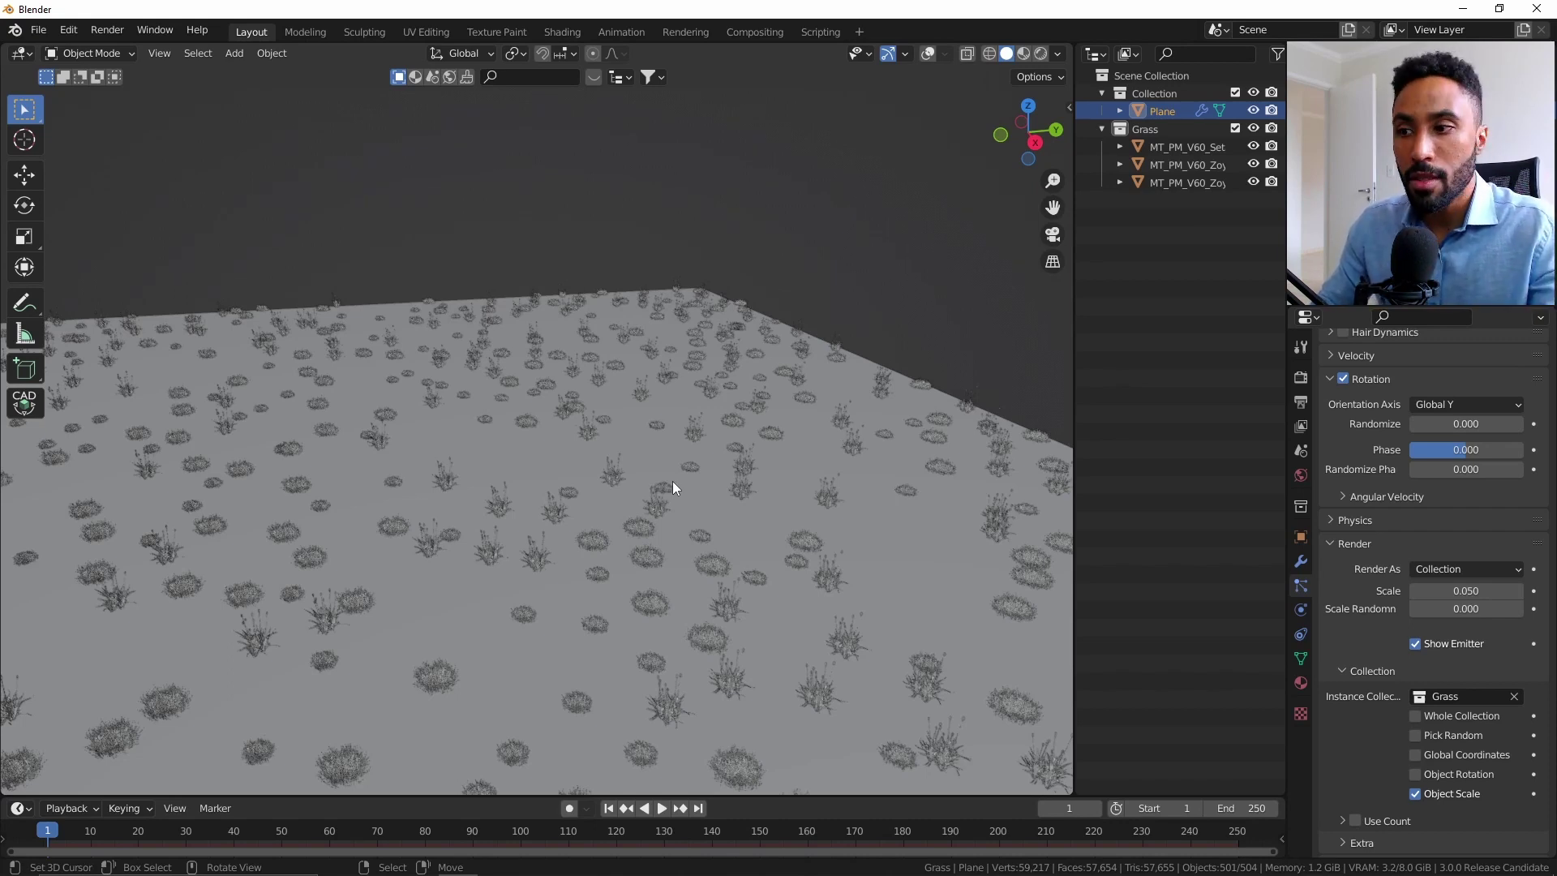
scroll(673, 482, down, 3)
Restore overlays and raise the particle render Scale from 0.05 to 0.25, viewing from the front
key(shift+alt+z)
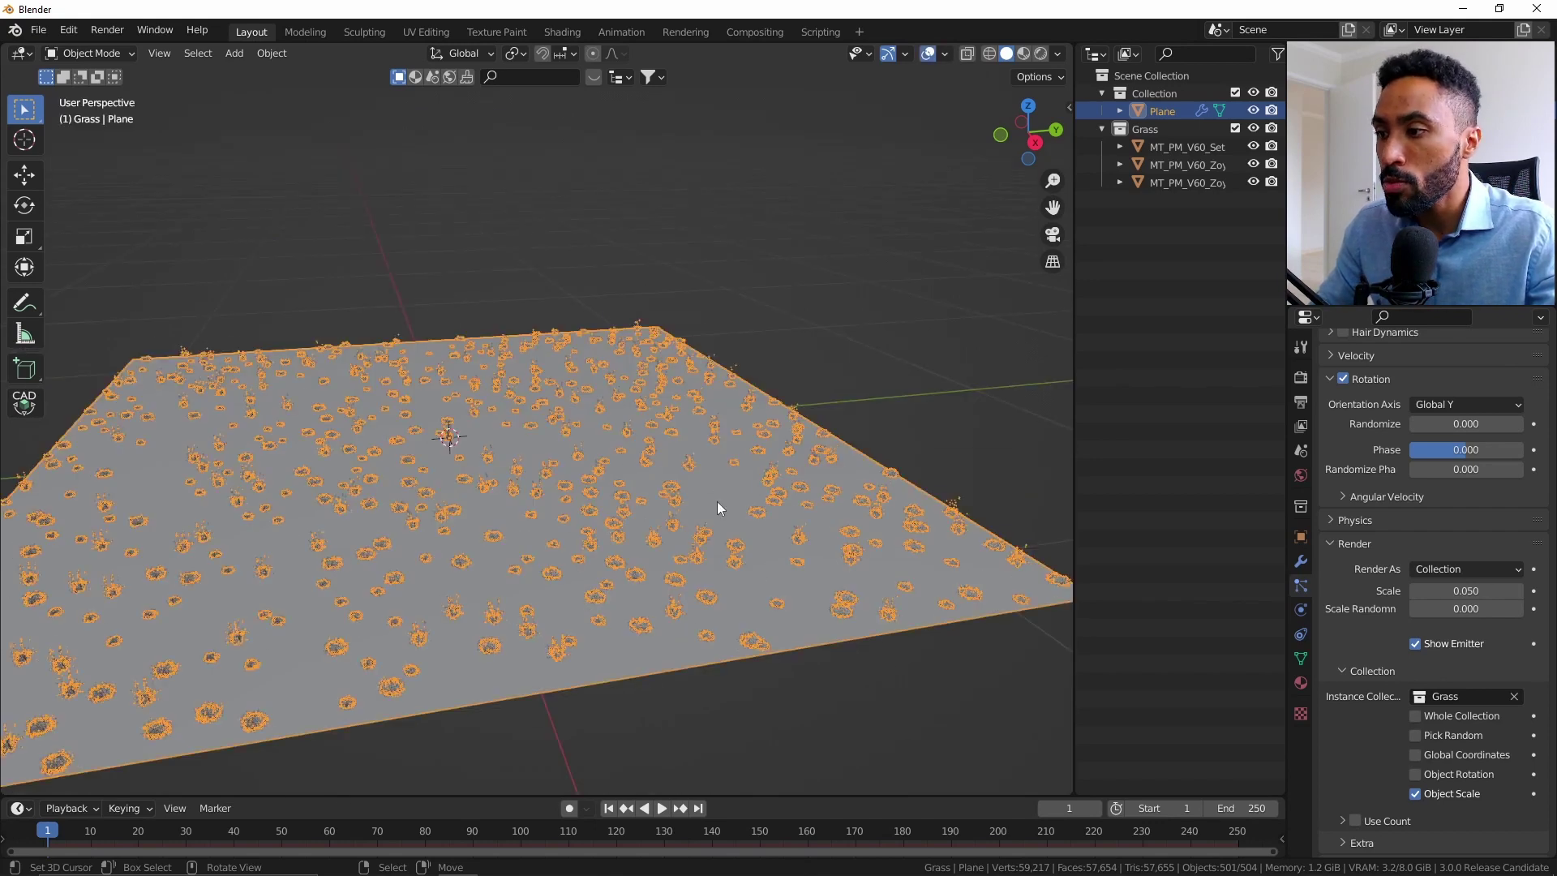
middle_drag(745, 607, 798, 465)
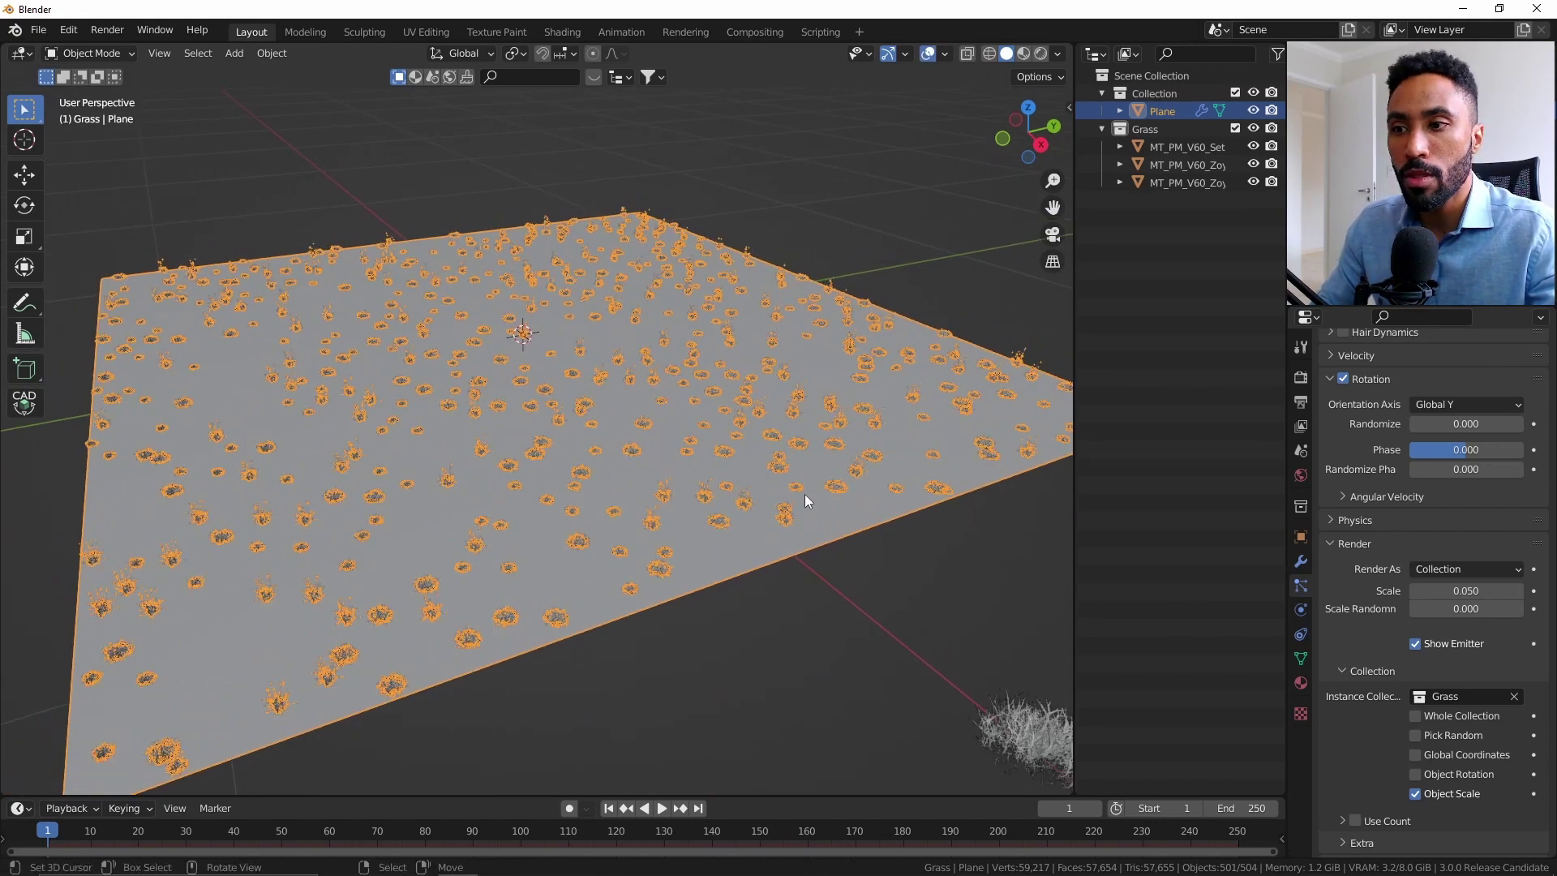
click(1359, 542)
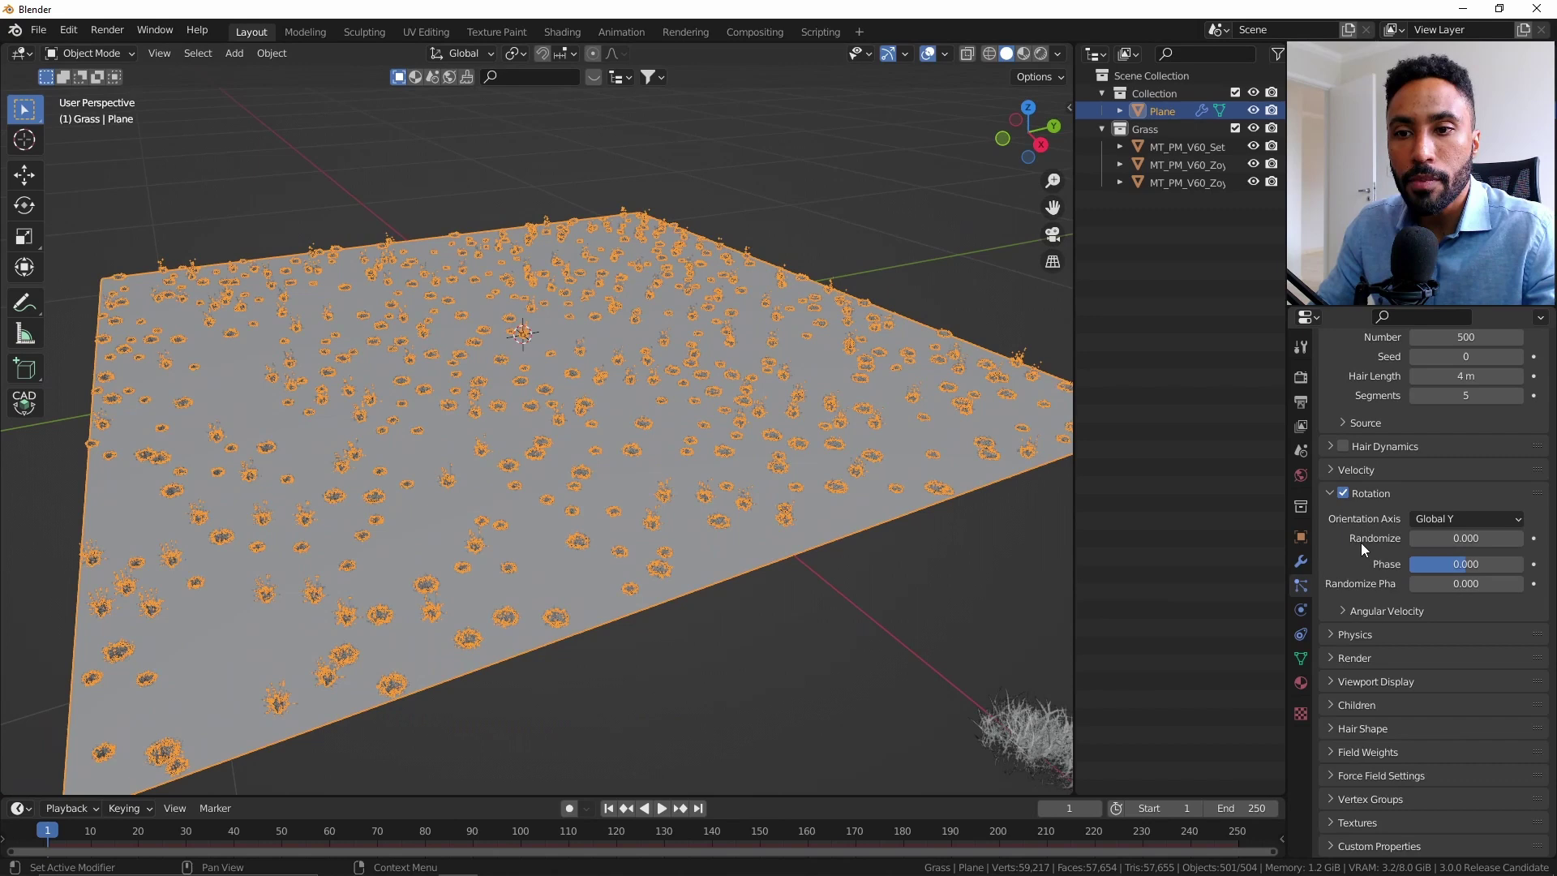
click(1366, 658)
scroll(1366, 662, down, 6)
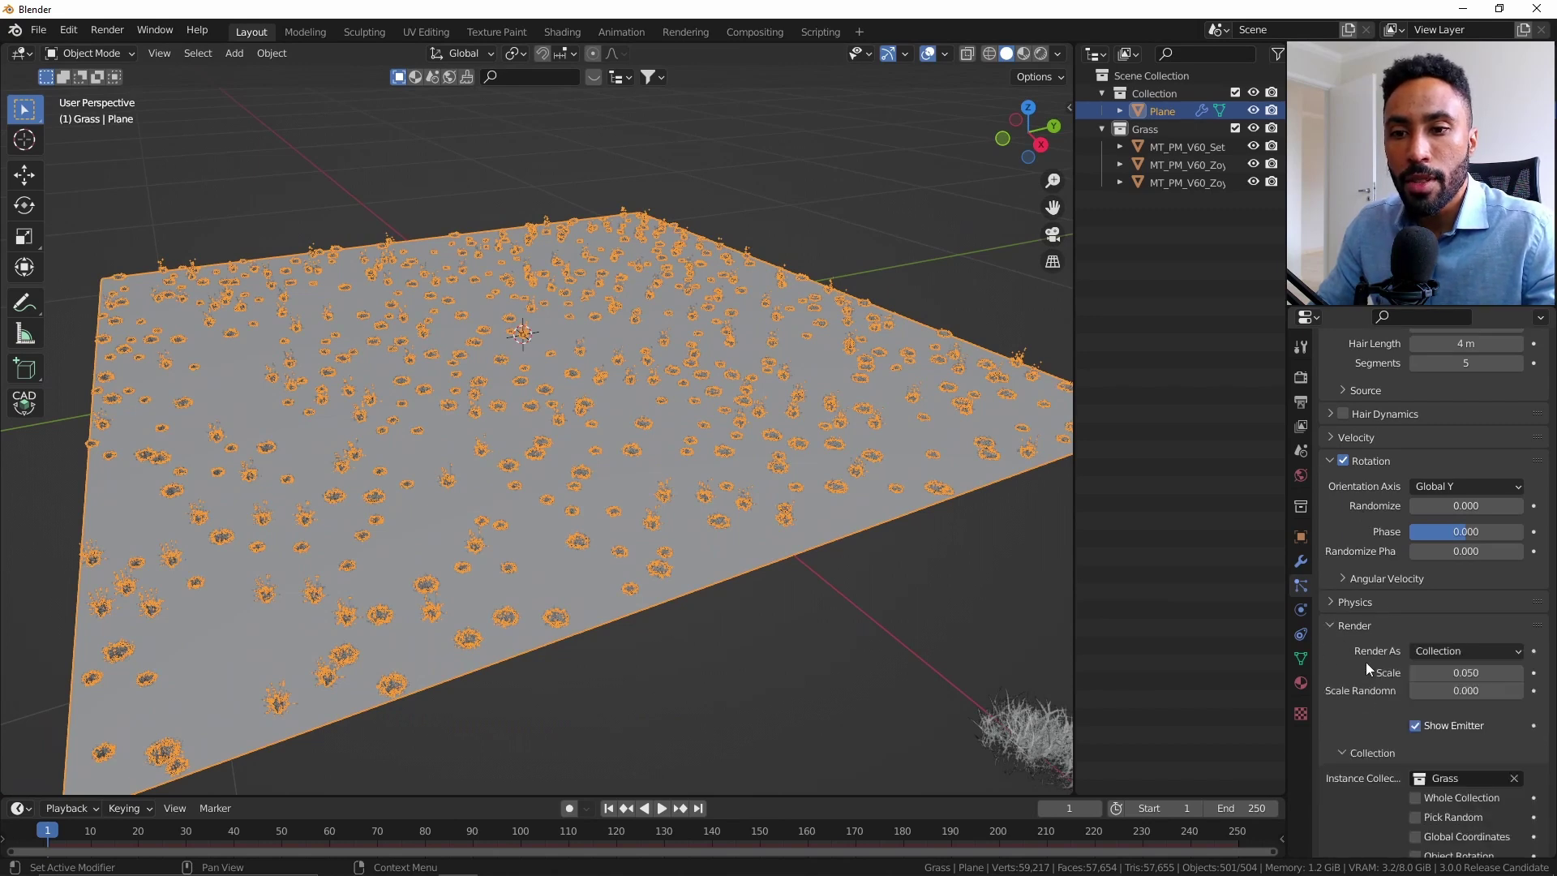
click(1459, 510)
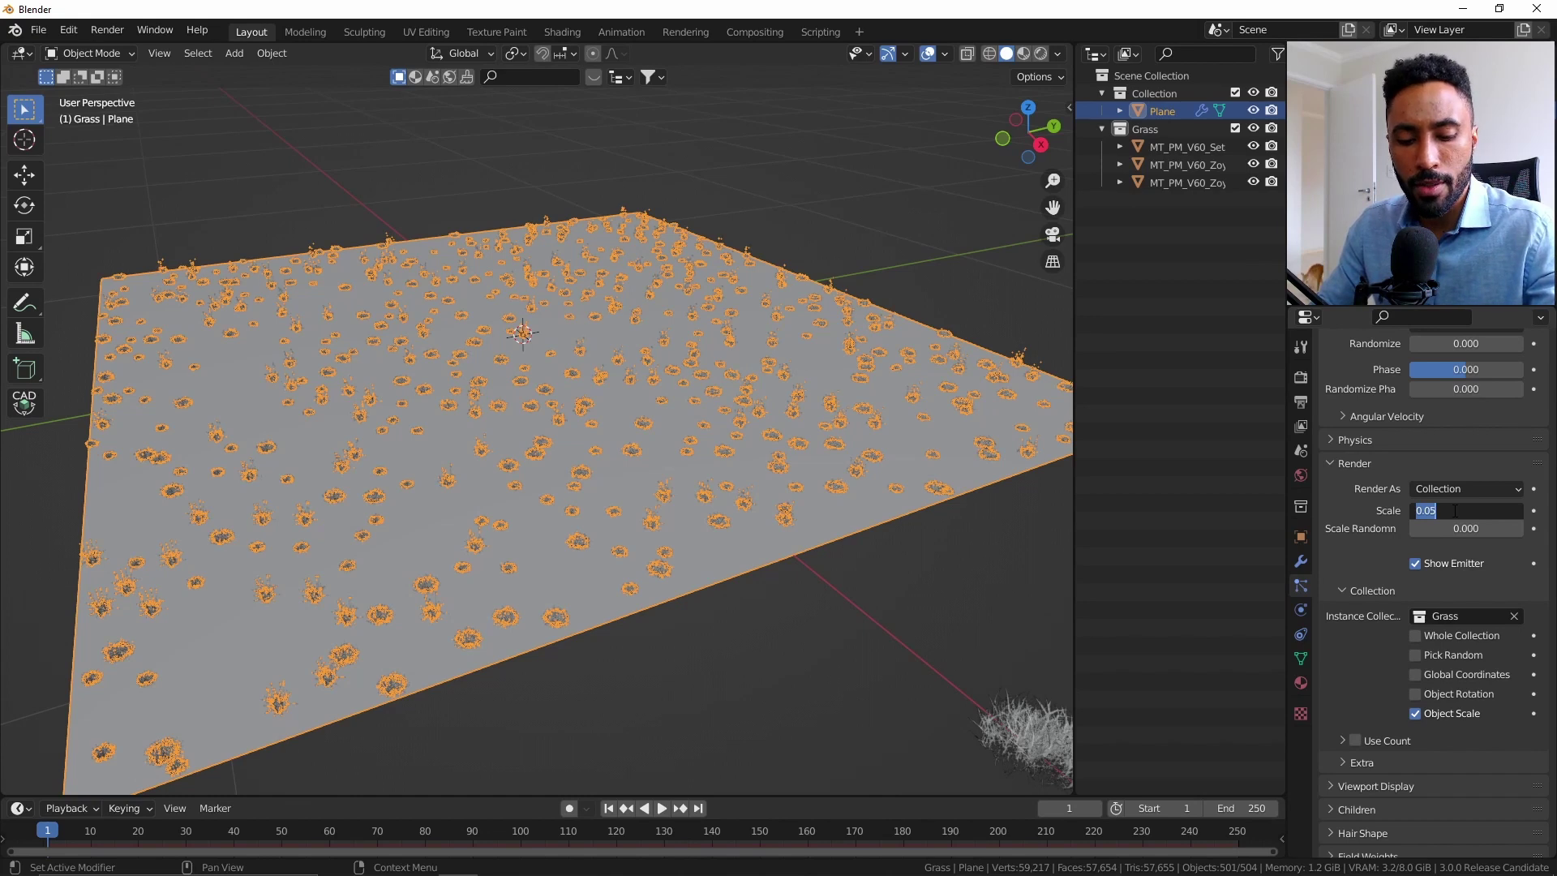
key(BackSpace)
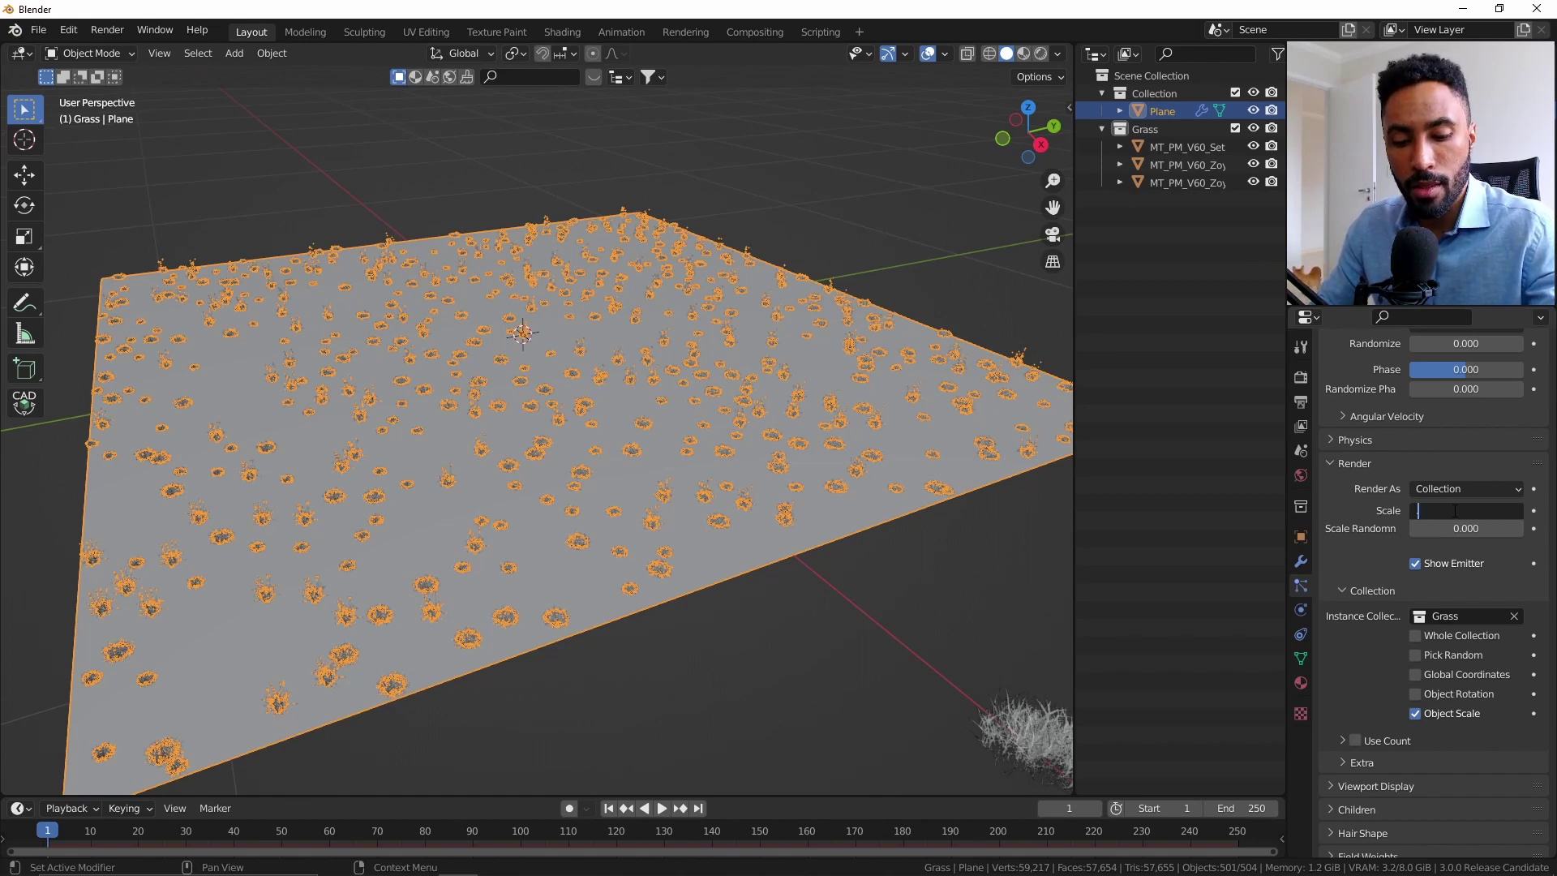
text(.25)
key(Return)
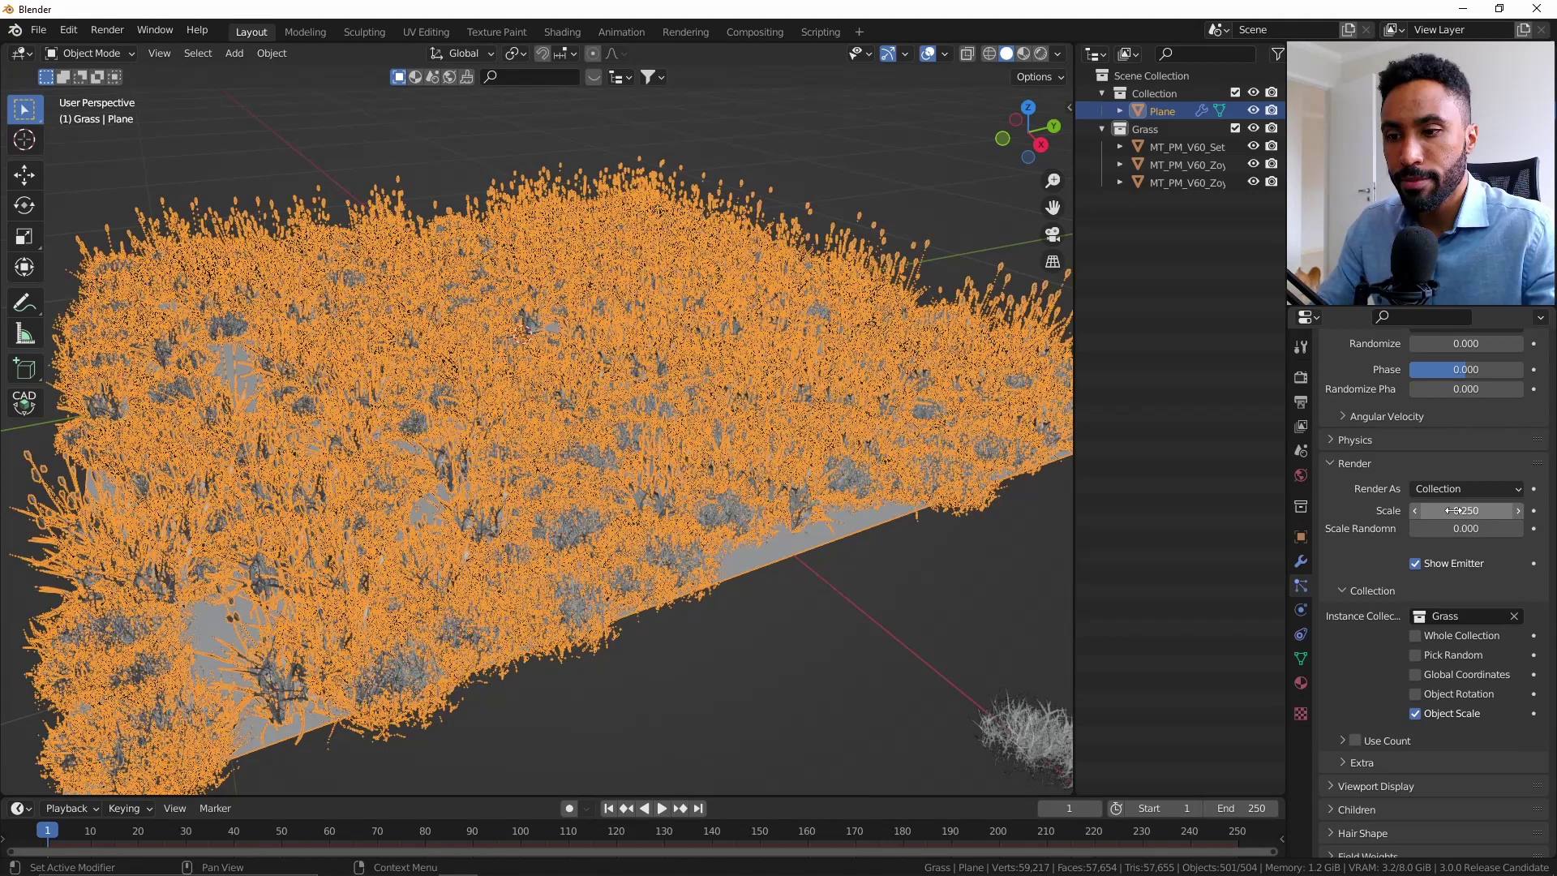
key(KP_1)
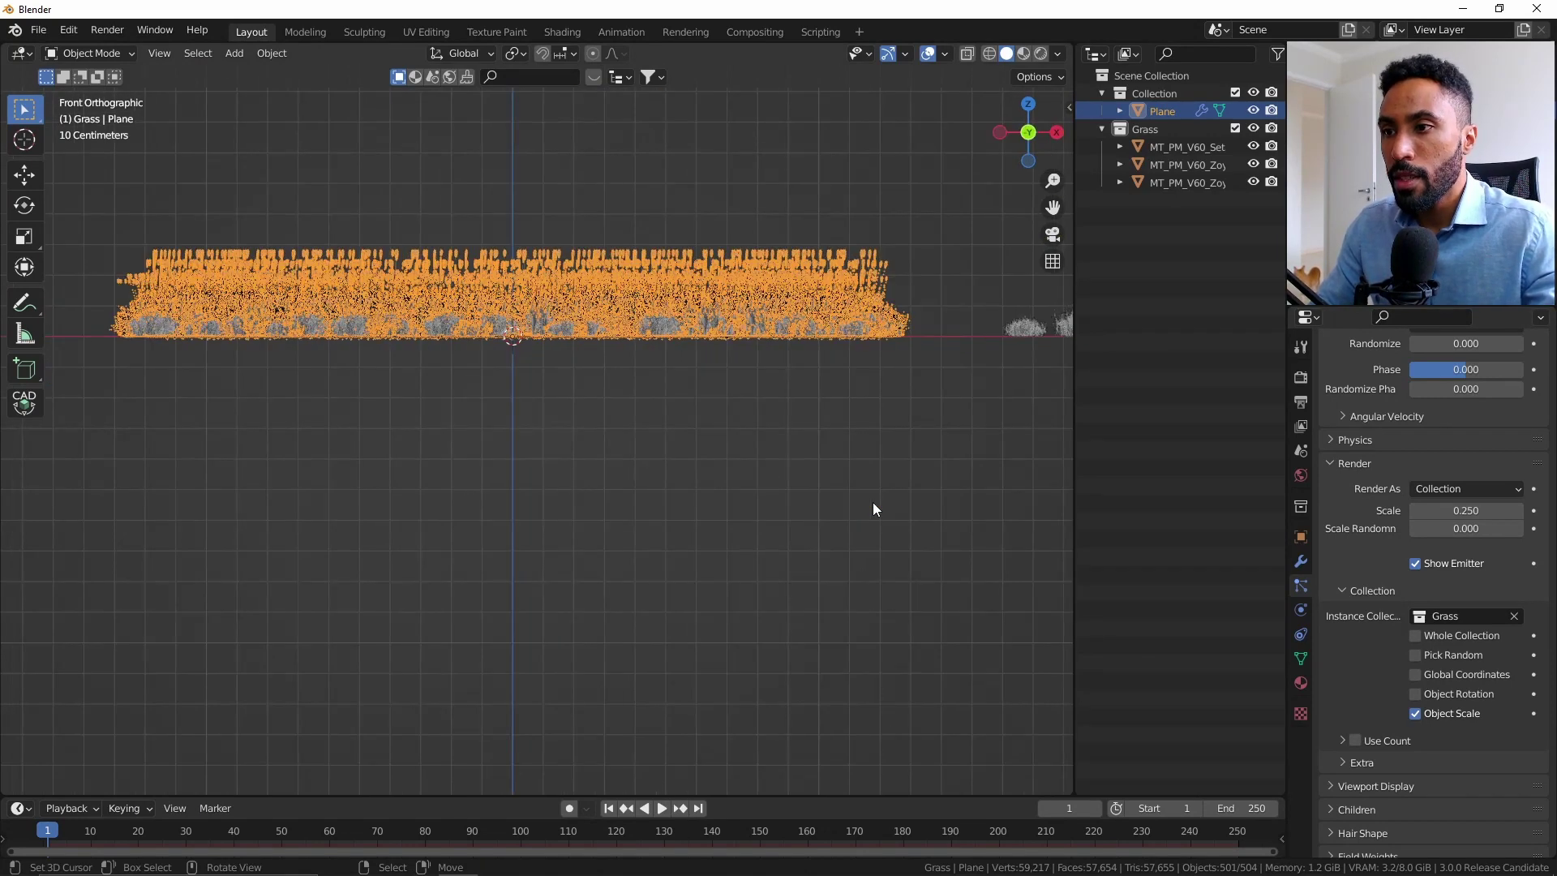
shift+middle_drag(872, 509, 317, 581)
scroll(641, 555, up, 3)
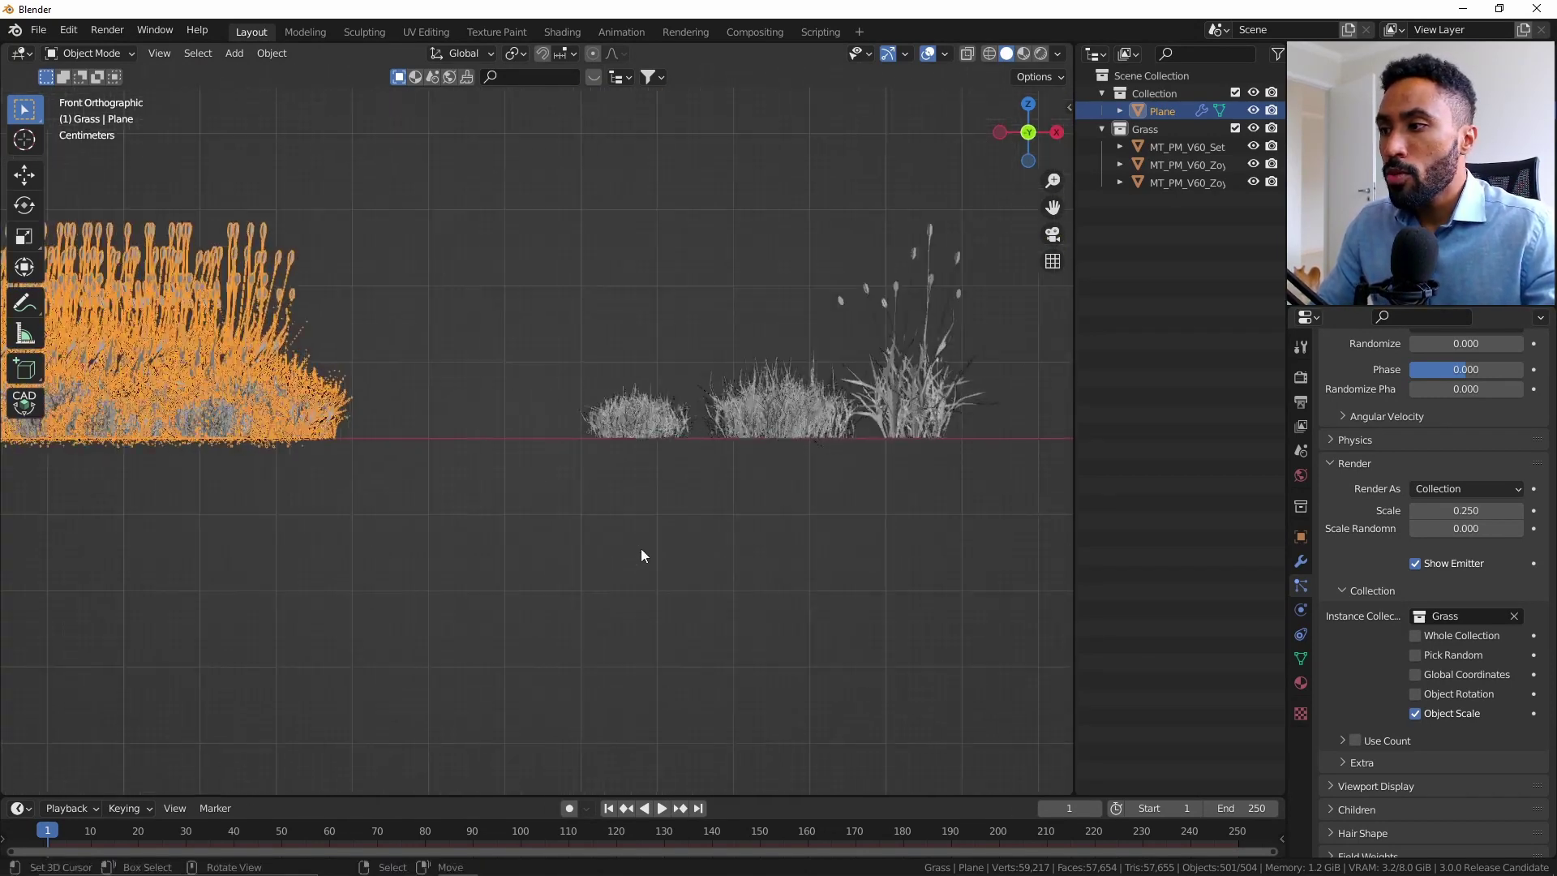
Move the small Zoysia clump to the right along the X axis
click(932, 292)
key(g)
key(x)
key(Escape)
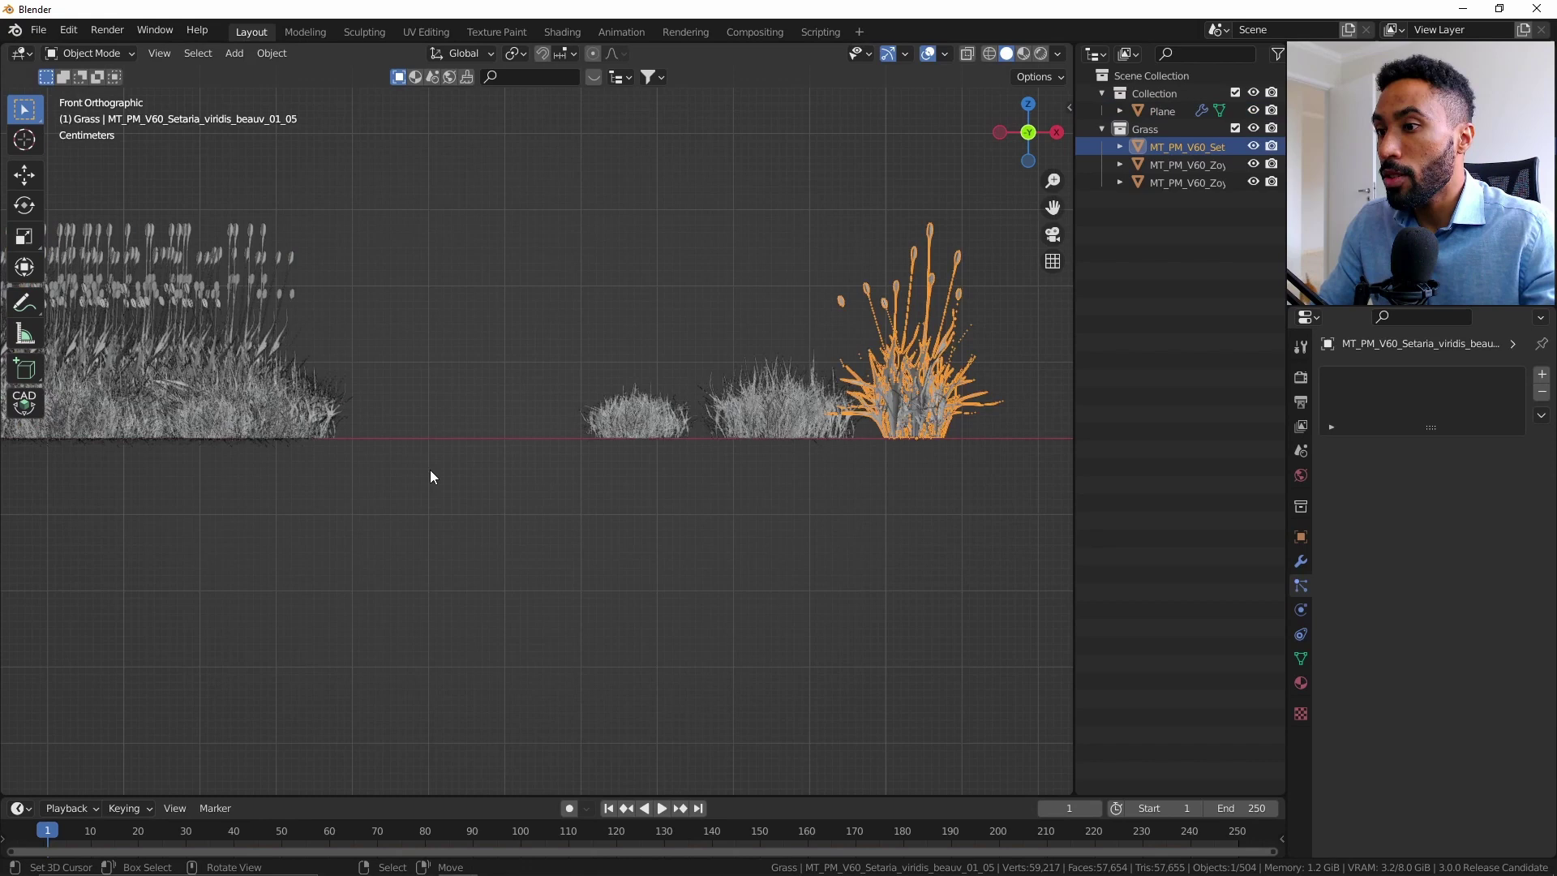
click(657, 432)
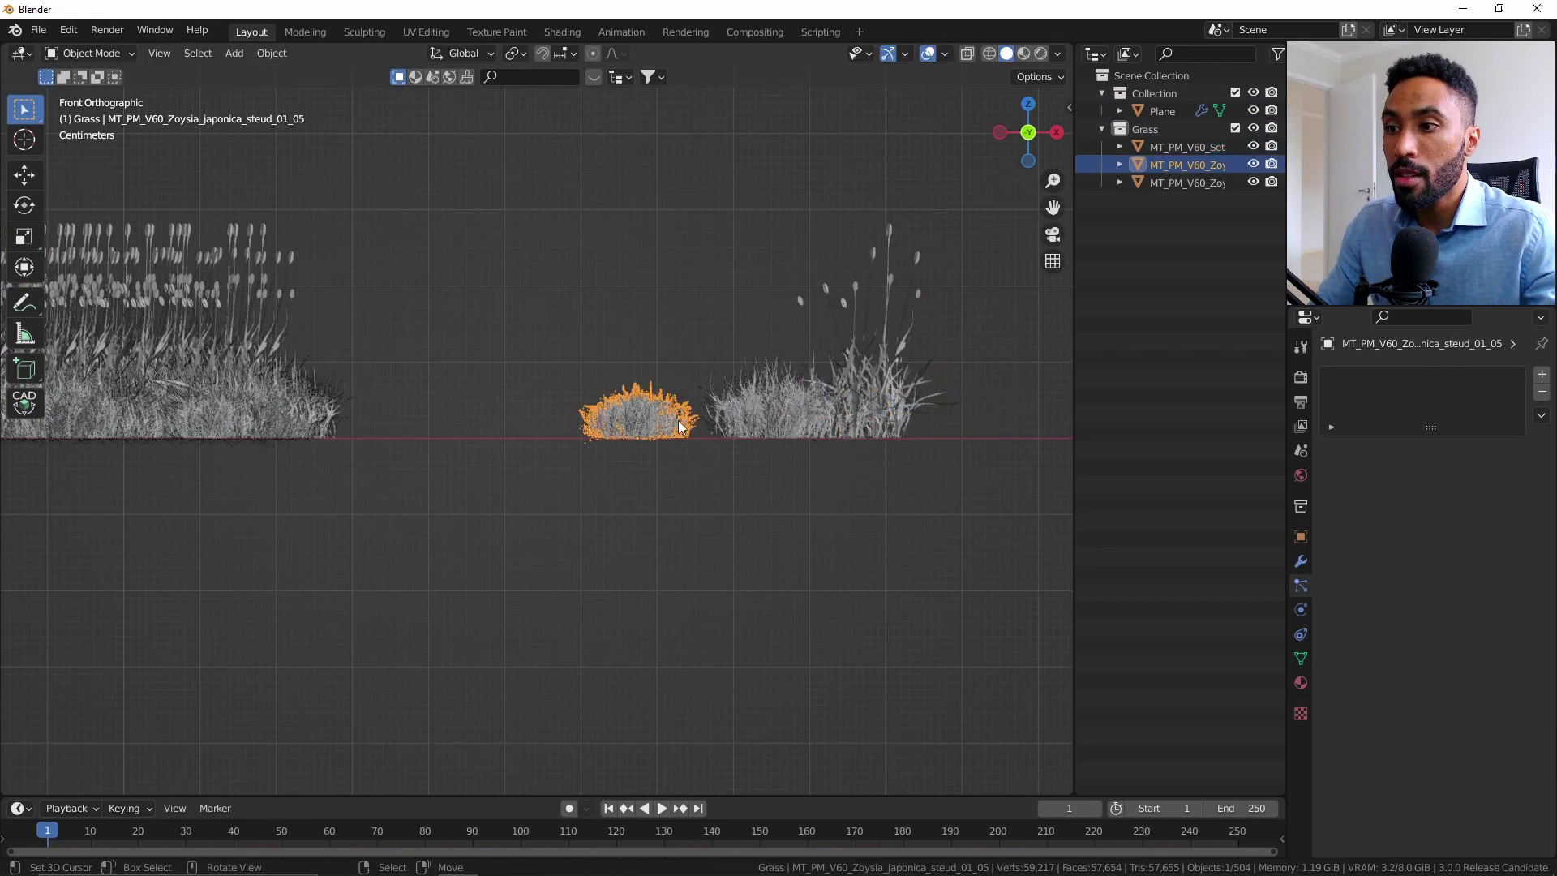
key(g)
key(x)
click(741, 416)
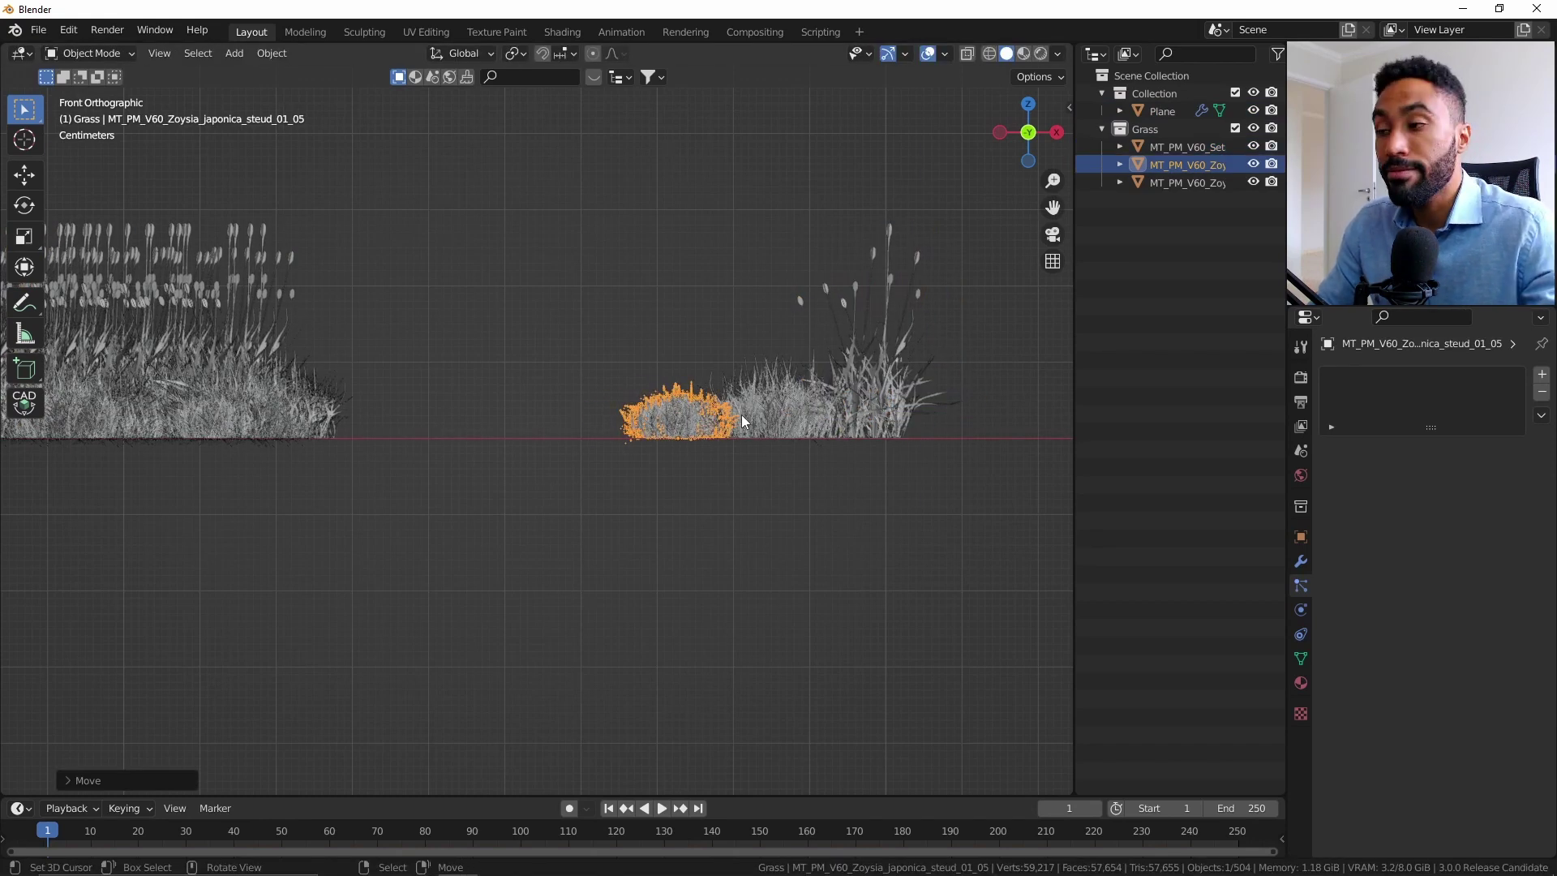
middle_drag(741, 415, 853, 411)
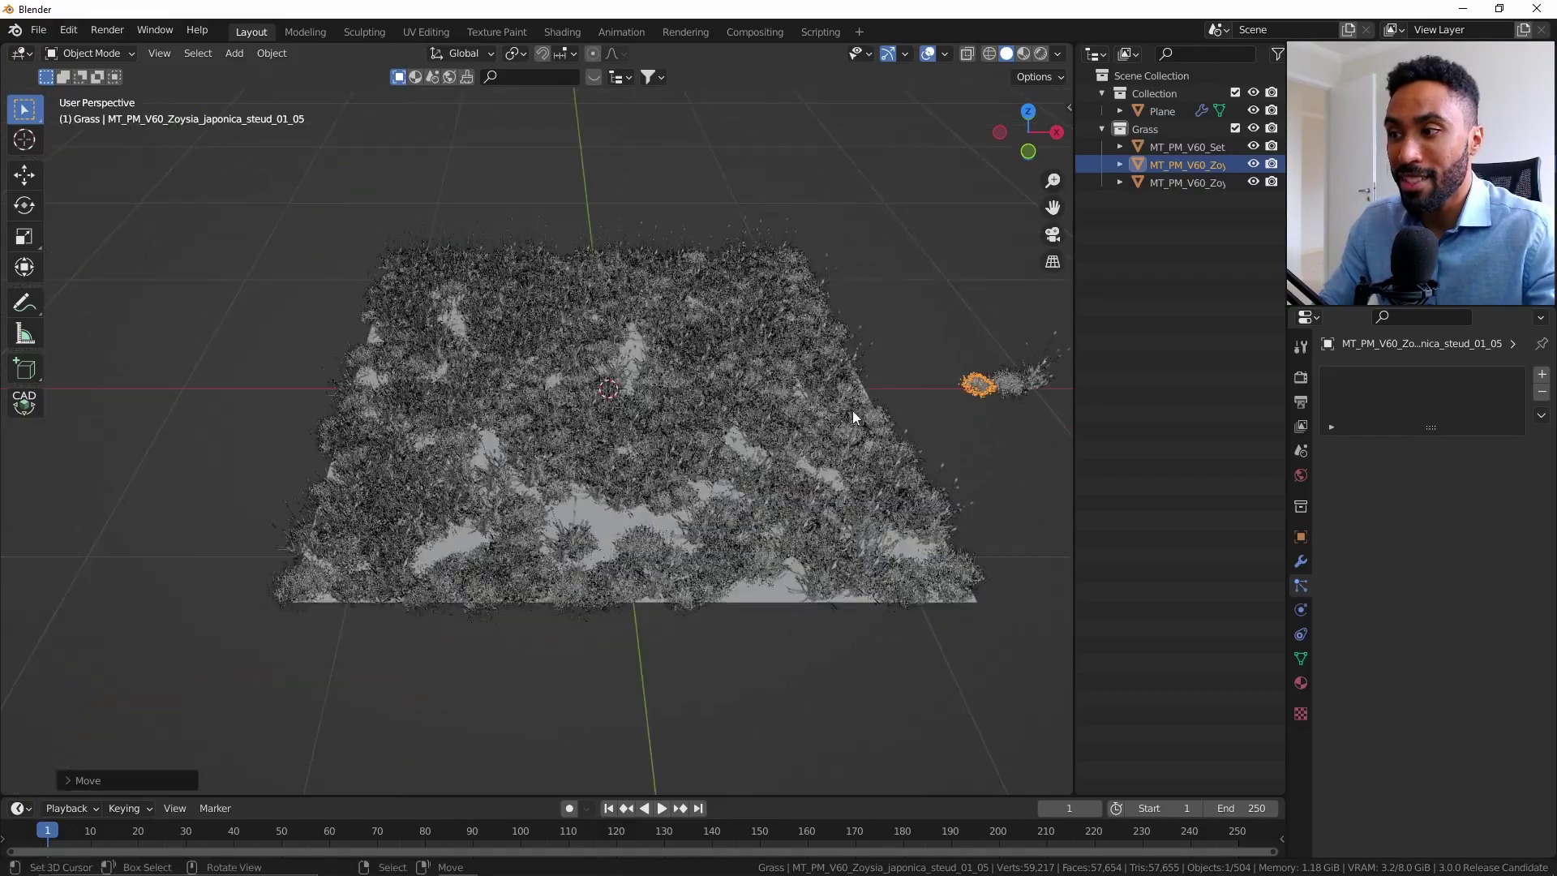
scroll(761, 395, up, 3)
Preview the grass field in Rendered shading, return to Solid, and widen the outliner
click(761, 394)
key(alt+a)
middle_drag(760, 394, 714, 364)
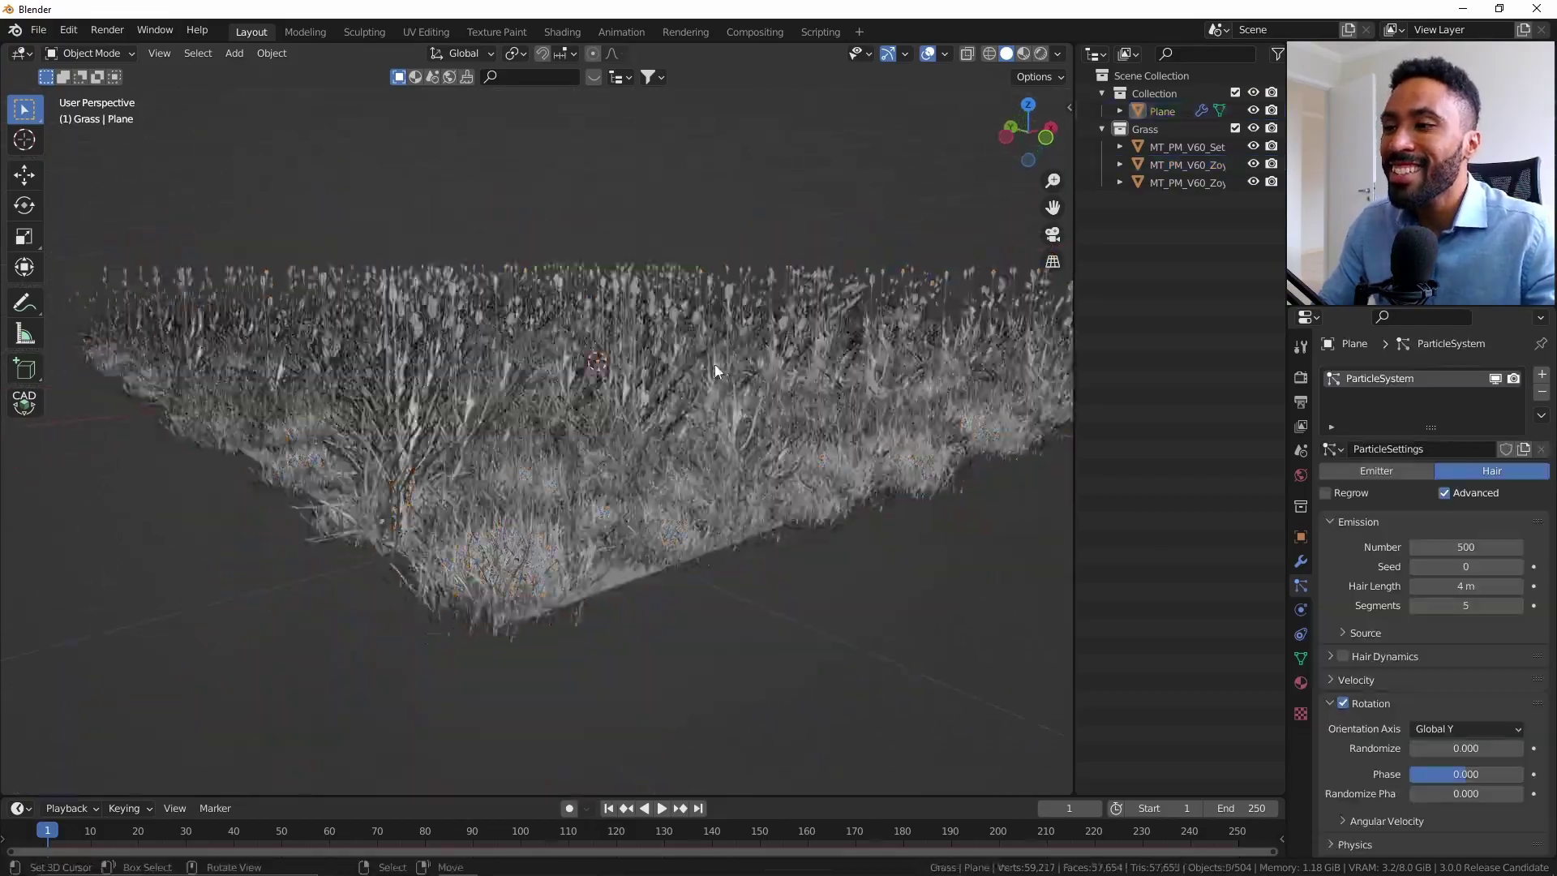
scroll(703, 457, up, 3)
key(z)
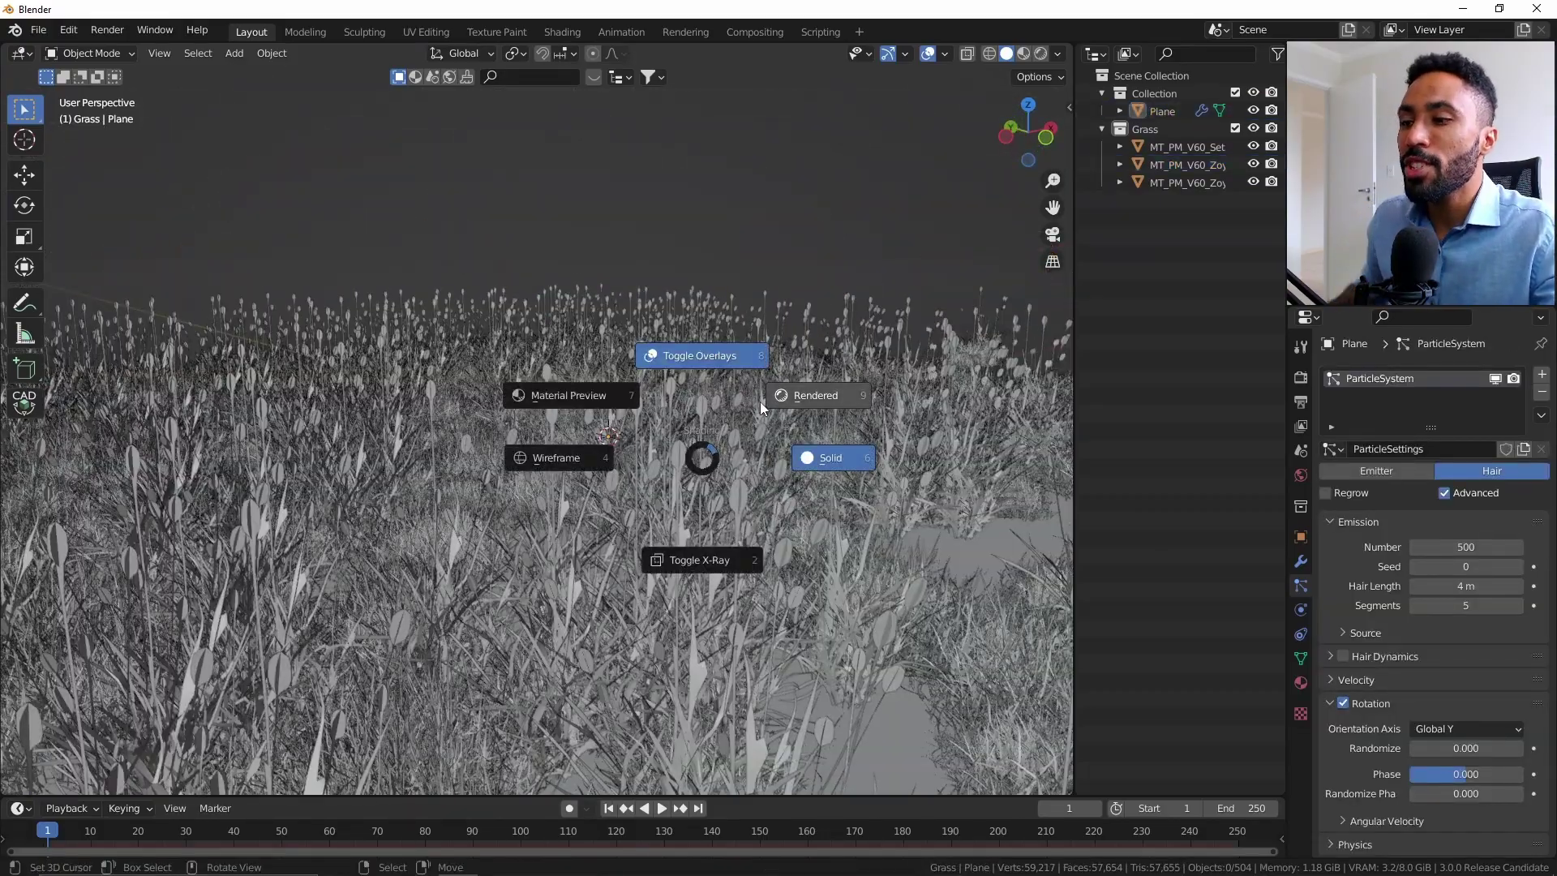
click(761, 403)
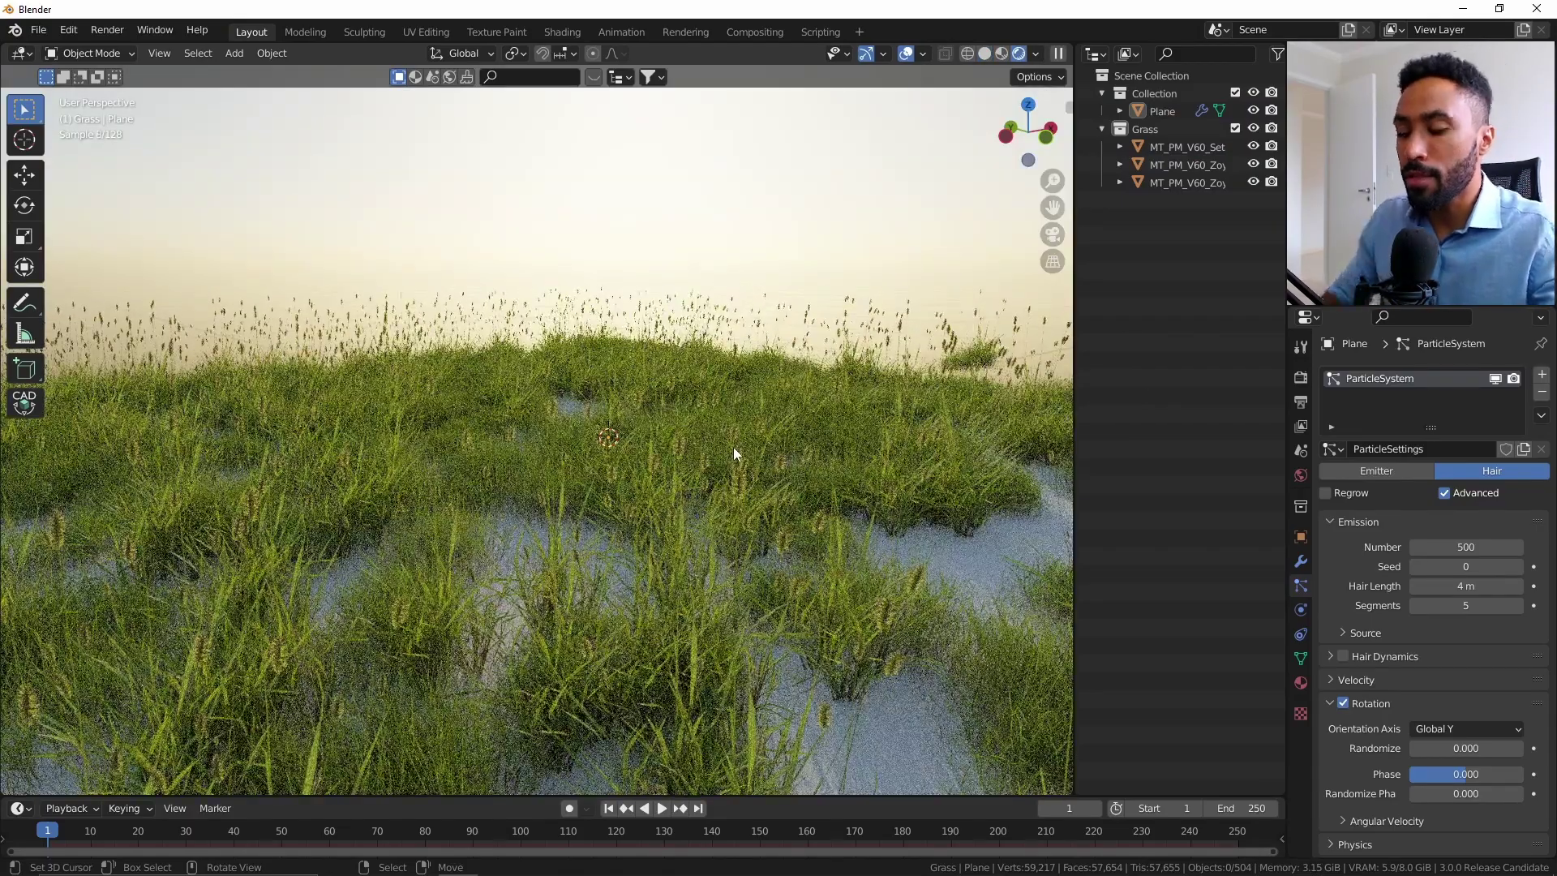
key(z)
click(773, 453)
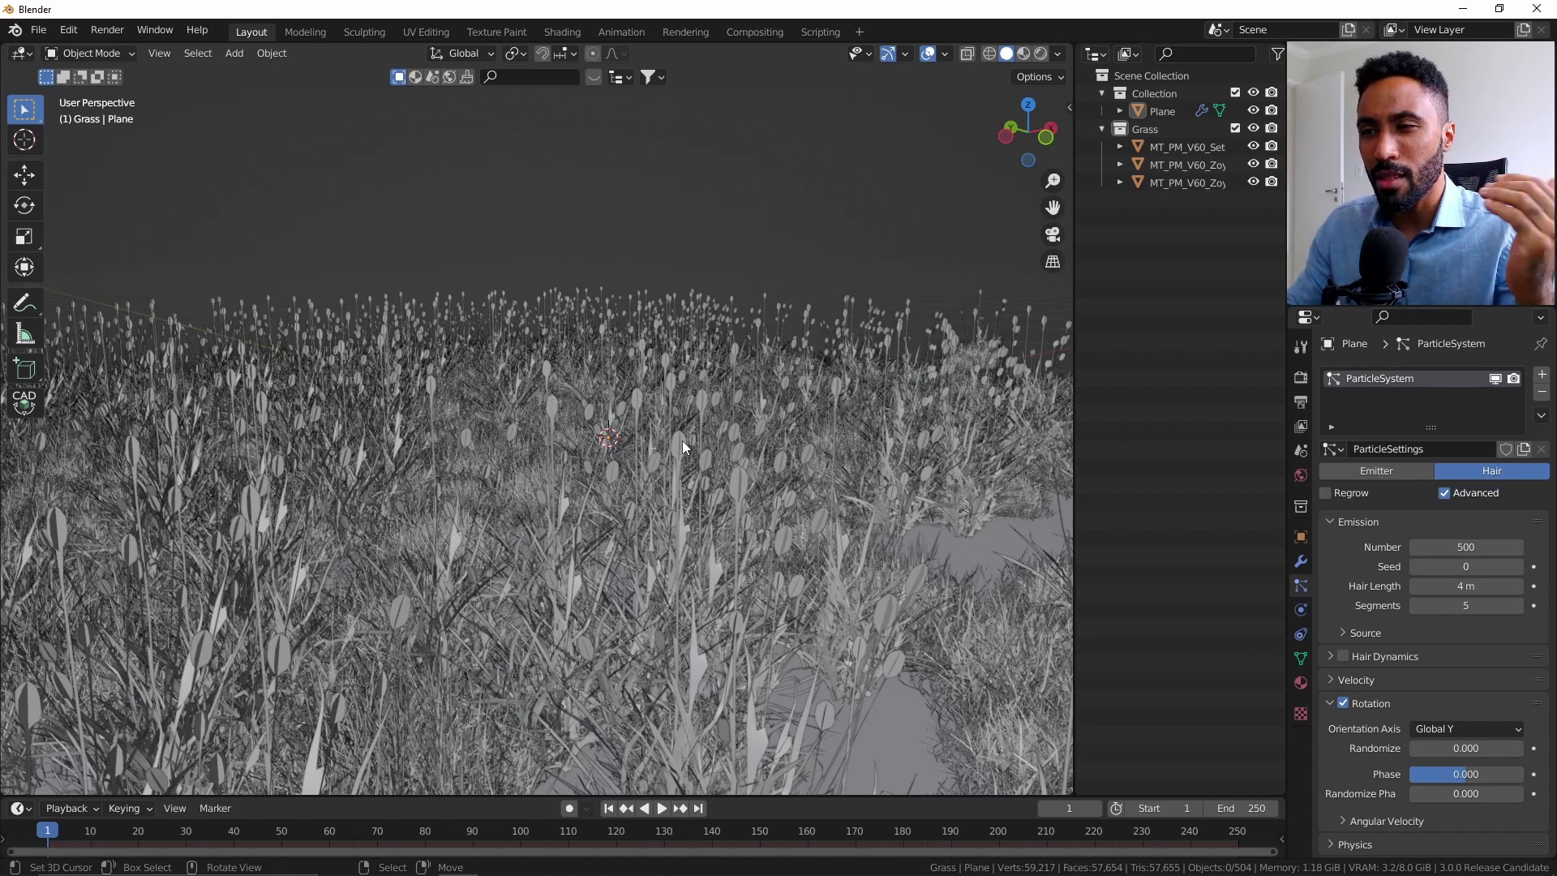
drag(1075, 285, 938, 268)
Select the grass-covered Plane and tick Use Count, giving each grass object a count of 1
scroll(461, 461, down, 5)
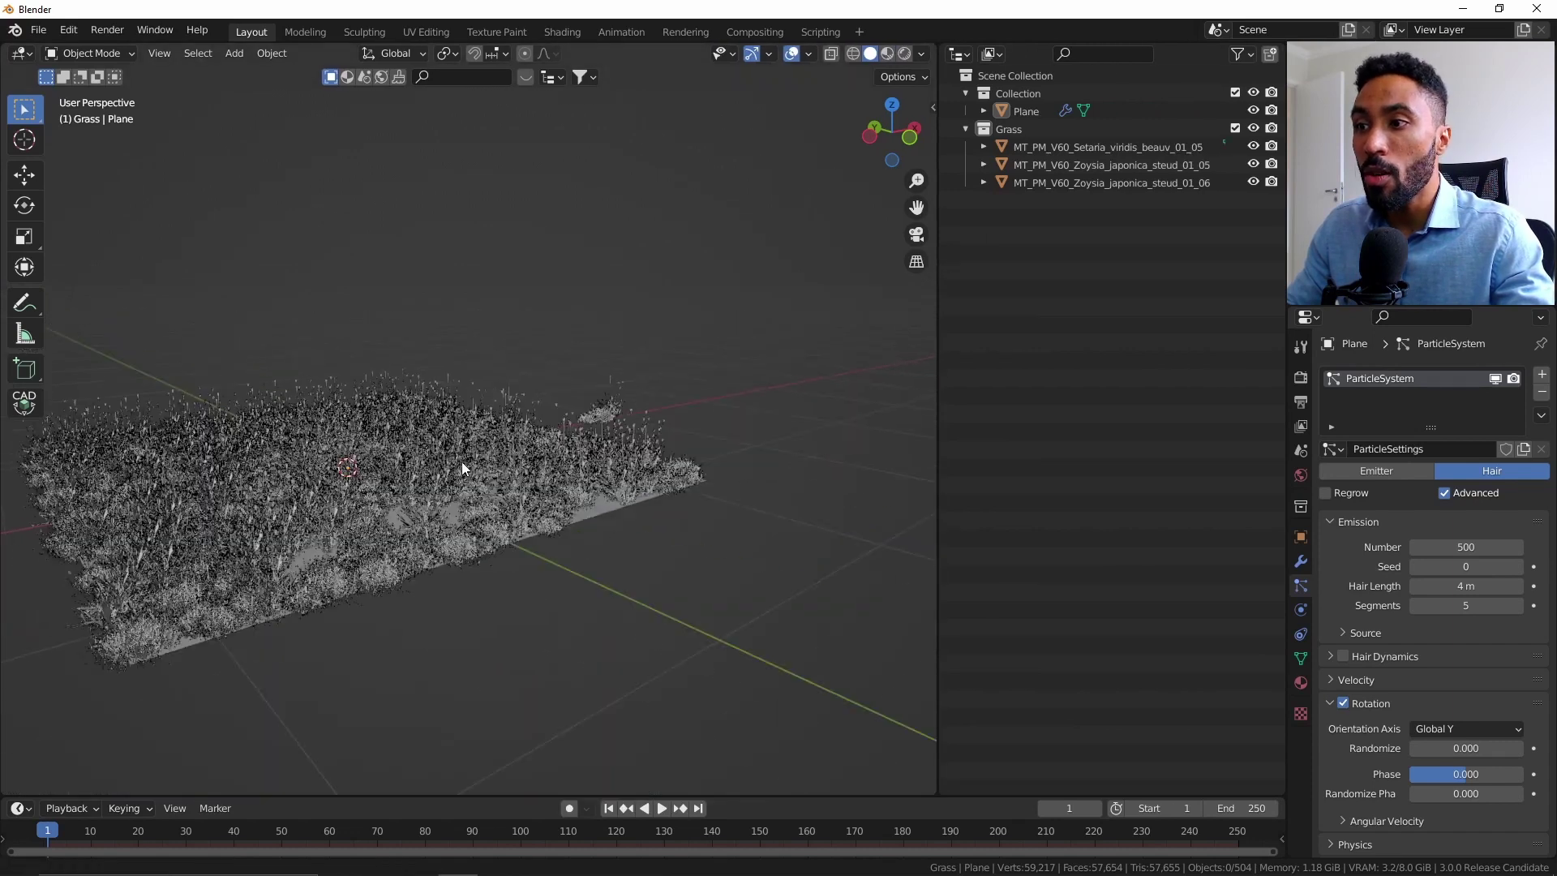
key(z)
click(588, 389)
key(KP_Decimal)
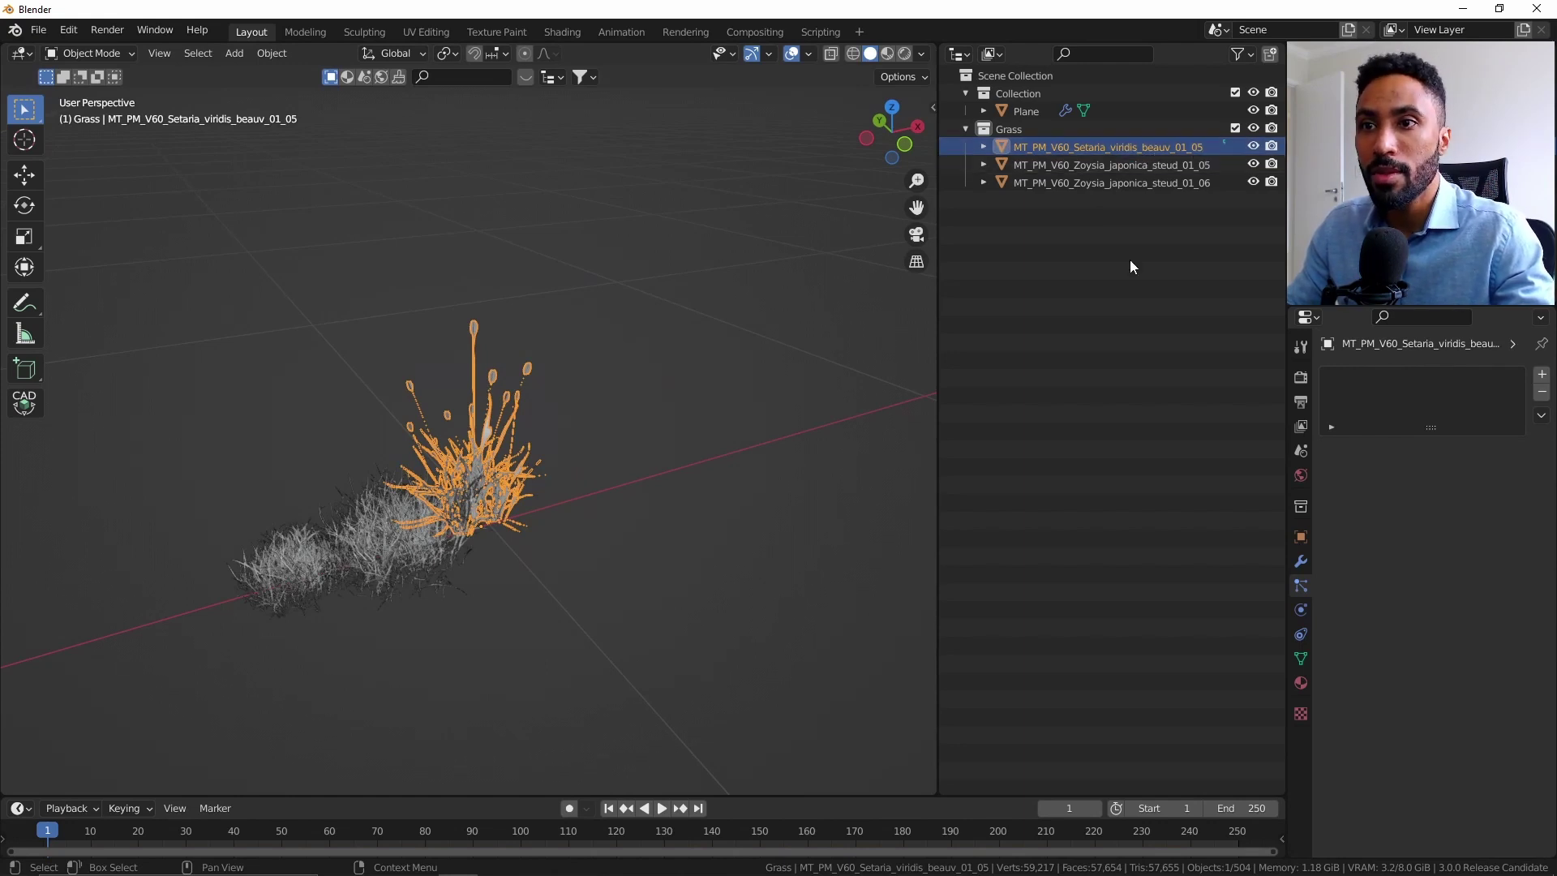
scroll(552, 571, down, 5)
middle_drag(552, 571, 551, 489)
click(551, 489)
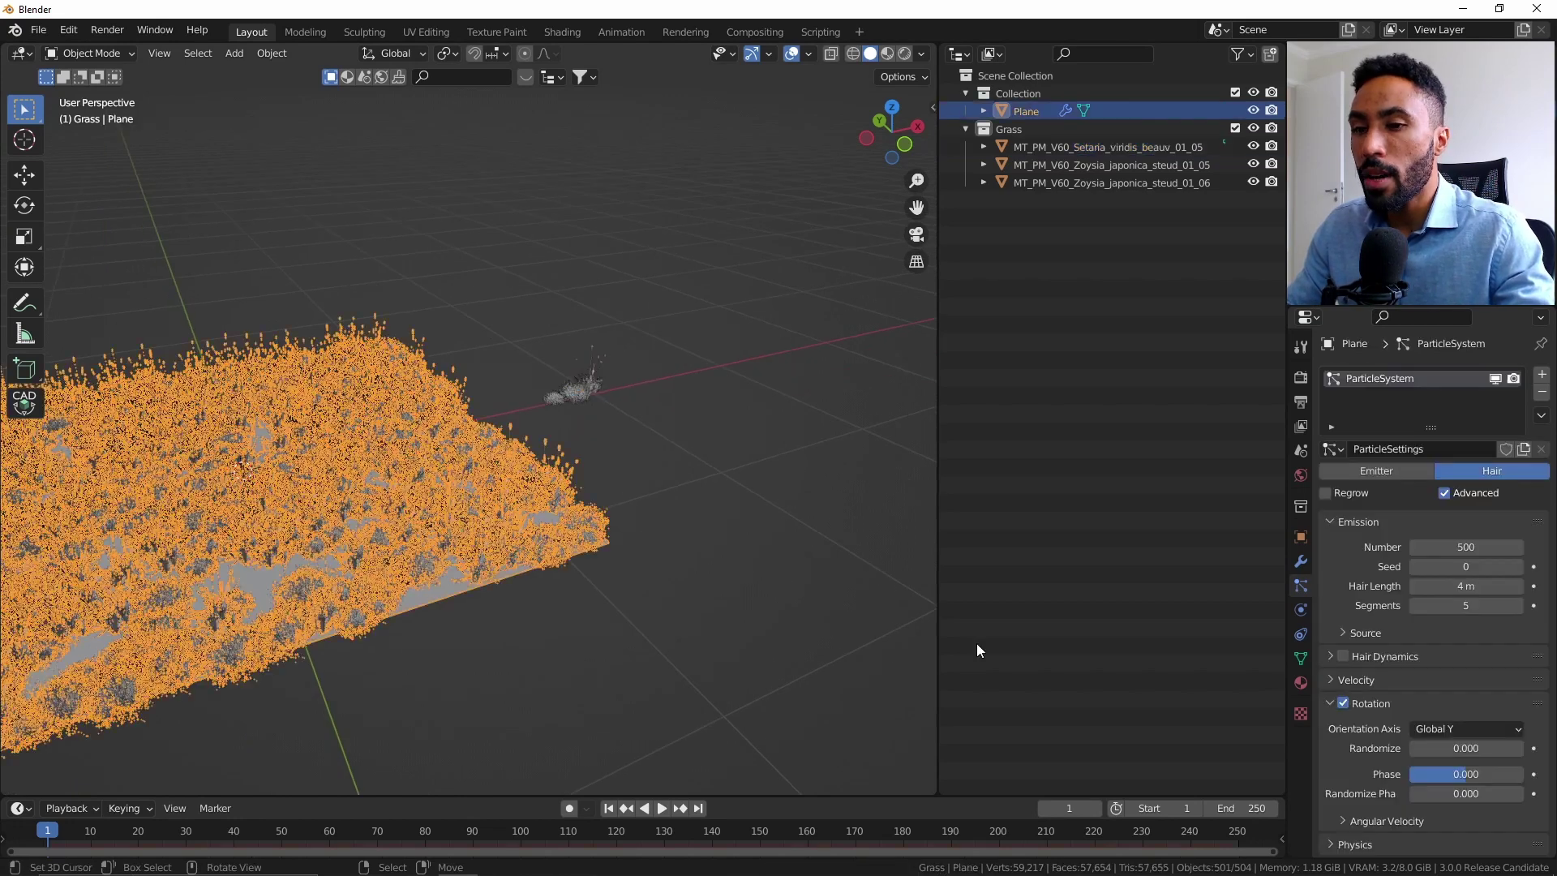
scroll(1370, 605, down, 10)
scroll(1371, 584, down, 5)
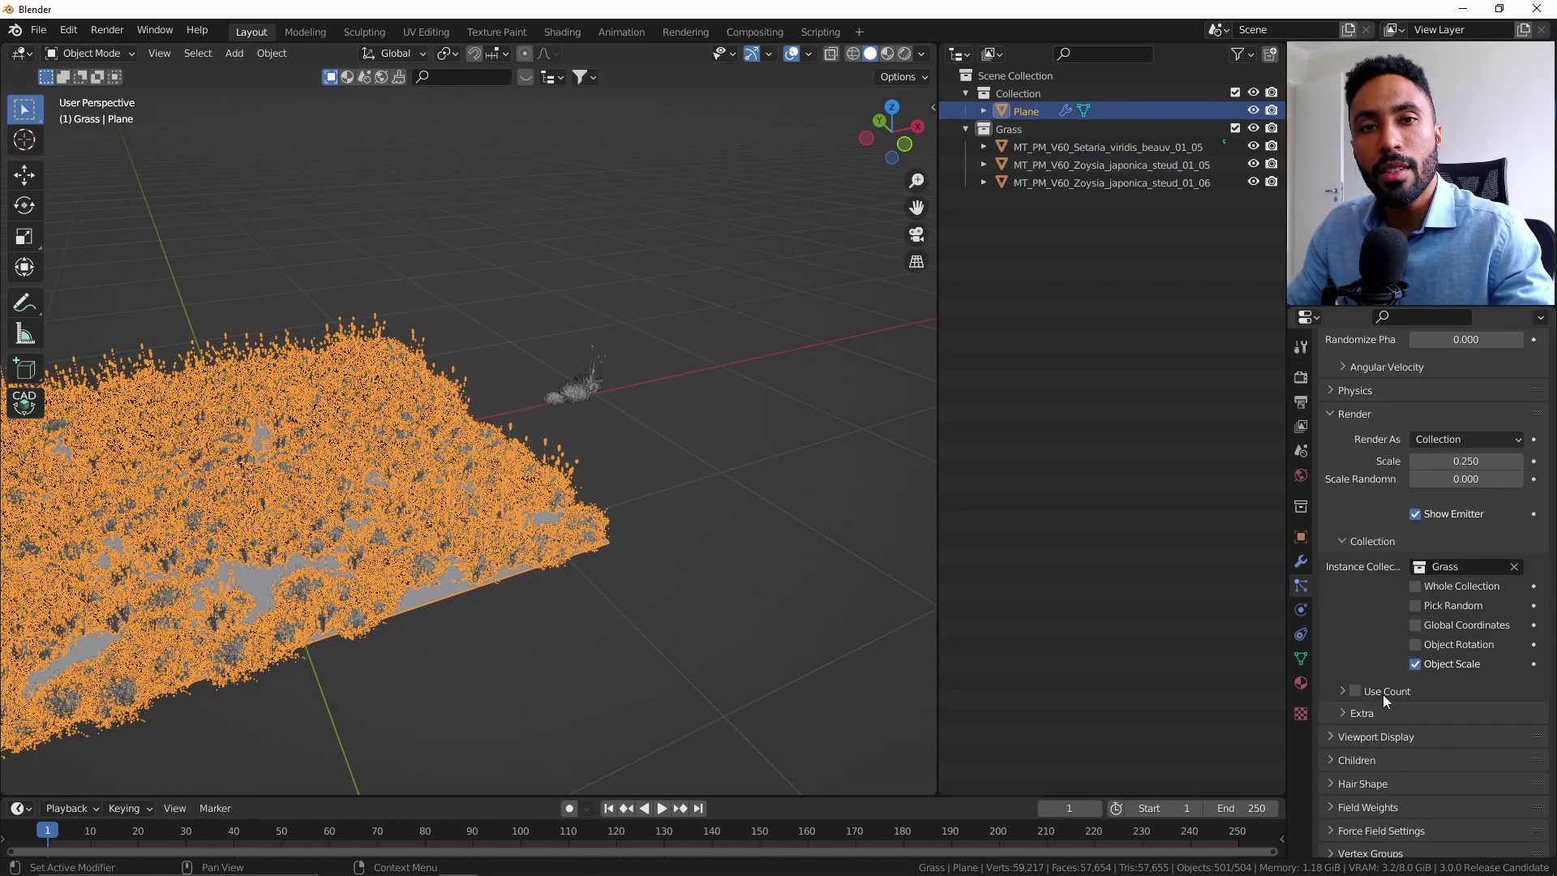
click(1356, 691)
scroll(1421, 688, down, 5)
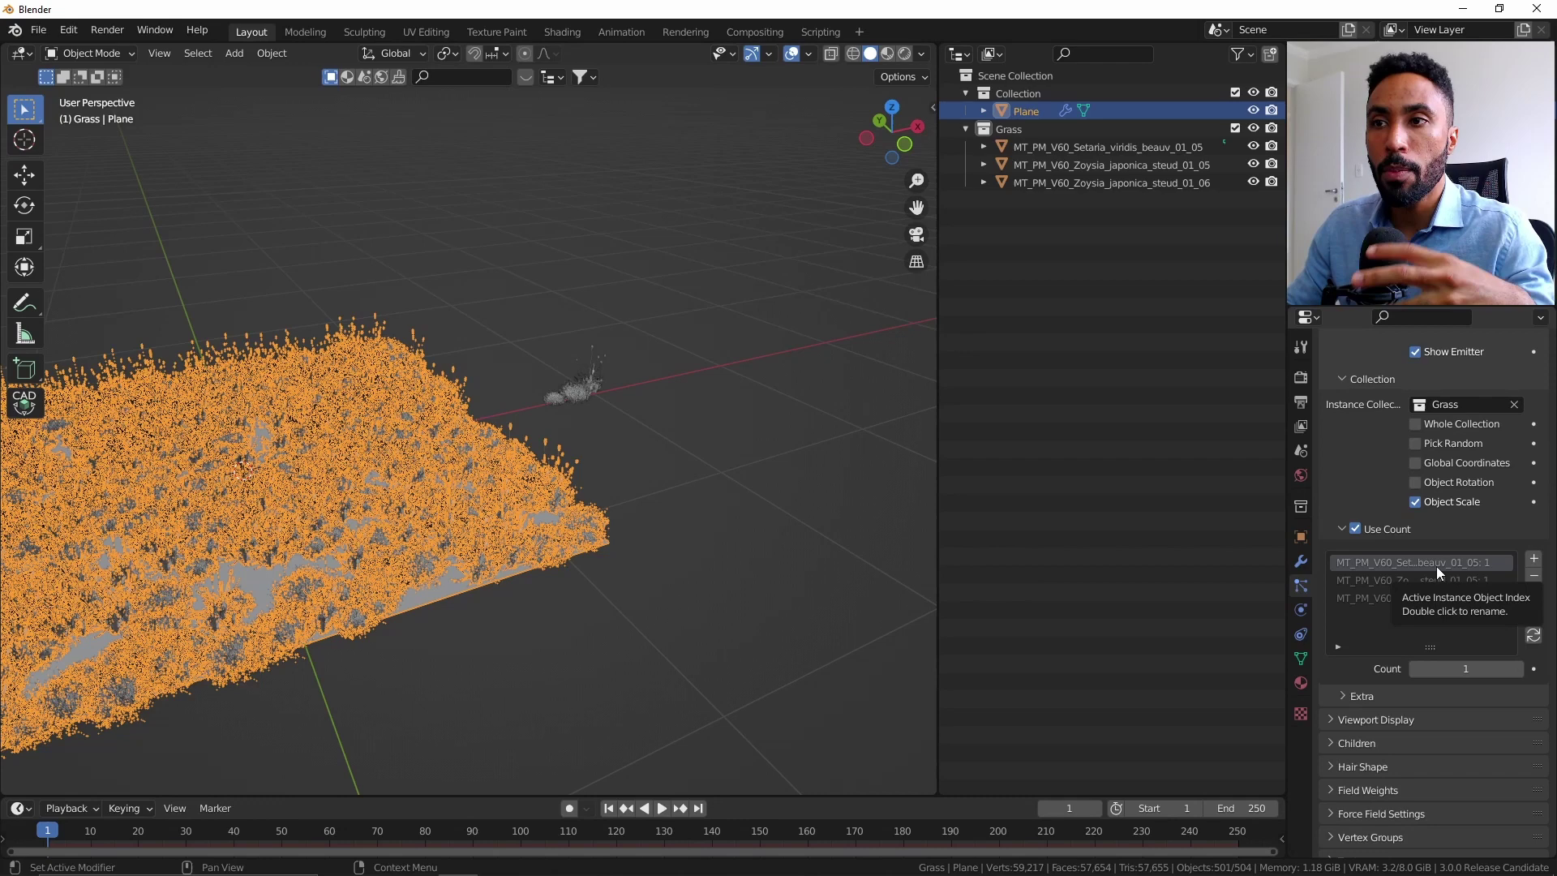
Select the Zoysia steud_01_05 entry and raise its use count to 4
middle_drag(616, 519, 558, 504)
click(592, 503)
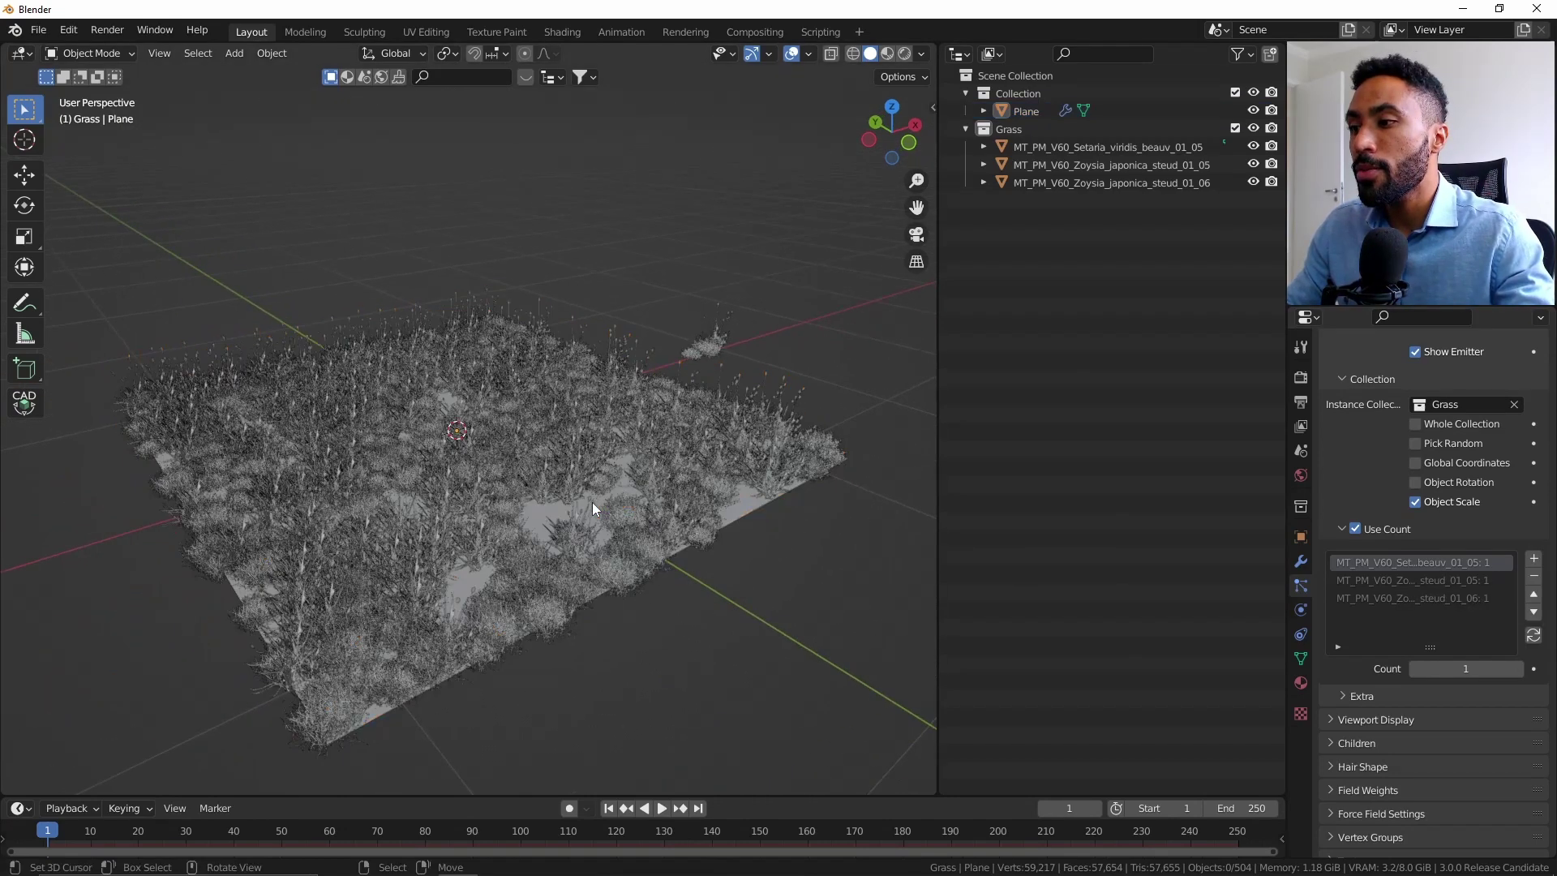
scroll(591, 509, up, 4)
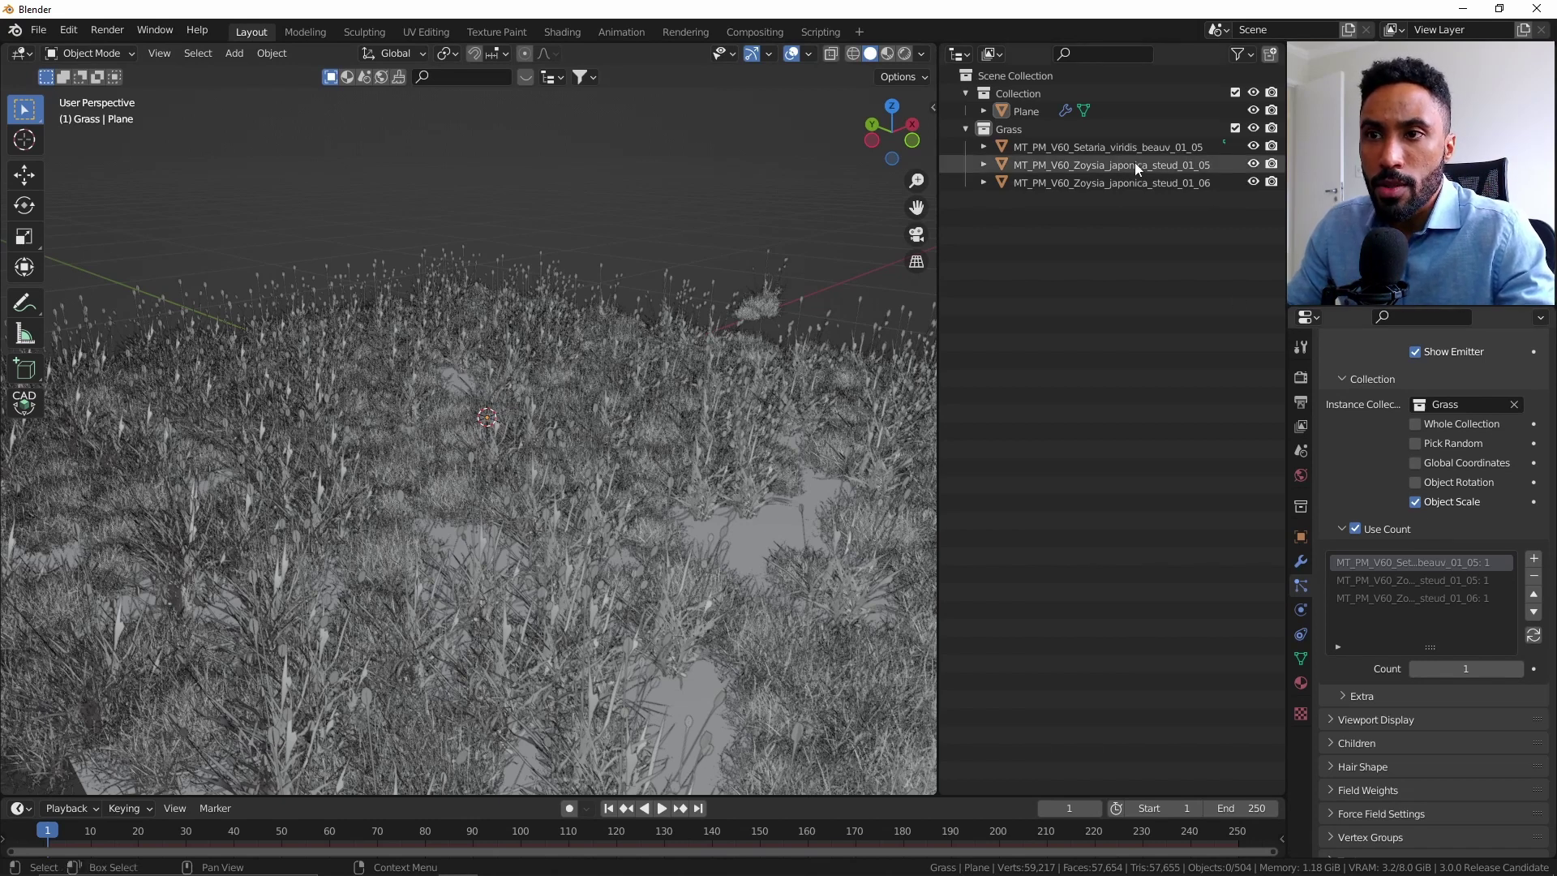
click(1447, 584)
drag(1451, 668, 1522, 684)
Adjust the Zoysia steud_01_06 use count until it settles at 6
click(1415, 598)
click(1519, 670)
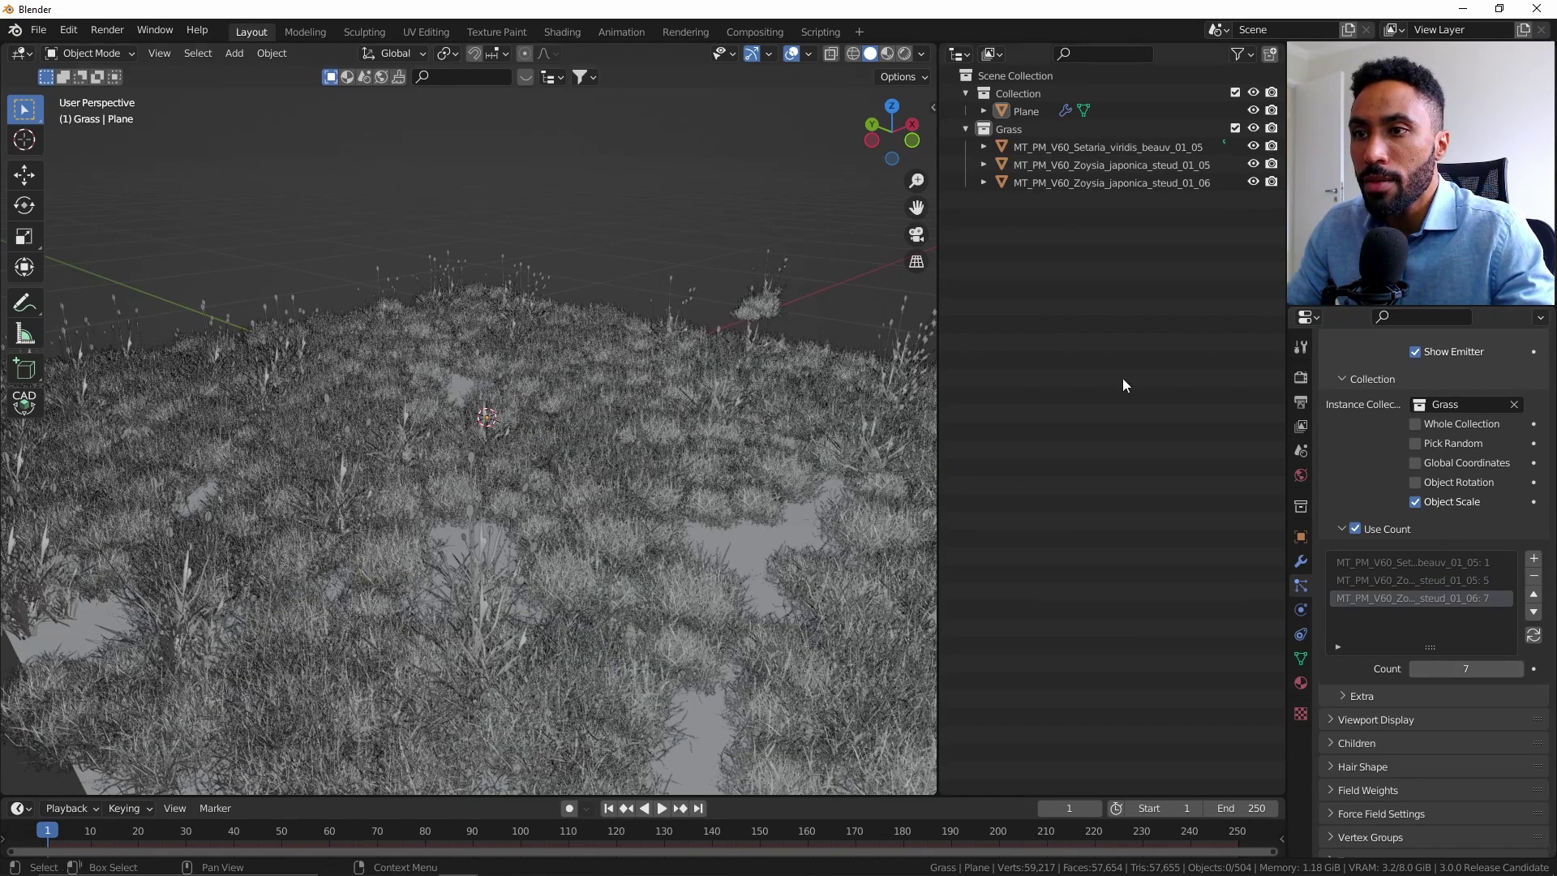
click(1416, 666)
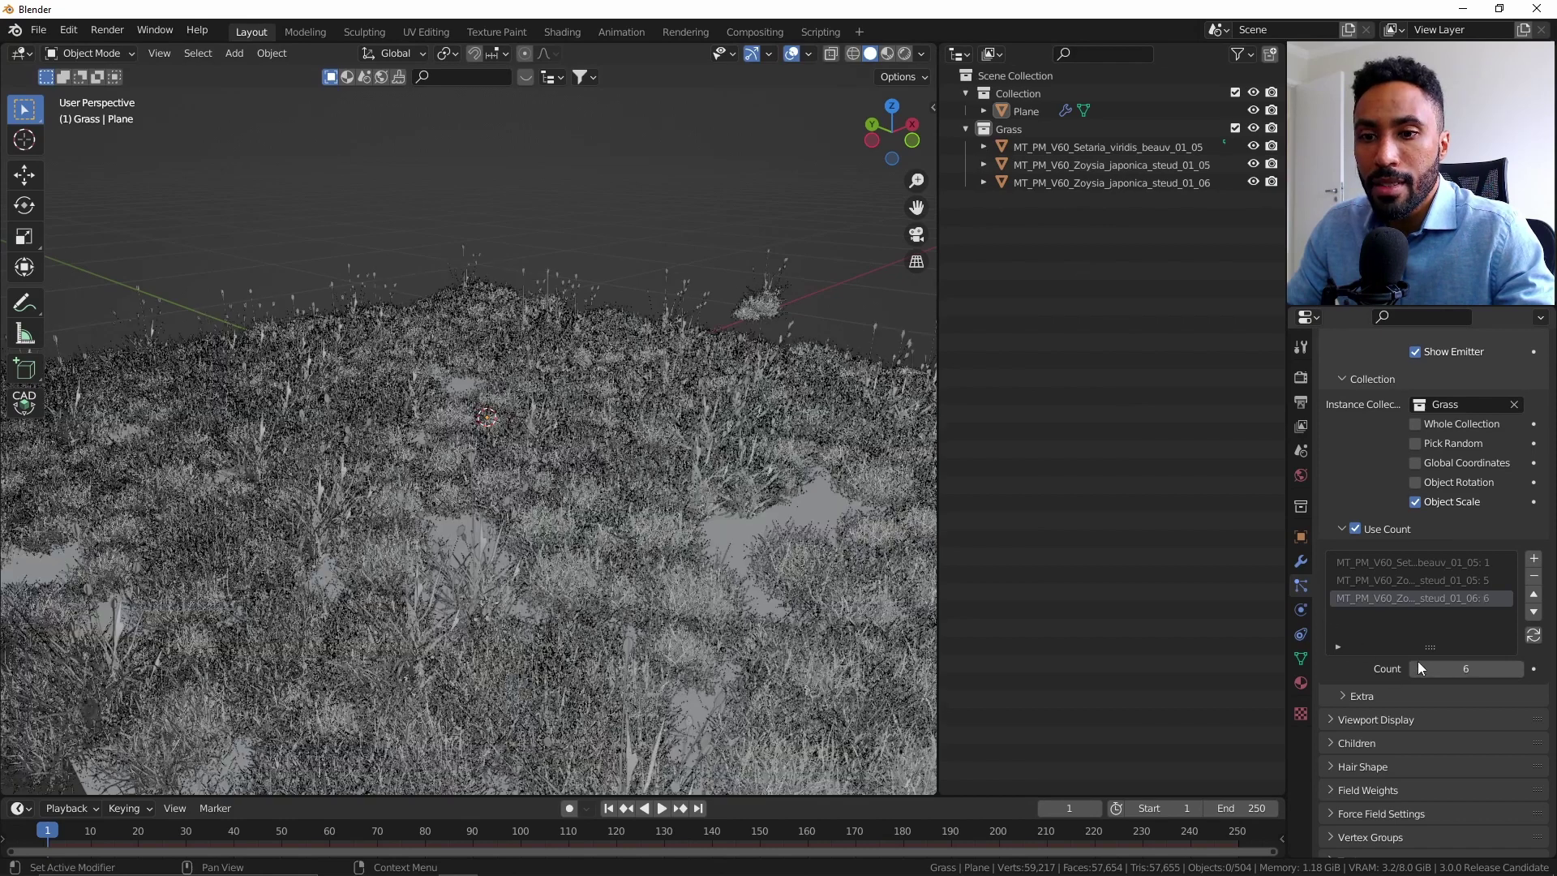
click(1416, 666)
click(1415, 667)
click(1519, 670)
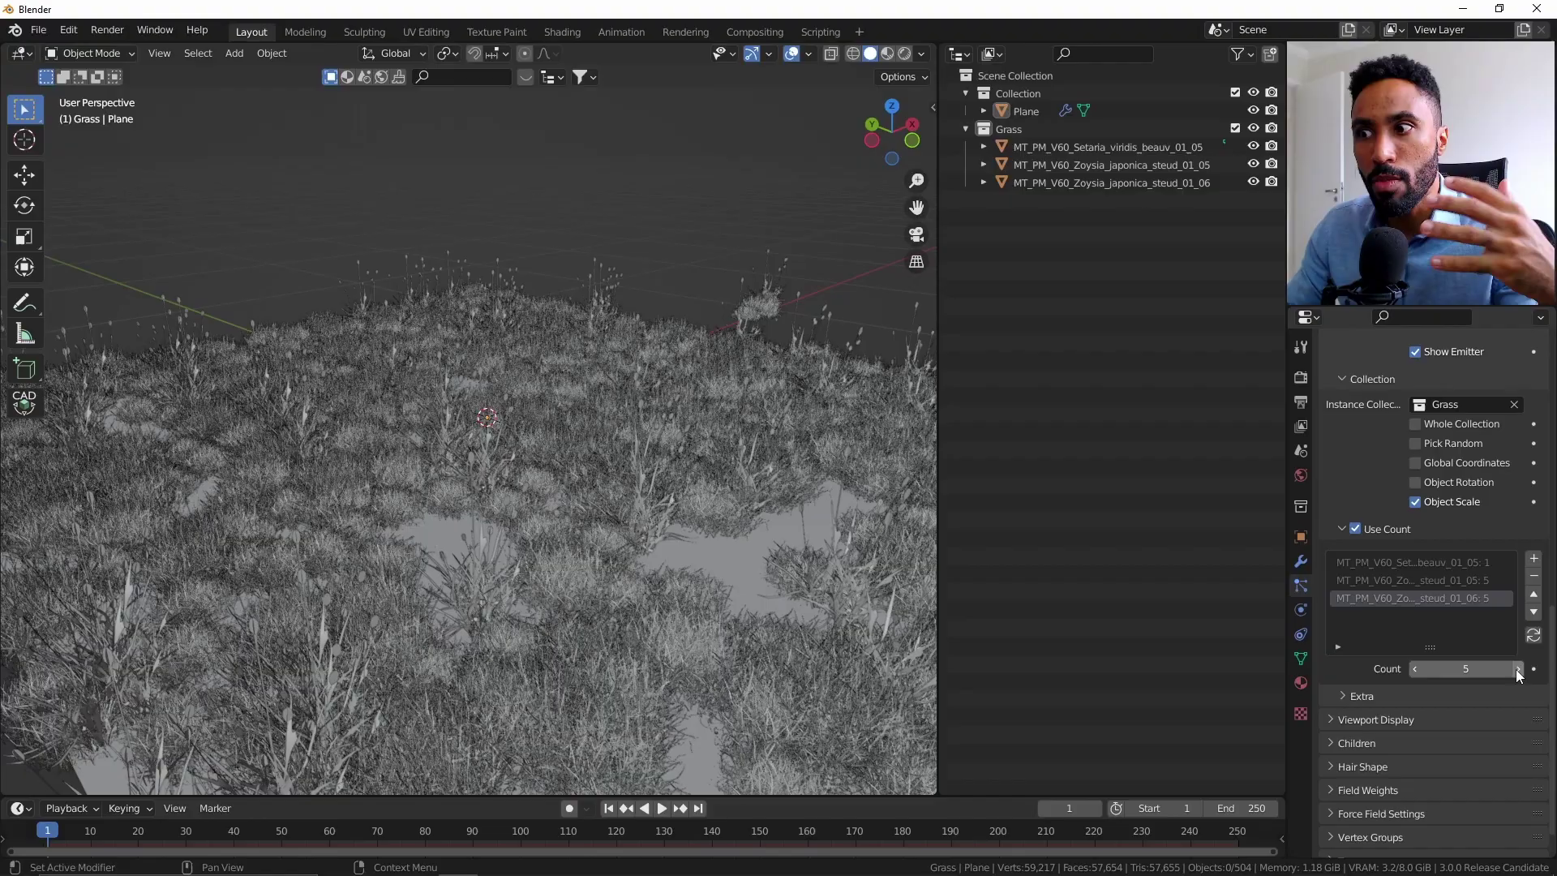
scroll(654, 630, up, 10)
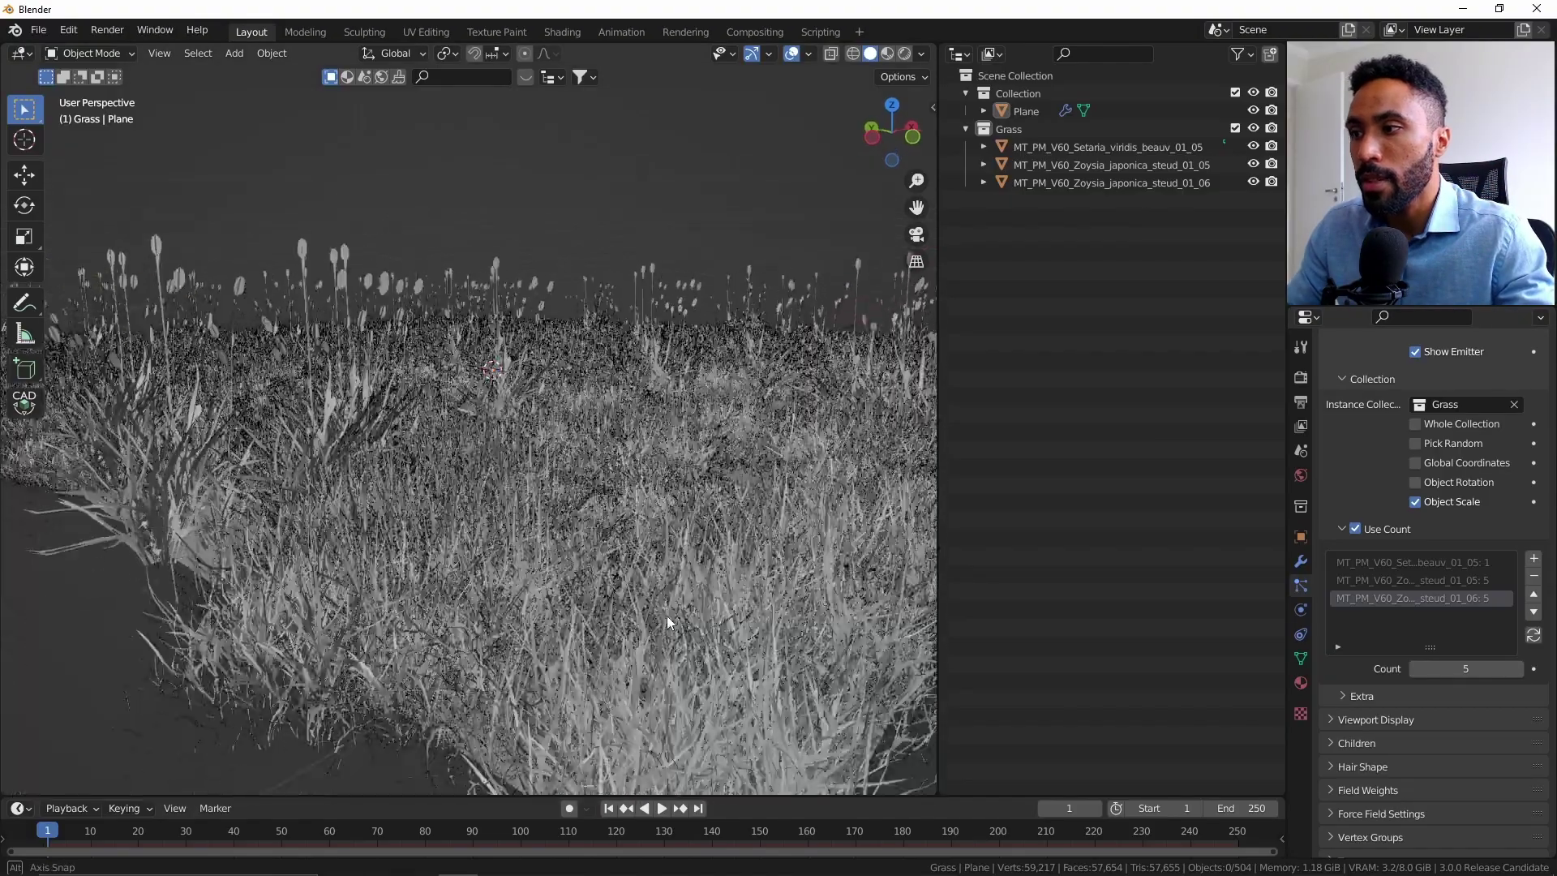
scroll(682, 620, down, 4)
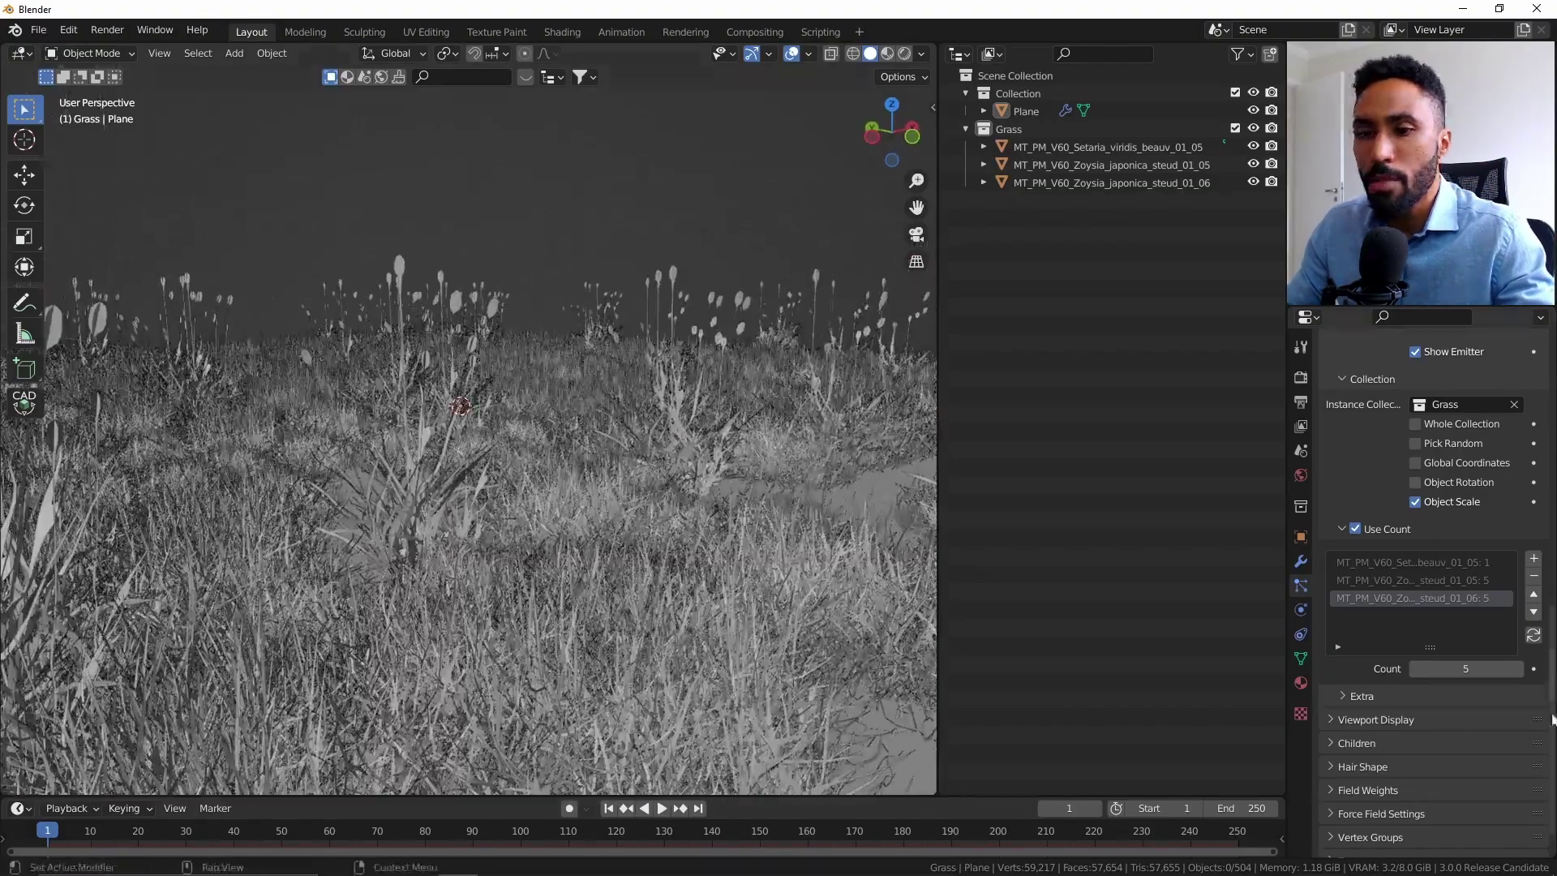
click(1519, 669)
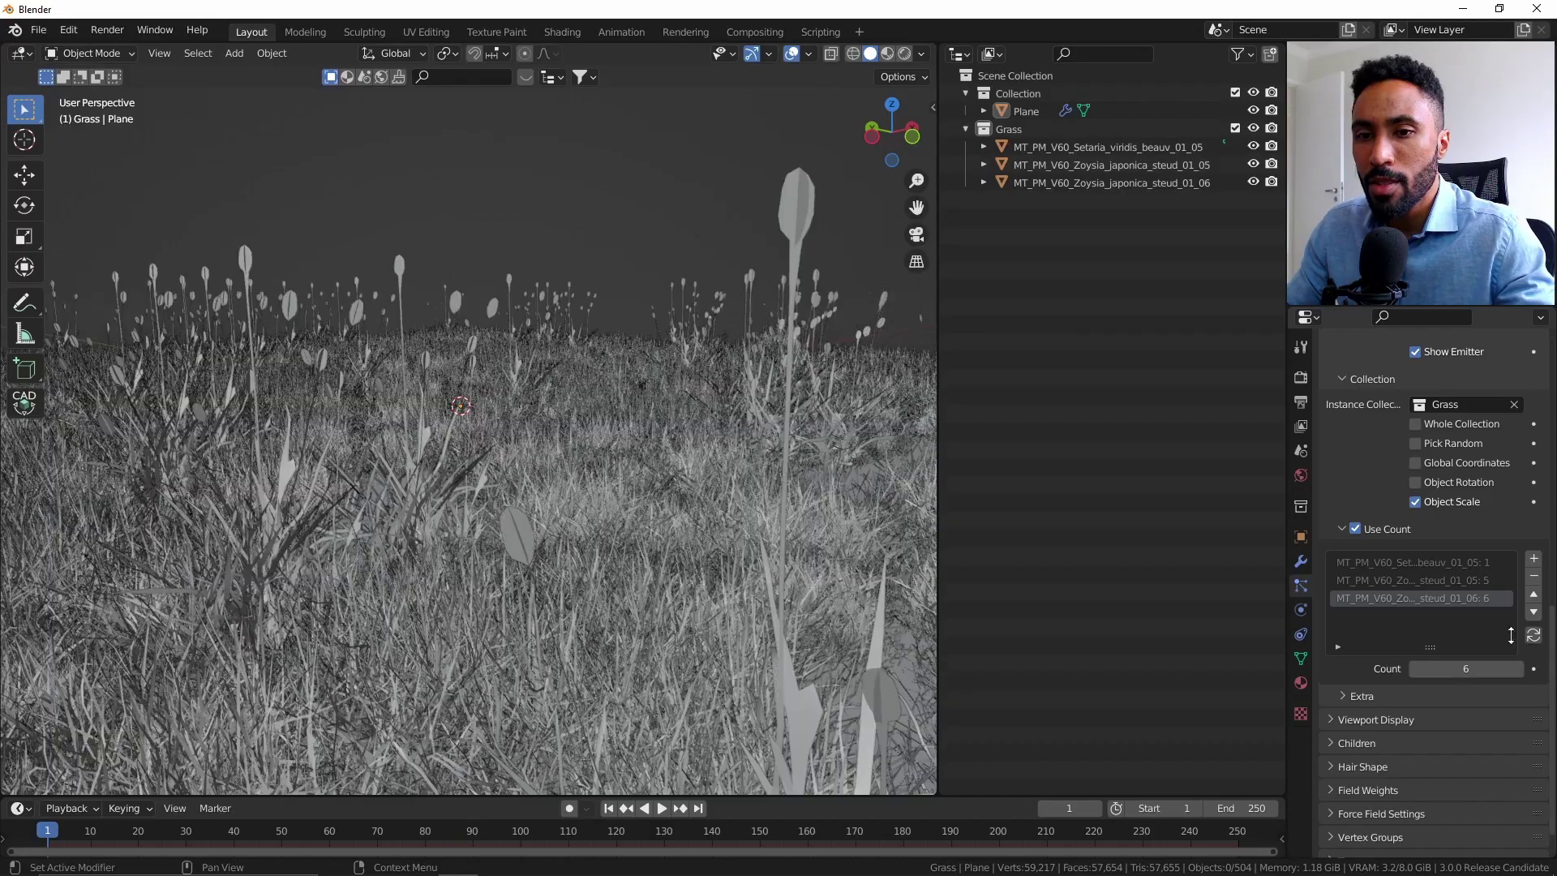
Raise steud_01_05's use count to 6 and reselect the grass plane
click(1505, 580)
click(1519, 669)
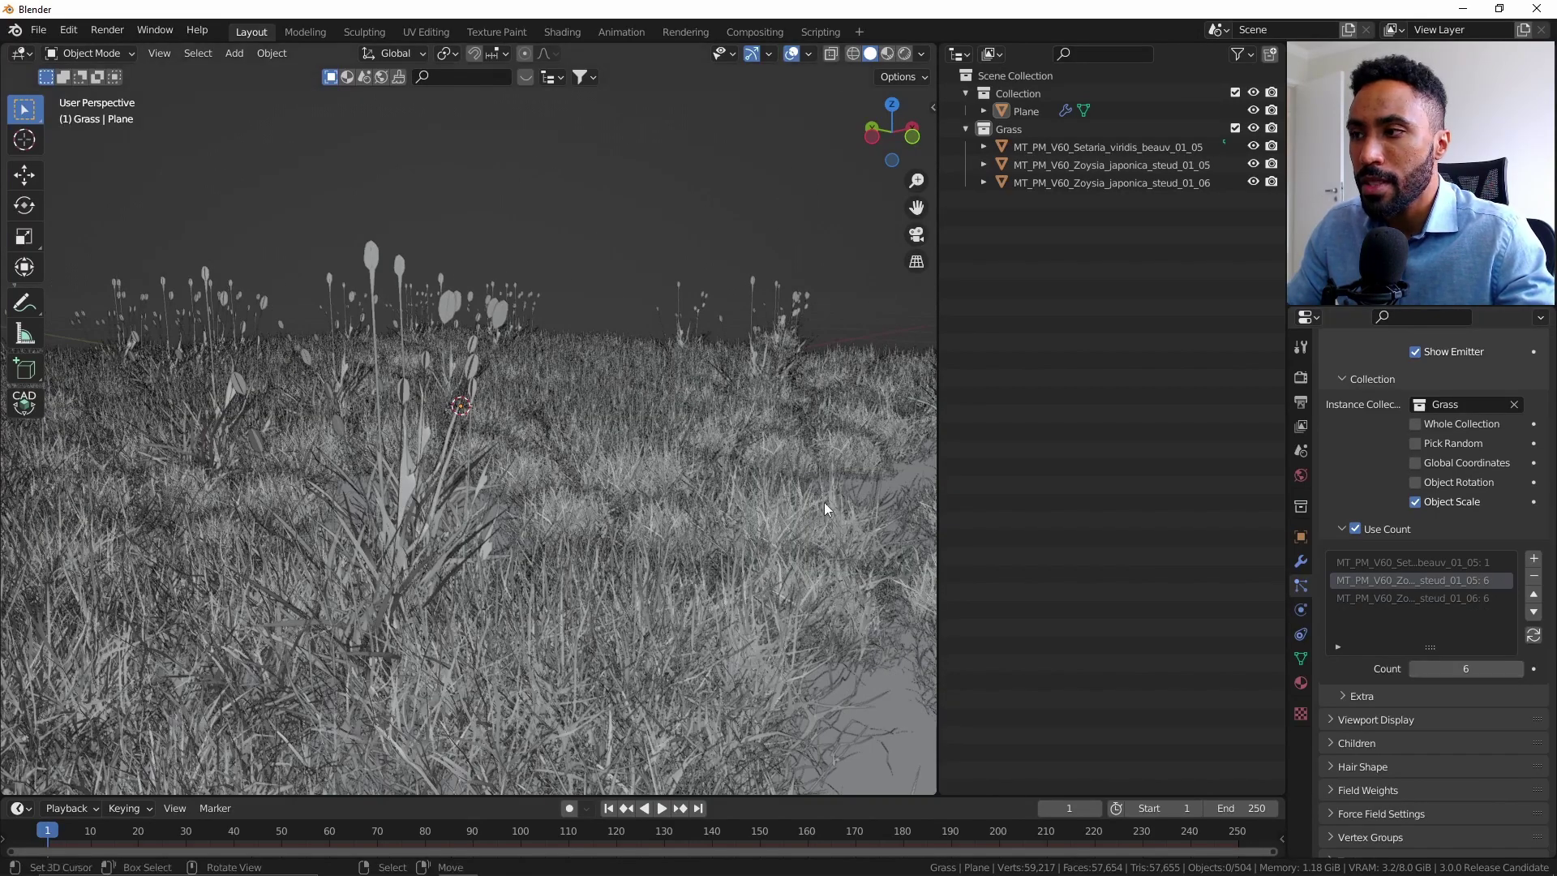
scroll(839, 511, up, 4)
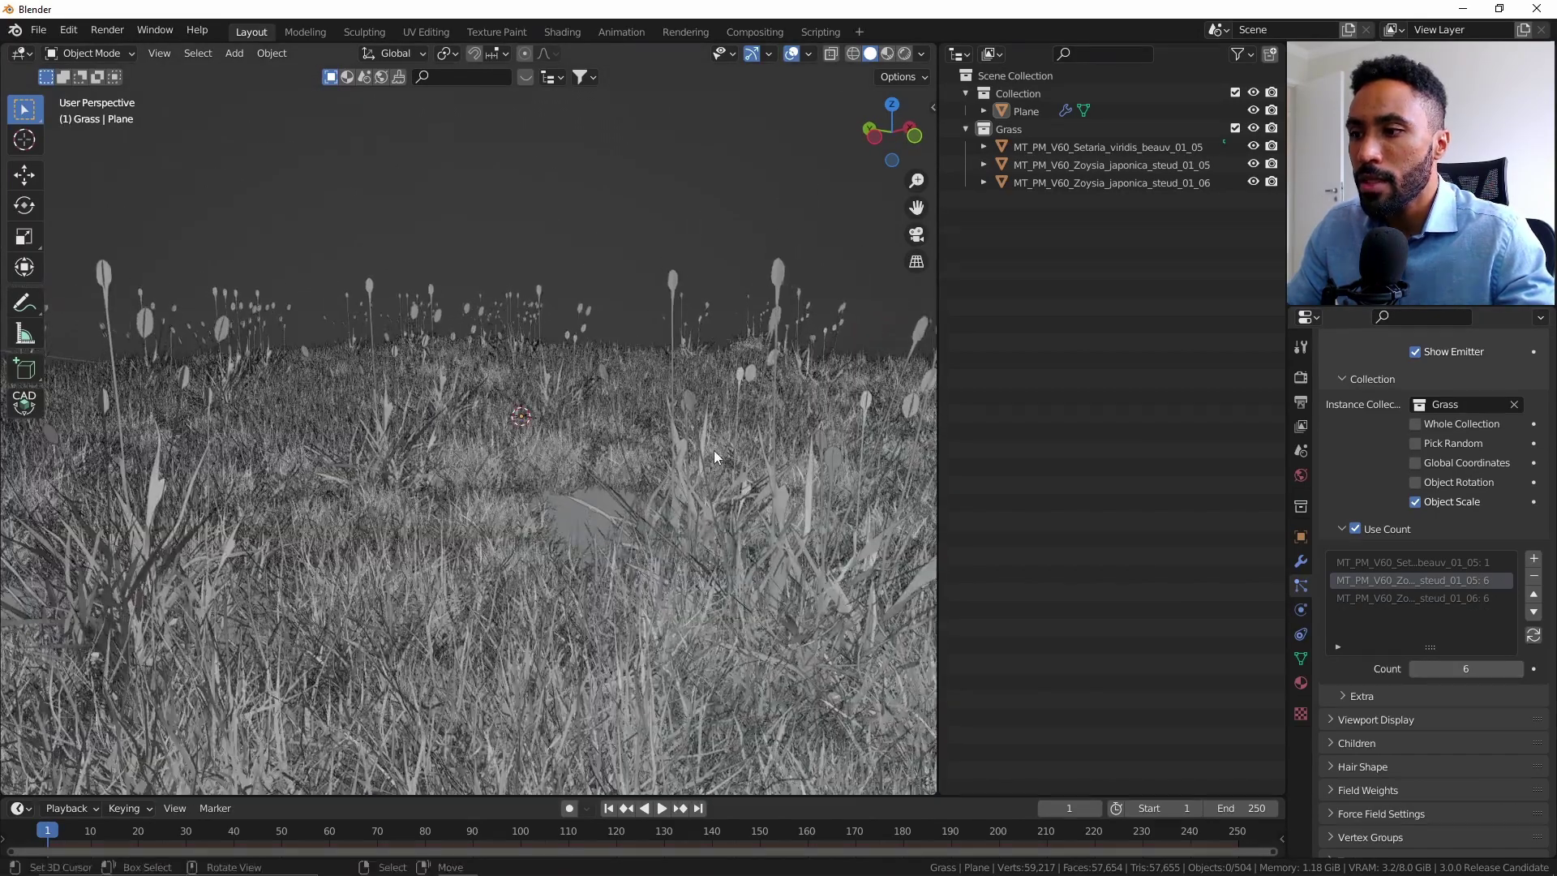
click(714, 451)
scroll(1429, 544, up, 10)
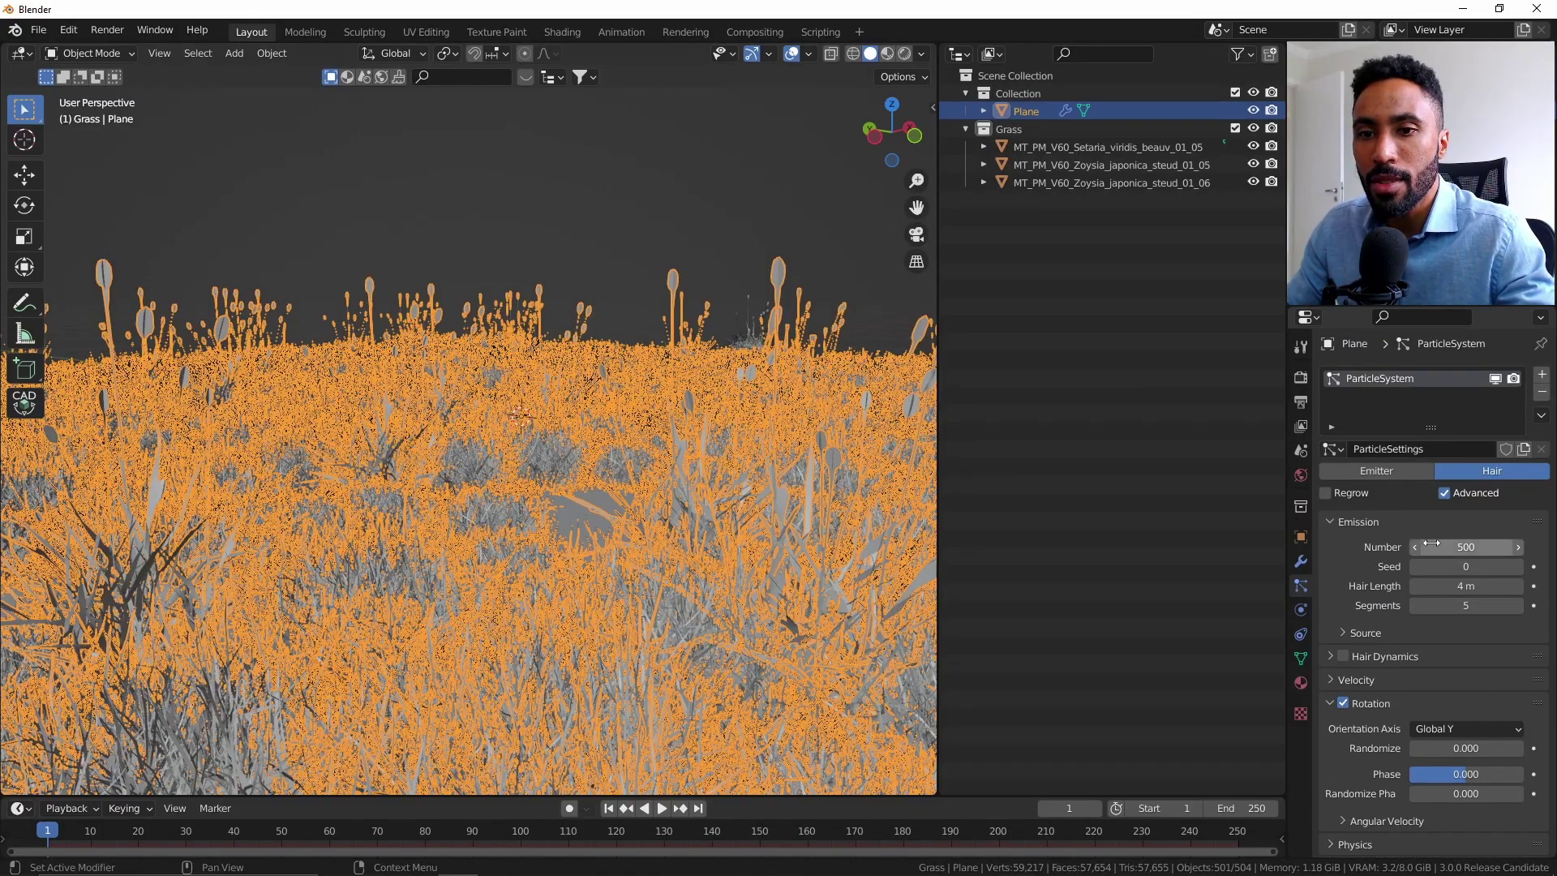
Nudge the hair particle number to 553 and switch the viewport to rendered shading
drag(1429, 543, 1459, 543)
click(603, 419)
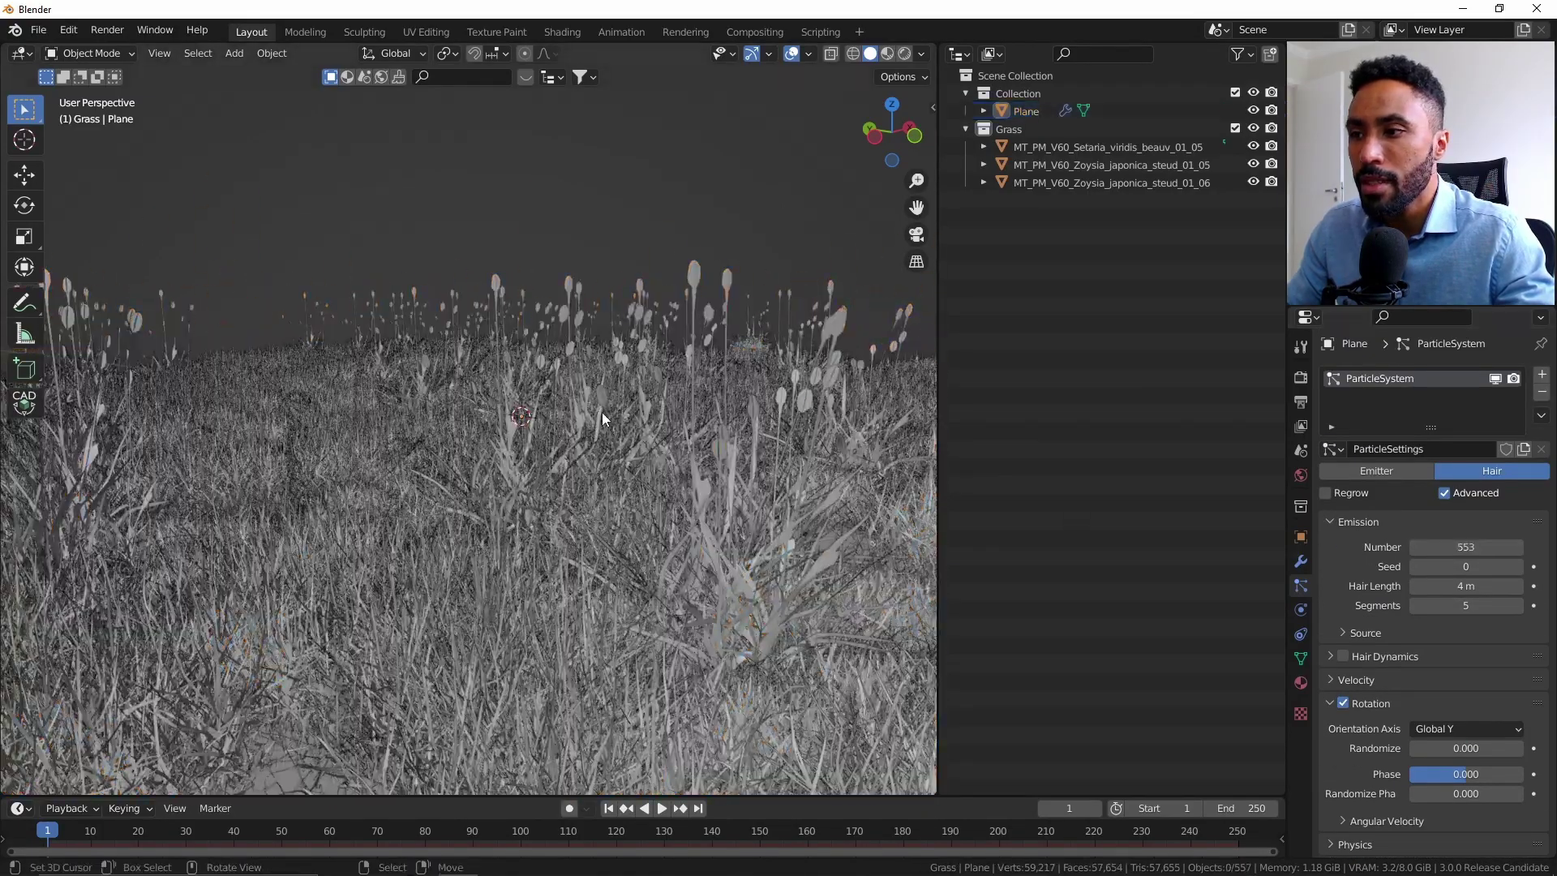
key(z)
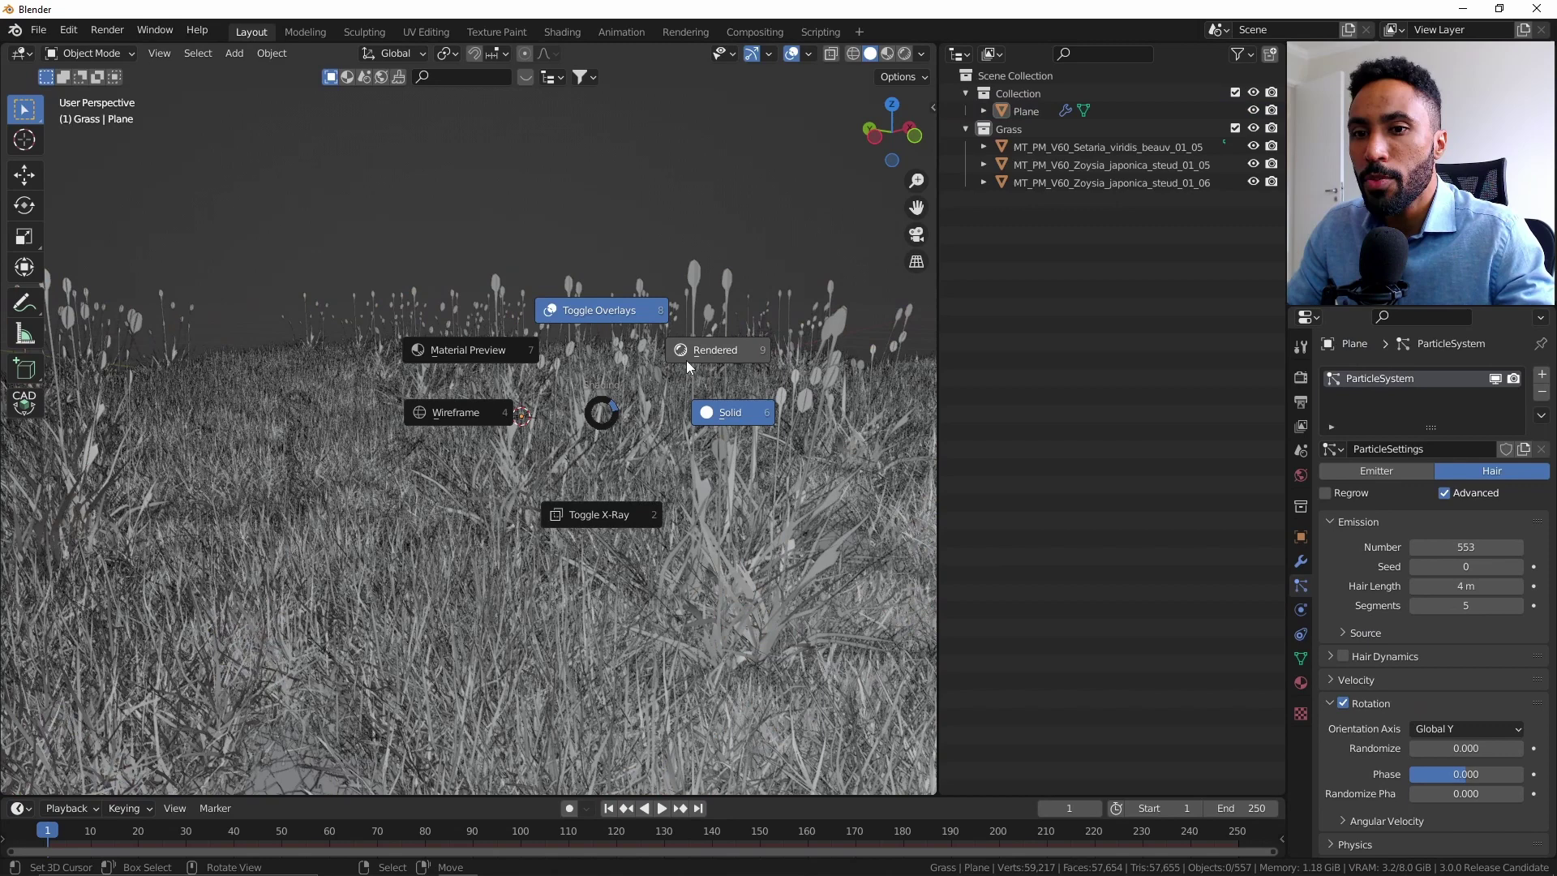
click(686, 360)
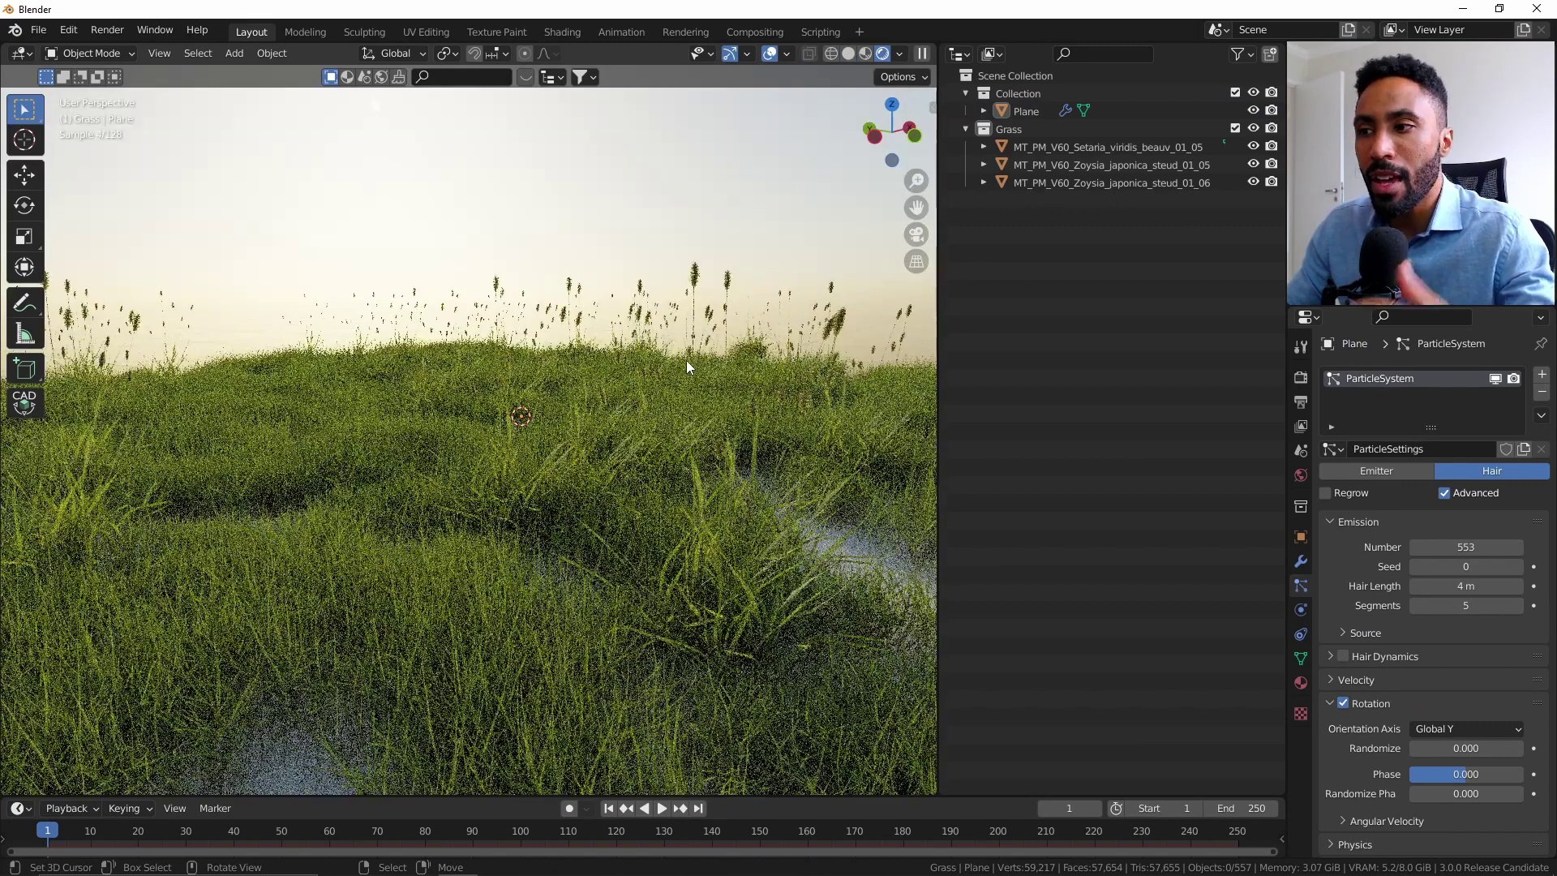
Hide viewport overlays and raise the plane's hair particle count to 3232
click(707, 488)
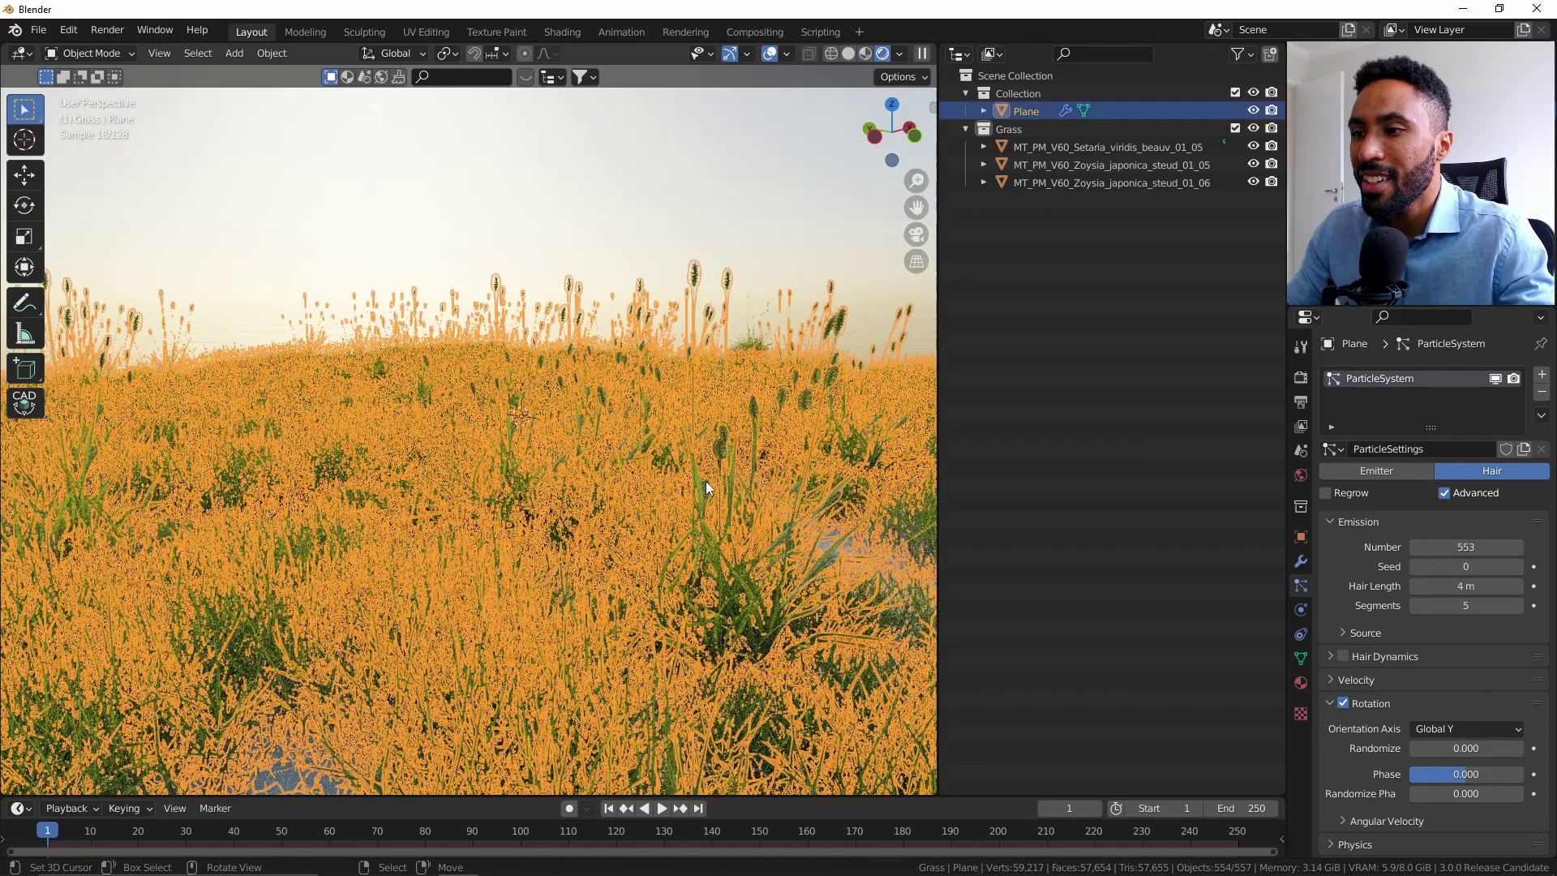
key(shift+alt+z)
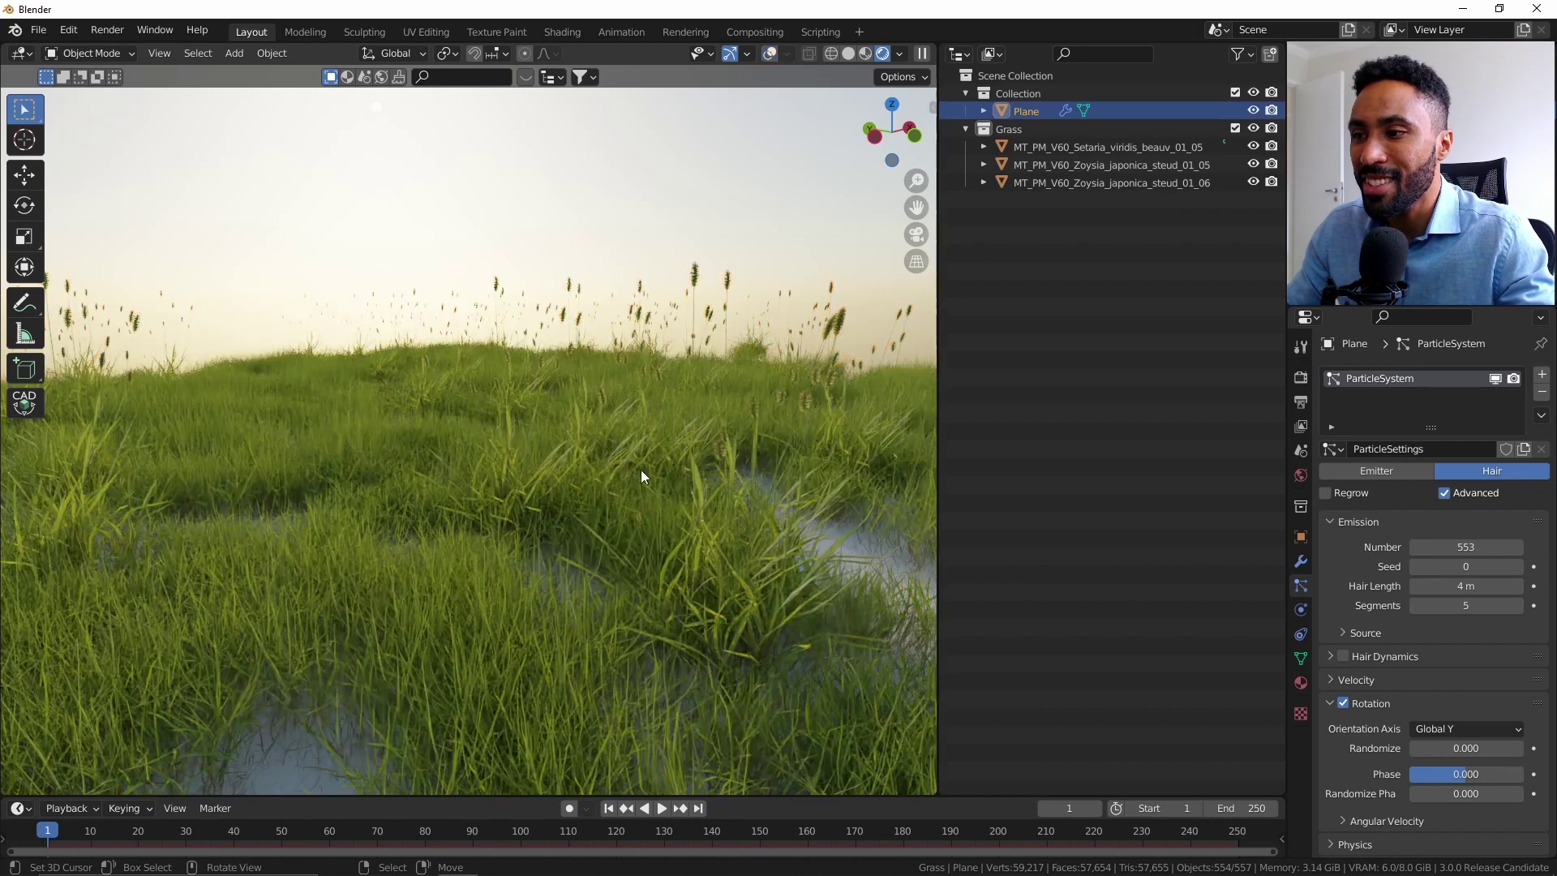
drag(1456, 546, 1529, 547)
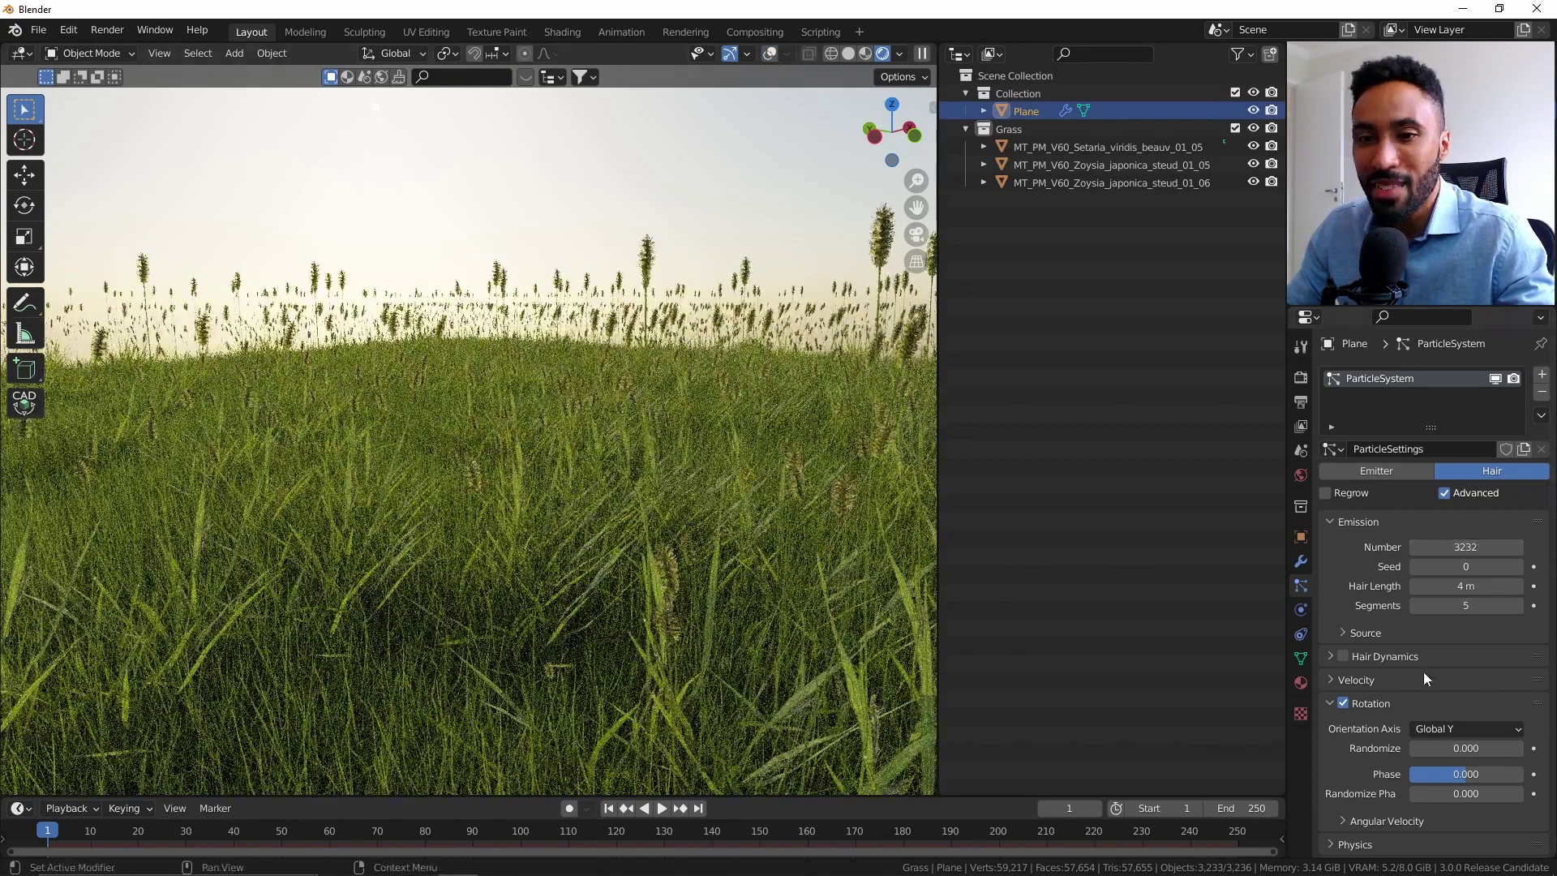
scroll(1424, 672, down, 10)
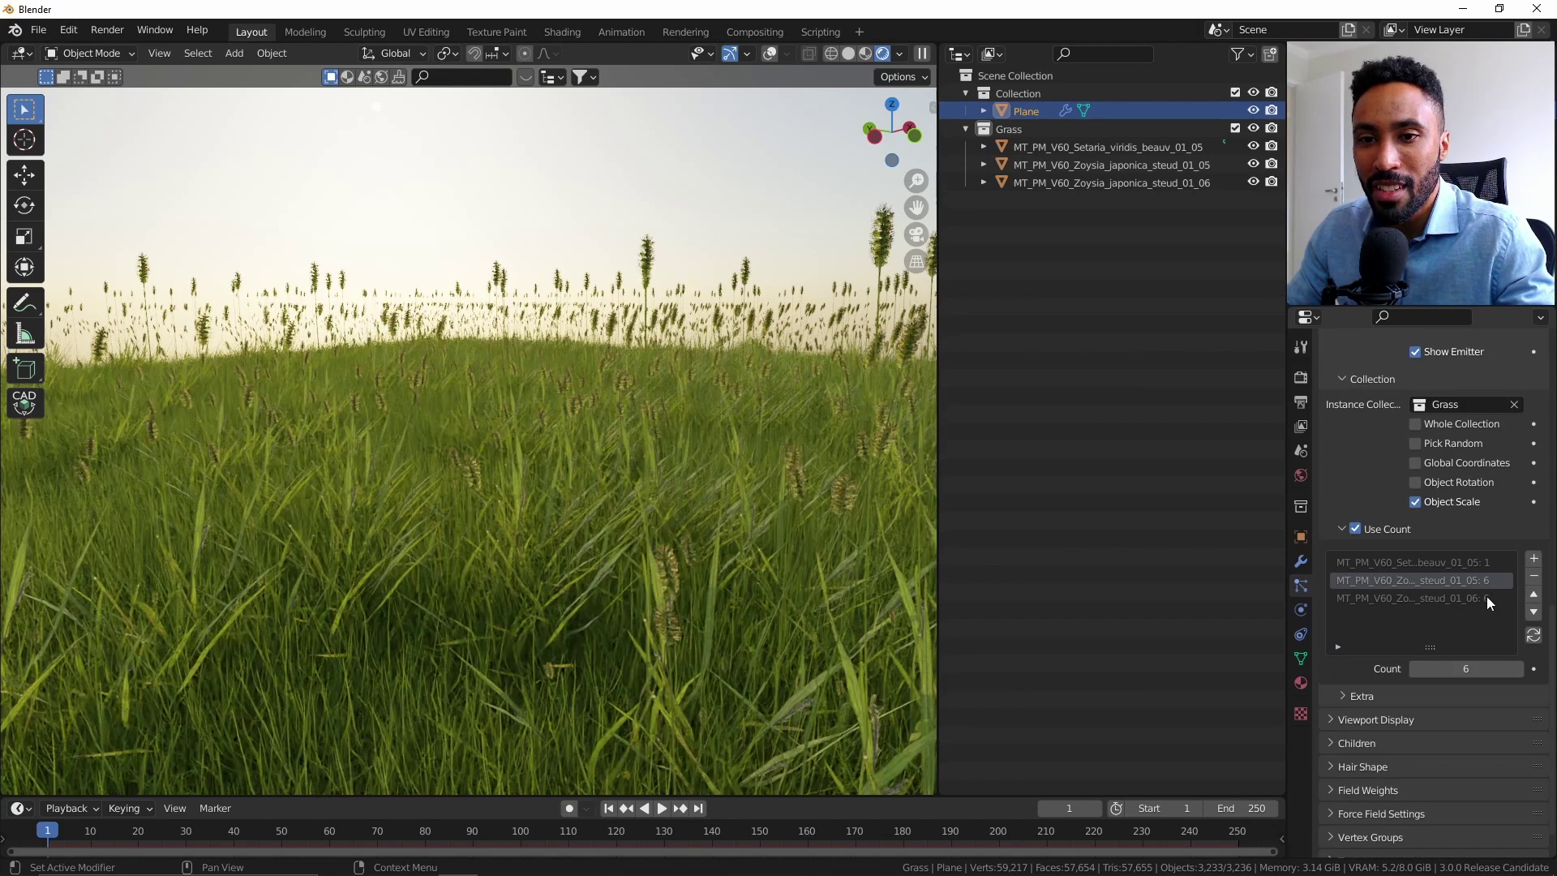
Set the Zoysia use counts to 17 for steud_01_05 and 13 for steud_01_06
click(1487, 597)
drag(1466, 668, 1541, 673)
click(1493, 580)
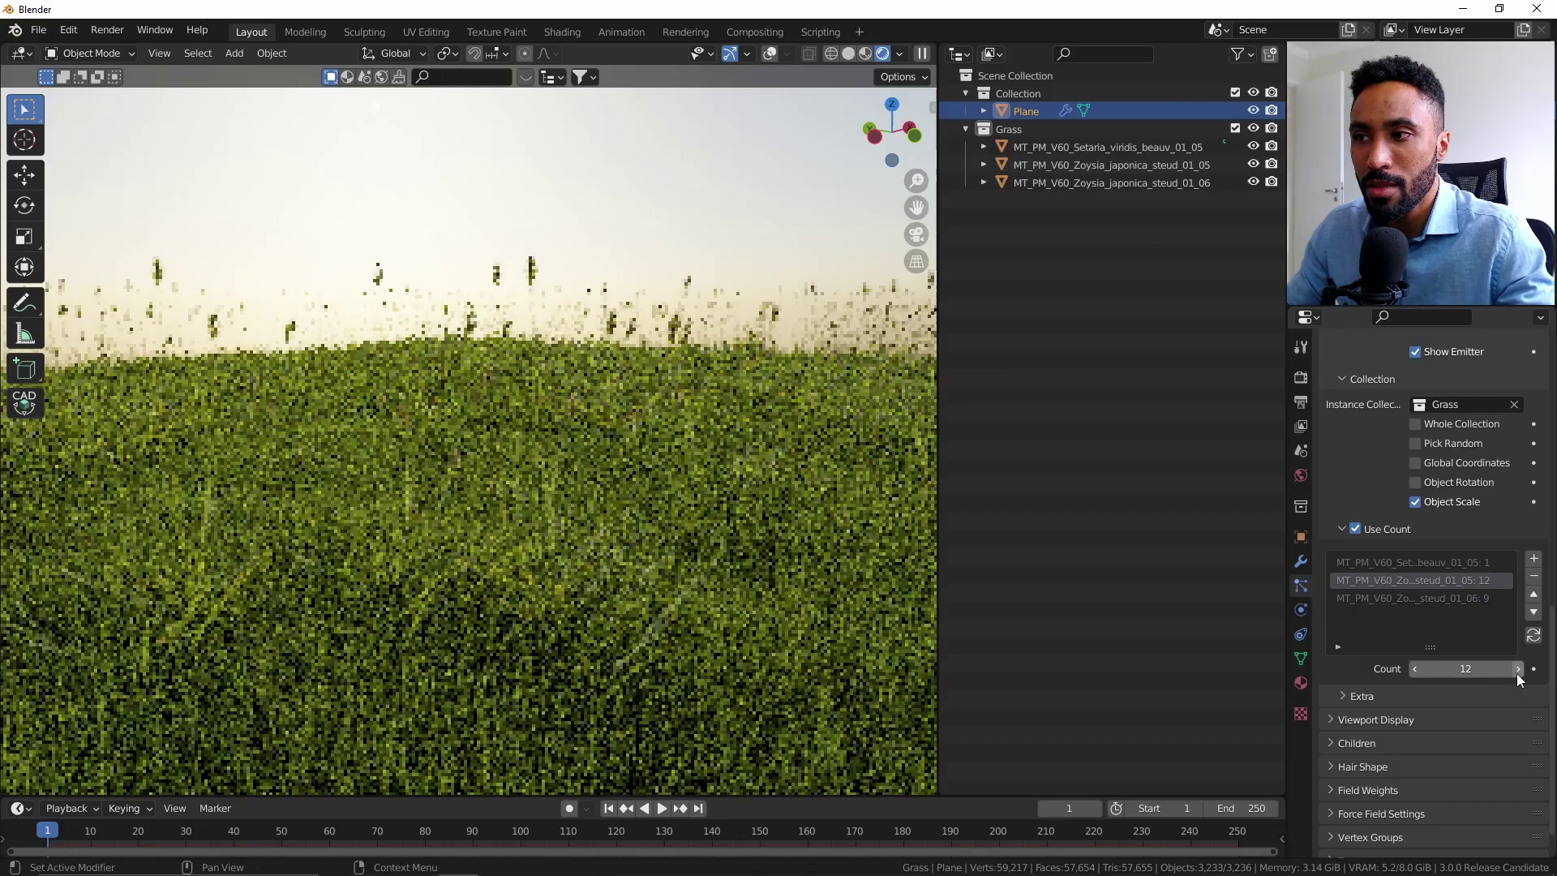
click(1517, 670)
click(1517, 670)
click(1517, 670)
click(1517, 670)
click(1517, 670)
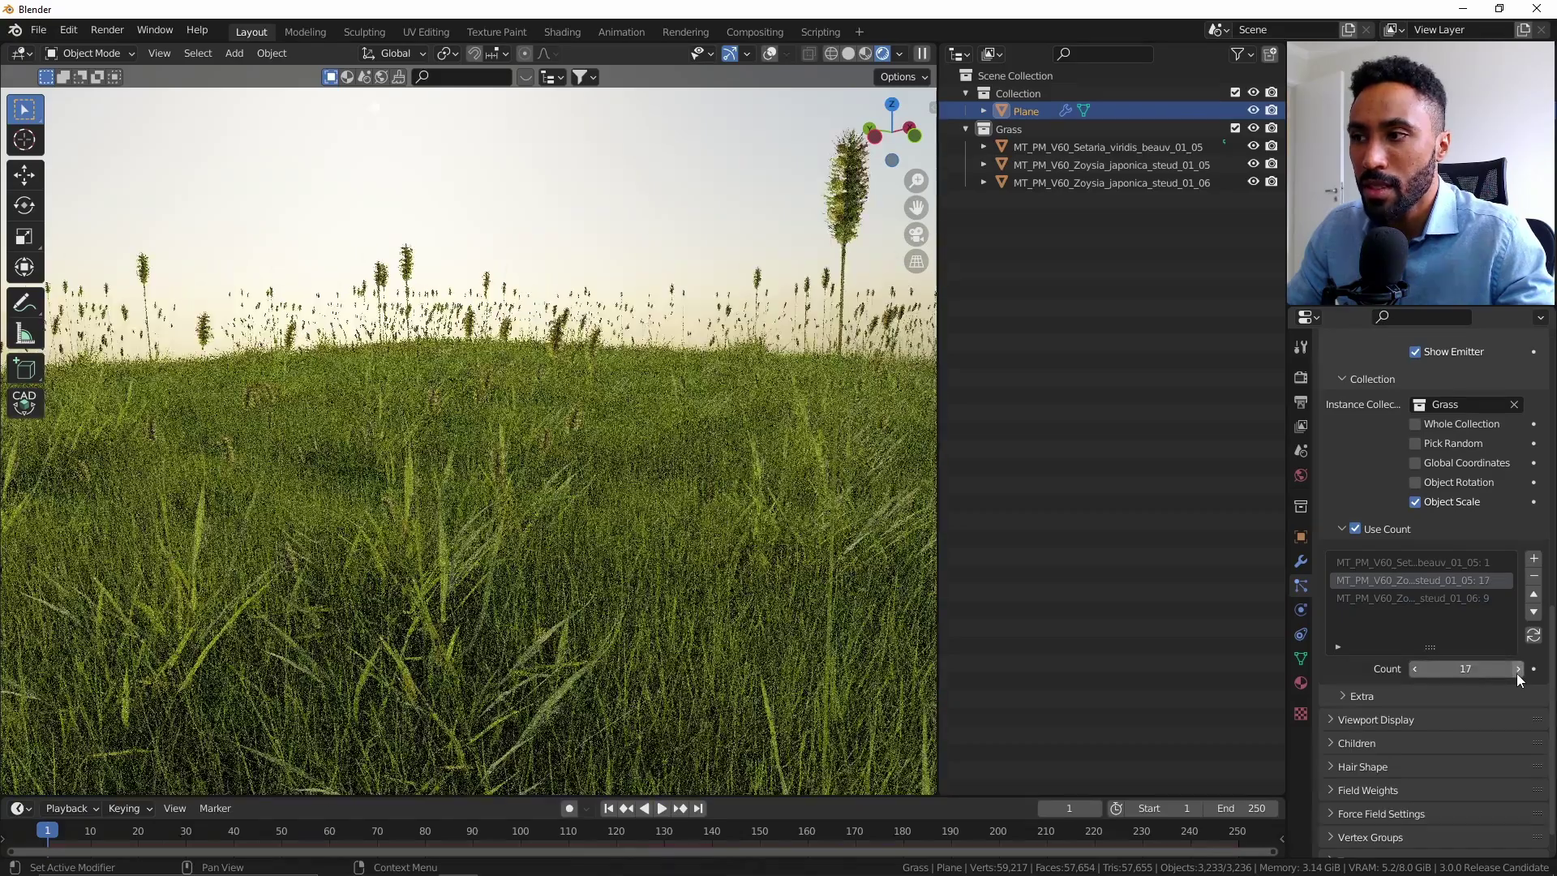
click(1473, 599)
drag(1465, 668, 1509, 668)
click(644, 444)
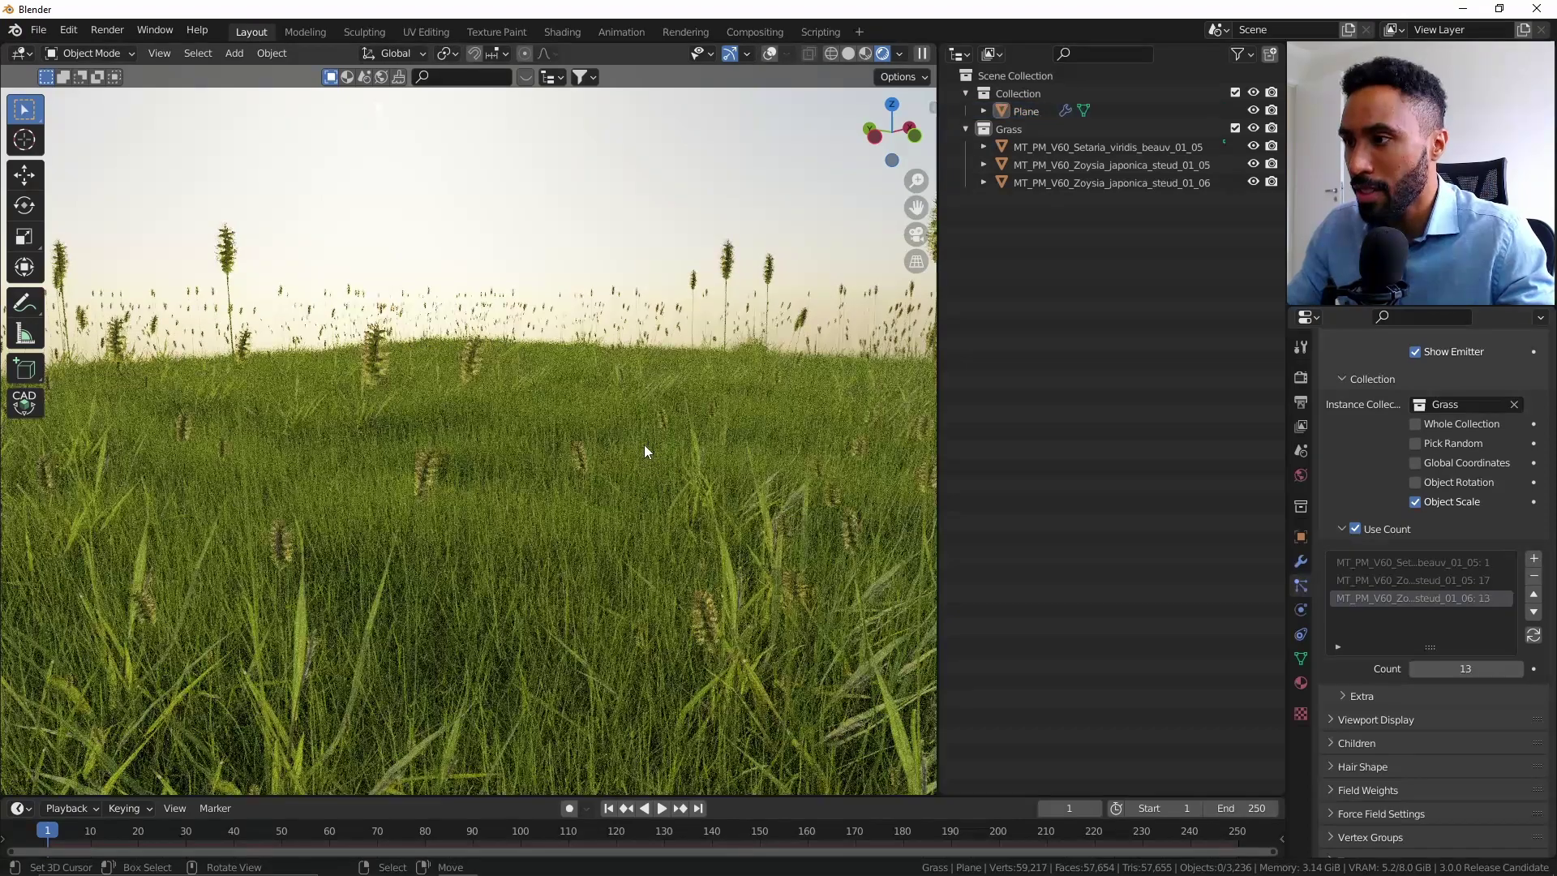
middle_drag(369, 387, 634, 457)
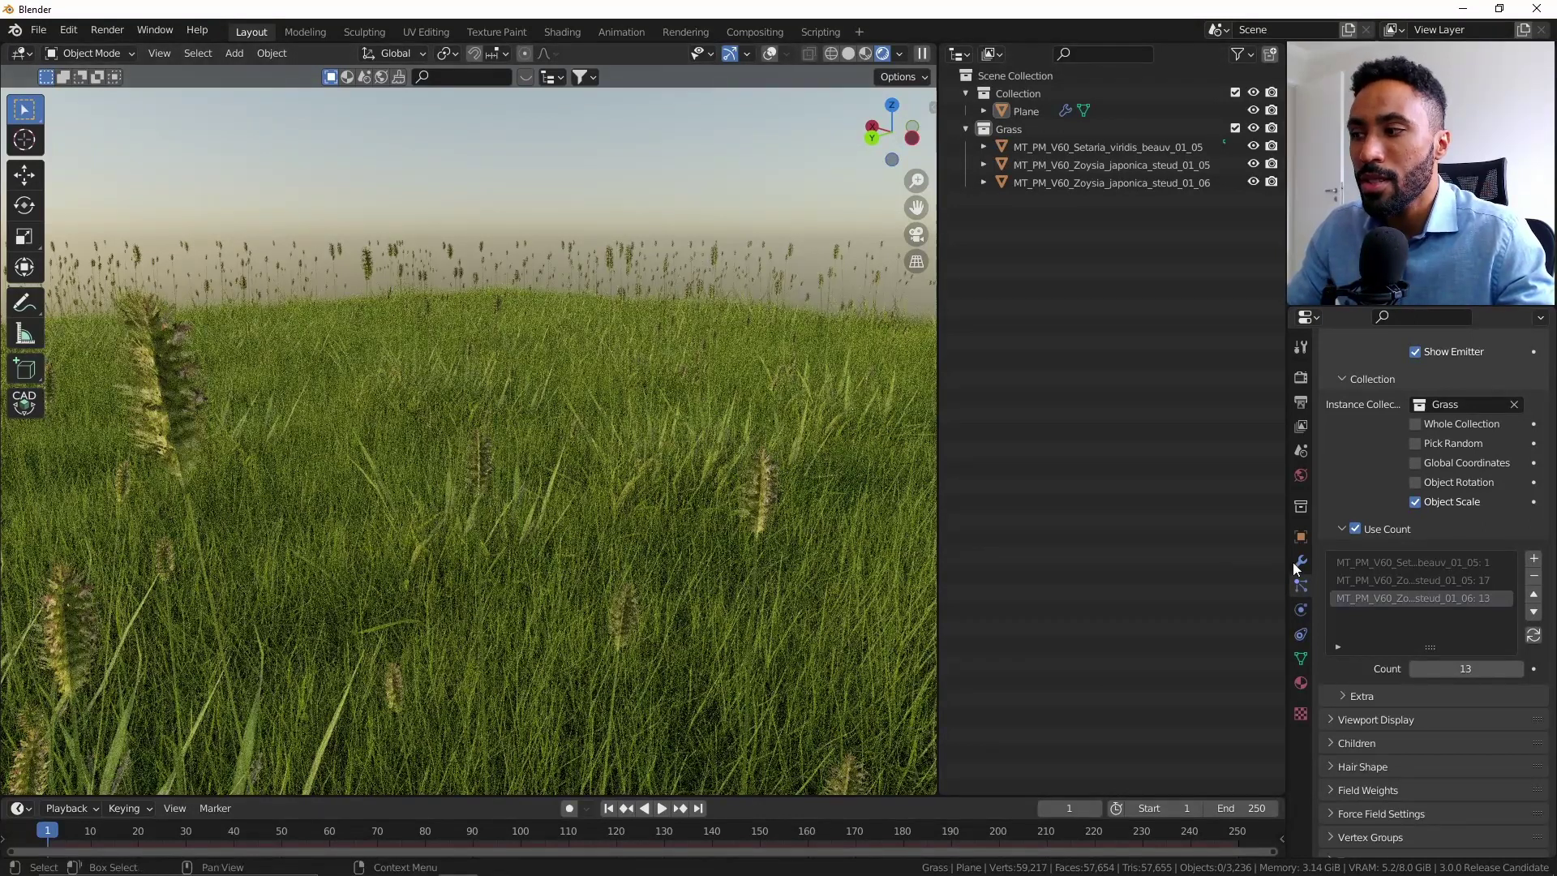
Set the Render Properties Color Management Look to High Contrast
click(1301, 378)
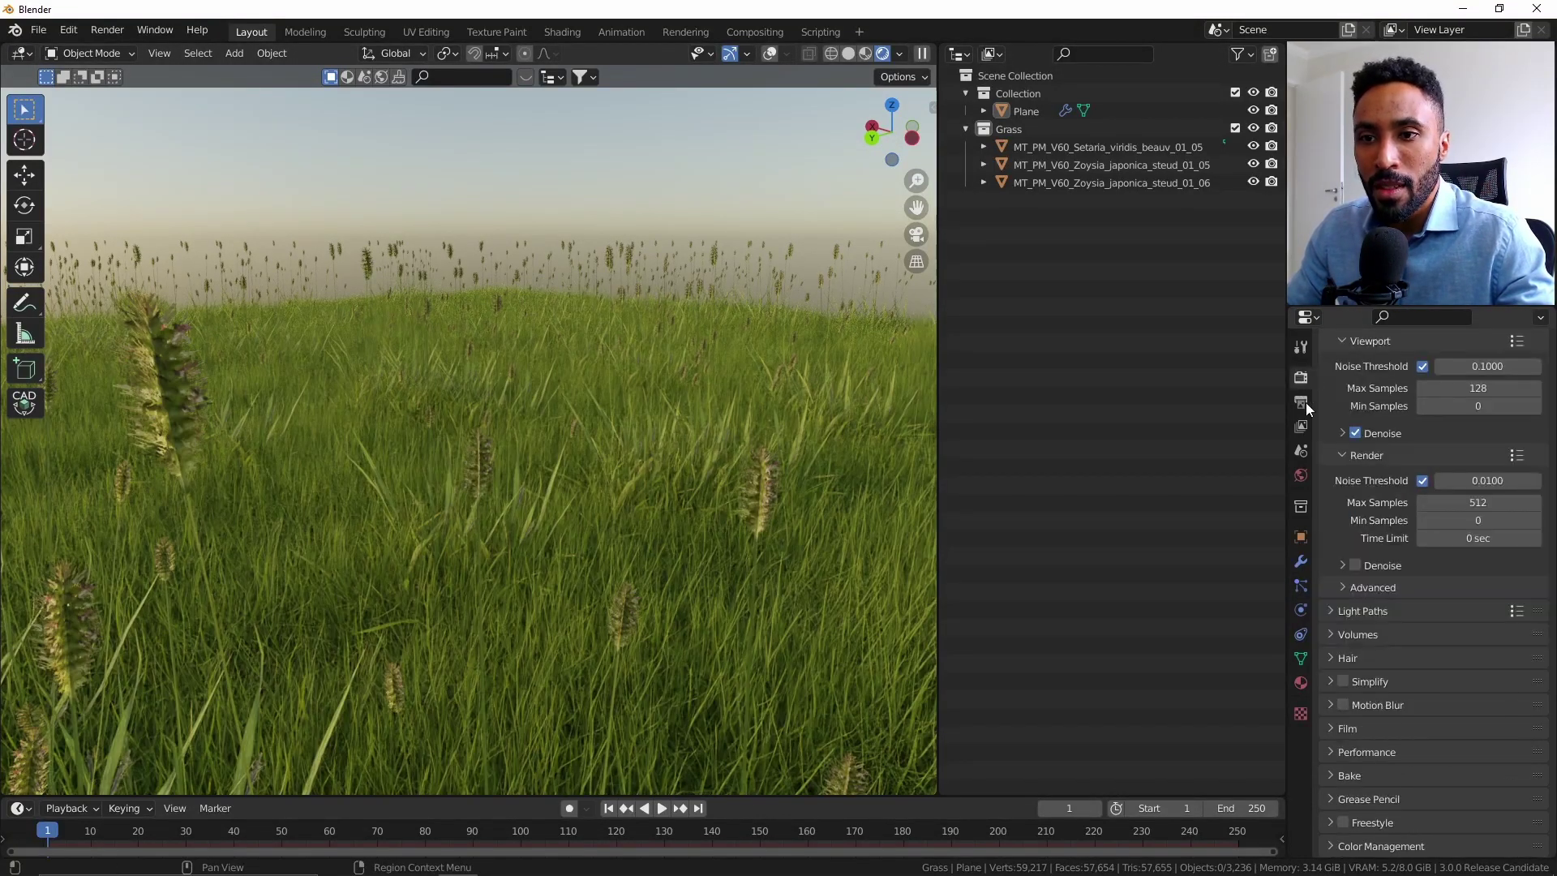
scroll(1389, 774, down, 5)
click(1478, 751)
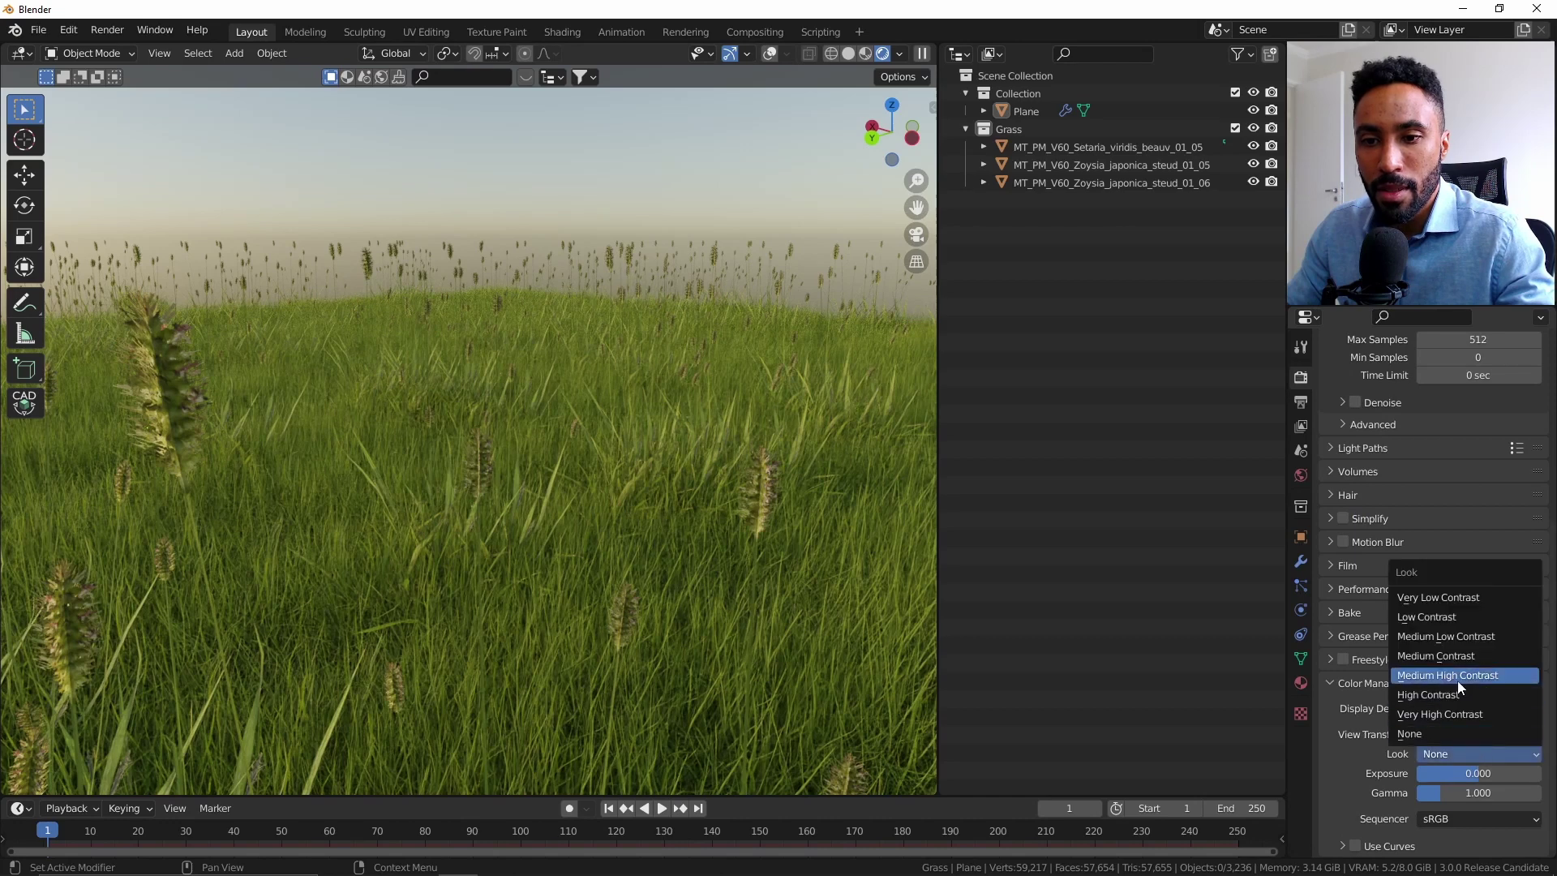
click(1427, 696)
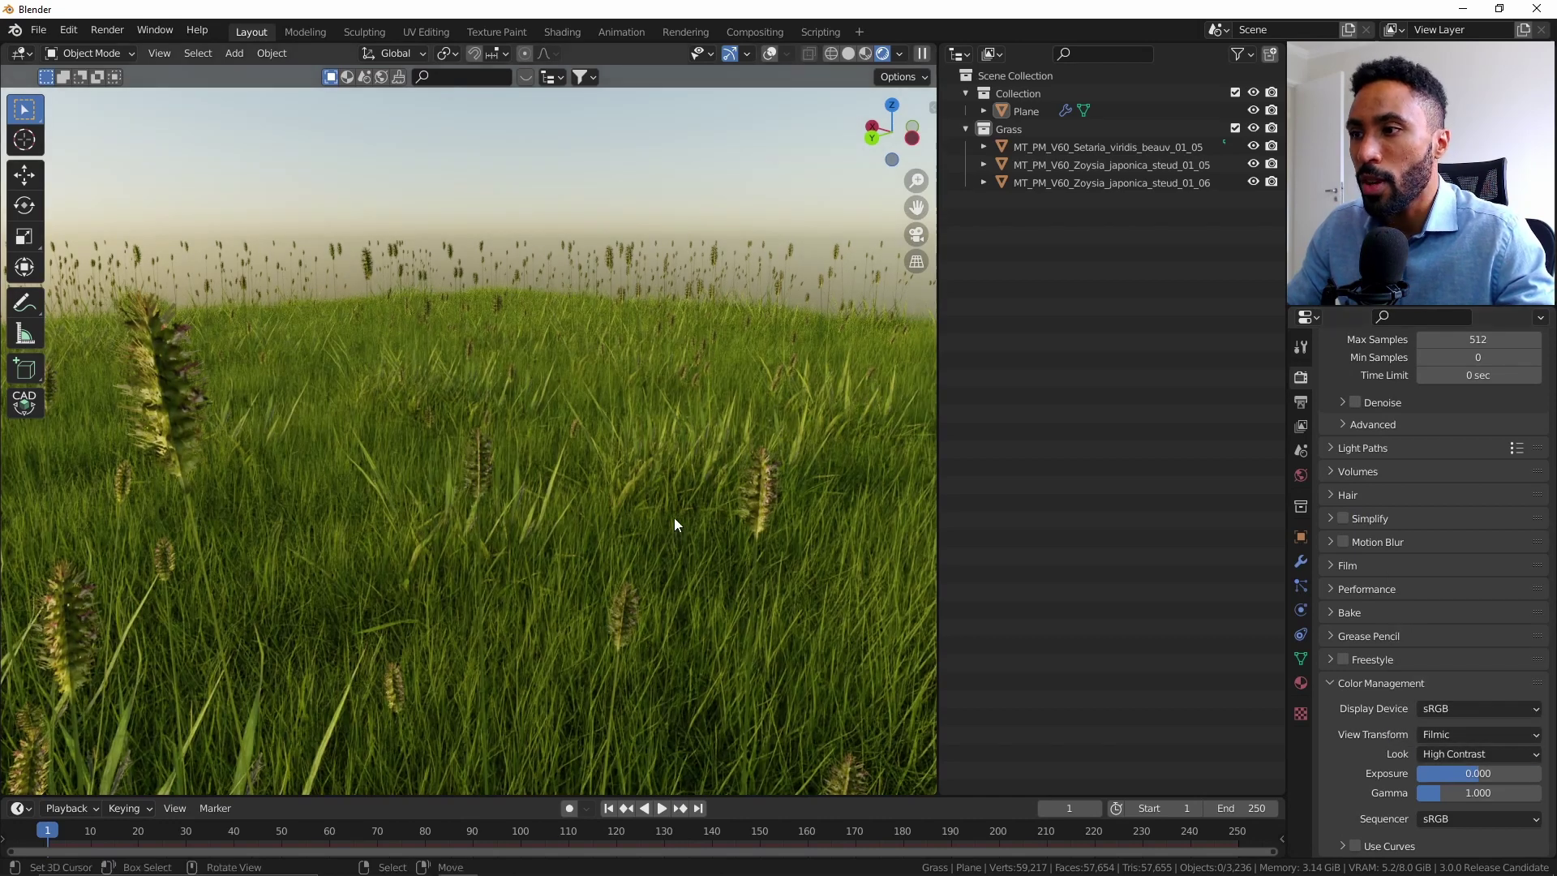
middle_drag(674, 517, 524, 501)
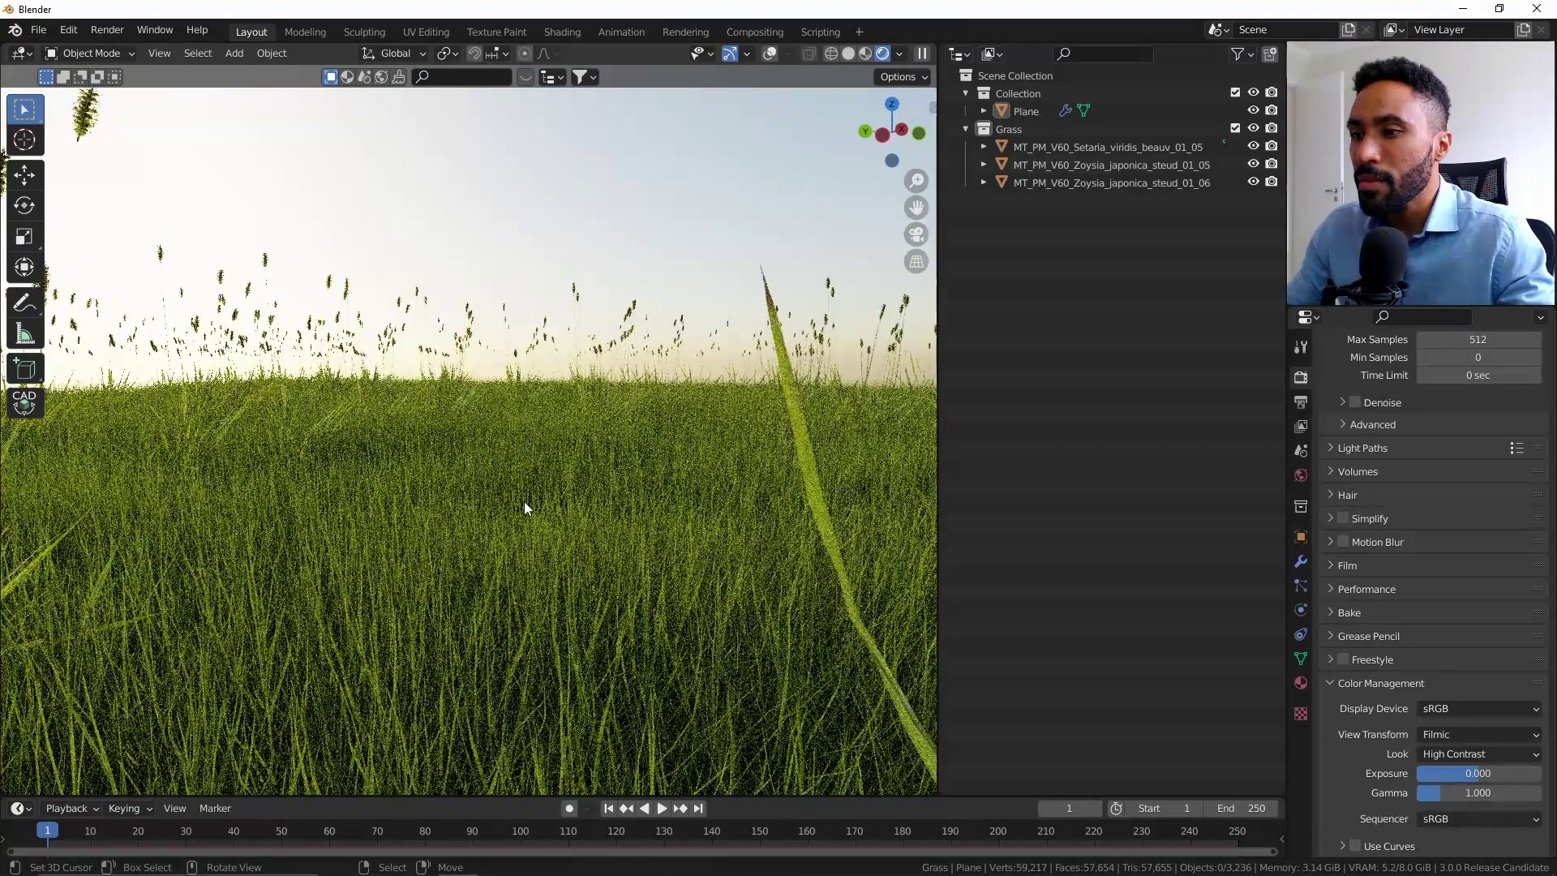